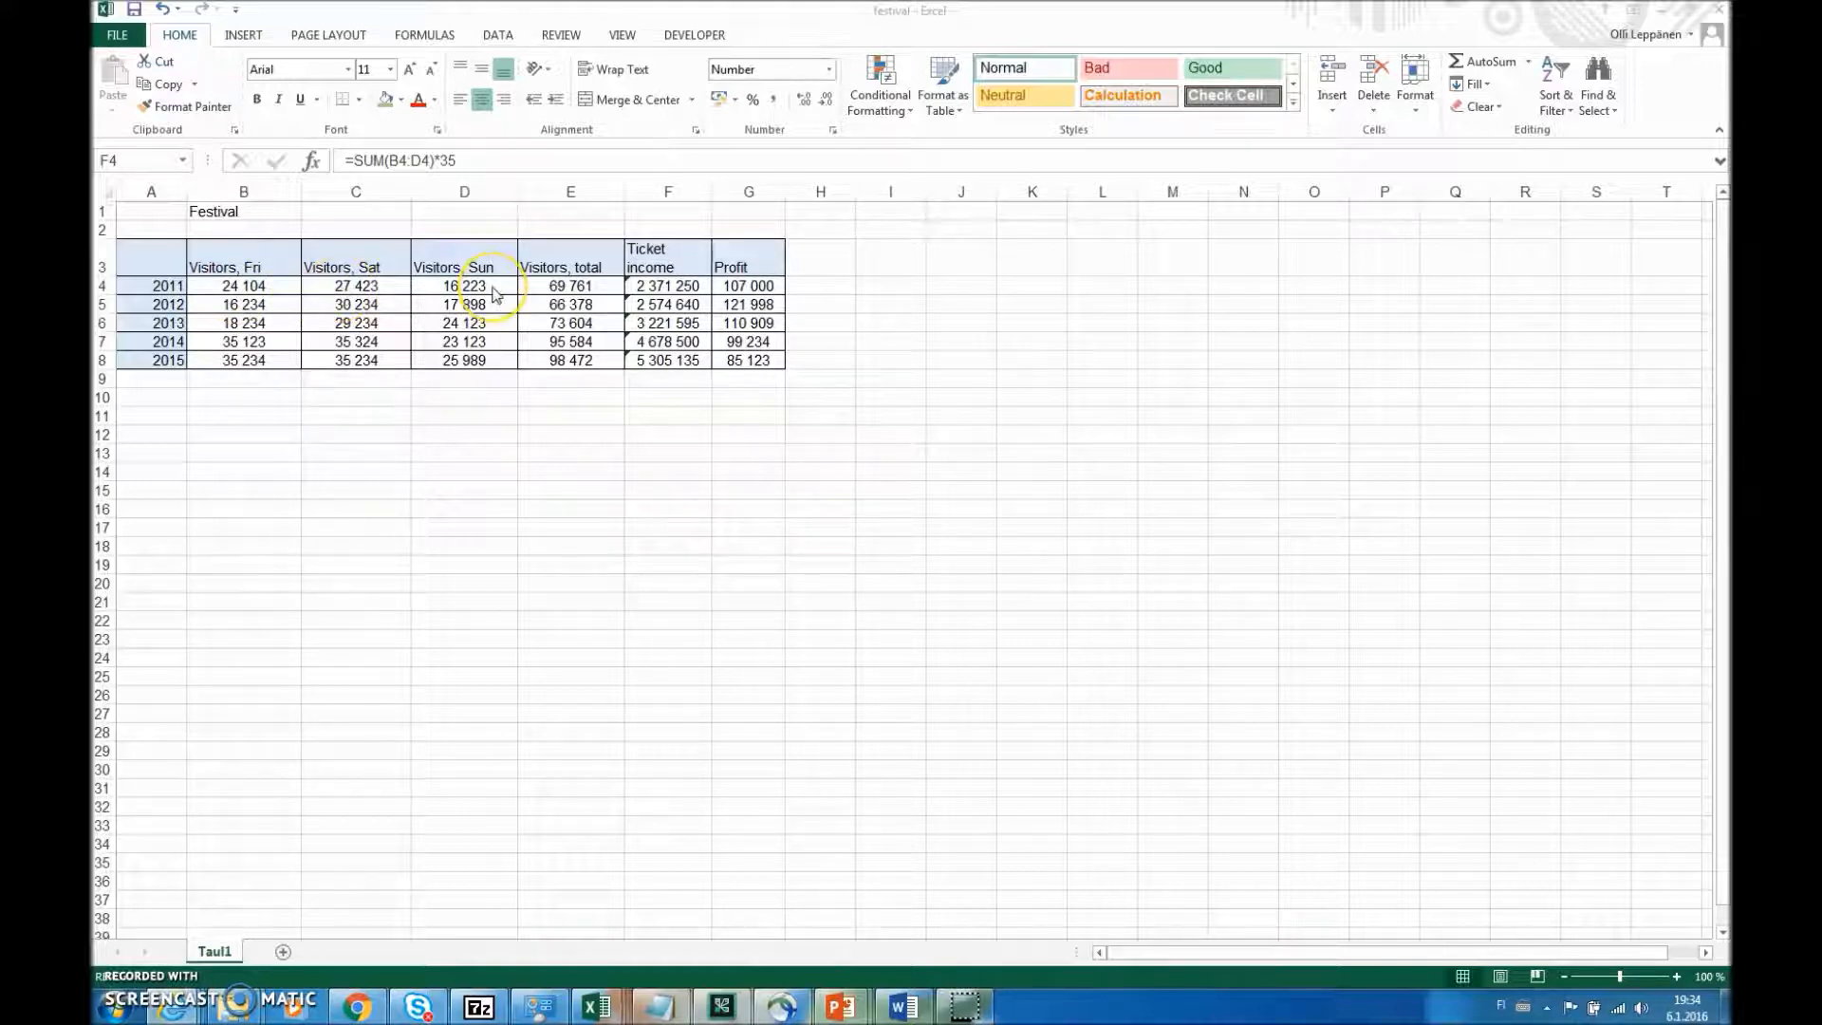
# - Inspect the formulas behind the 2011 total visitors and ticket income cells
pyautogui.click(560, 287)
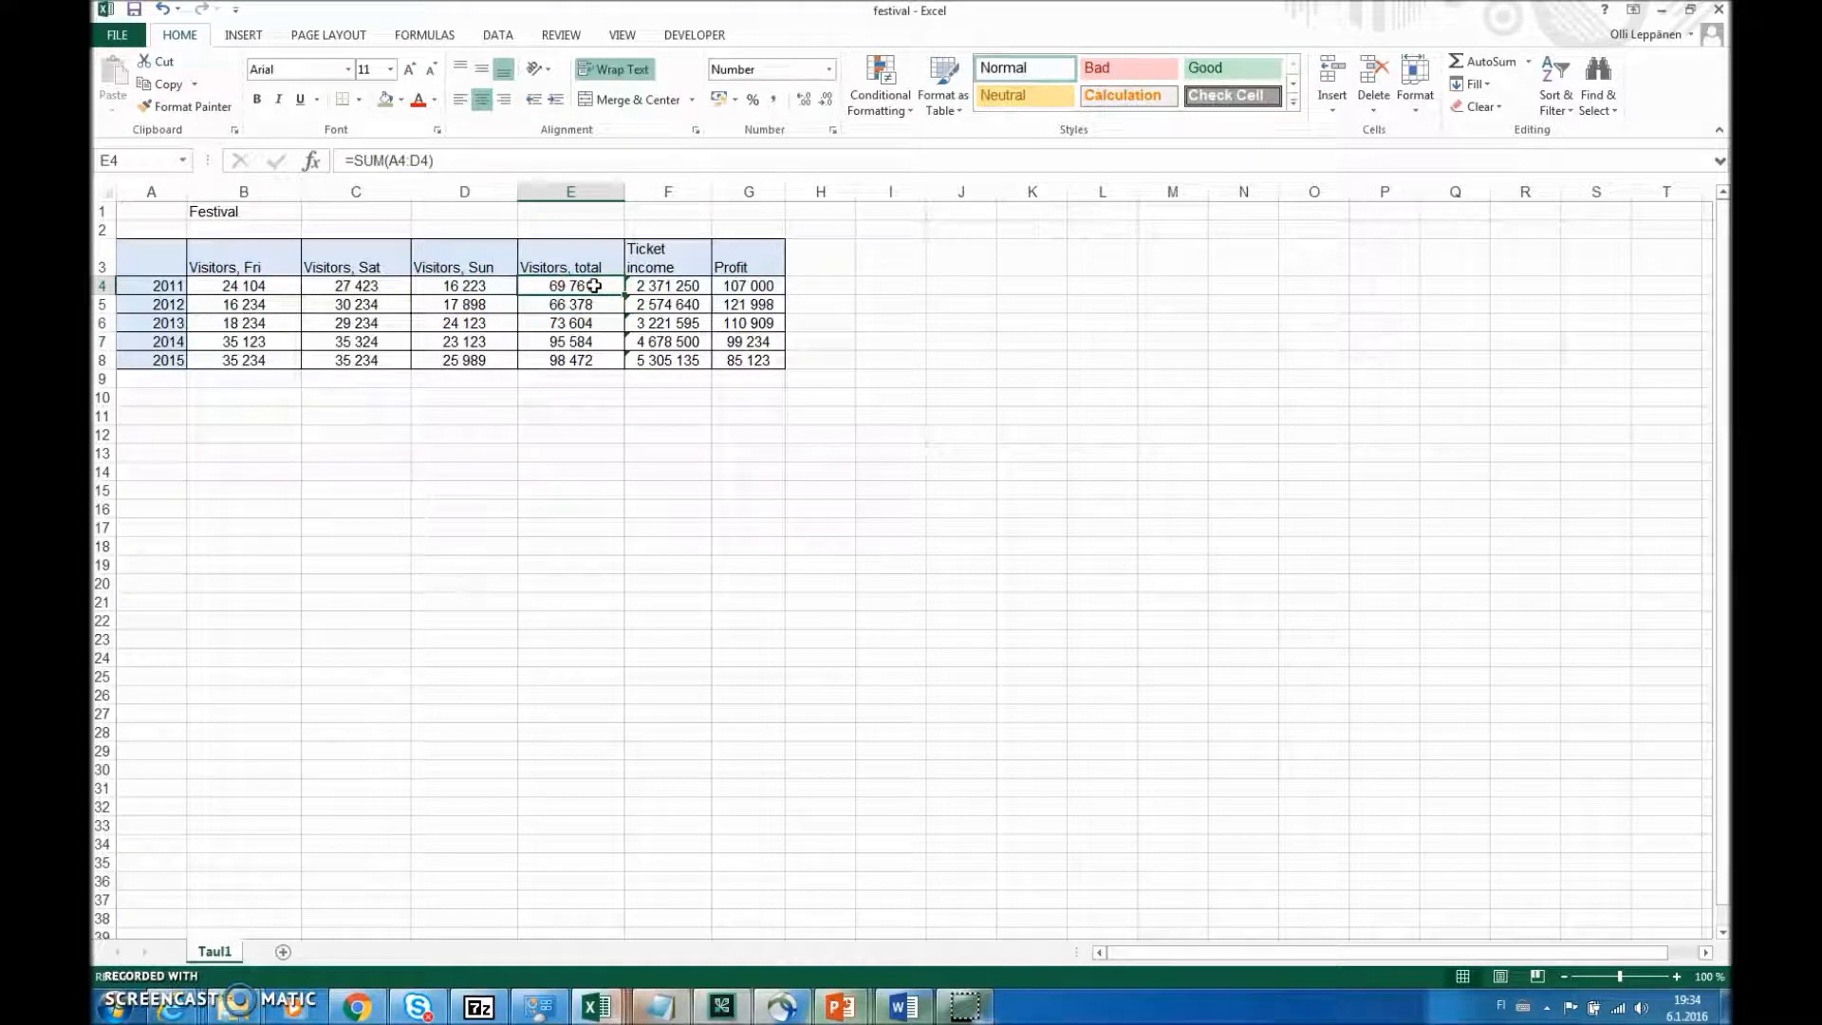
pyautogui.click(669, 287)
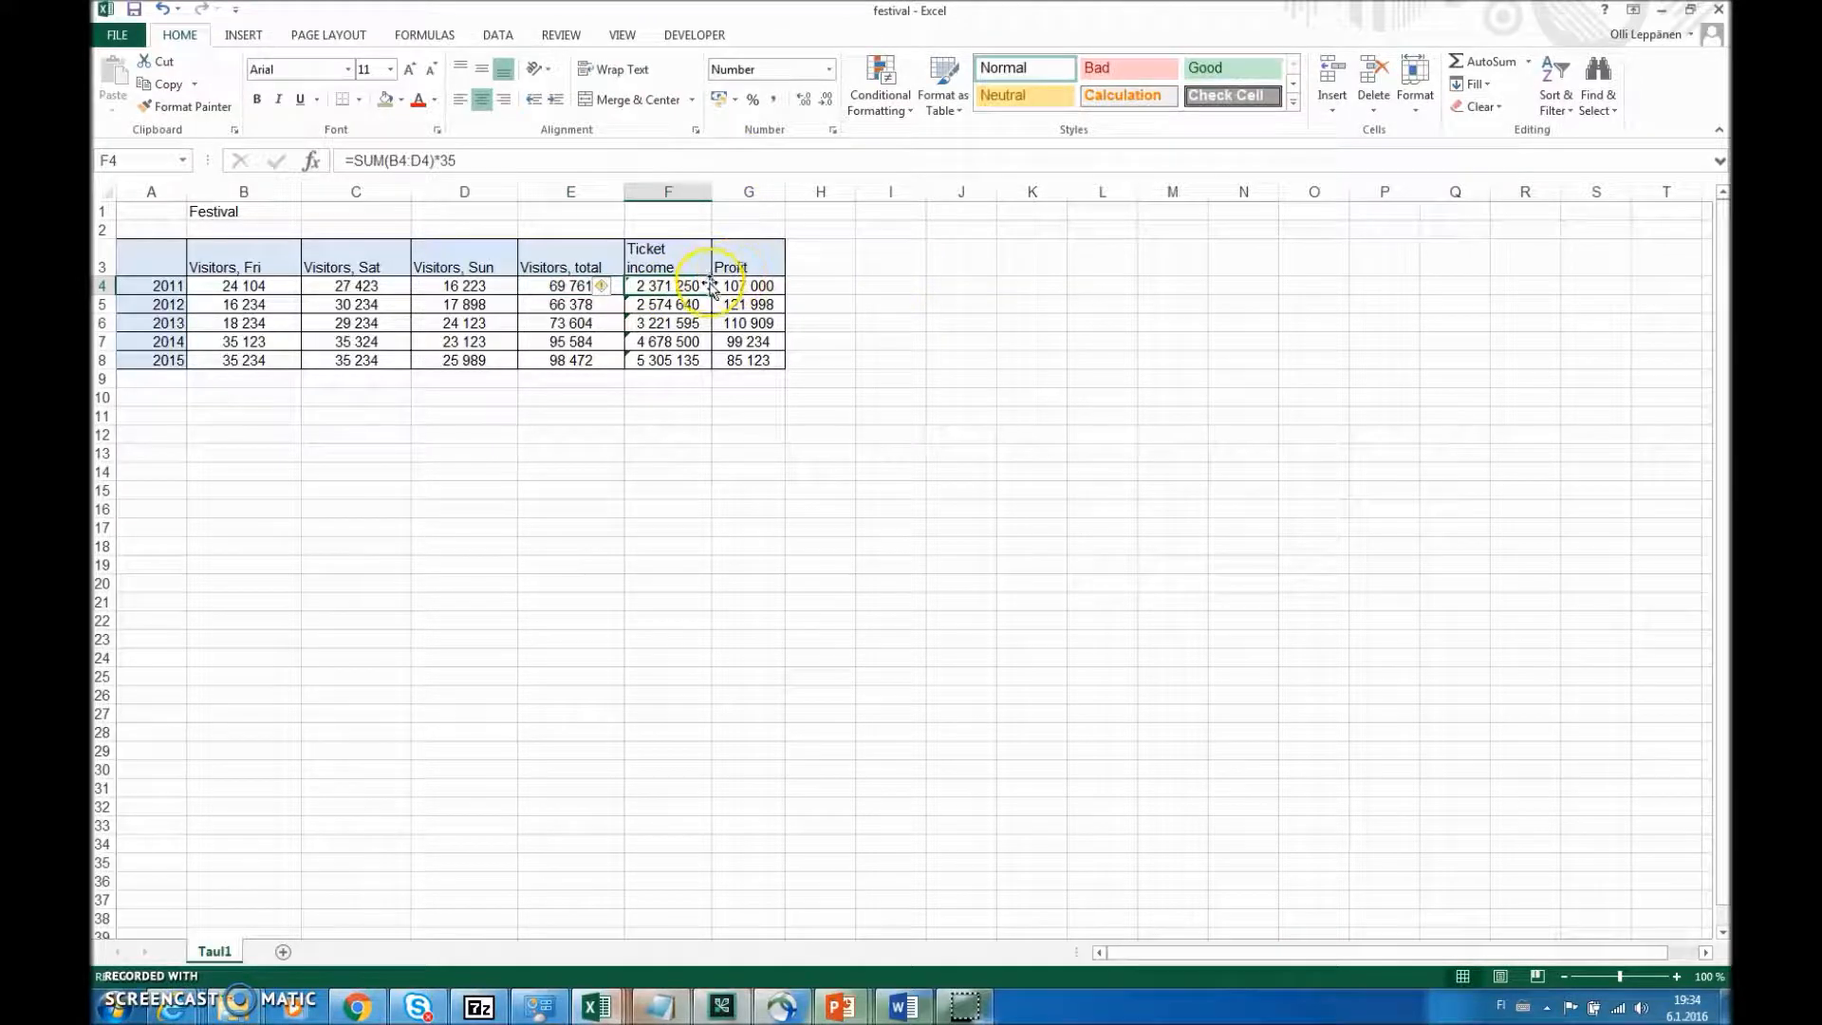
pyautogui.click(839, 303)
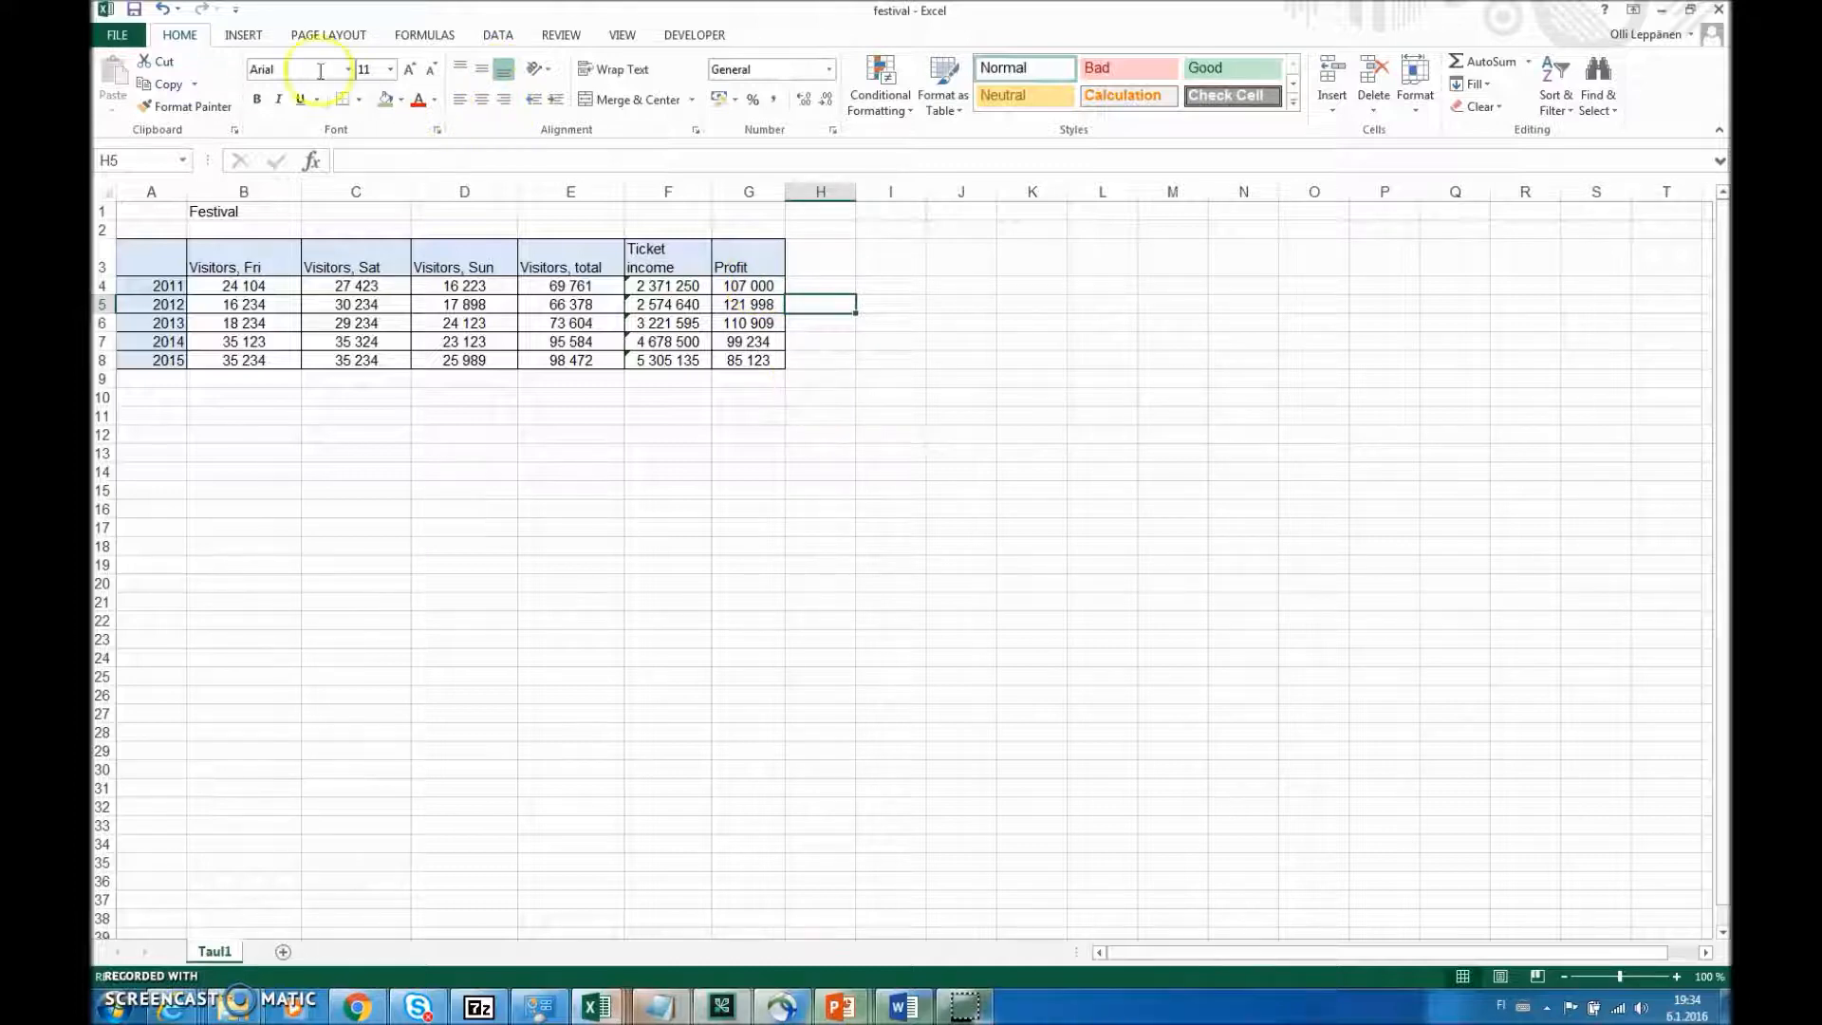
# - Insert a basic 2-D pie chart of the 2011 Friday, Saturday and Sunday visitor numbers in B4:D4
pyautogui.click(254, 36)
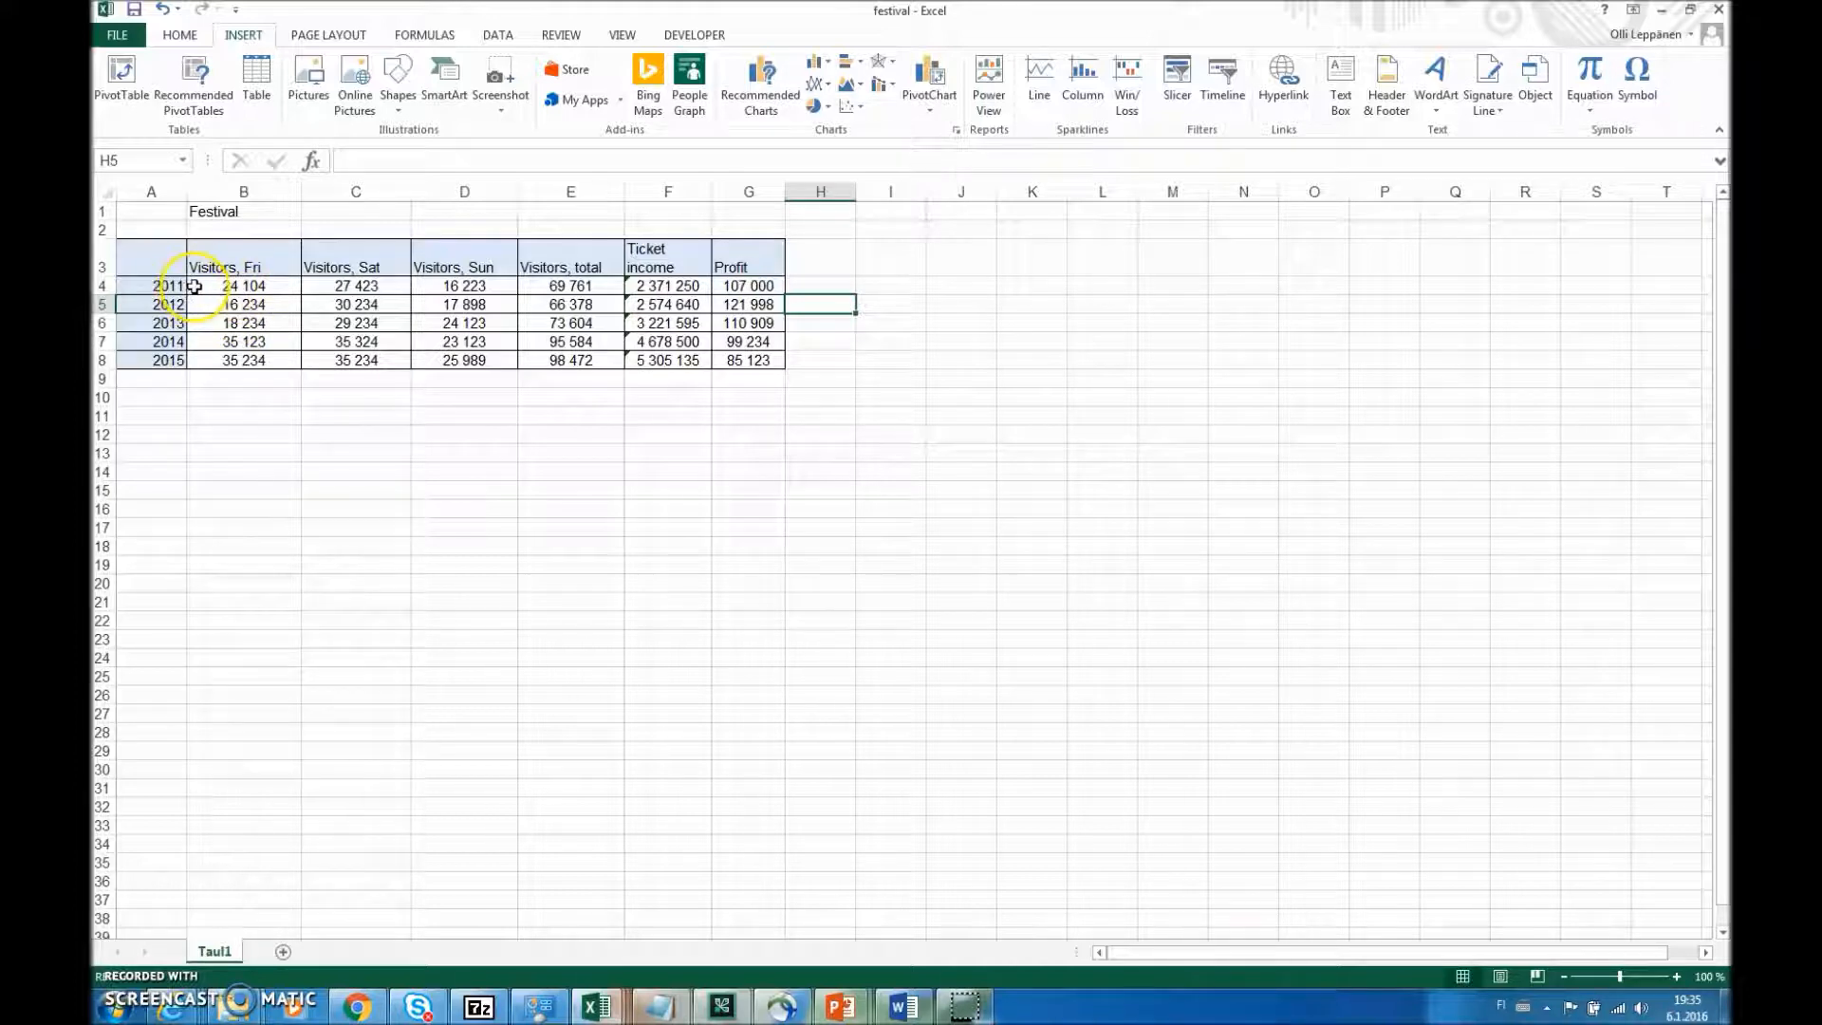
pyautogui.moveTo(203, 285); pyautogui.dragTo(441, 287)
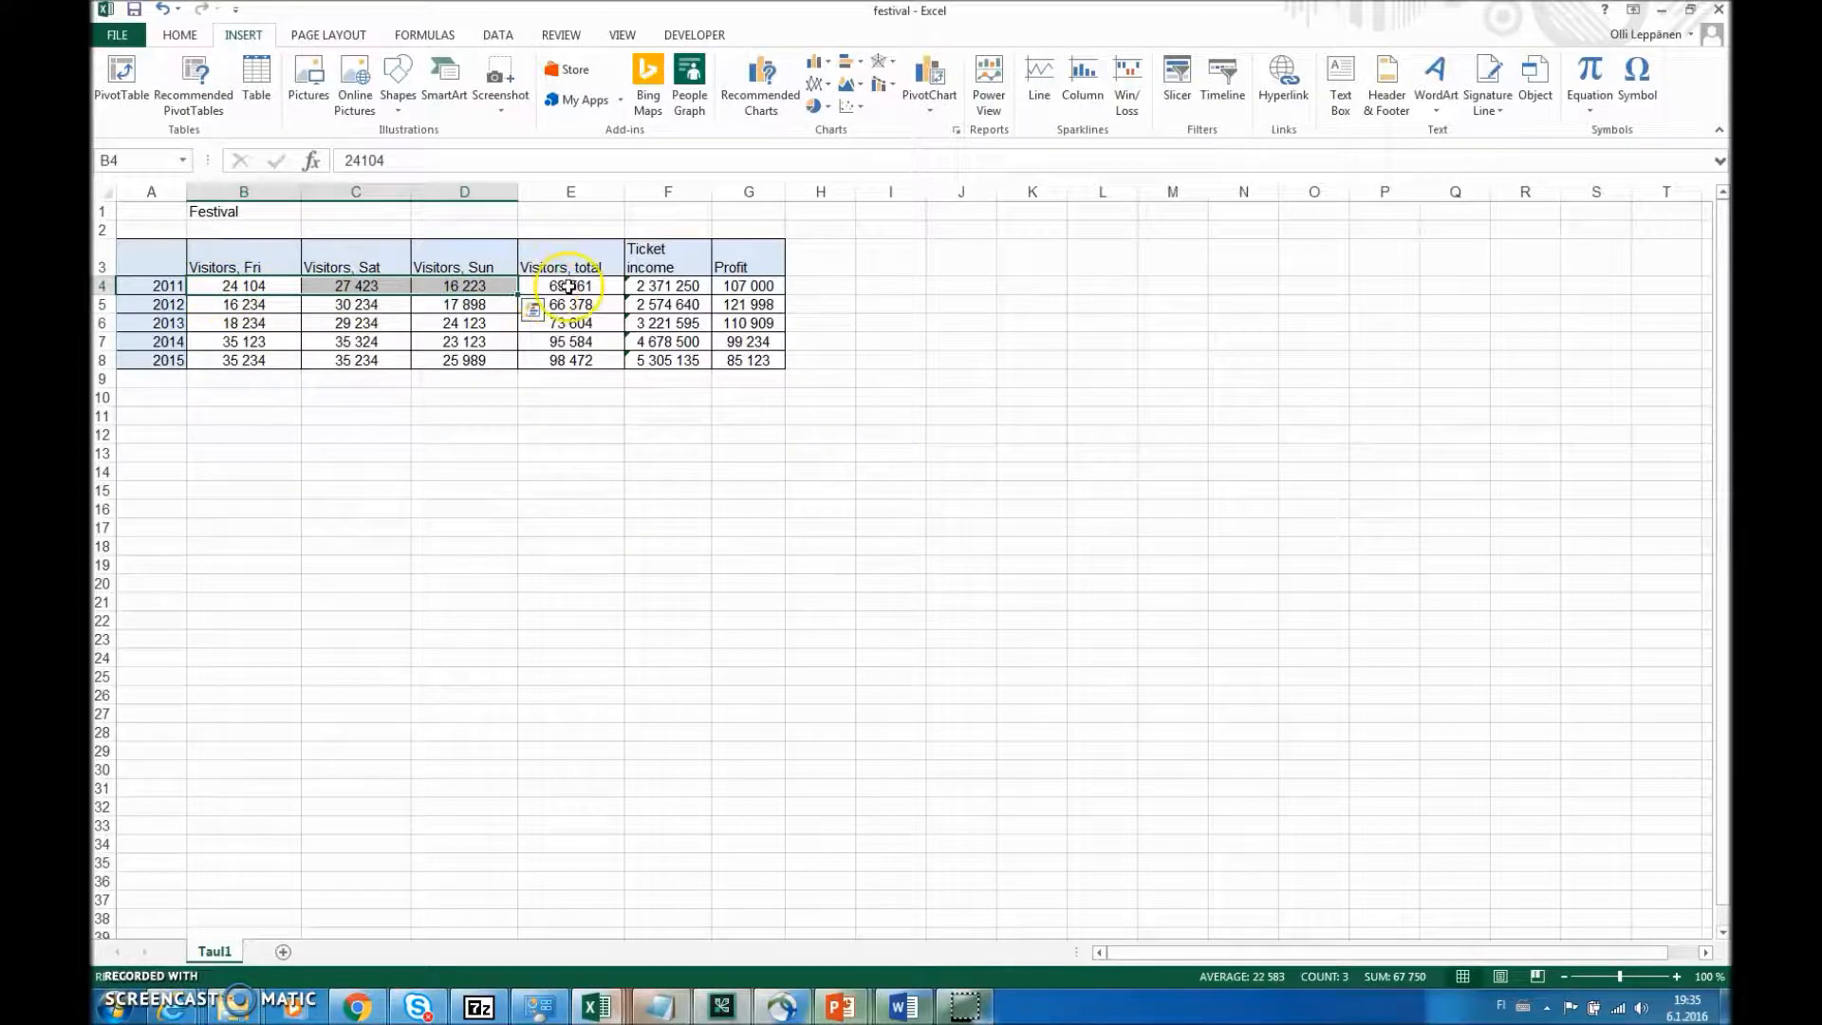
pyautogui.click(822, 107)
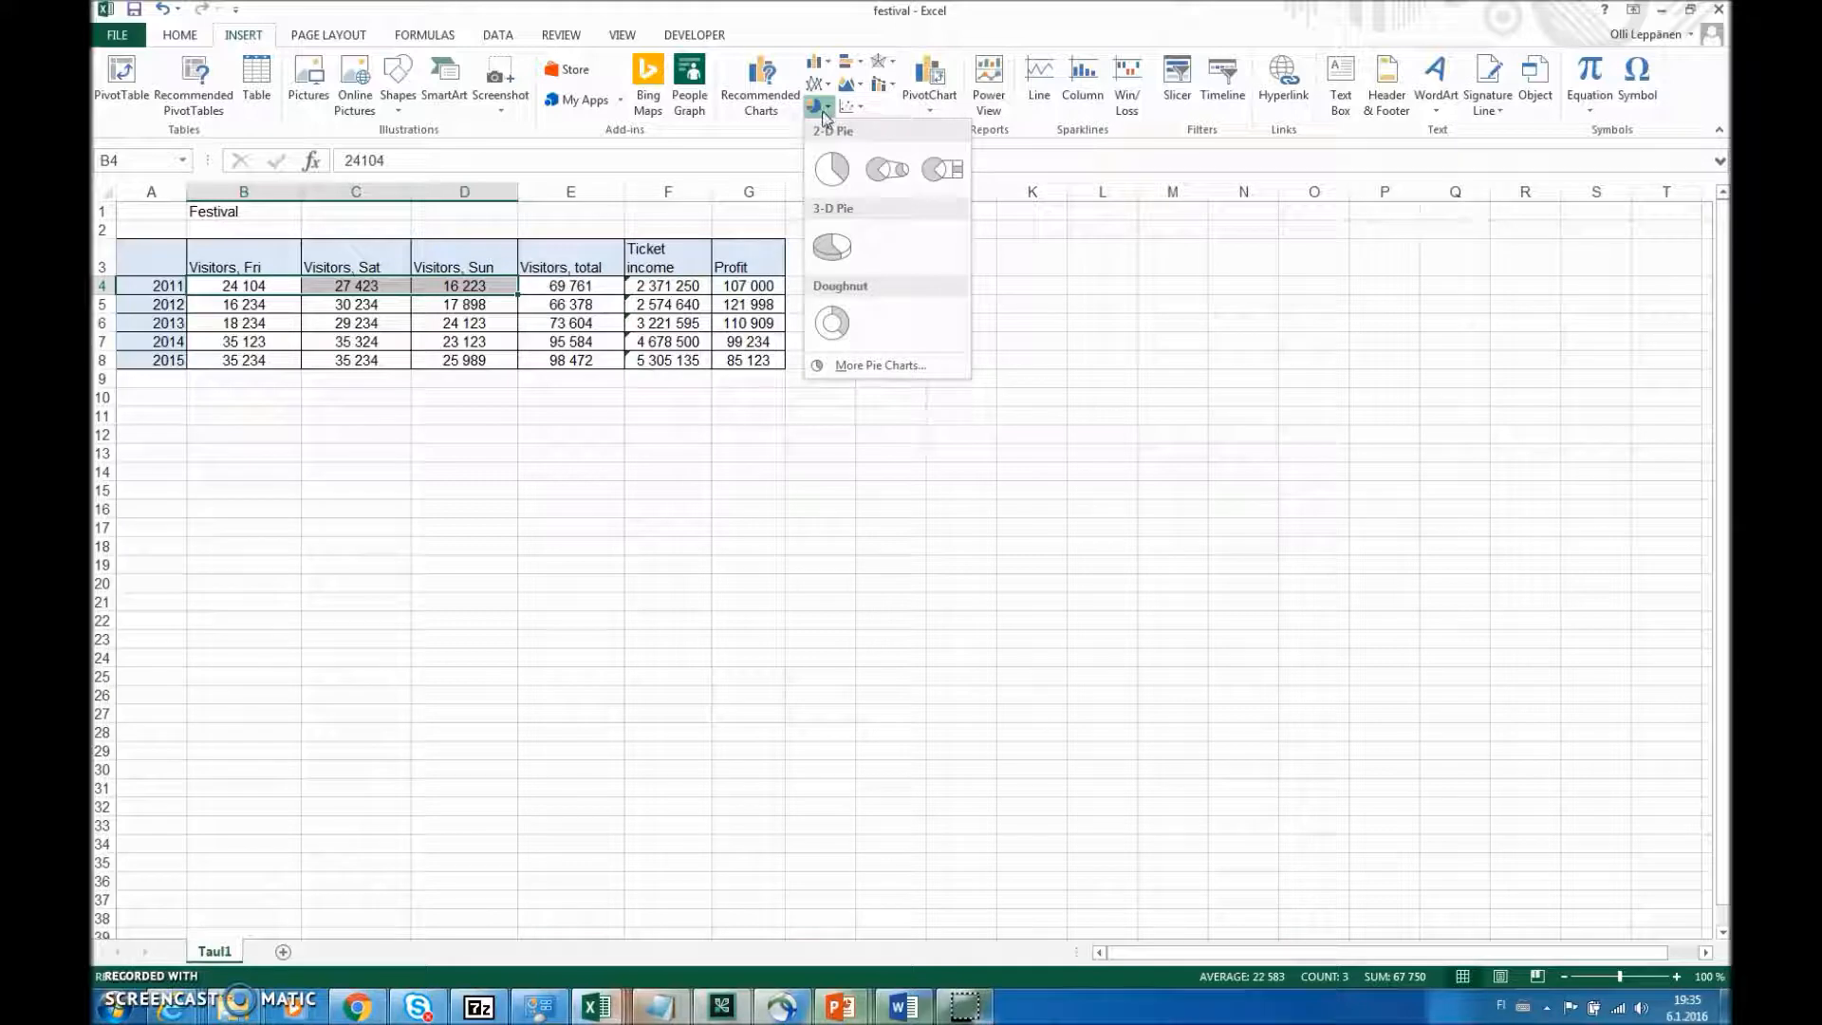
pyautogui.click(835, 171)
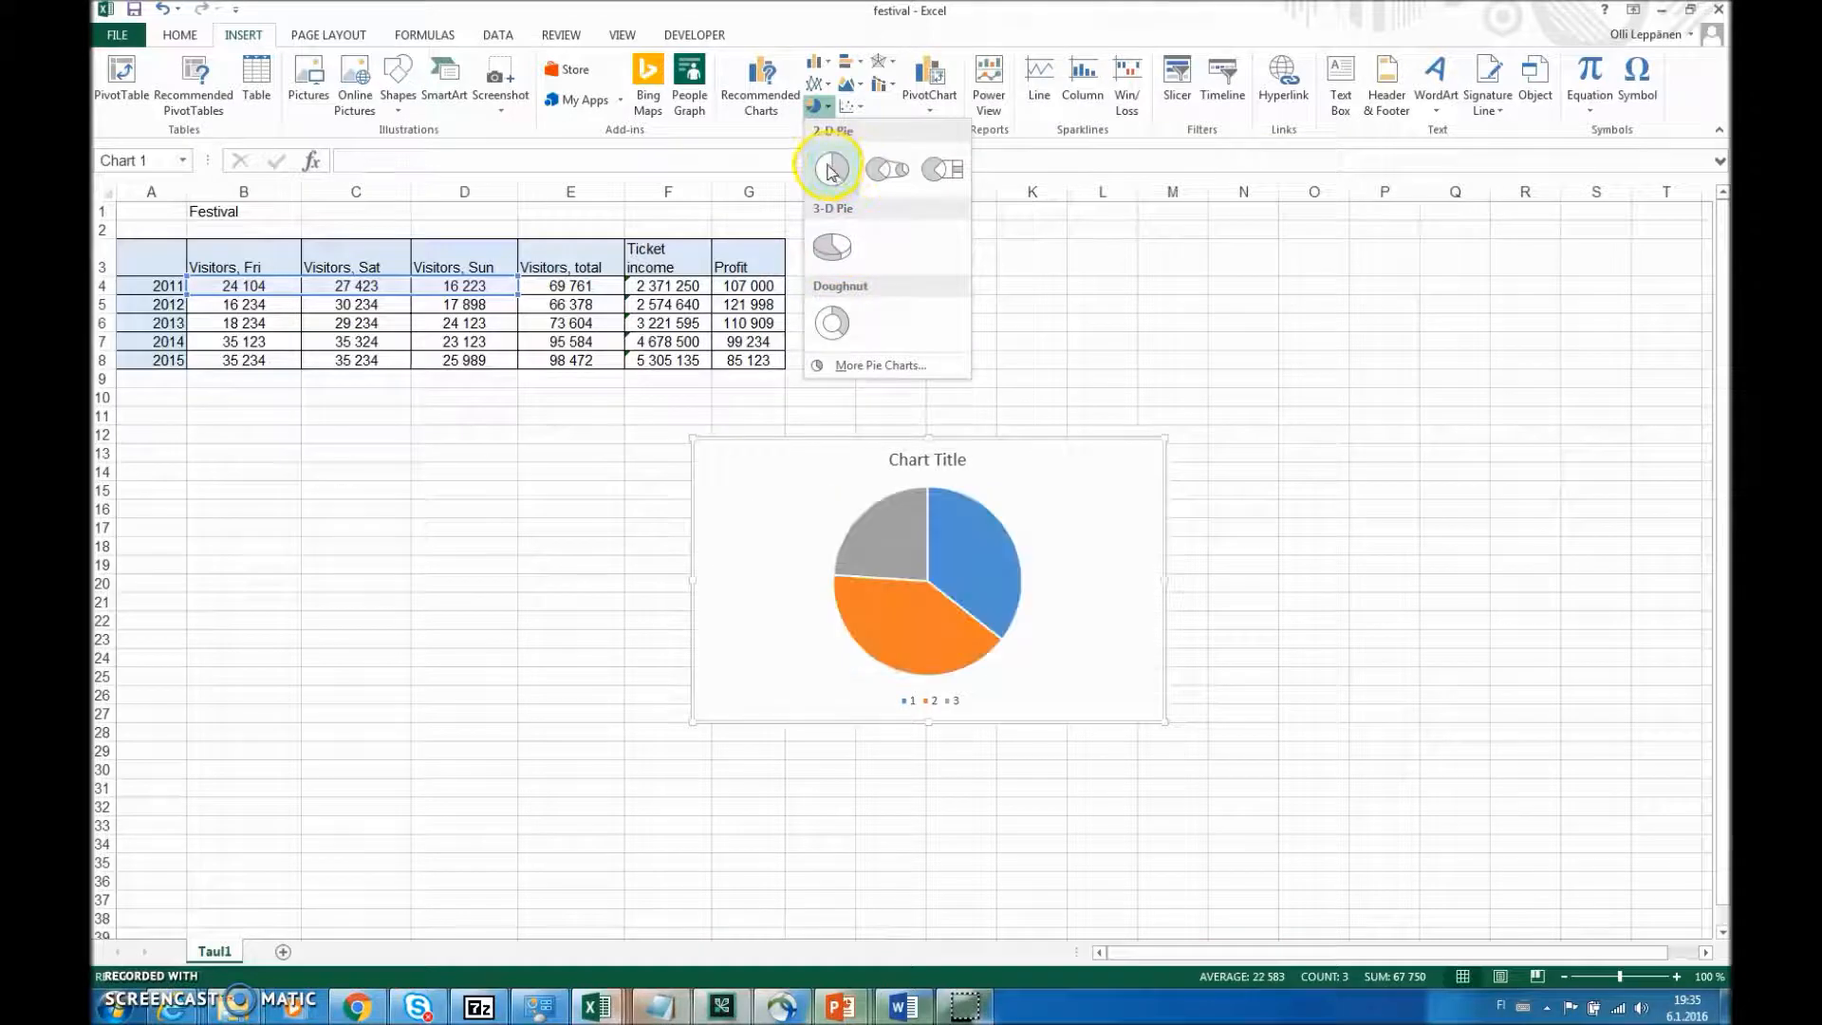
pyautogui.click(832, 171)
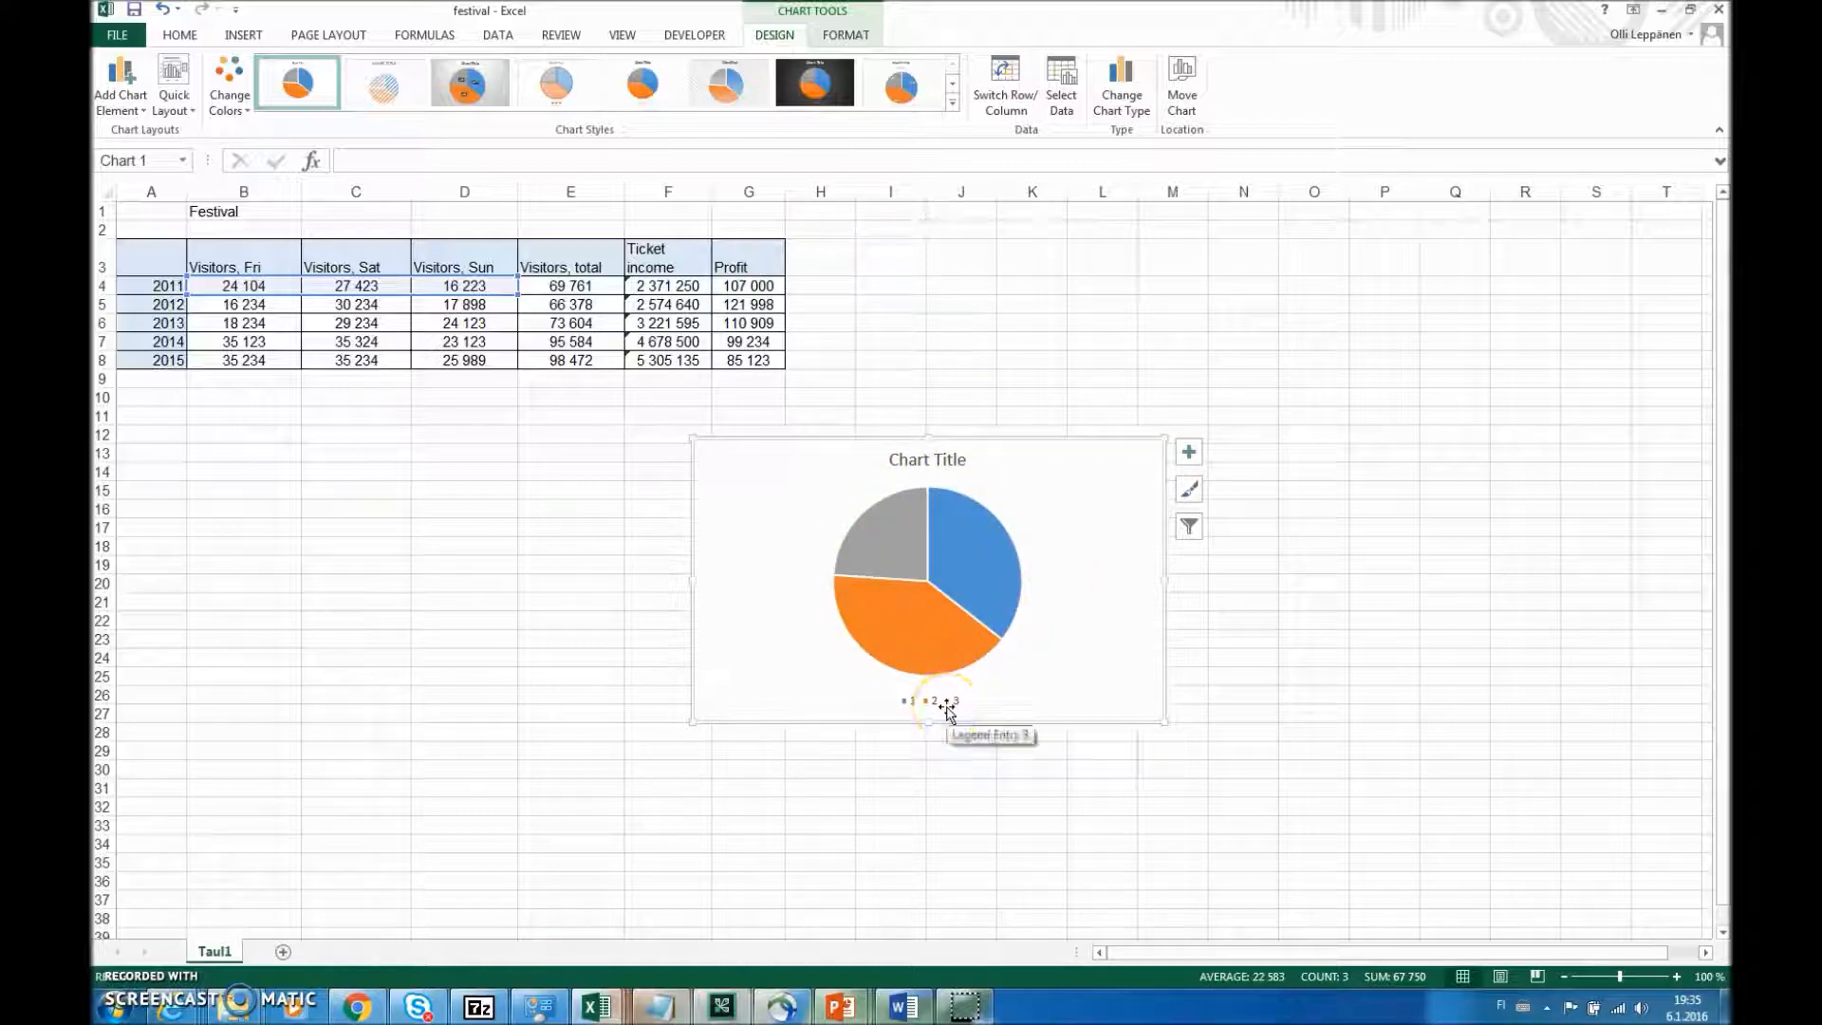
# - Change the pie chart's title to "Festival visitors 2011"
pyautogui.click(944, 458)
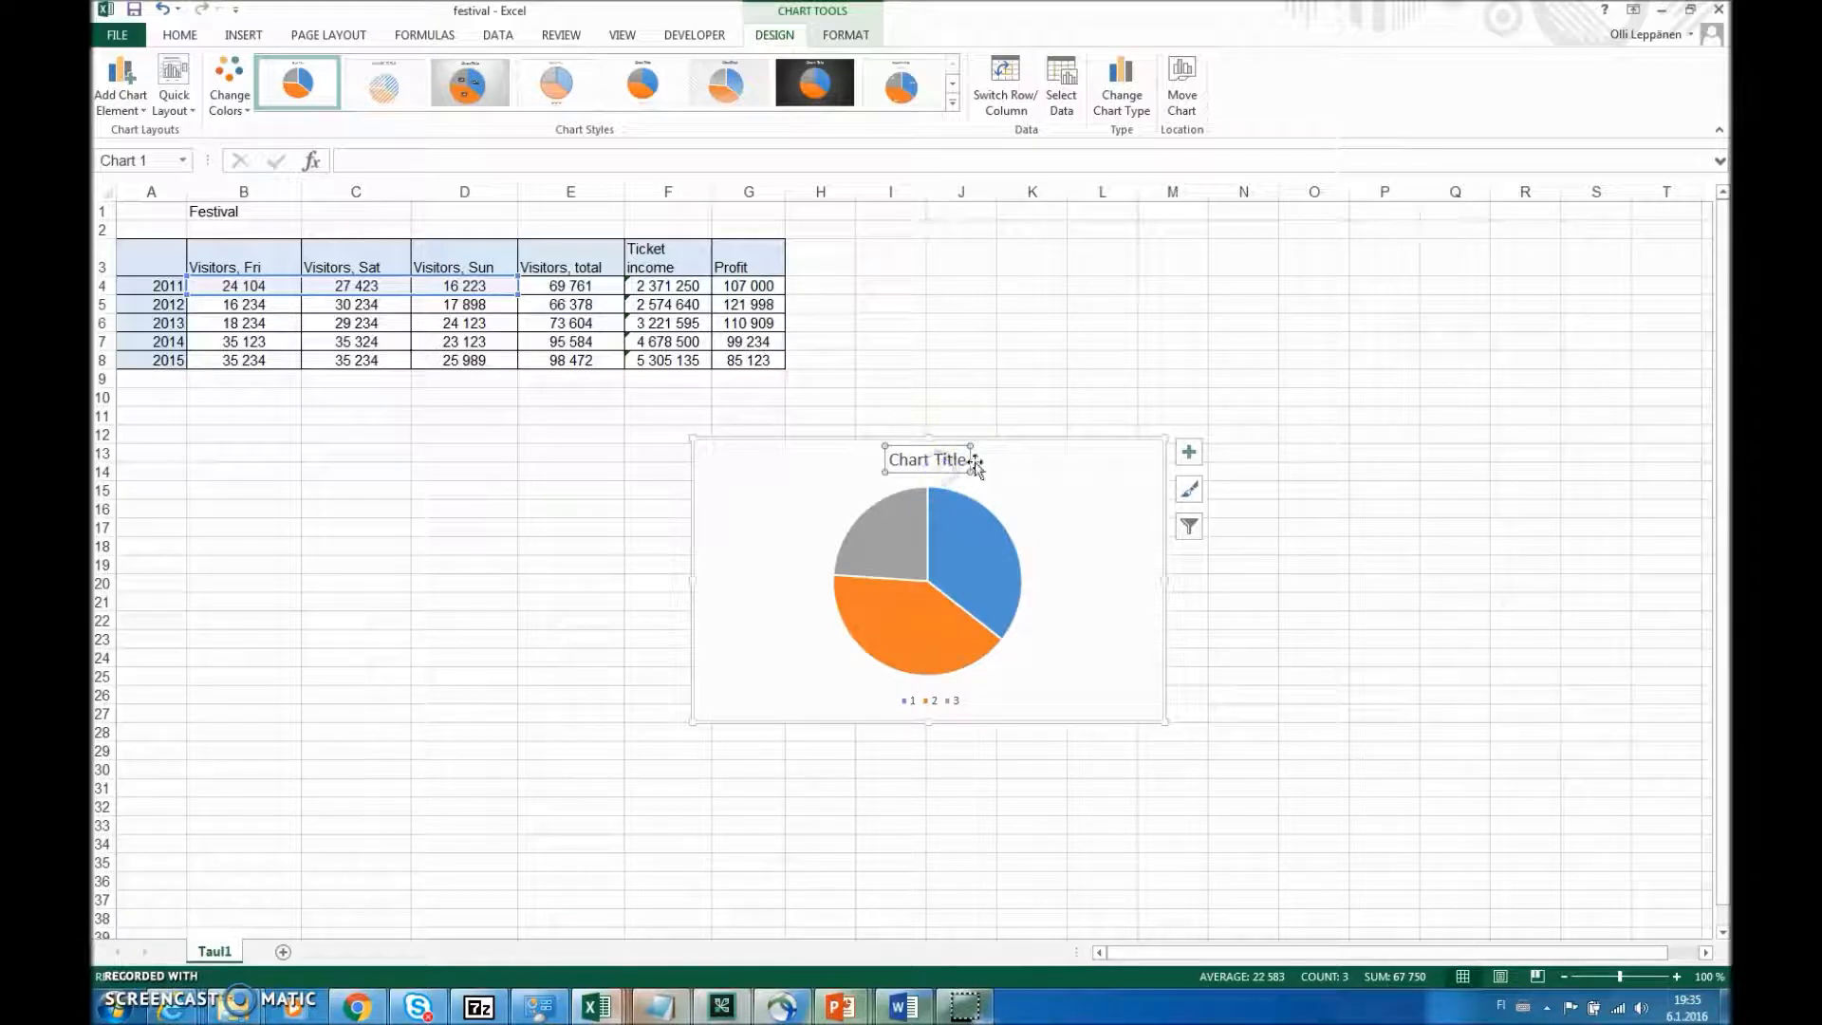
pyautogui.click(945, 458)
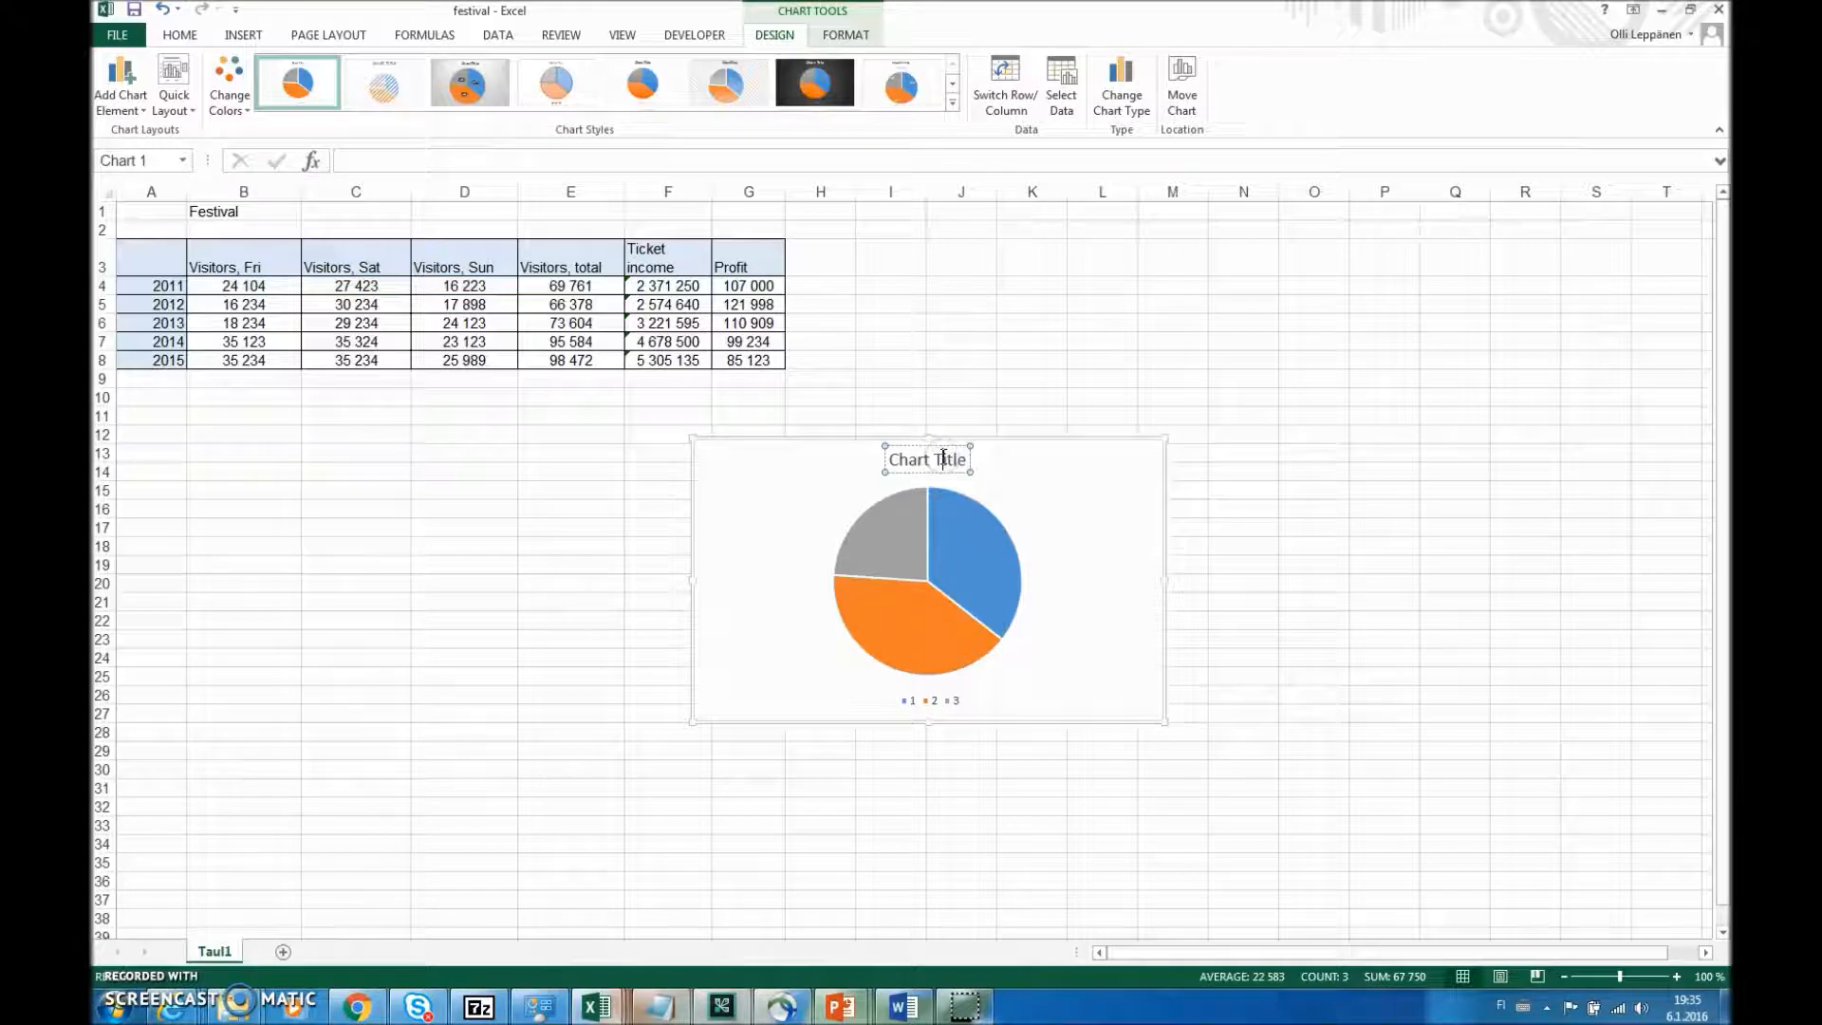
pyautogui.press('BackSpace')
pyautogui.press('BackSpace')
pyautogui.press('BackSpace')
pyautogui.press('BackSpace')
pyautogui.press('BackSpace')
pyautogui.press('BackSpace')
pyautogui.press('BackSpace')
pyautogui.press('BackSpace')
pyautogui.press('BackSpace')
pyautogui.press('BackSpace')
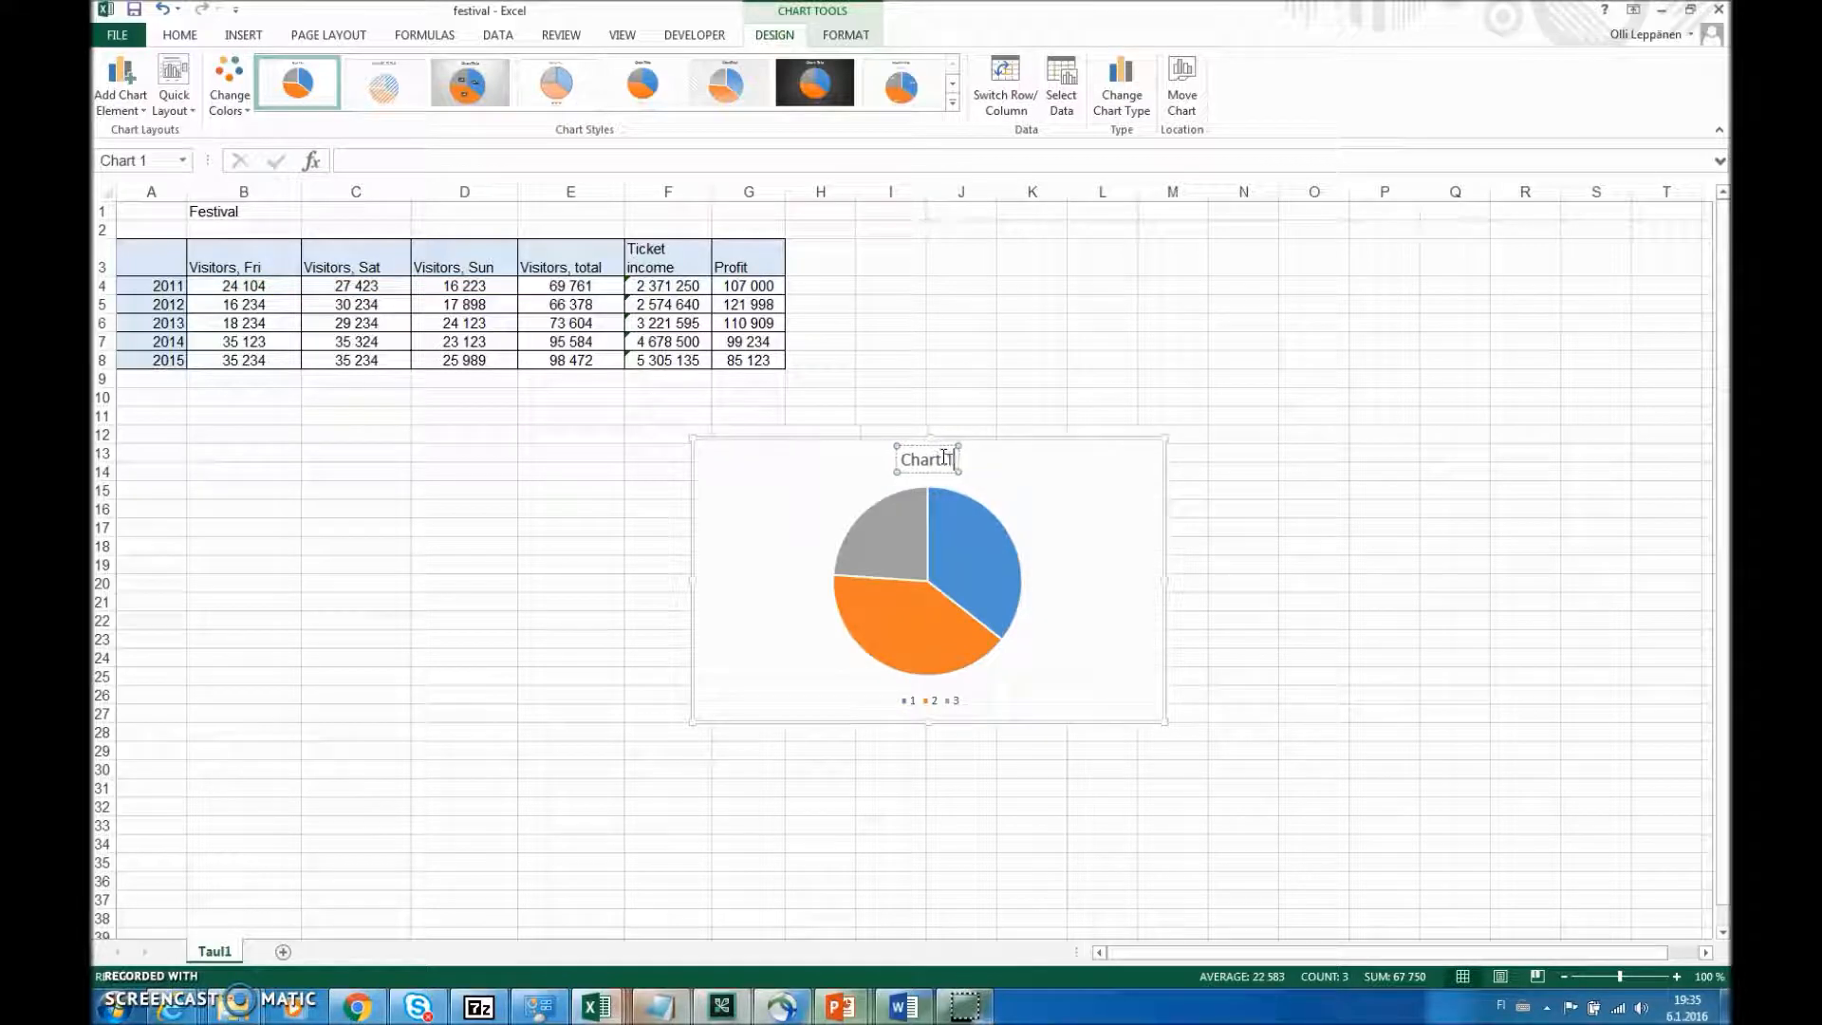
pyautogui.press('BackSpace')
pyautogui.write('Fe')
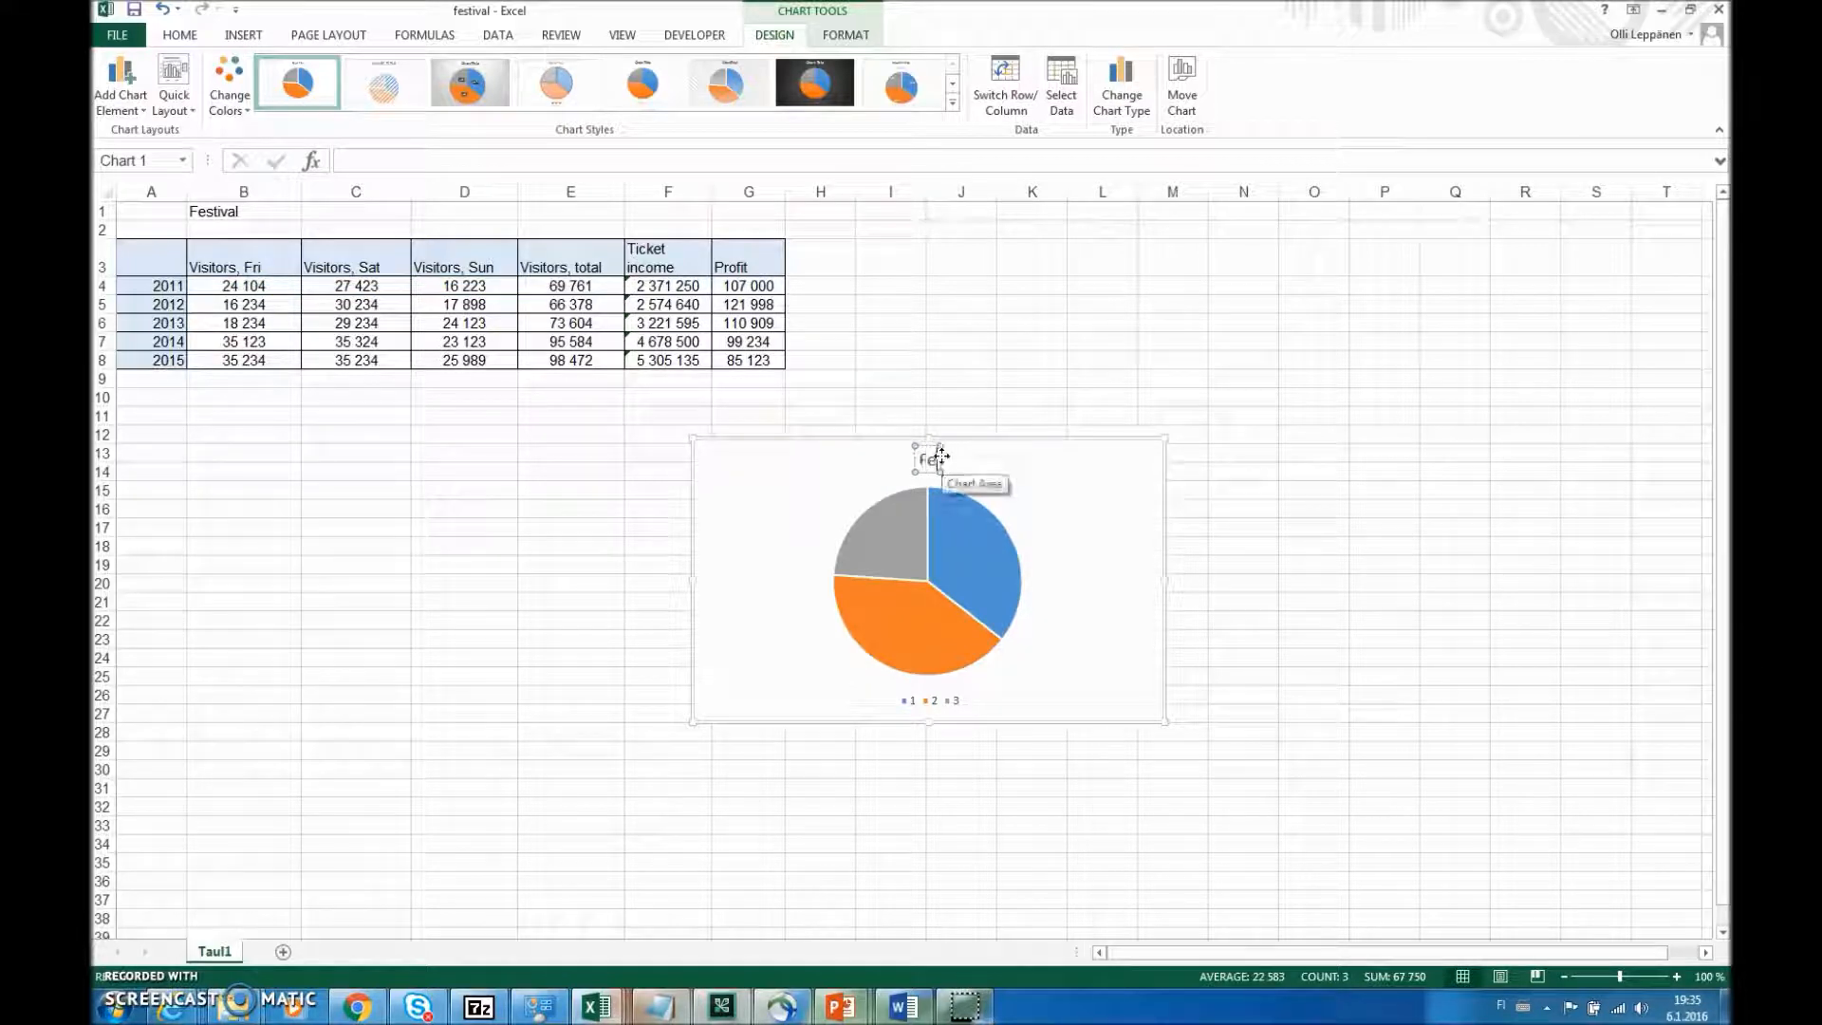
pyautogui.write('stival visi')
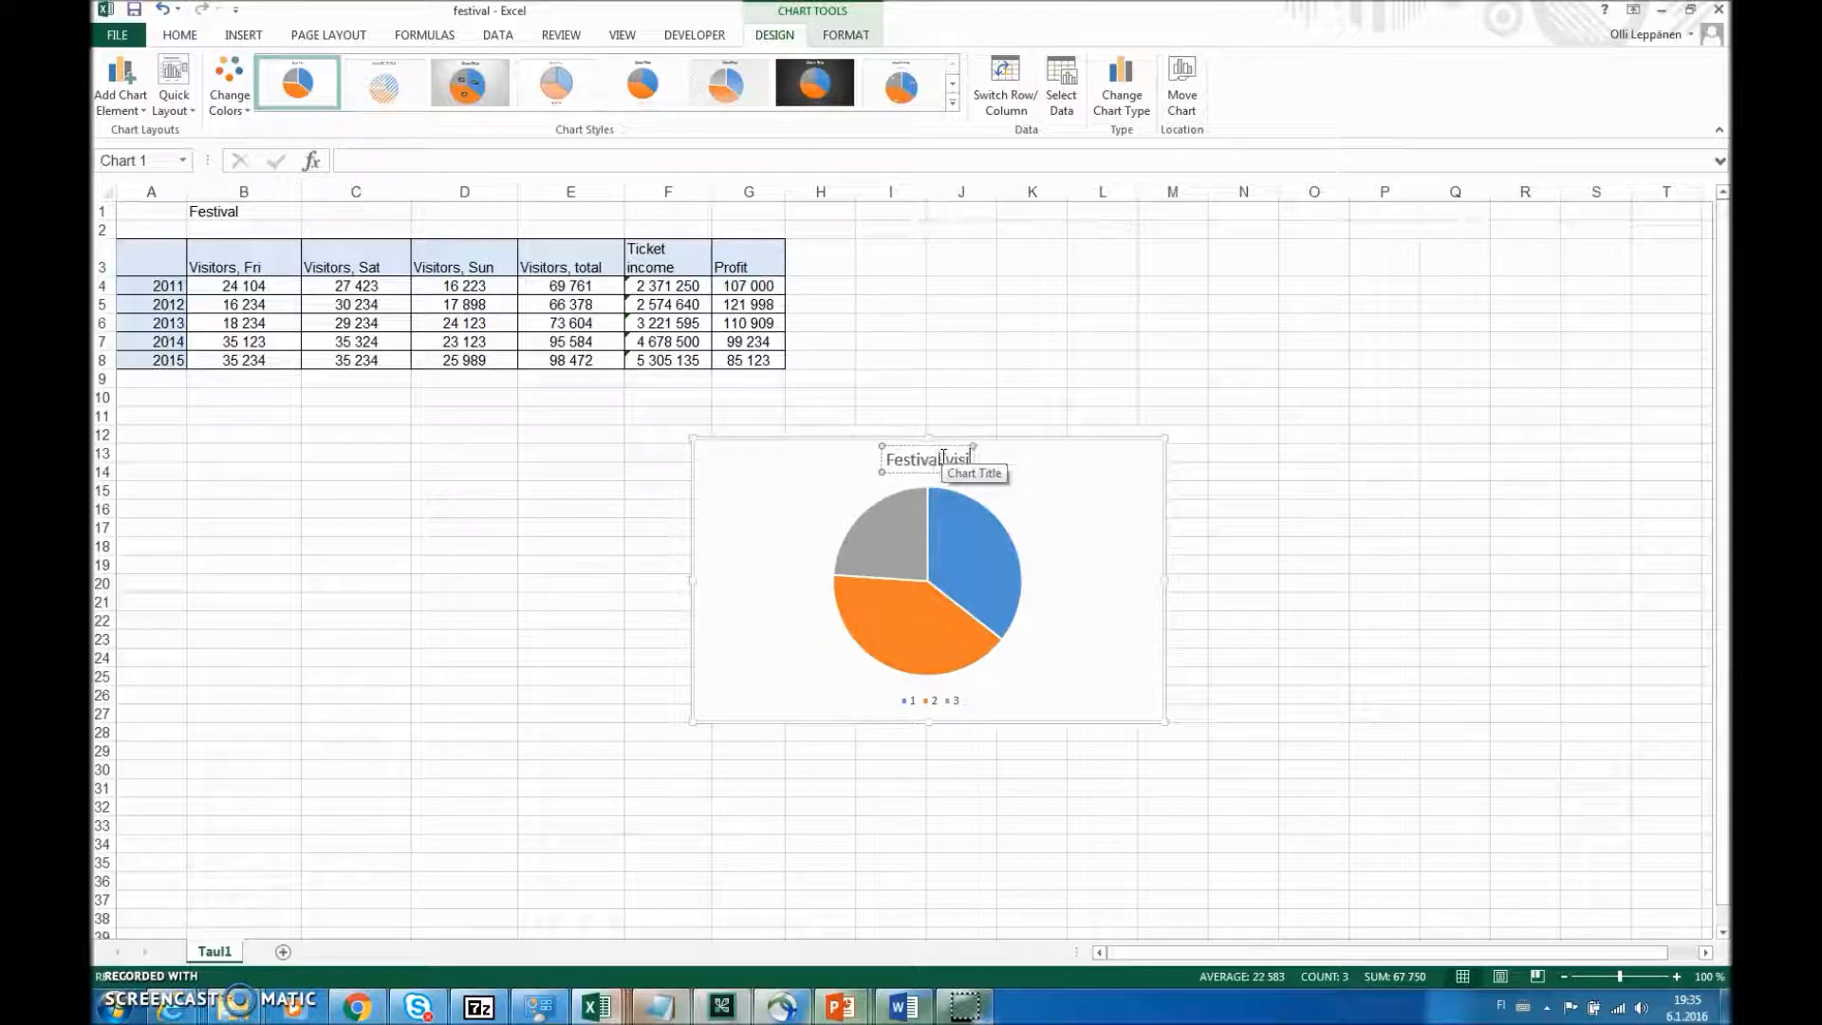
pyautogui.write('tors')
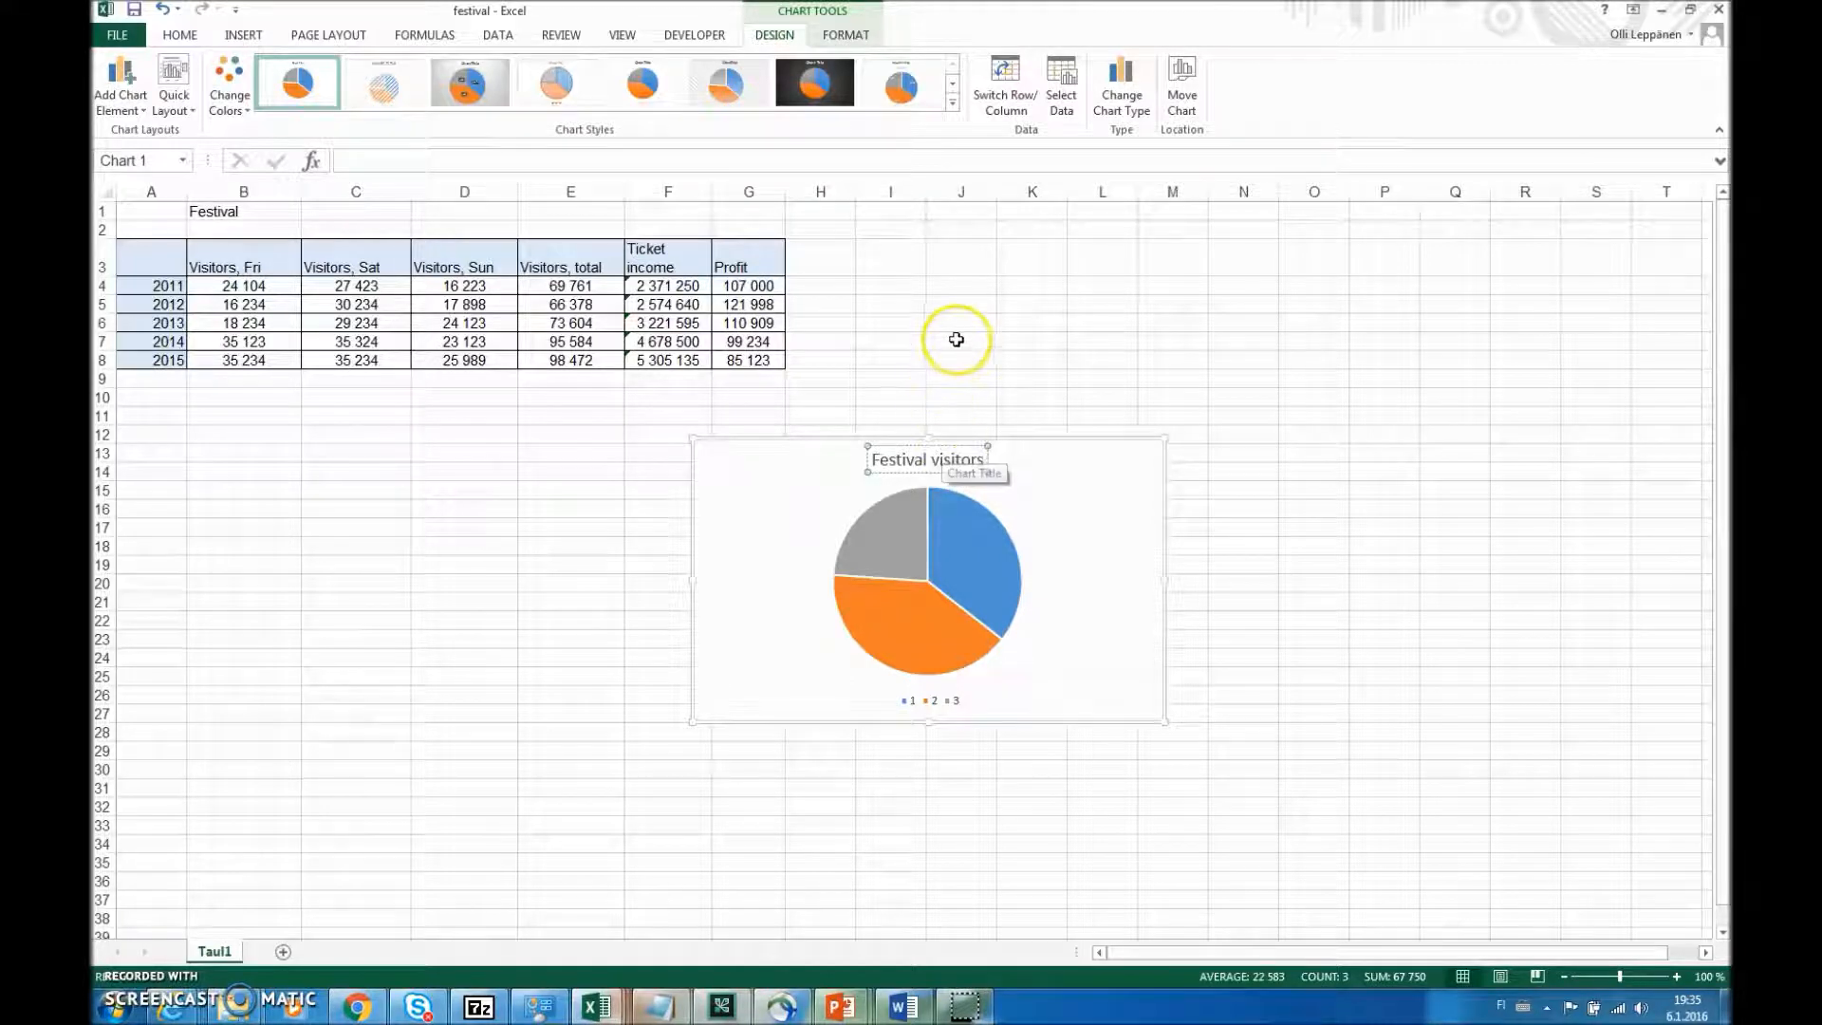
pyautogui.write(' 2011')
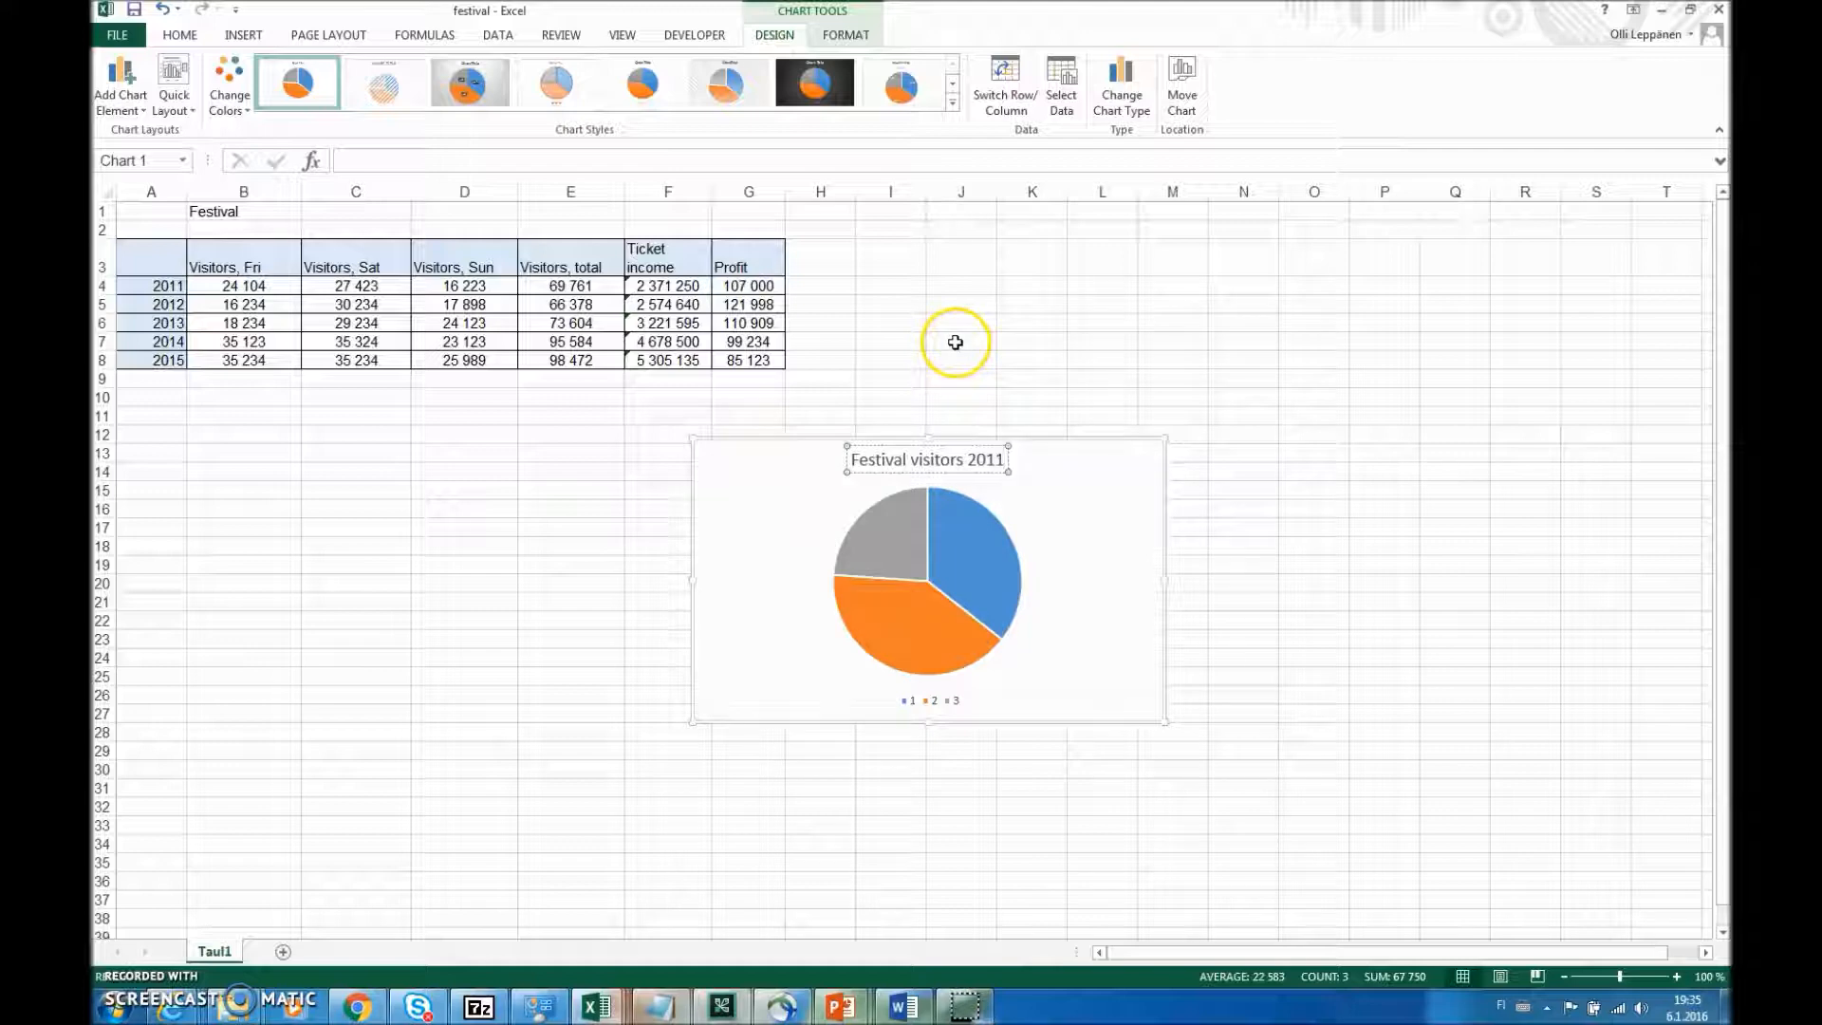
pyautogui.click(927, 703)
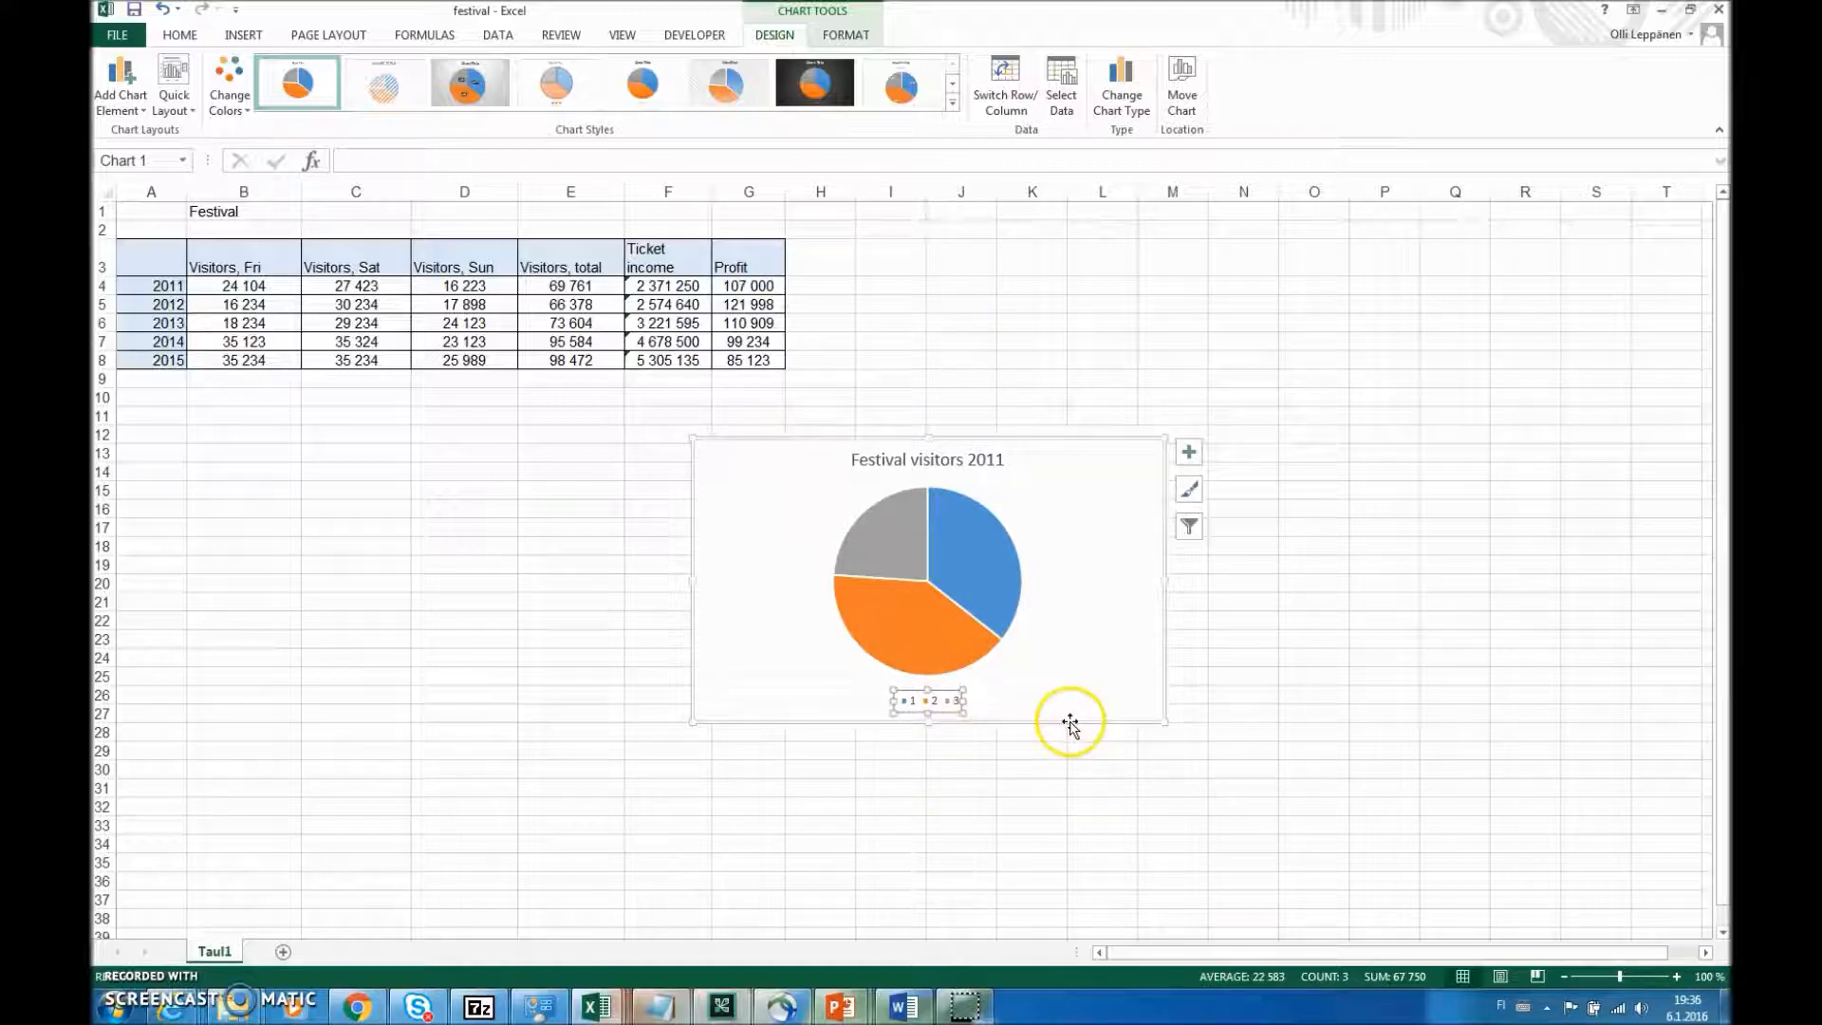
pyautogui.click(1189, 454)
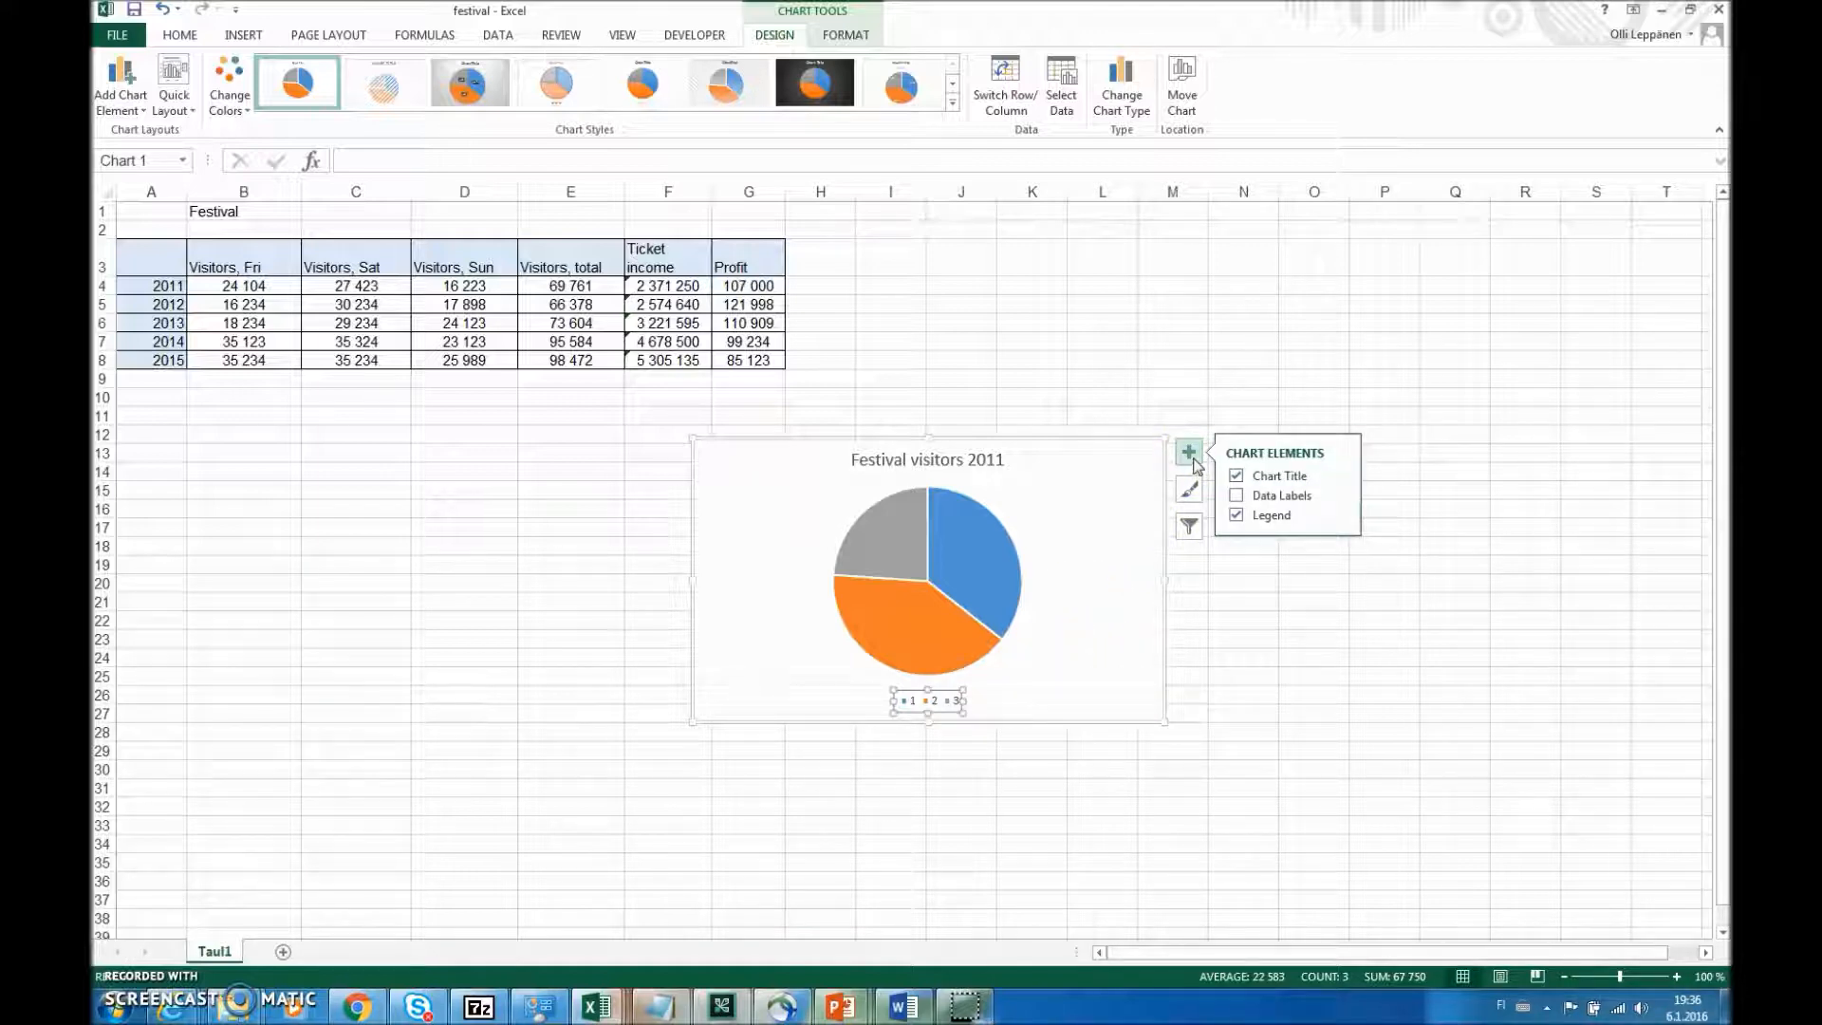
pyautogui.click(1236, 495)
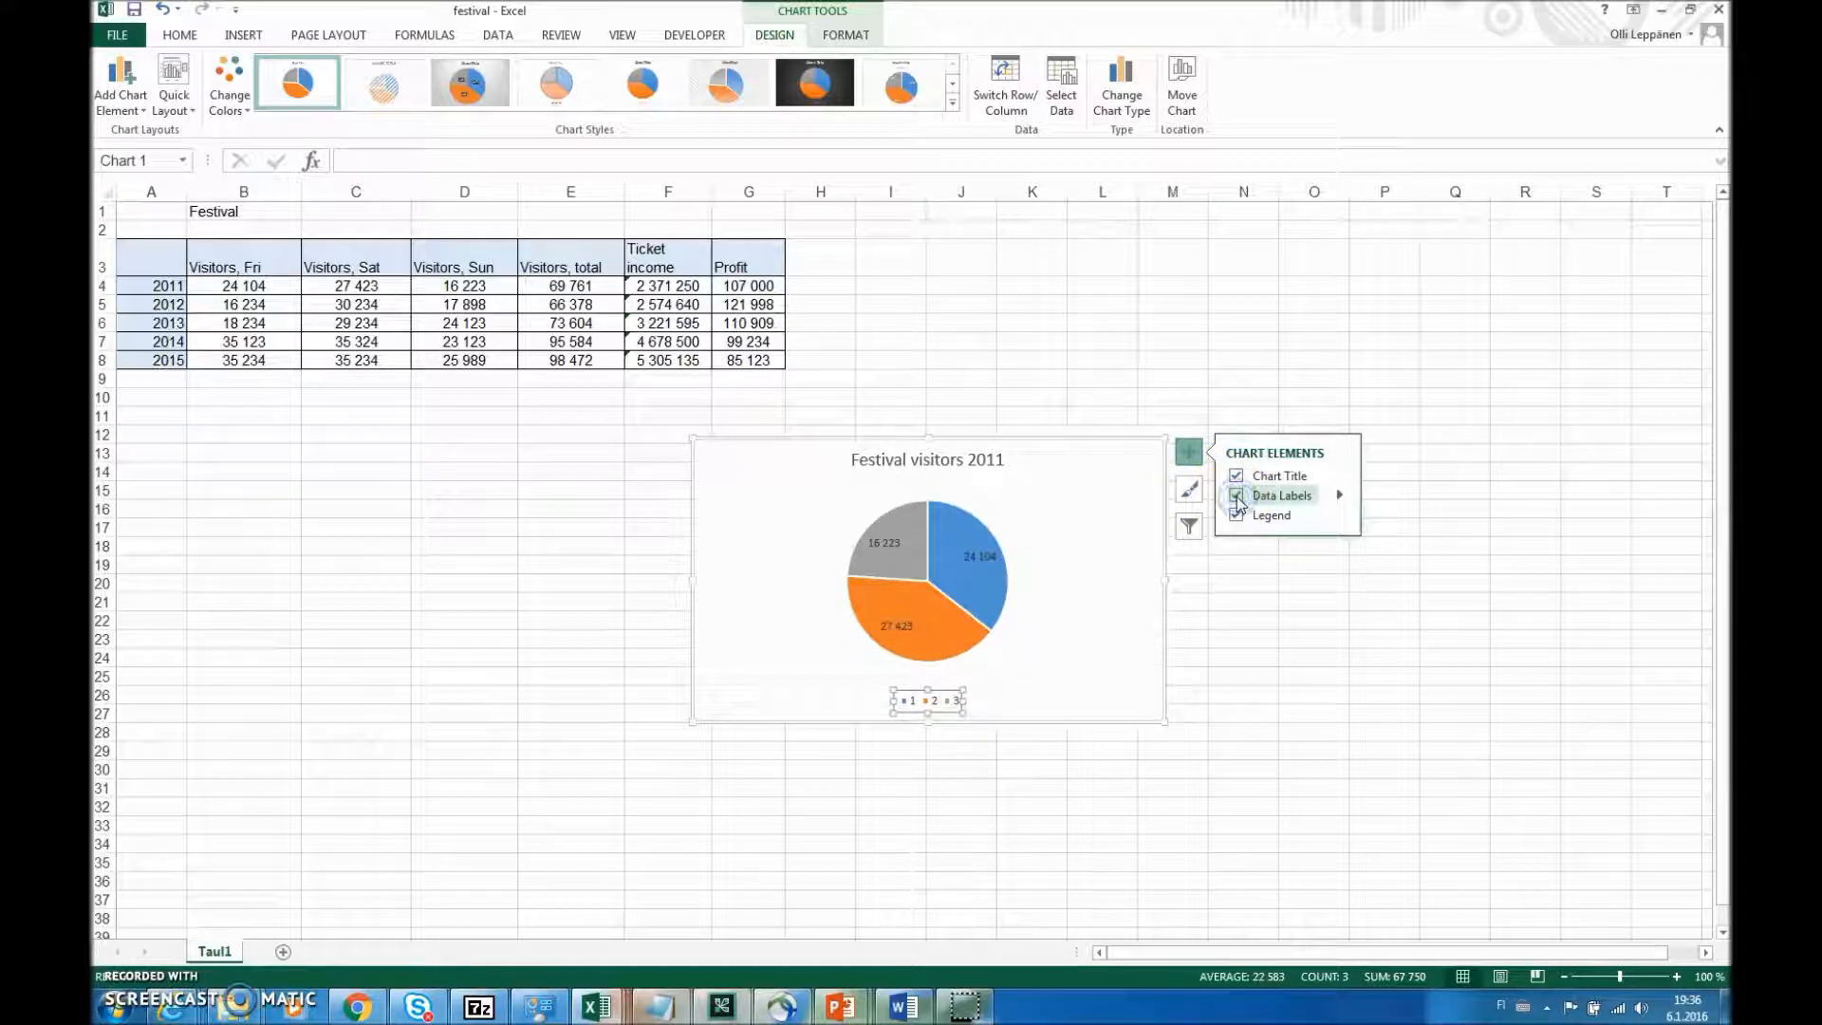
pyautogui.click(1236, 495)
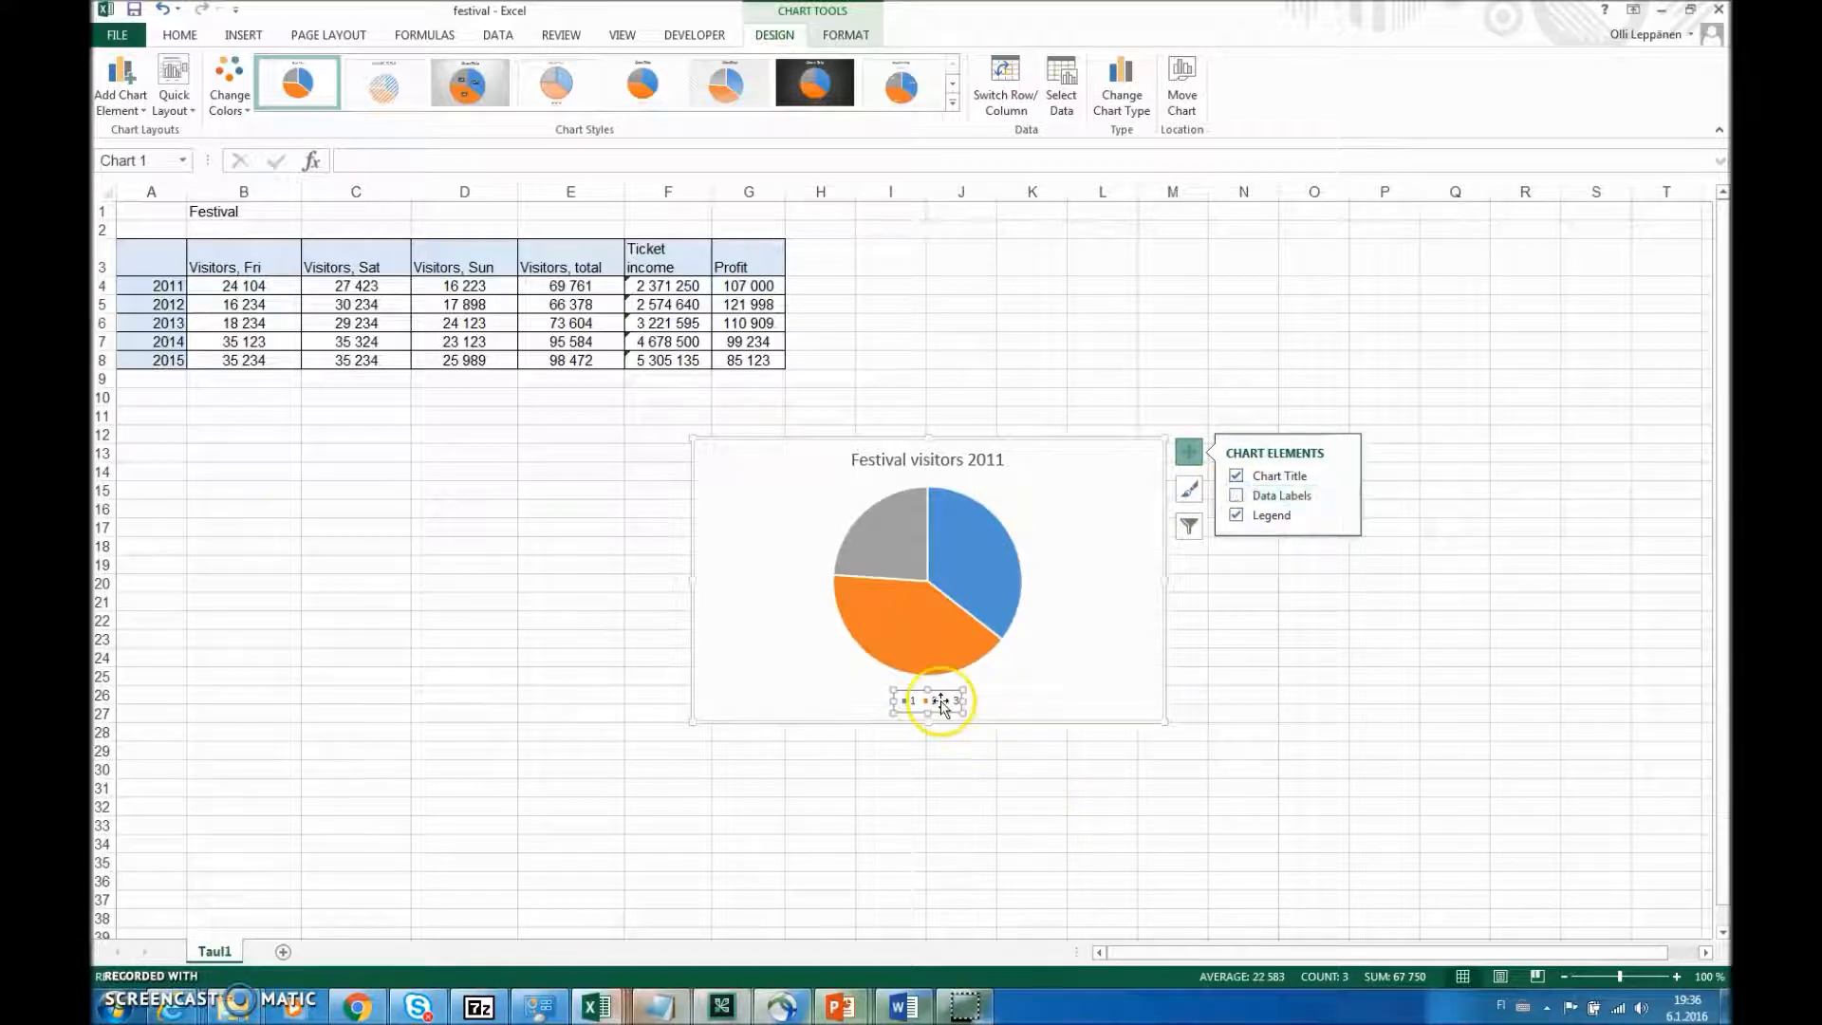
# - Set the pie chart's category axis labels to the header cells B3:D3, from Visitors, Fri to Visitors, Sun
pyautogui.rightClick(1100, 490)
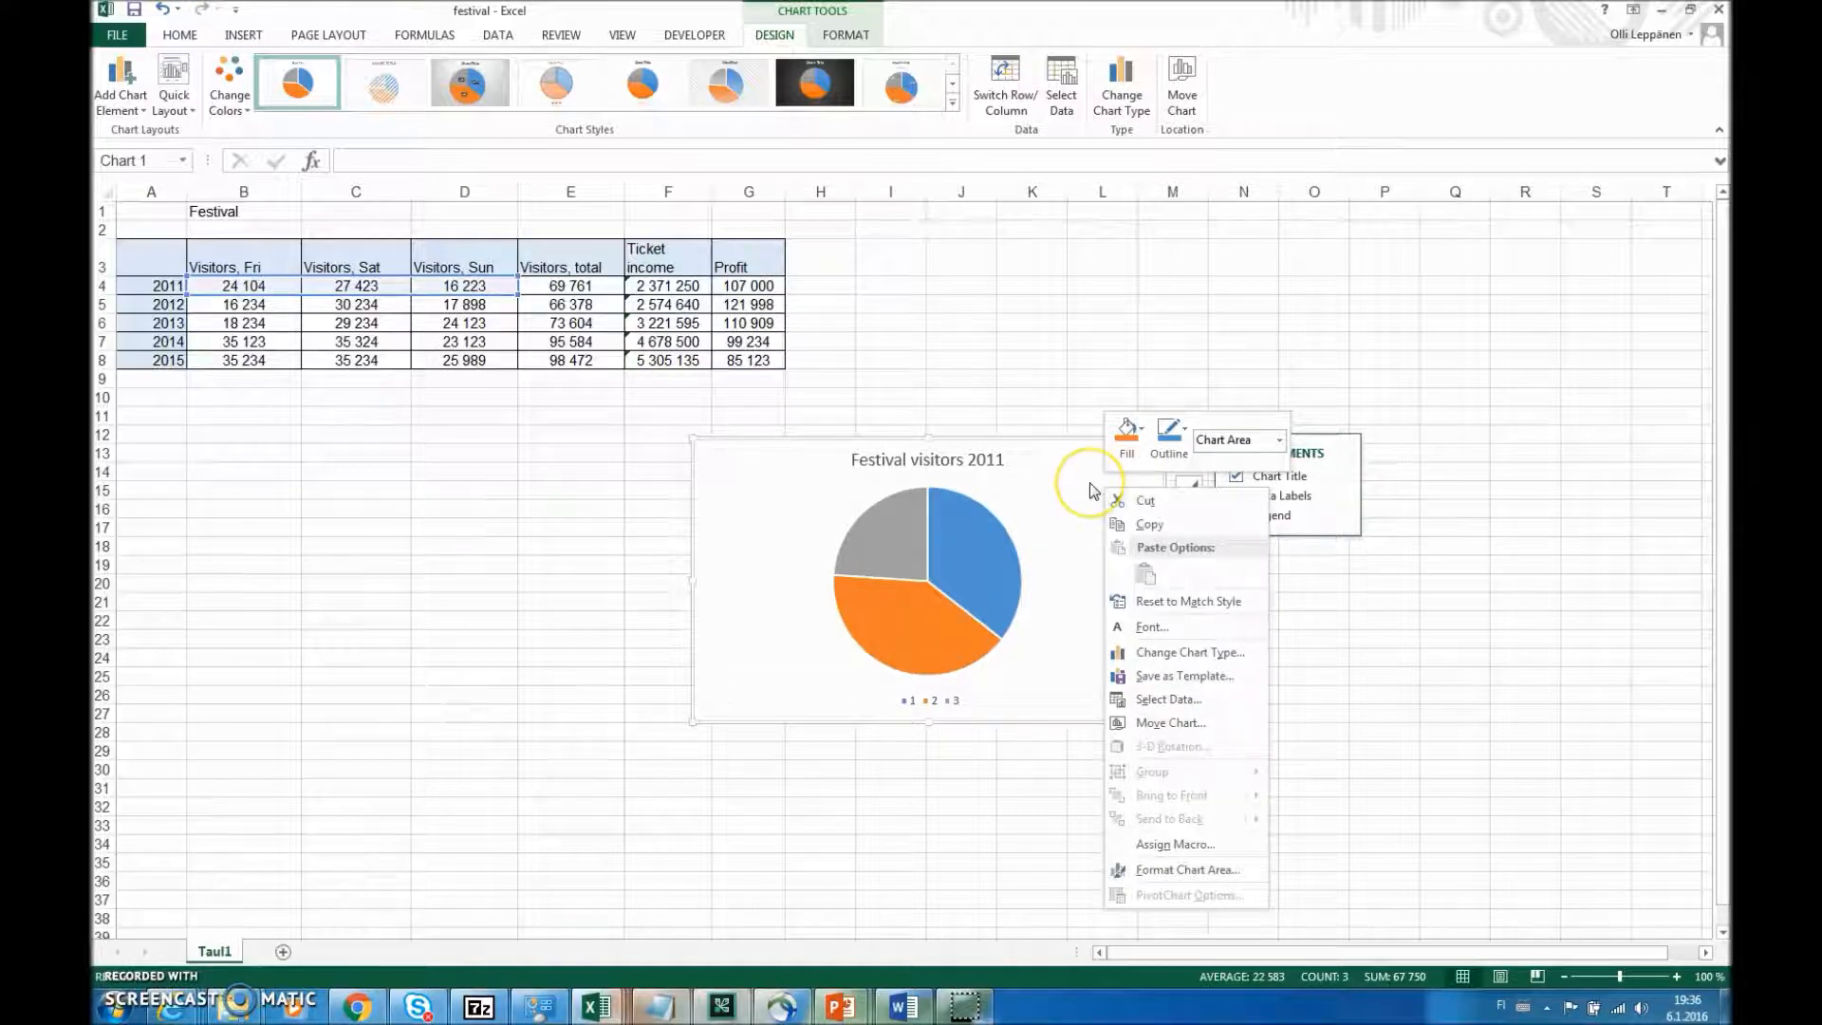
pyautogui.click(1186, 707)
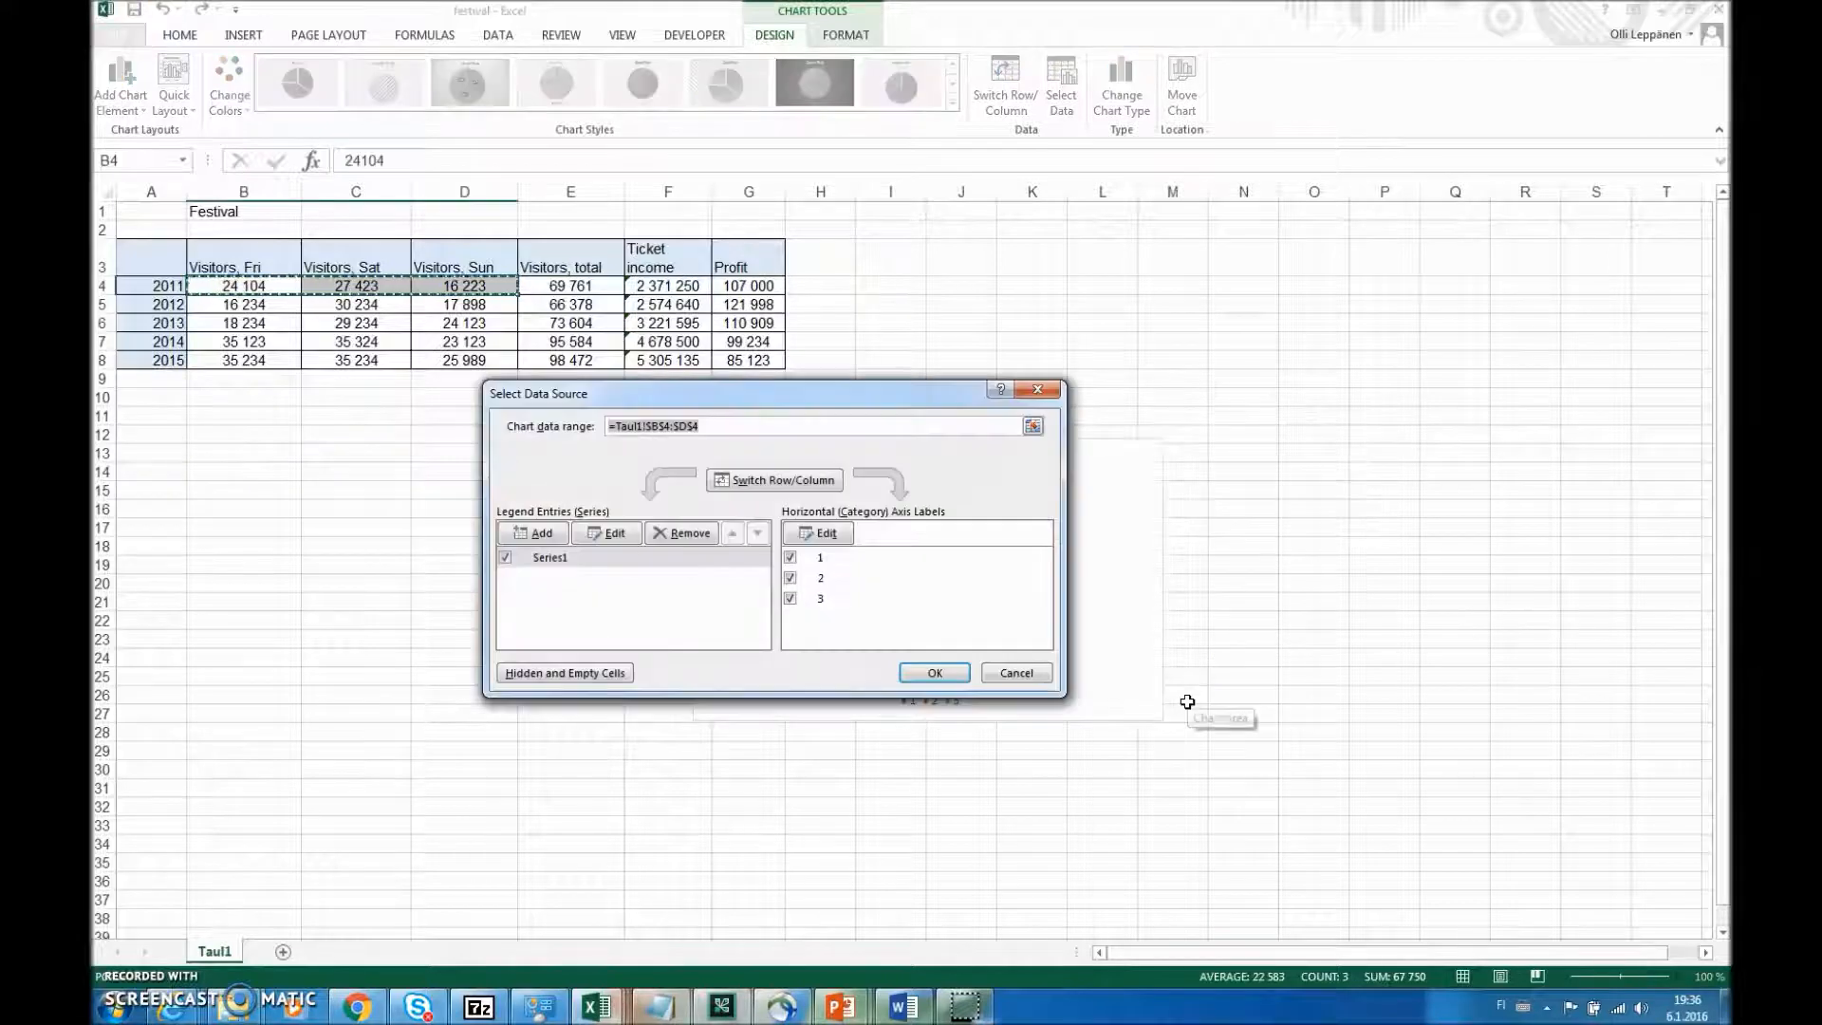
pyautogui.moveTo(788, 403); pyautogui.dragTo(1397, 339)
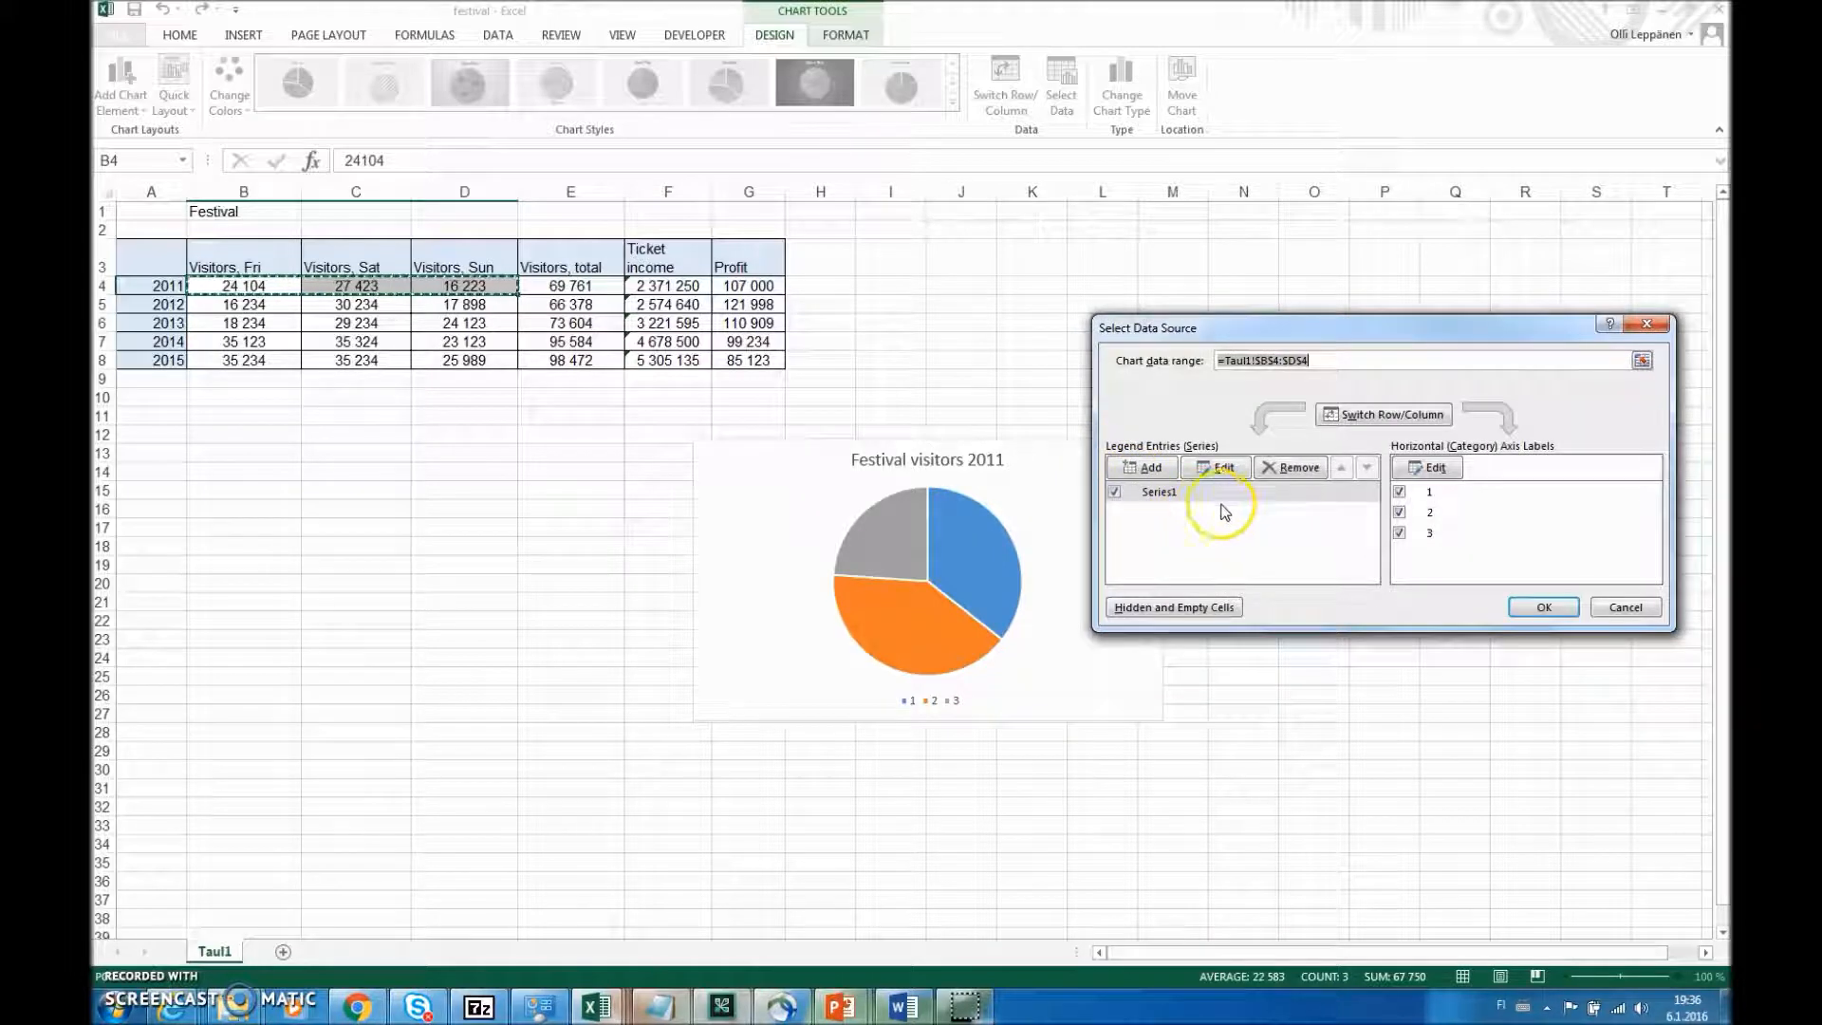
pyautogui.click(1429, 493)
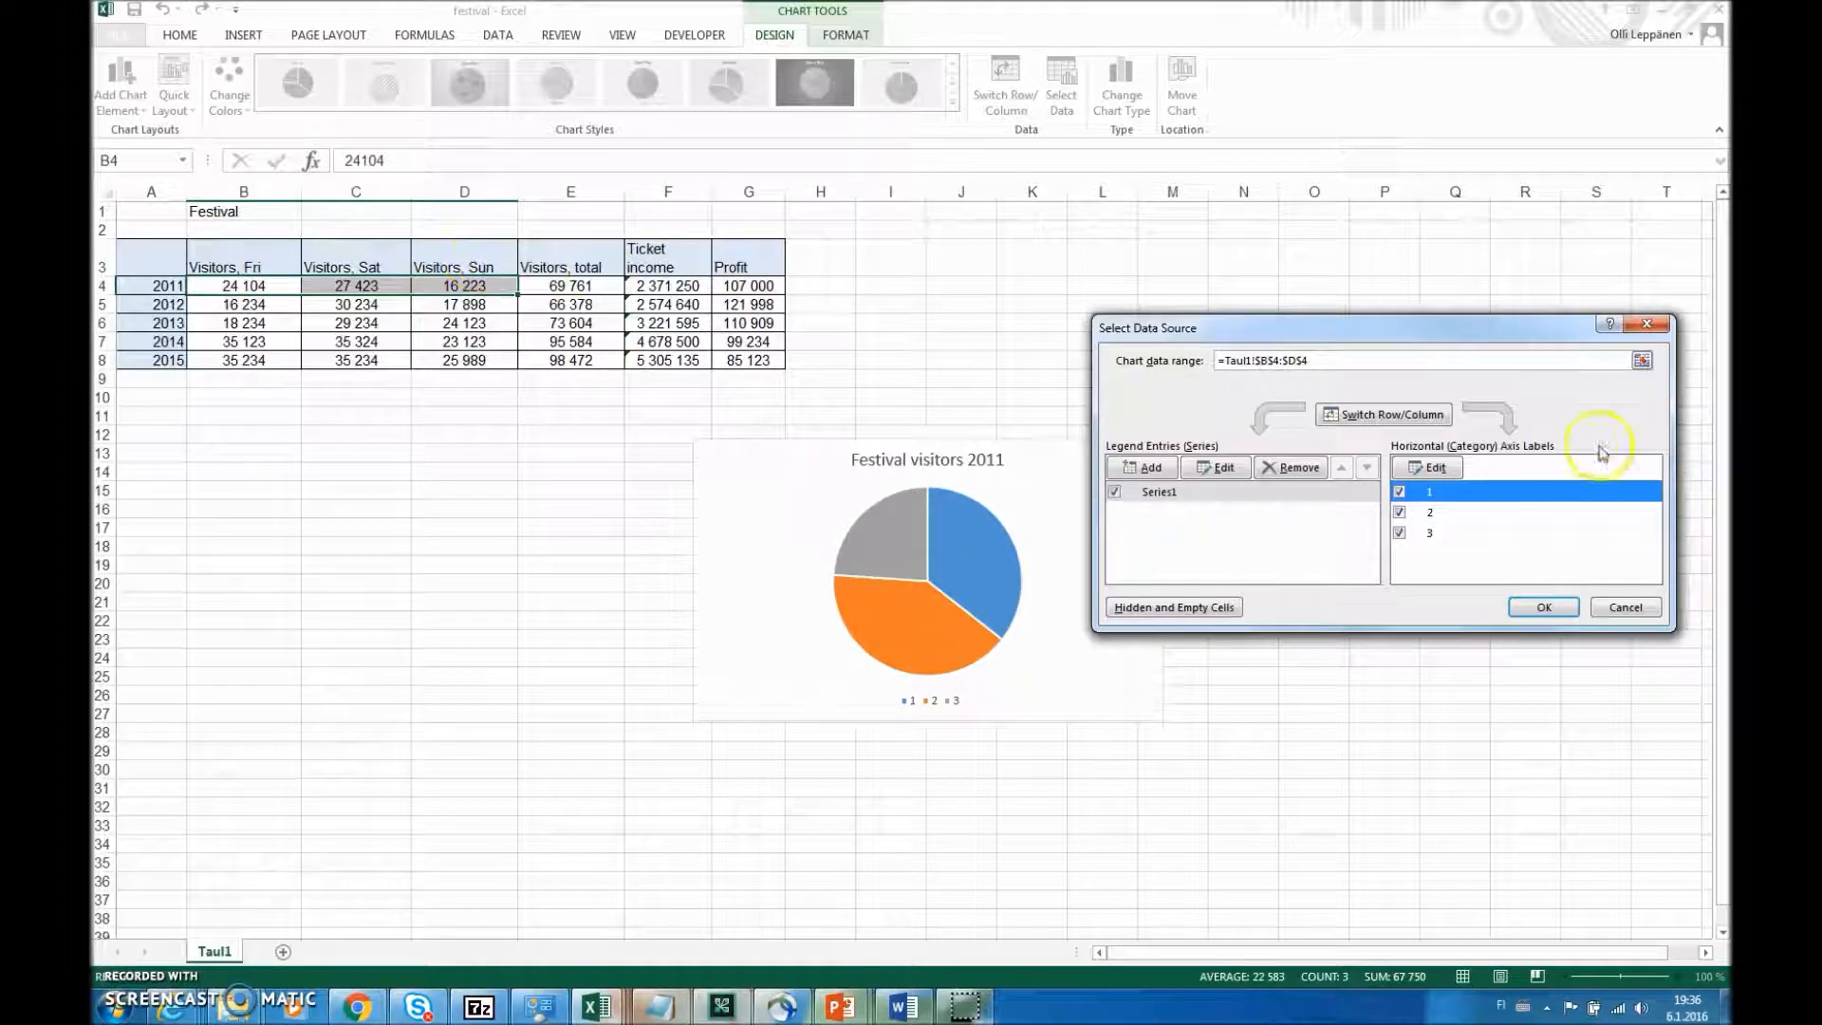
pyautogui.click(1429, 467)
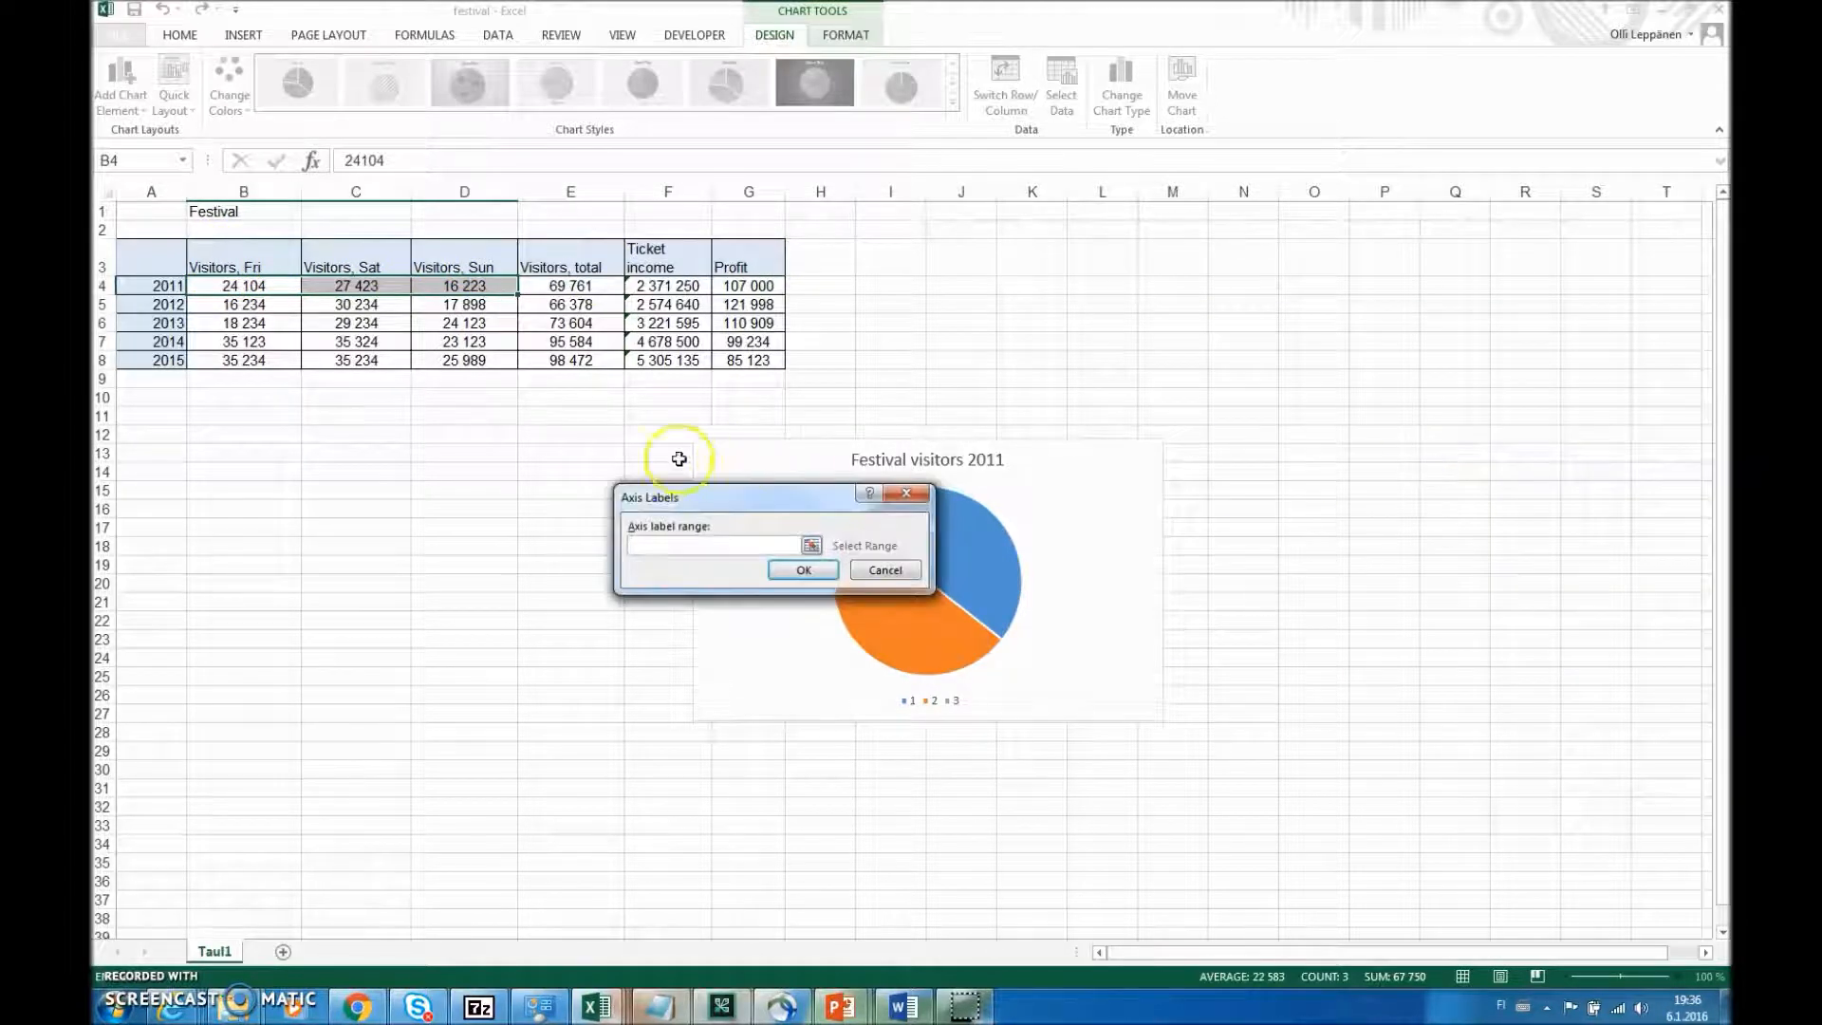
pyautogui.click(220, 262)
pyautogui.moveTo(220, 263); pyautogui.dragTo(480, 252)
pyautogui.click(804, 580)
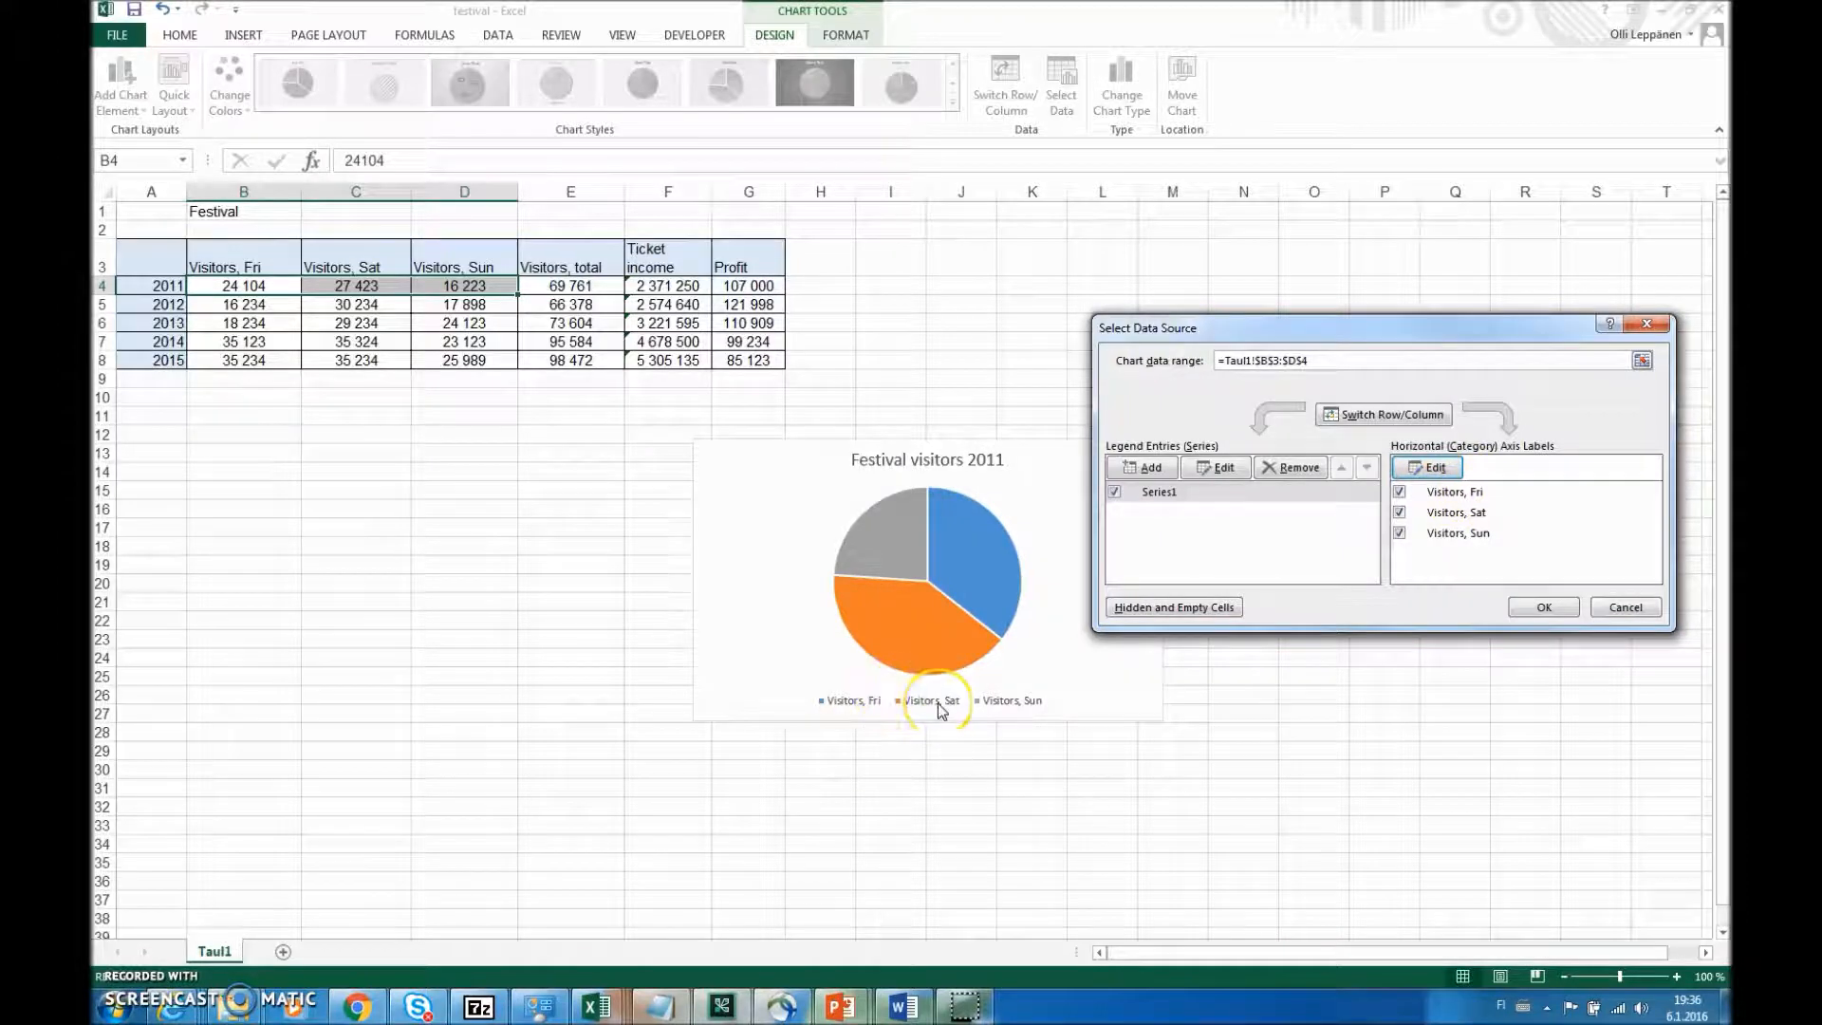
pyautogui.click(1544, 608)
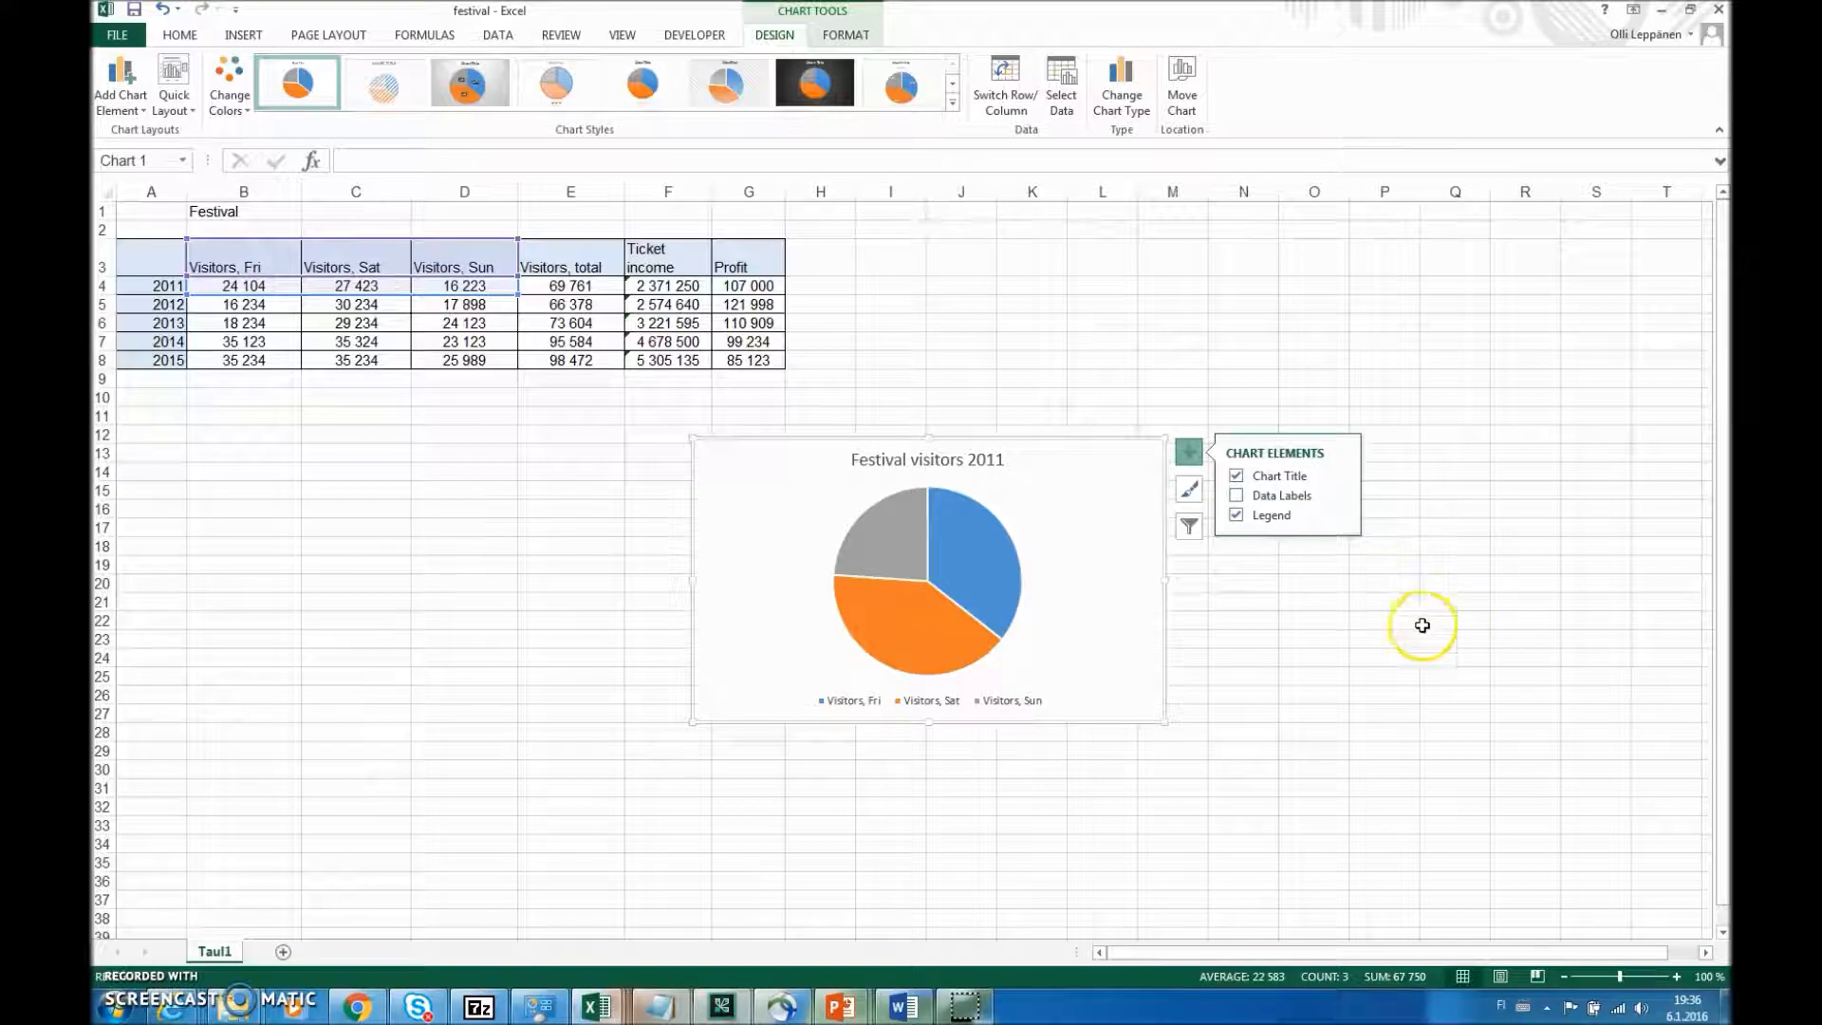
# - Preview the available chart styles on the pie chart without applying one
pyautogui.click(1190, 489)
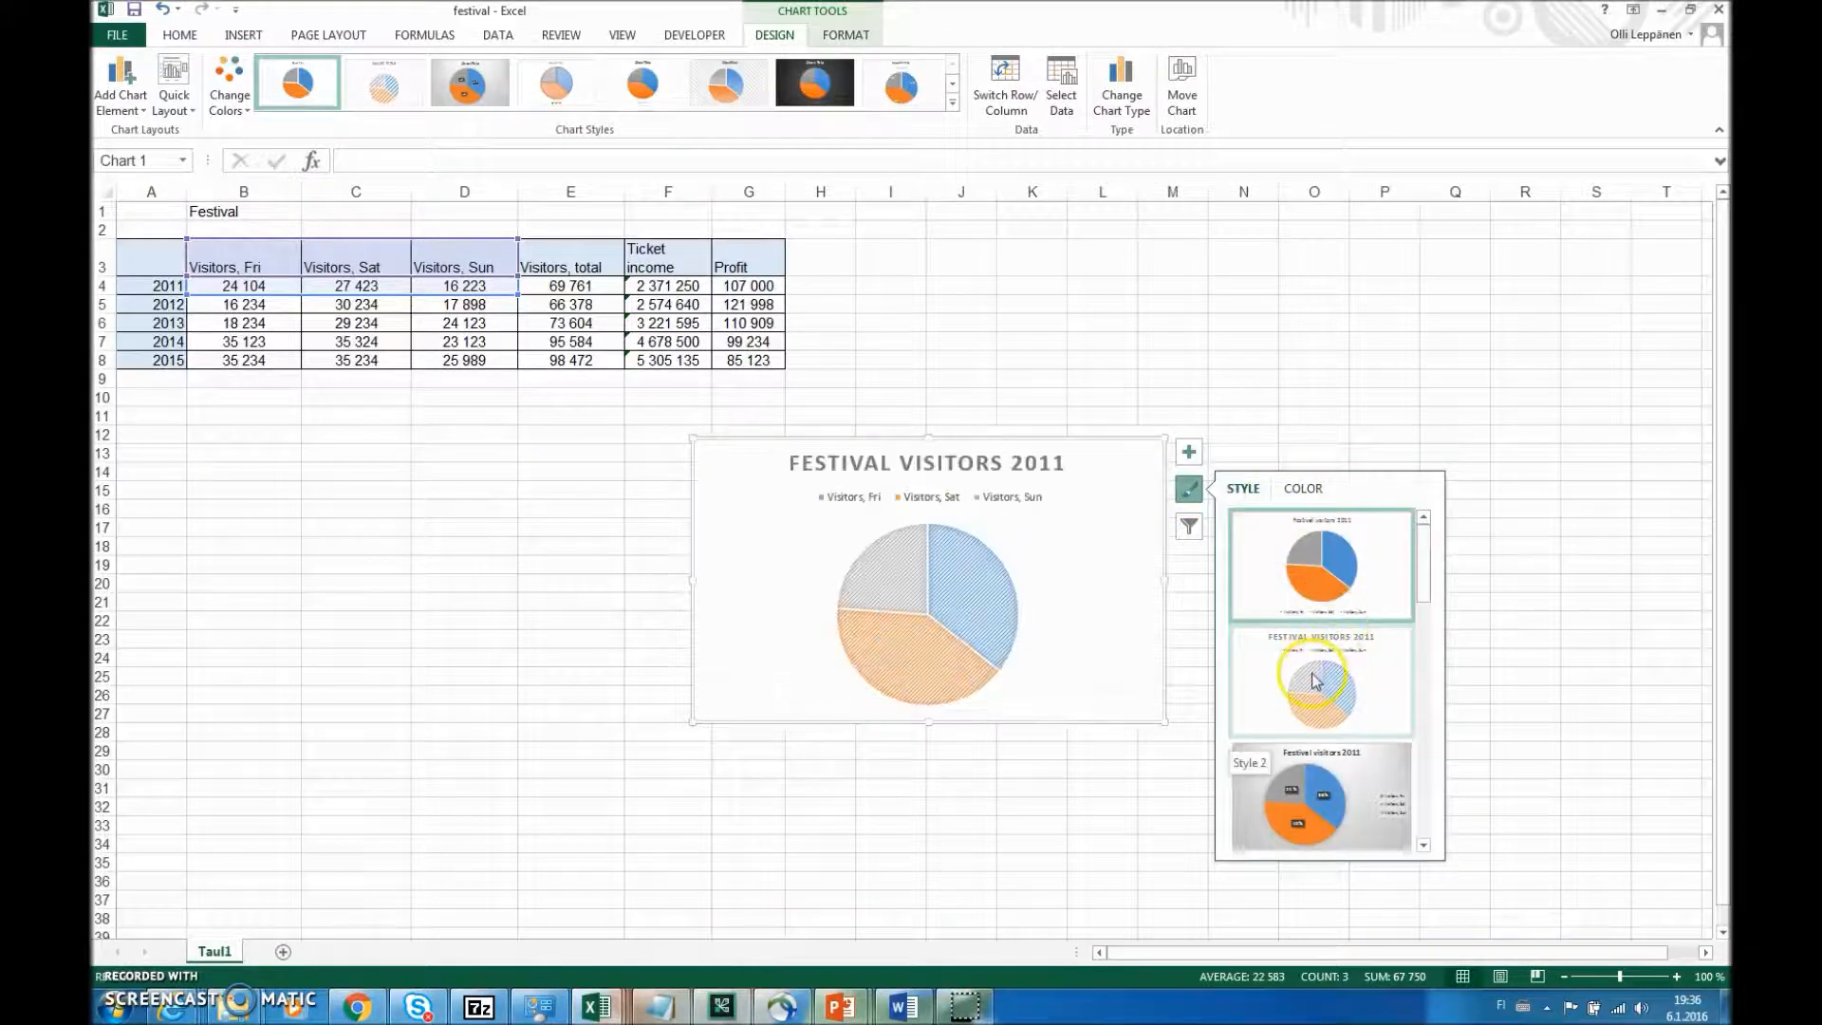
pyautogui.scroll(-3, 1313, 681)
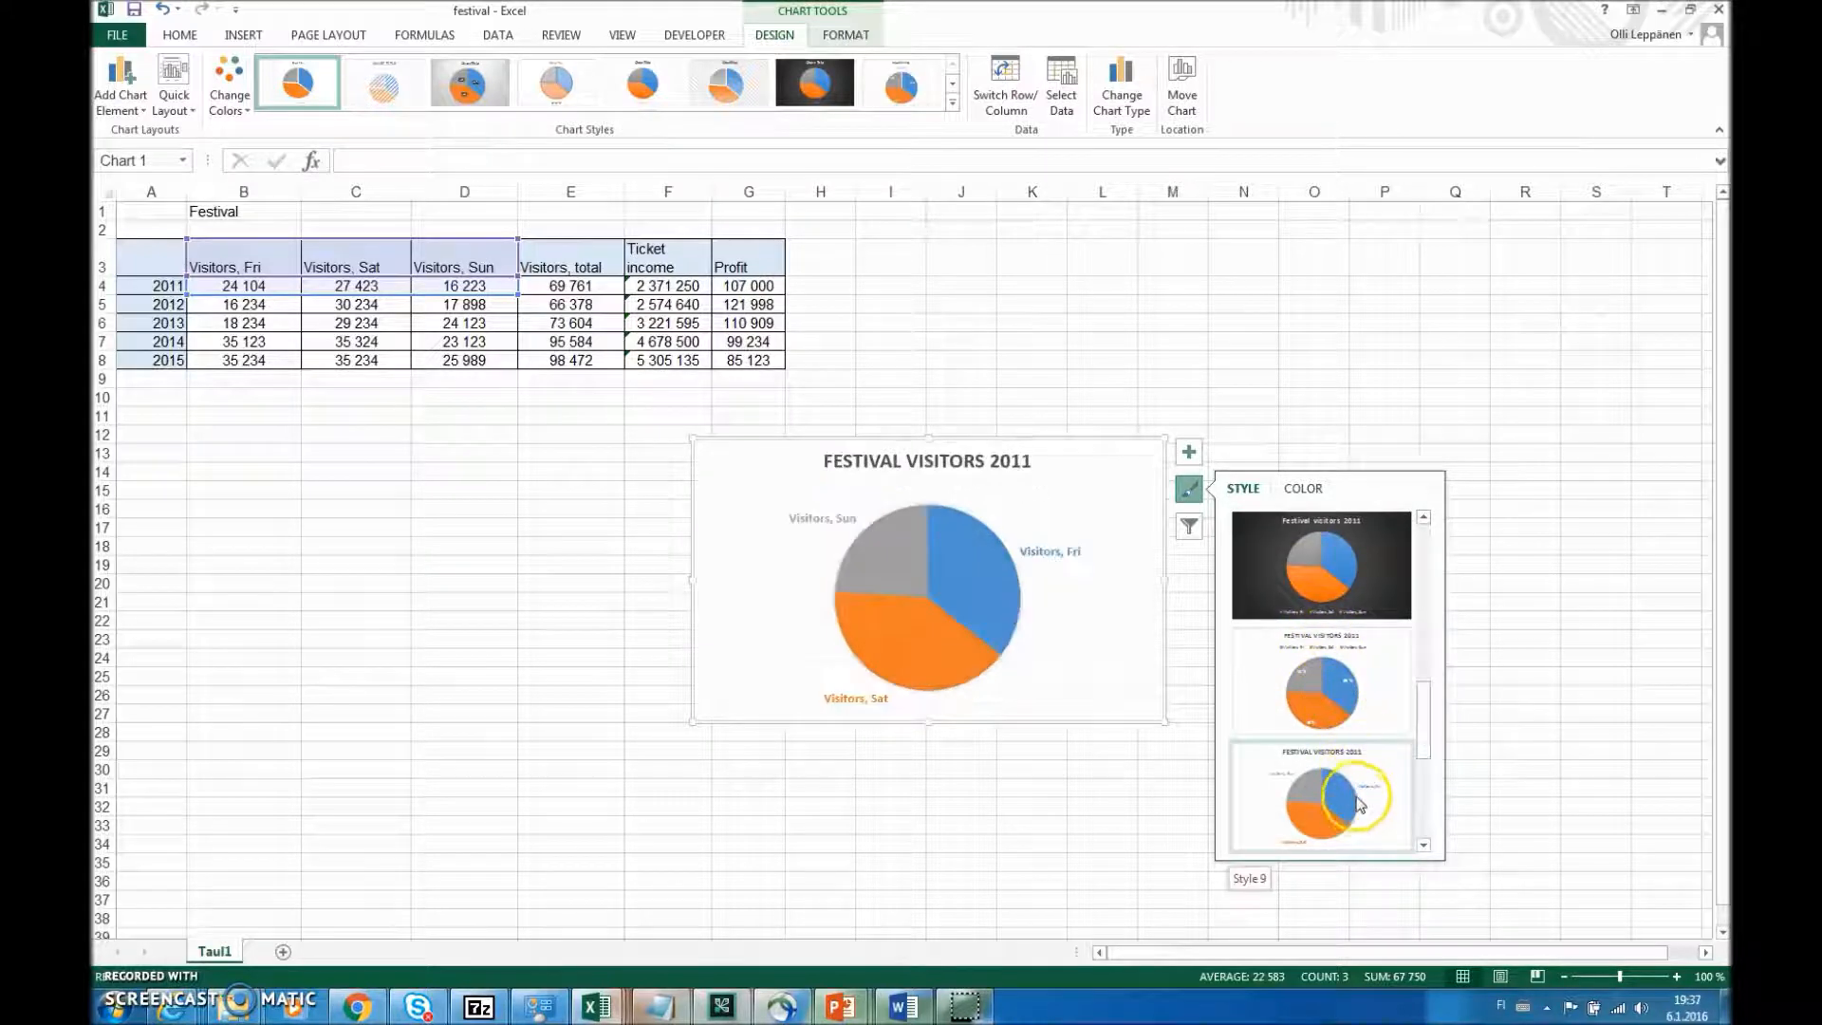
pyautogui.scroll(5, 1342, 691)
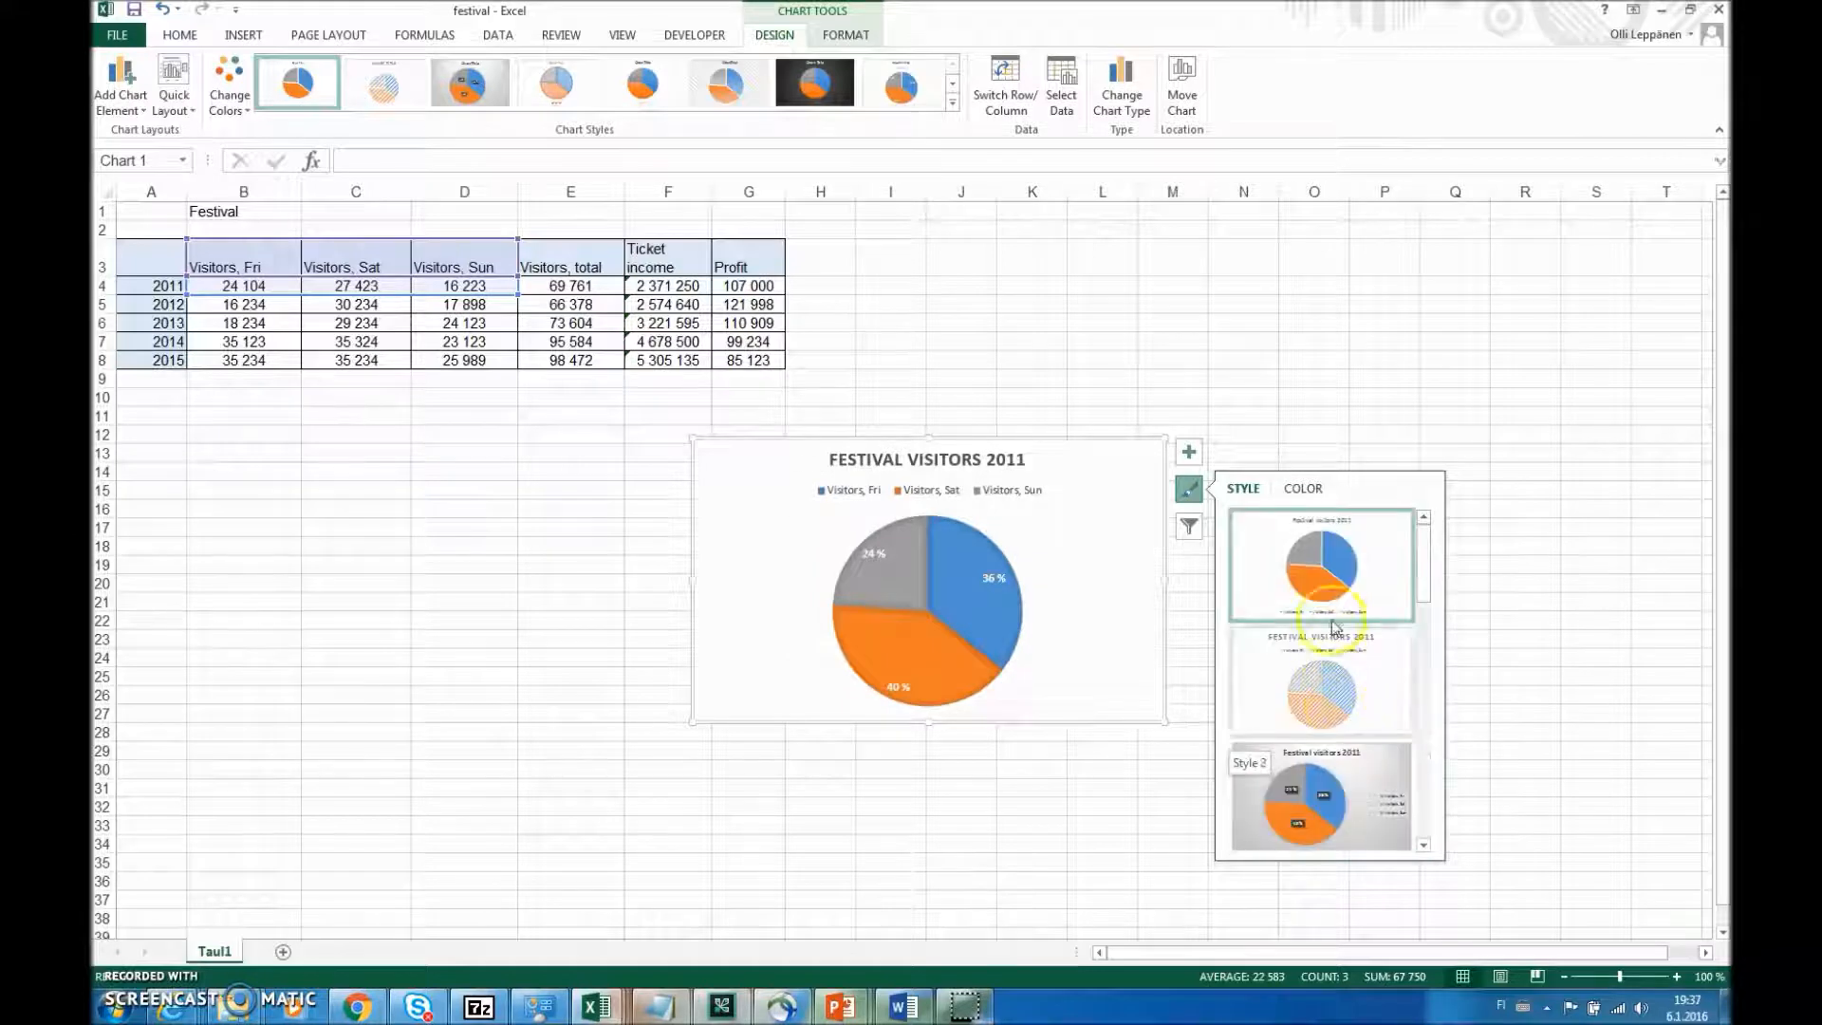
# - Add data labels to the slices of the Festival visitors 2011 pie chart
pyautogui.click(1191, 456)
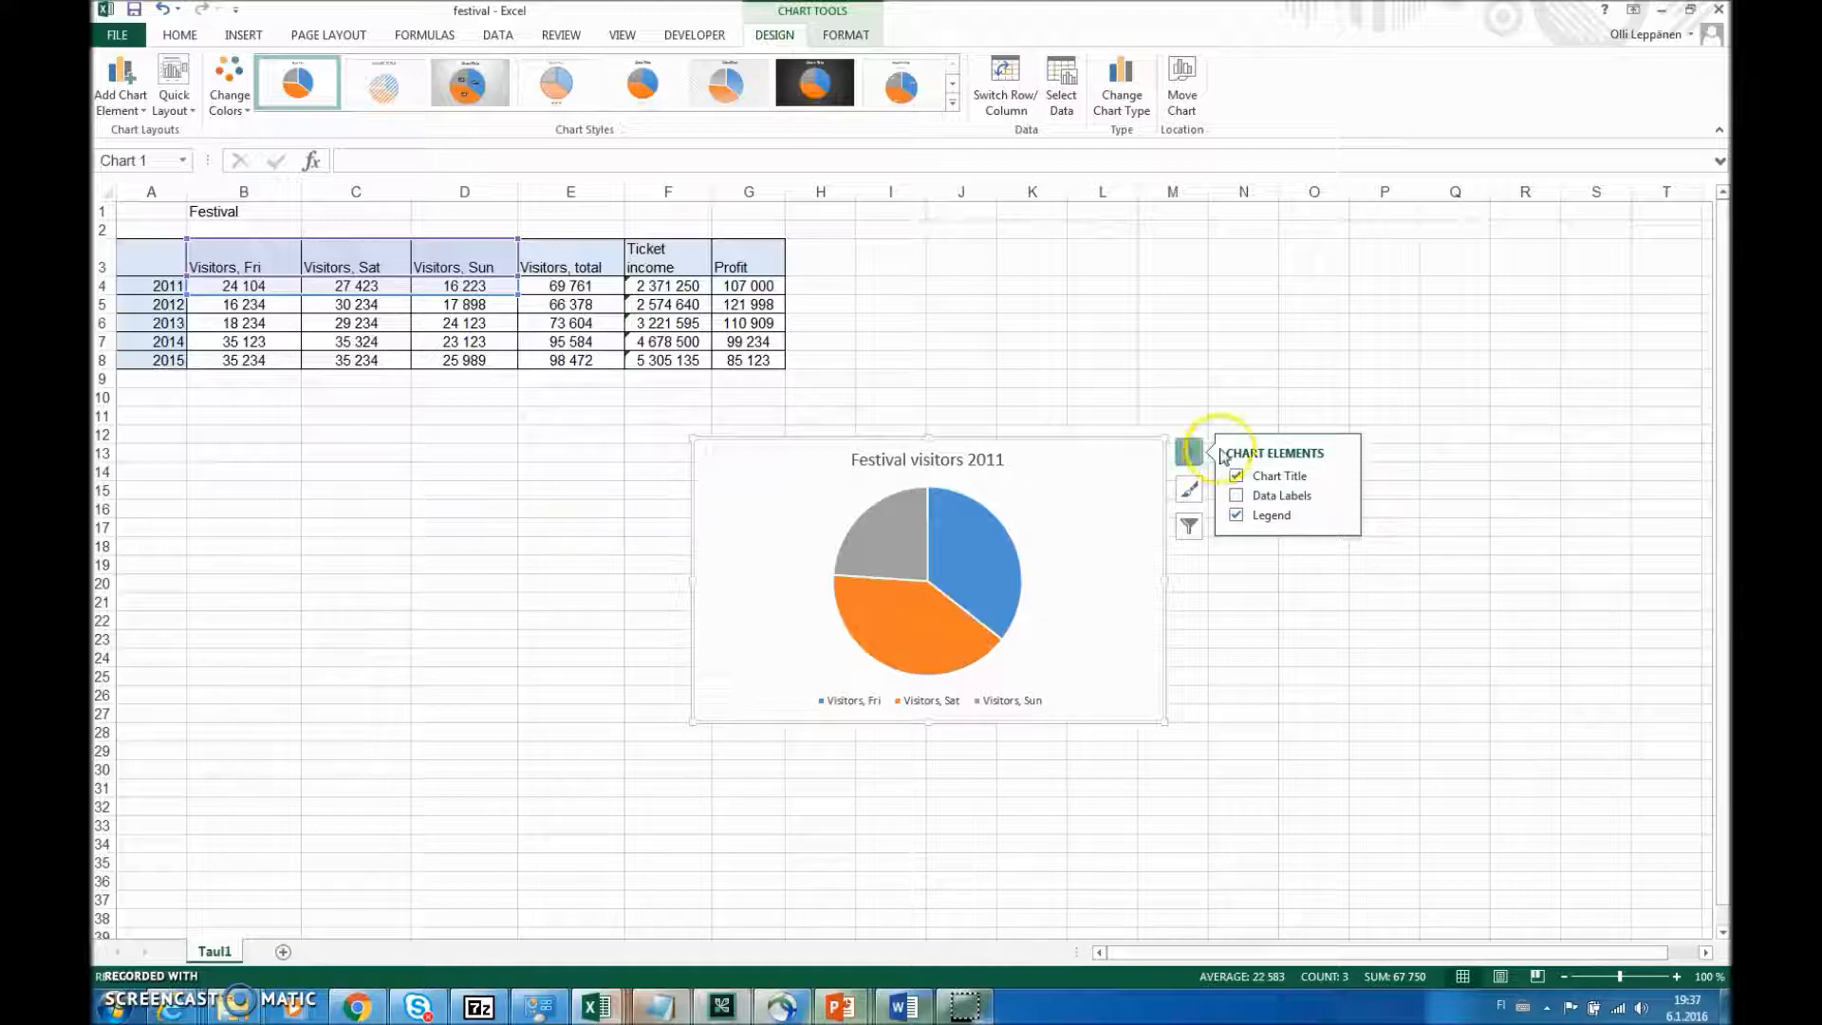
pyautogui.click(1341, 495)
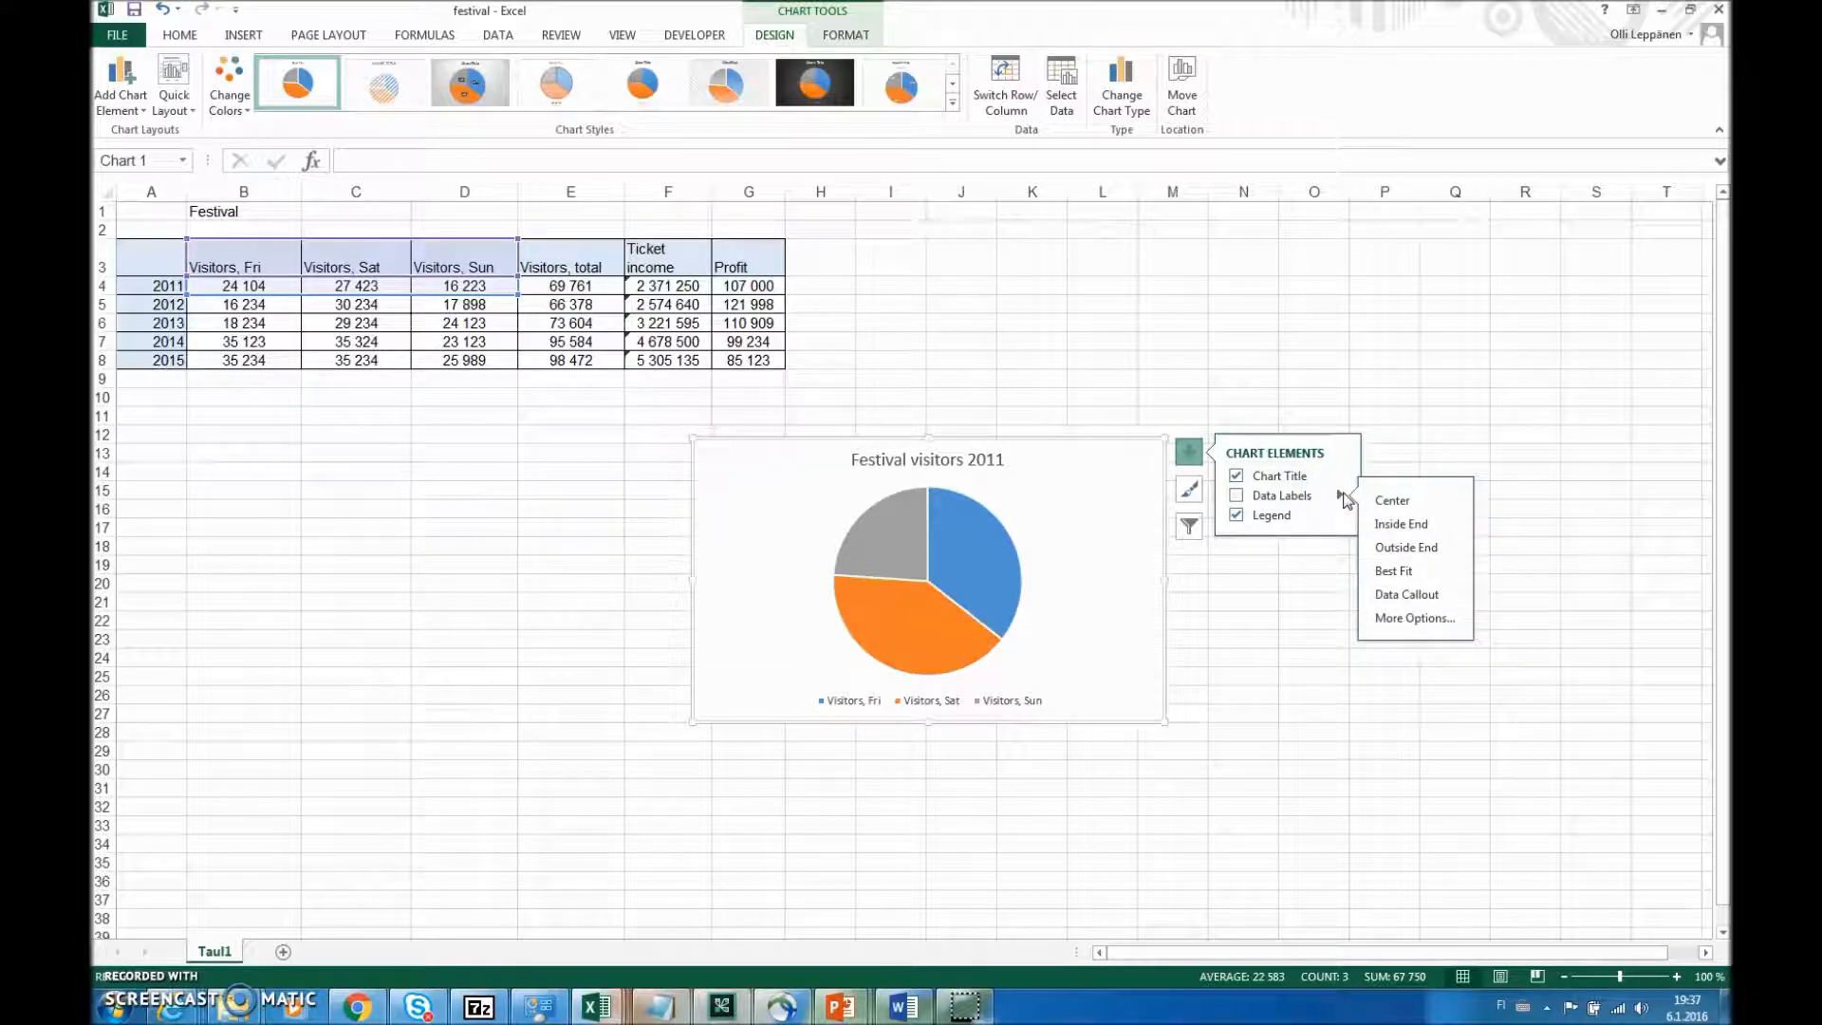
pyautogui.click(1236, 496)
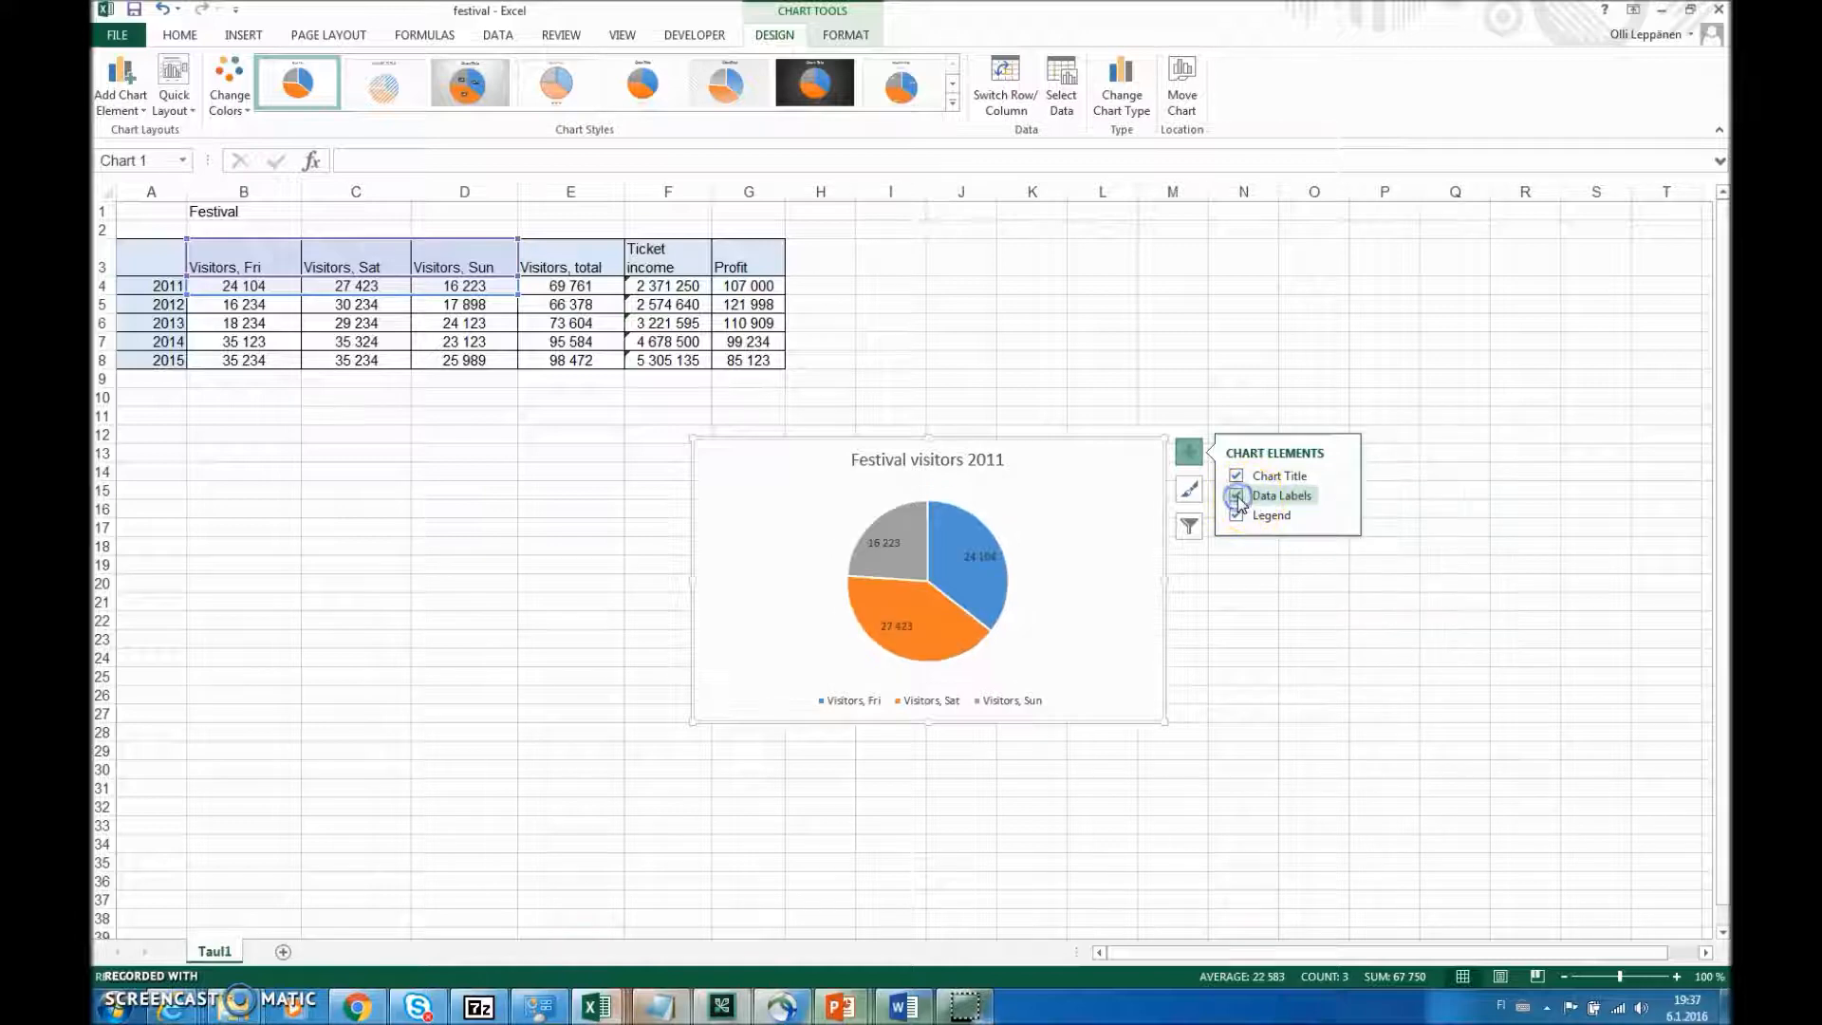
# - Set the pie chart's data labels to show percentages instead of the visitor values
pyautogui.moveTo(903, 558)
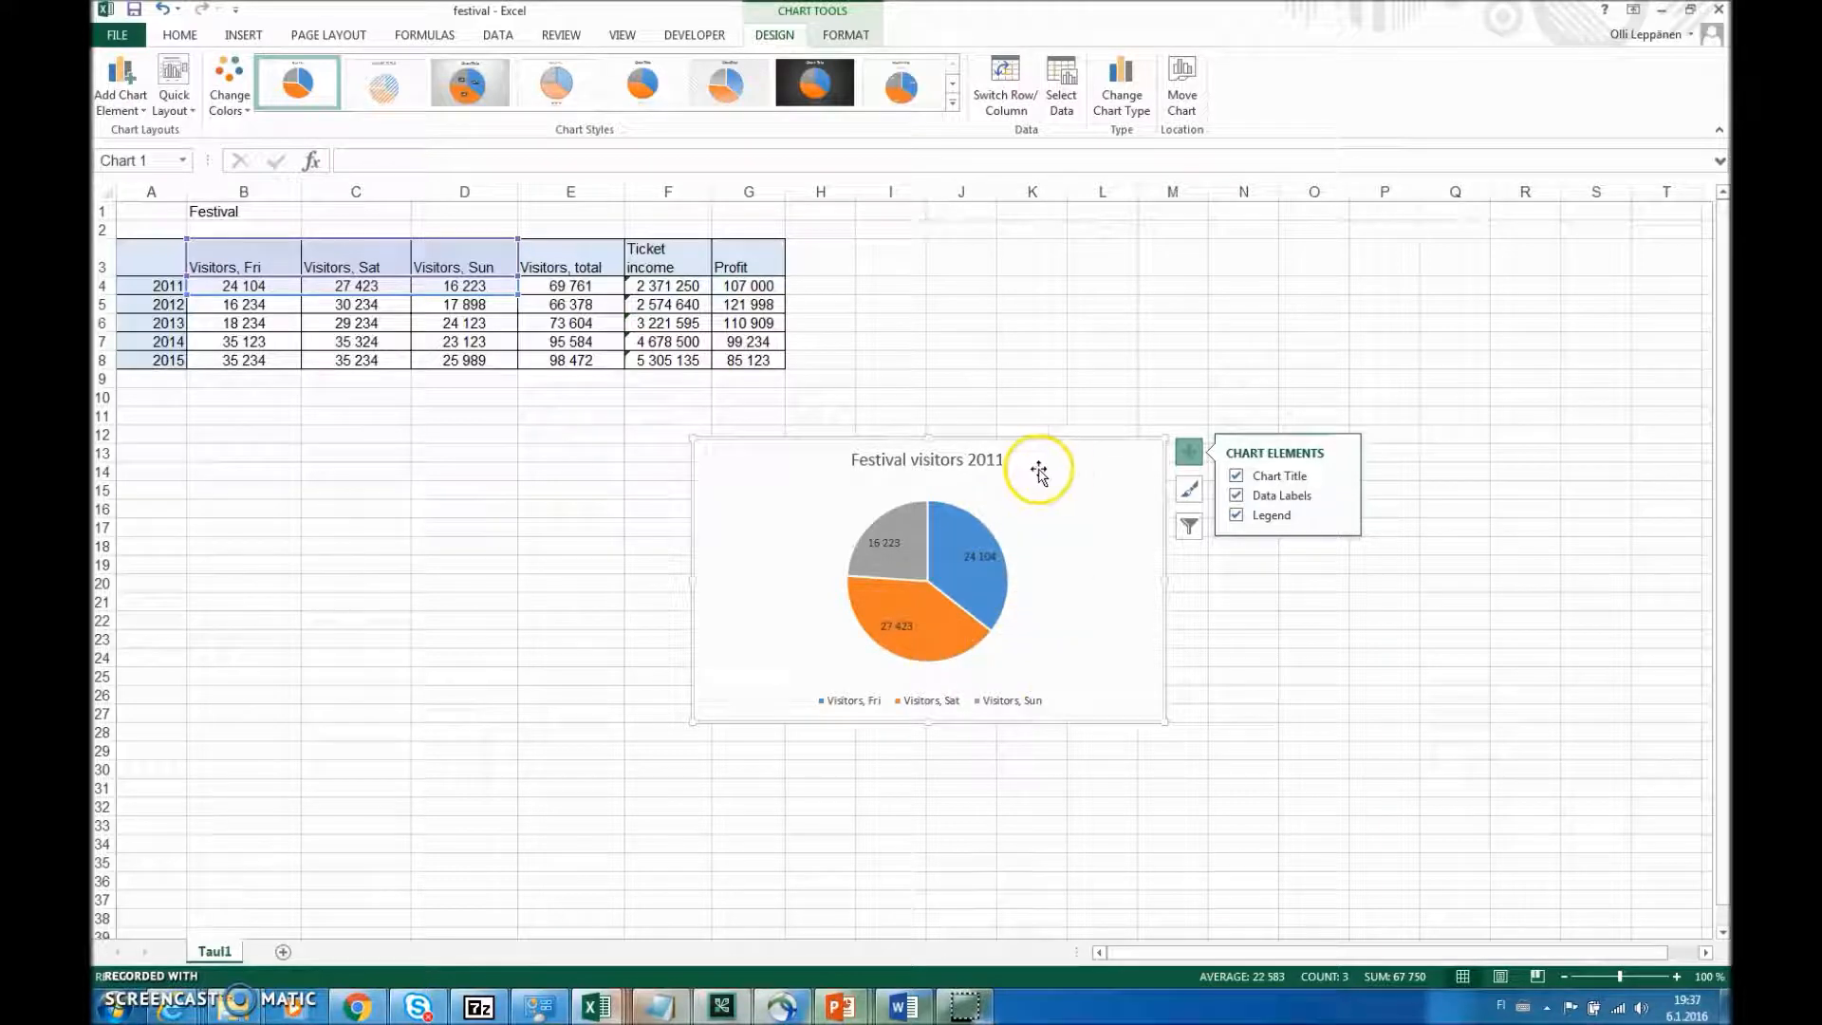
pyautogui.click(1338, 497)
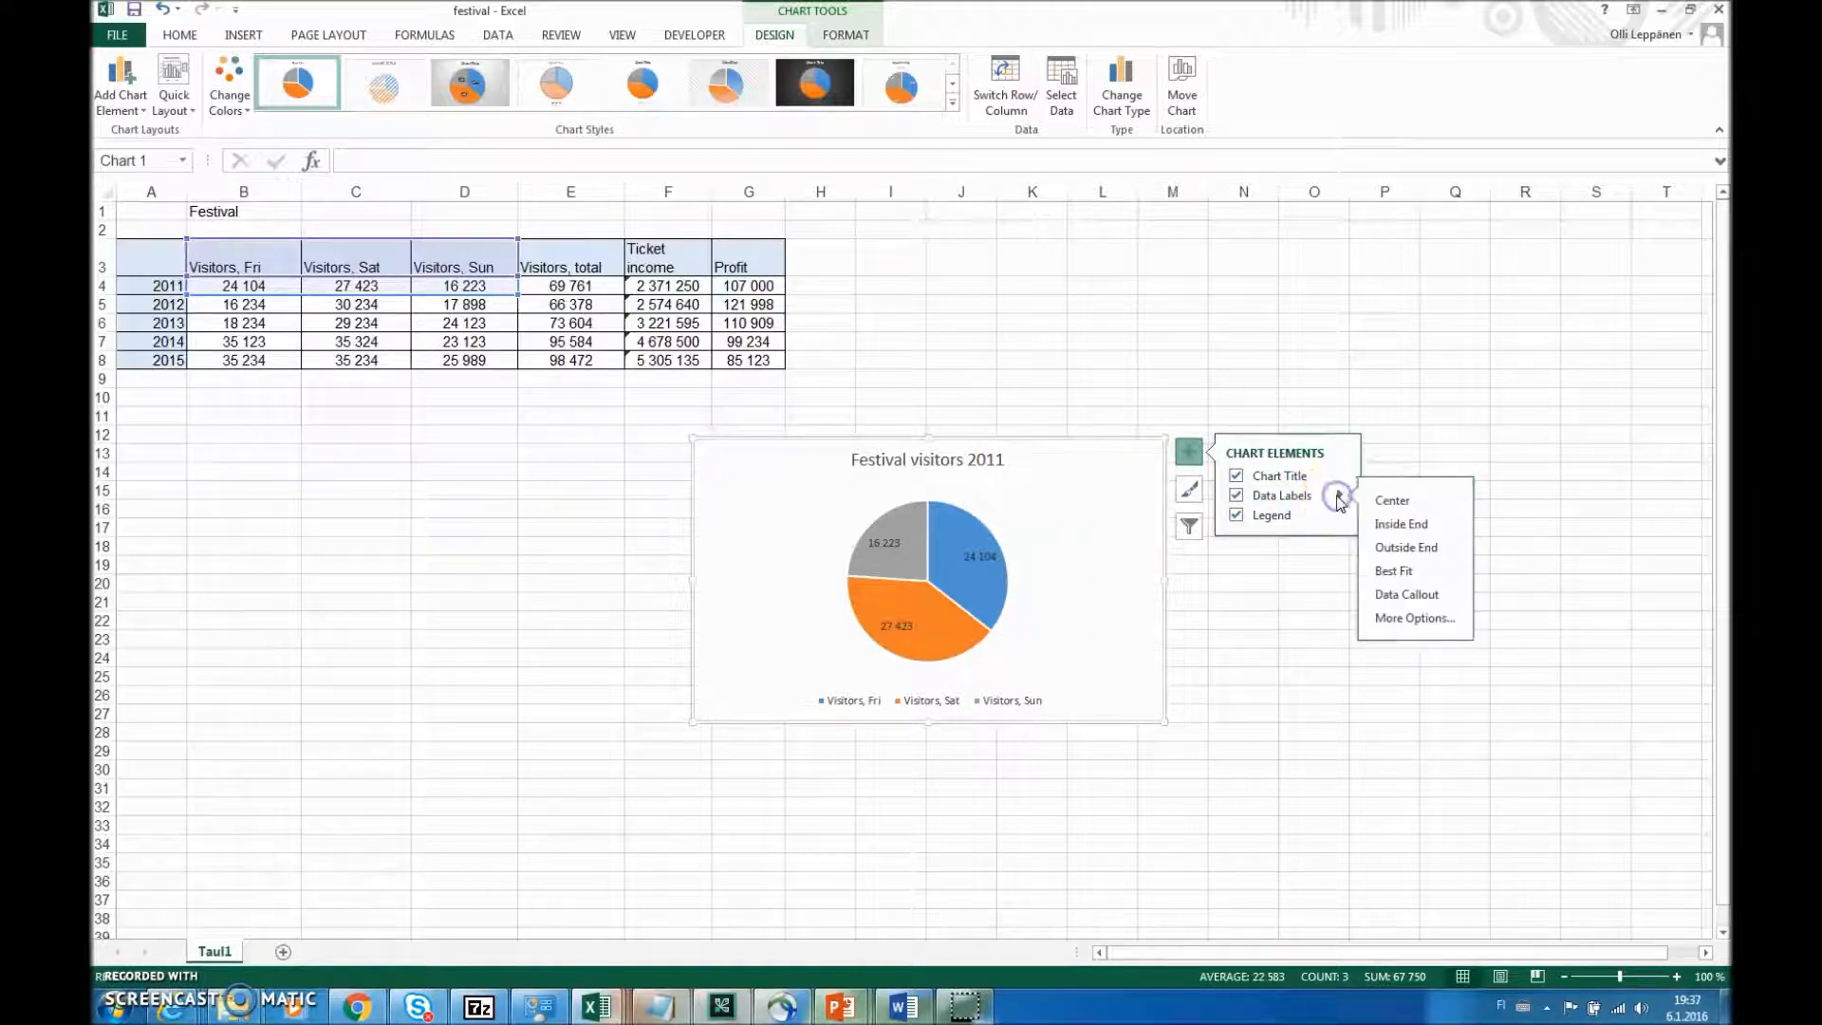
pyautogui.click(1414, 618)
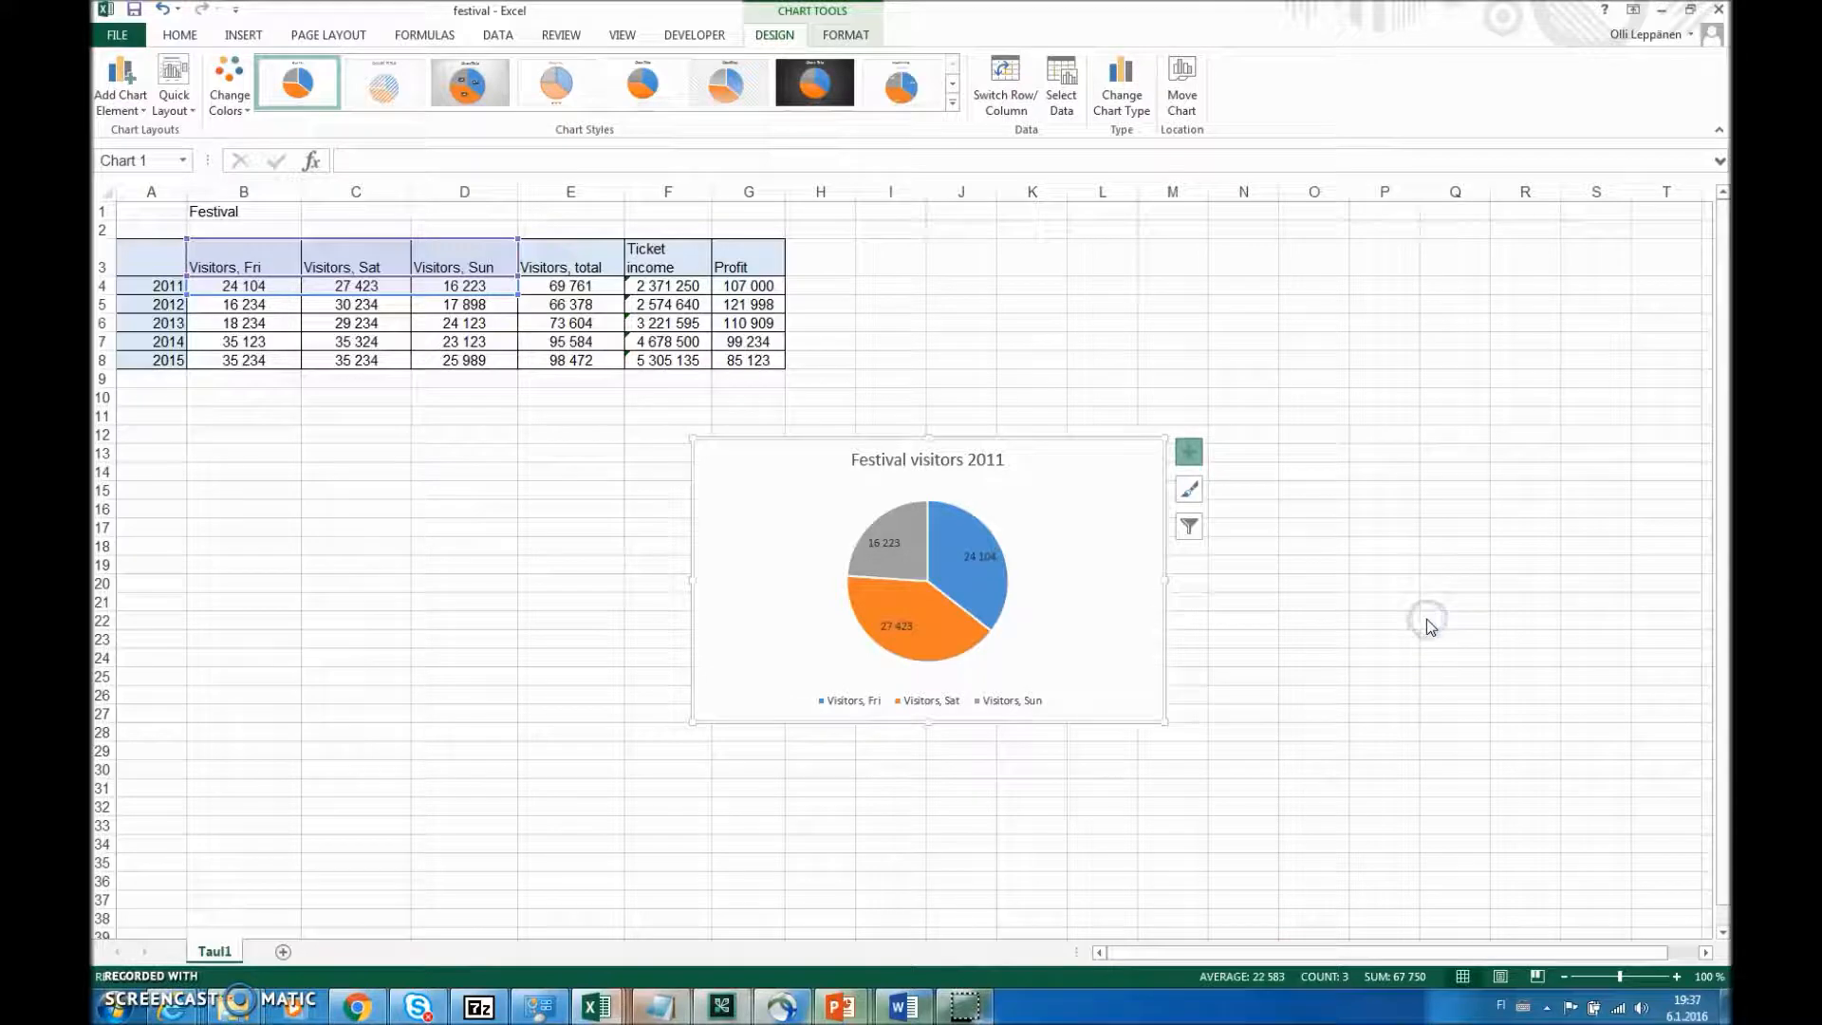
pyautogui.click(1535, 455)
pyautogui.click(1513, 435)
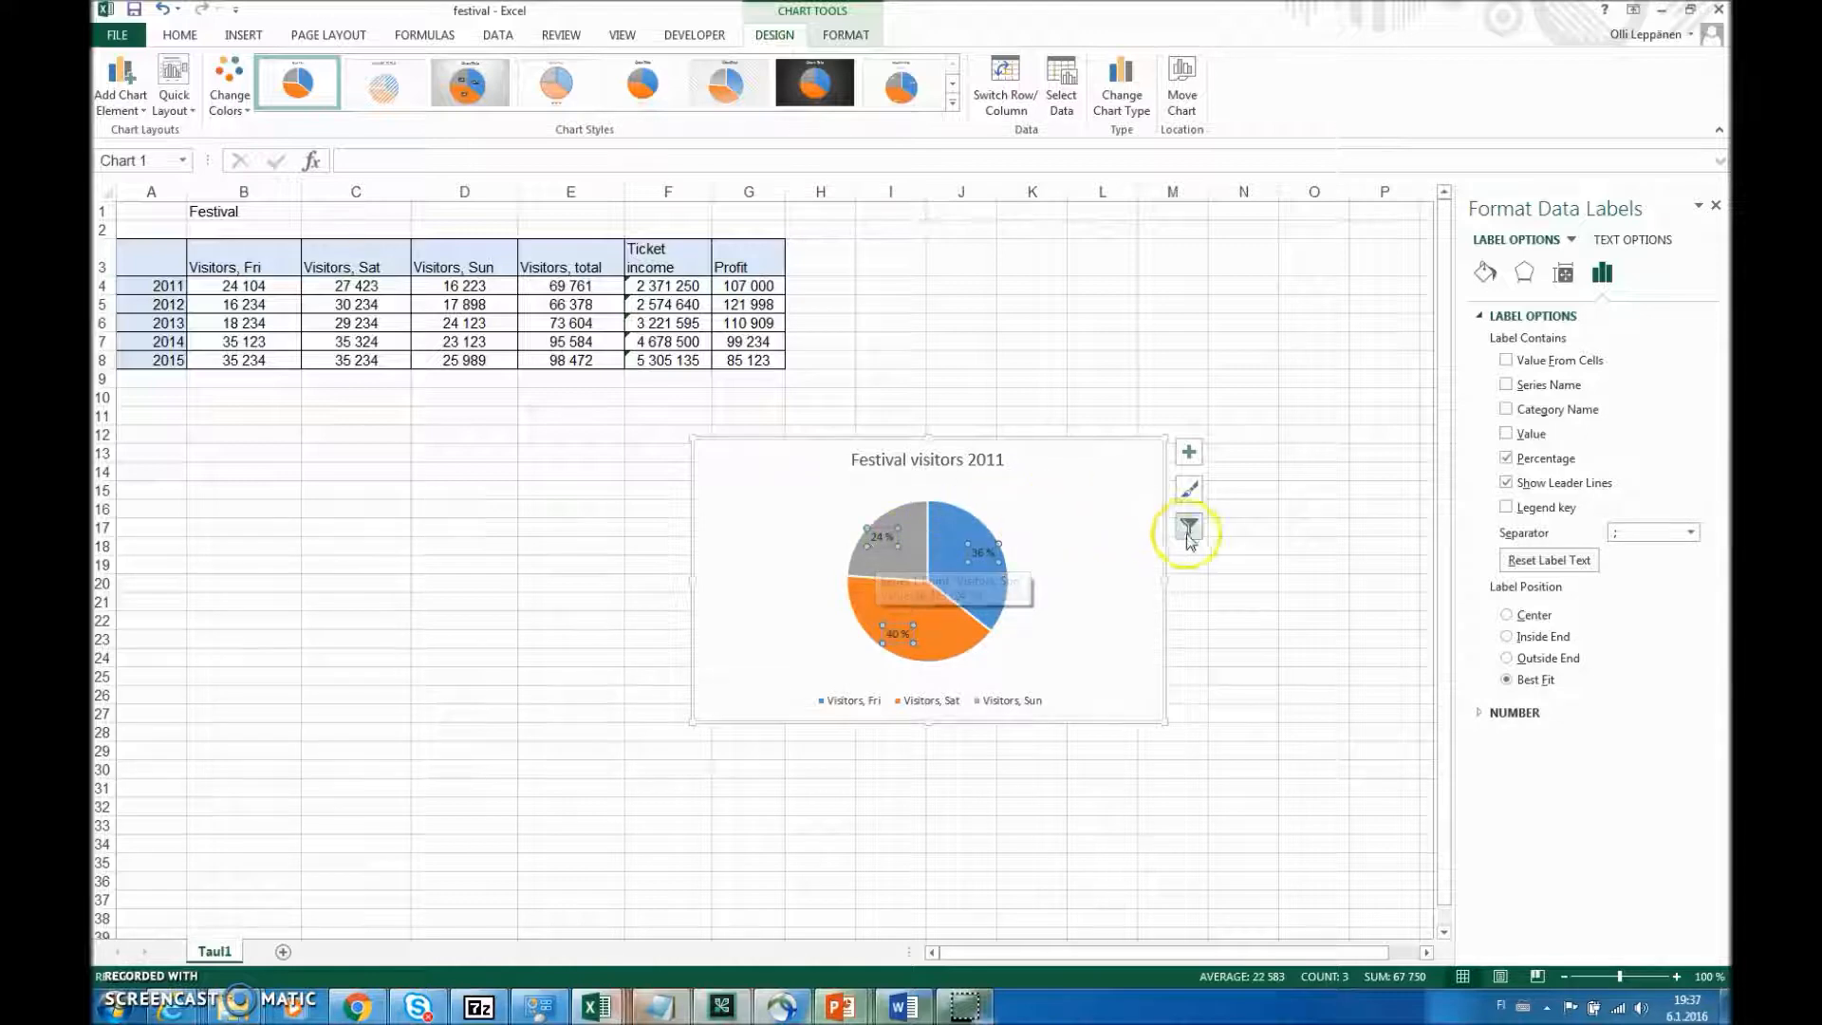
# - Delete the Festival visitors 2011 pie chart from the worksheet
pyautogui.click(1123, 467)
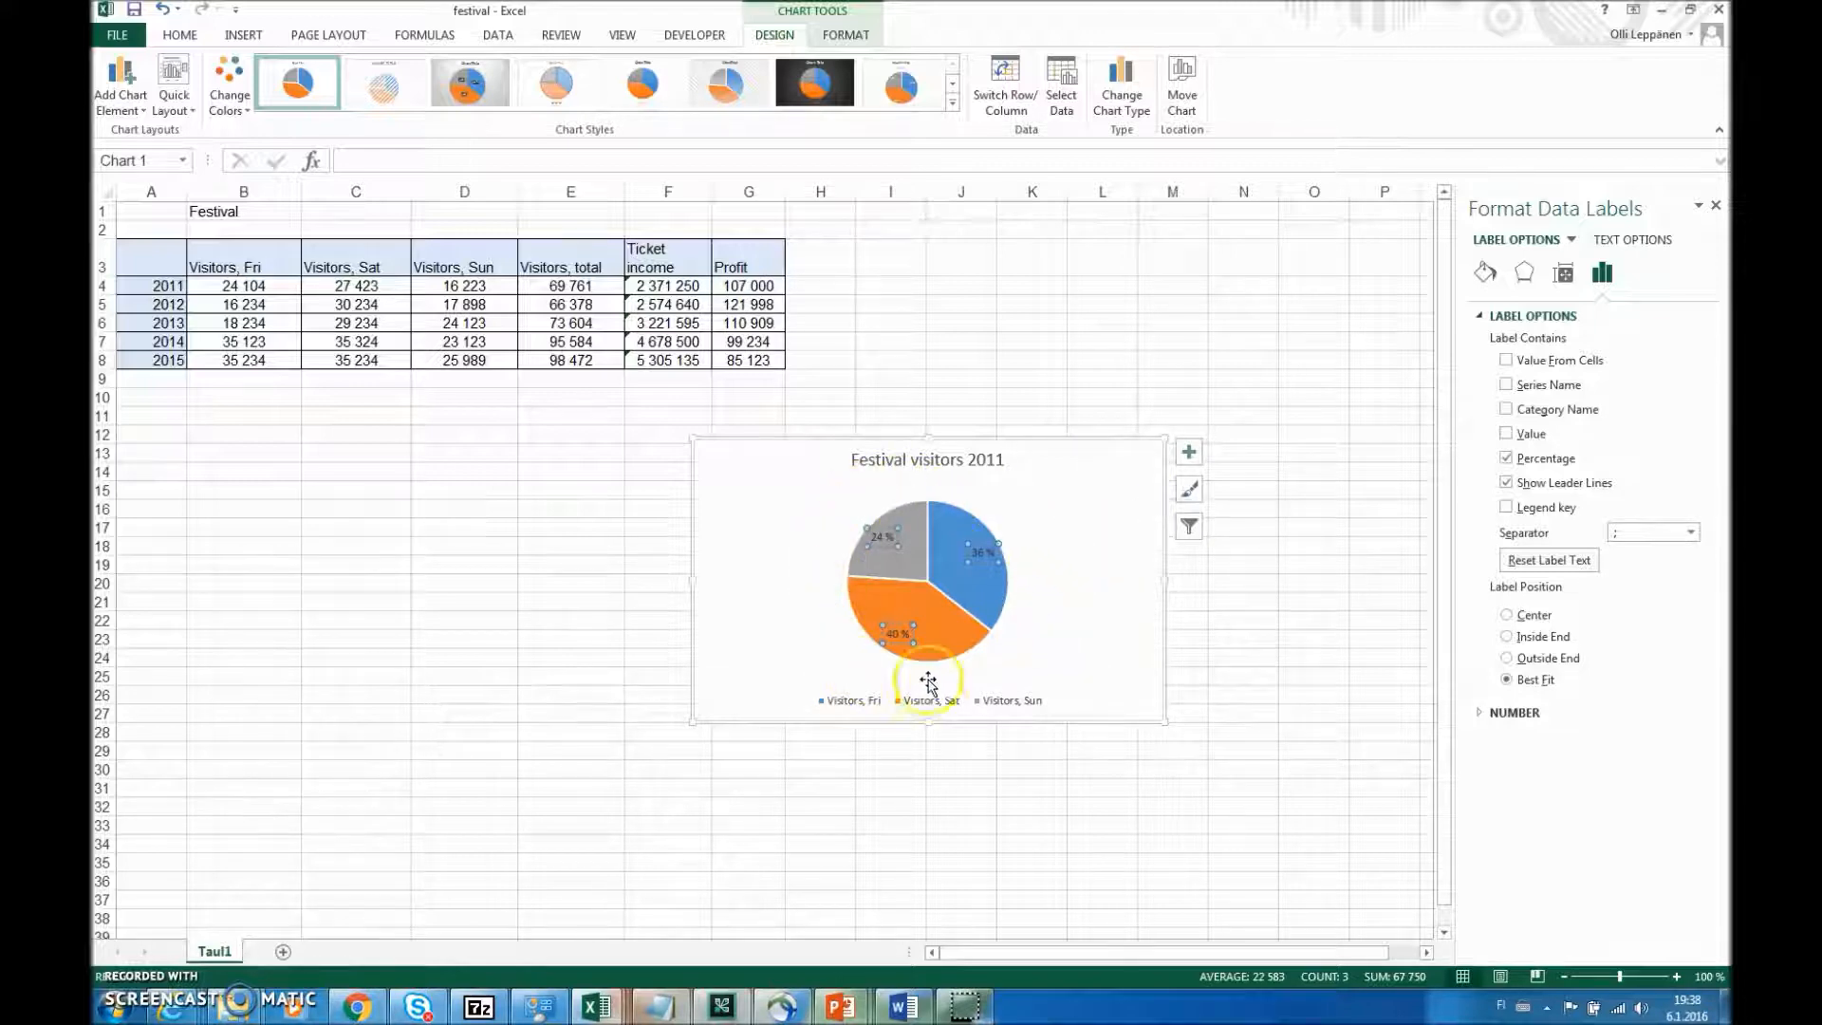
pyautogui.click(1077, 460)
pyautogui.press('Delete')
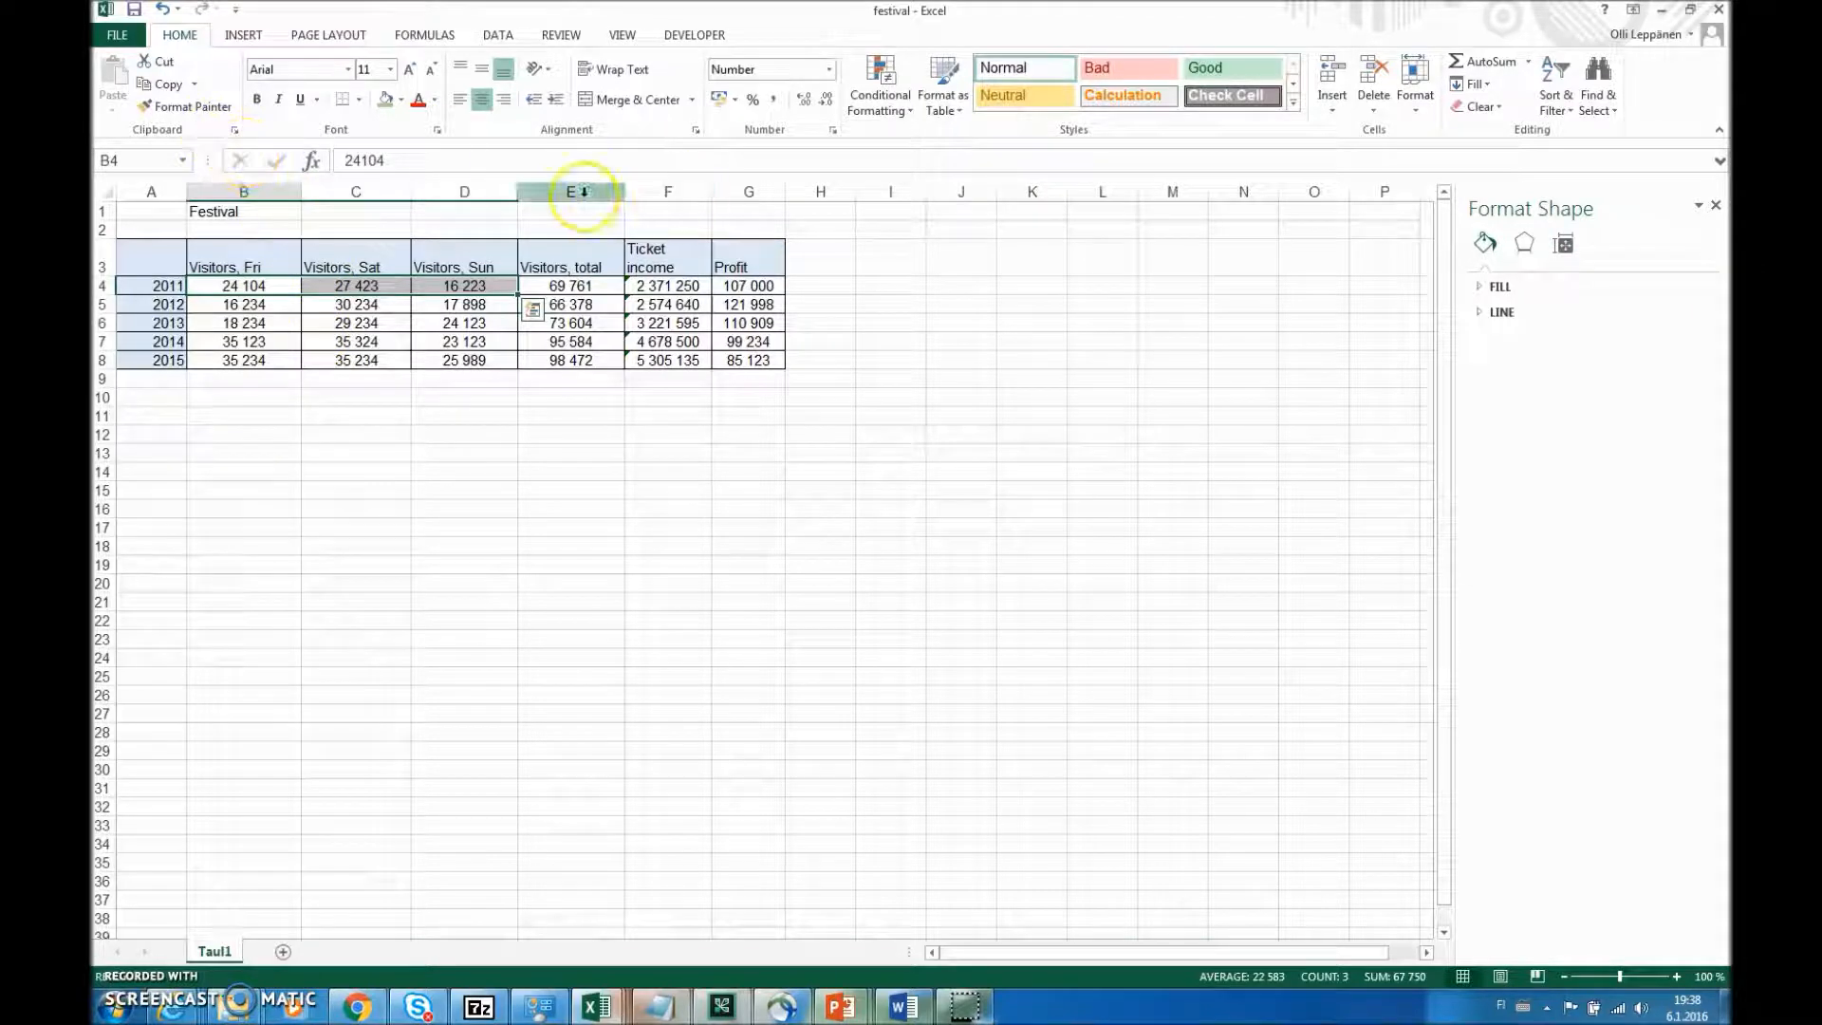
# - Preview a clustered column chart of the visitor numbers in B4:D8 without inserting it
pyautogui.click(244, 36)
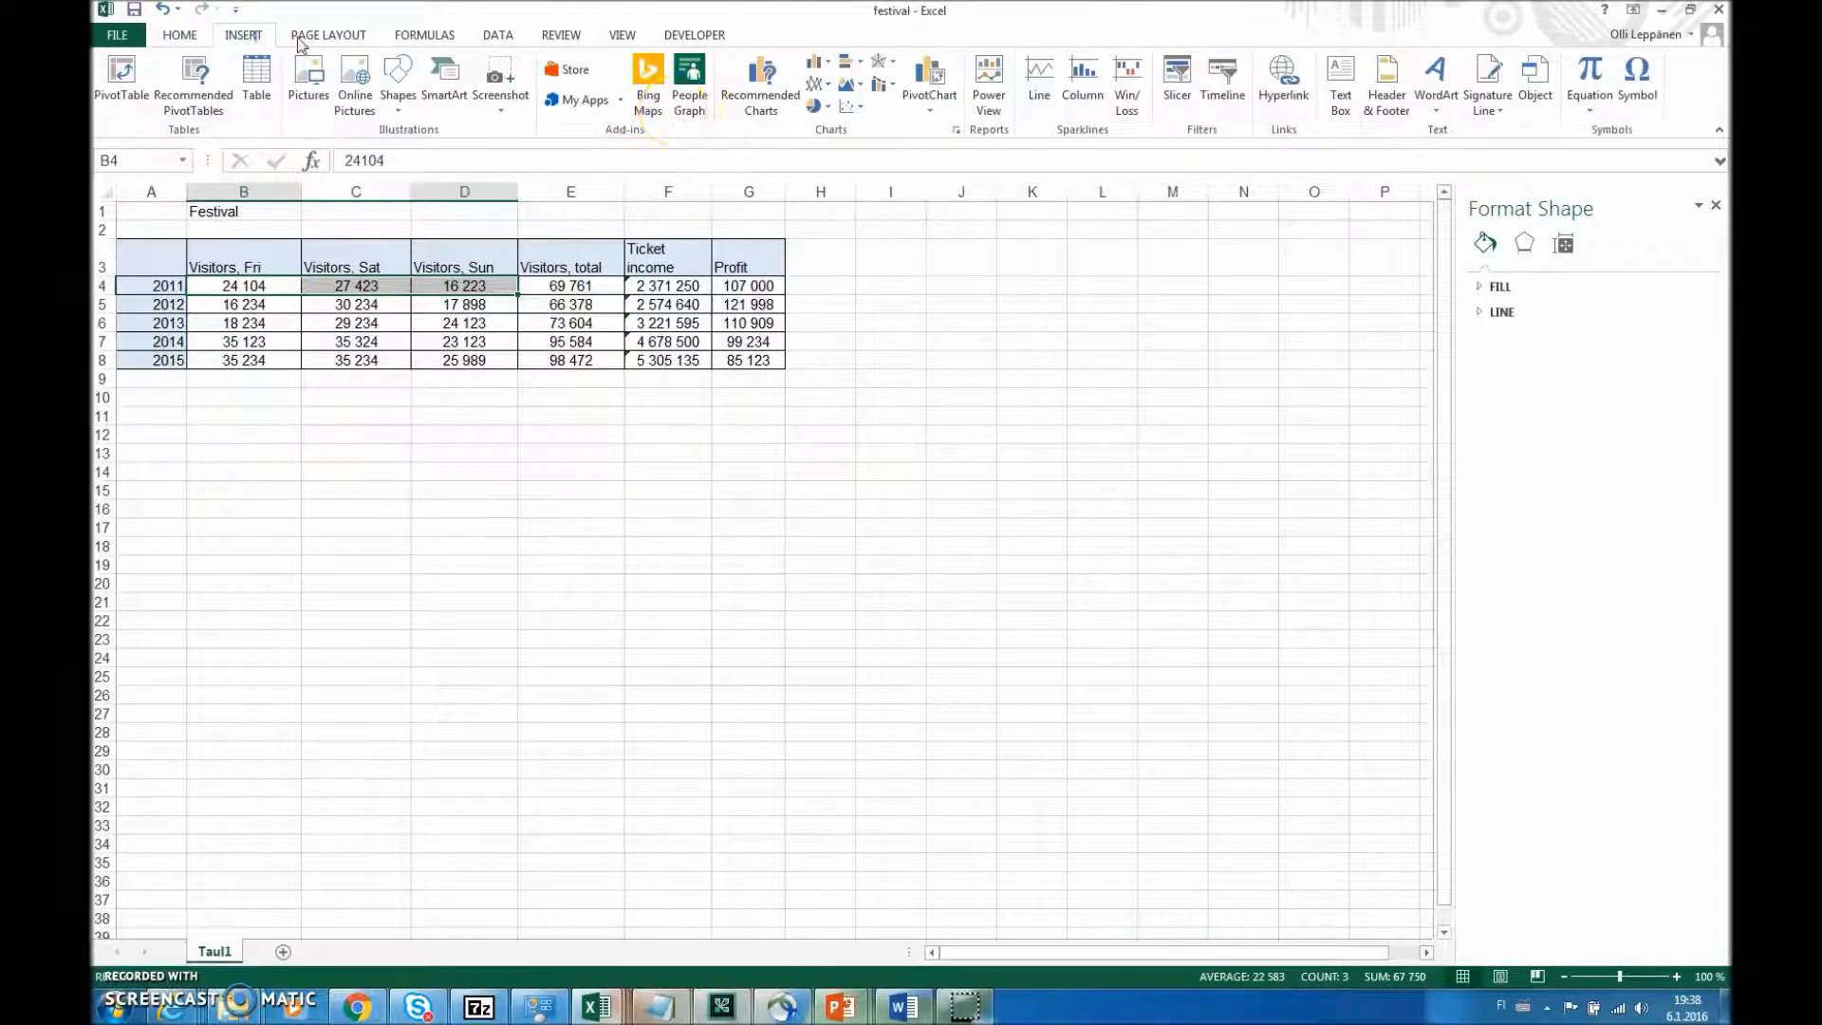
pyautogui.click(827, 72)
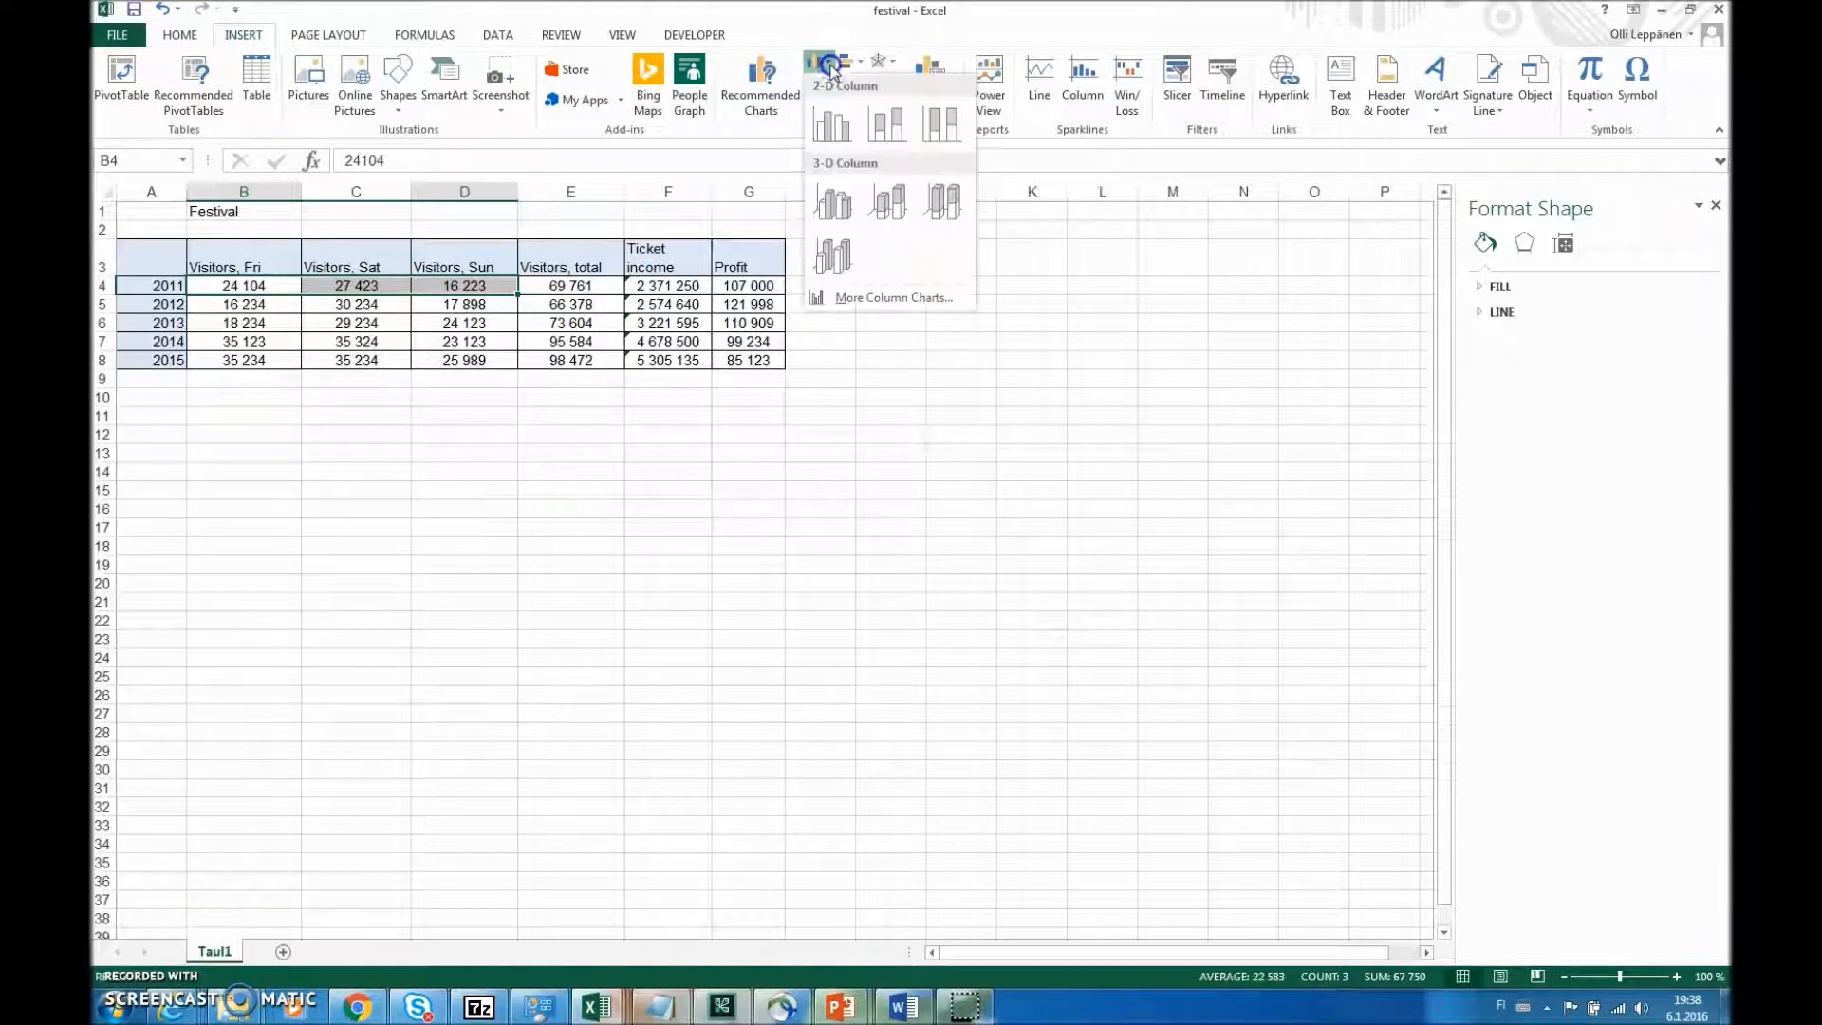
pyautogui.click(832, 125)
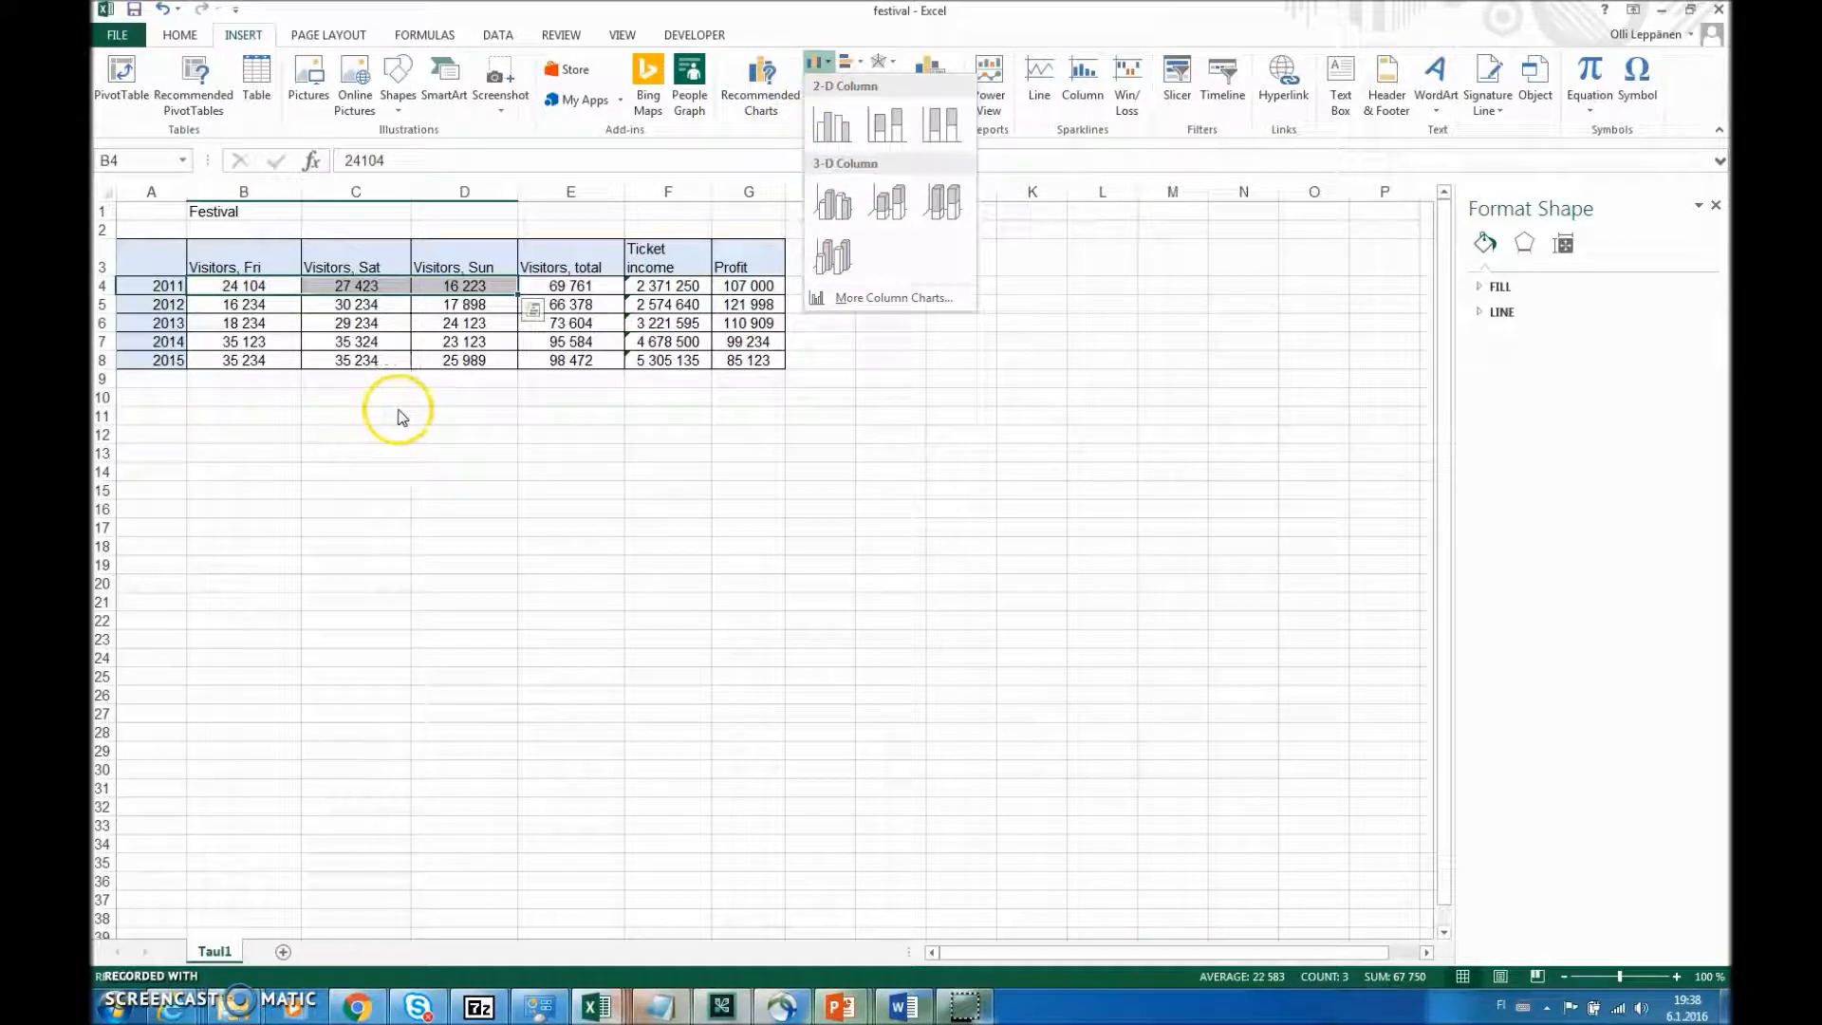
pyautogui.click(210, 292)
pyautogui.moveTo(210, 289); pyautogui.dragTo(453, 365)
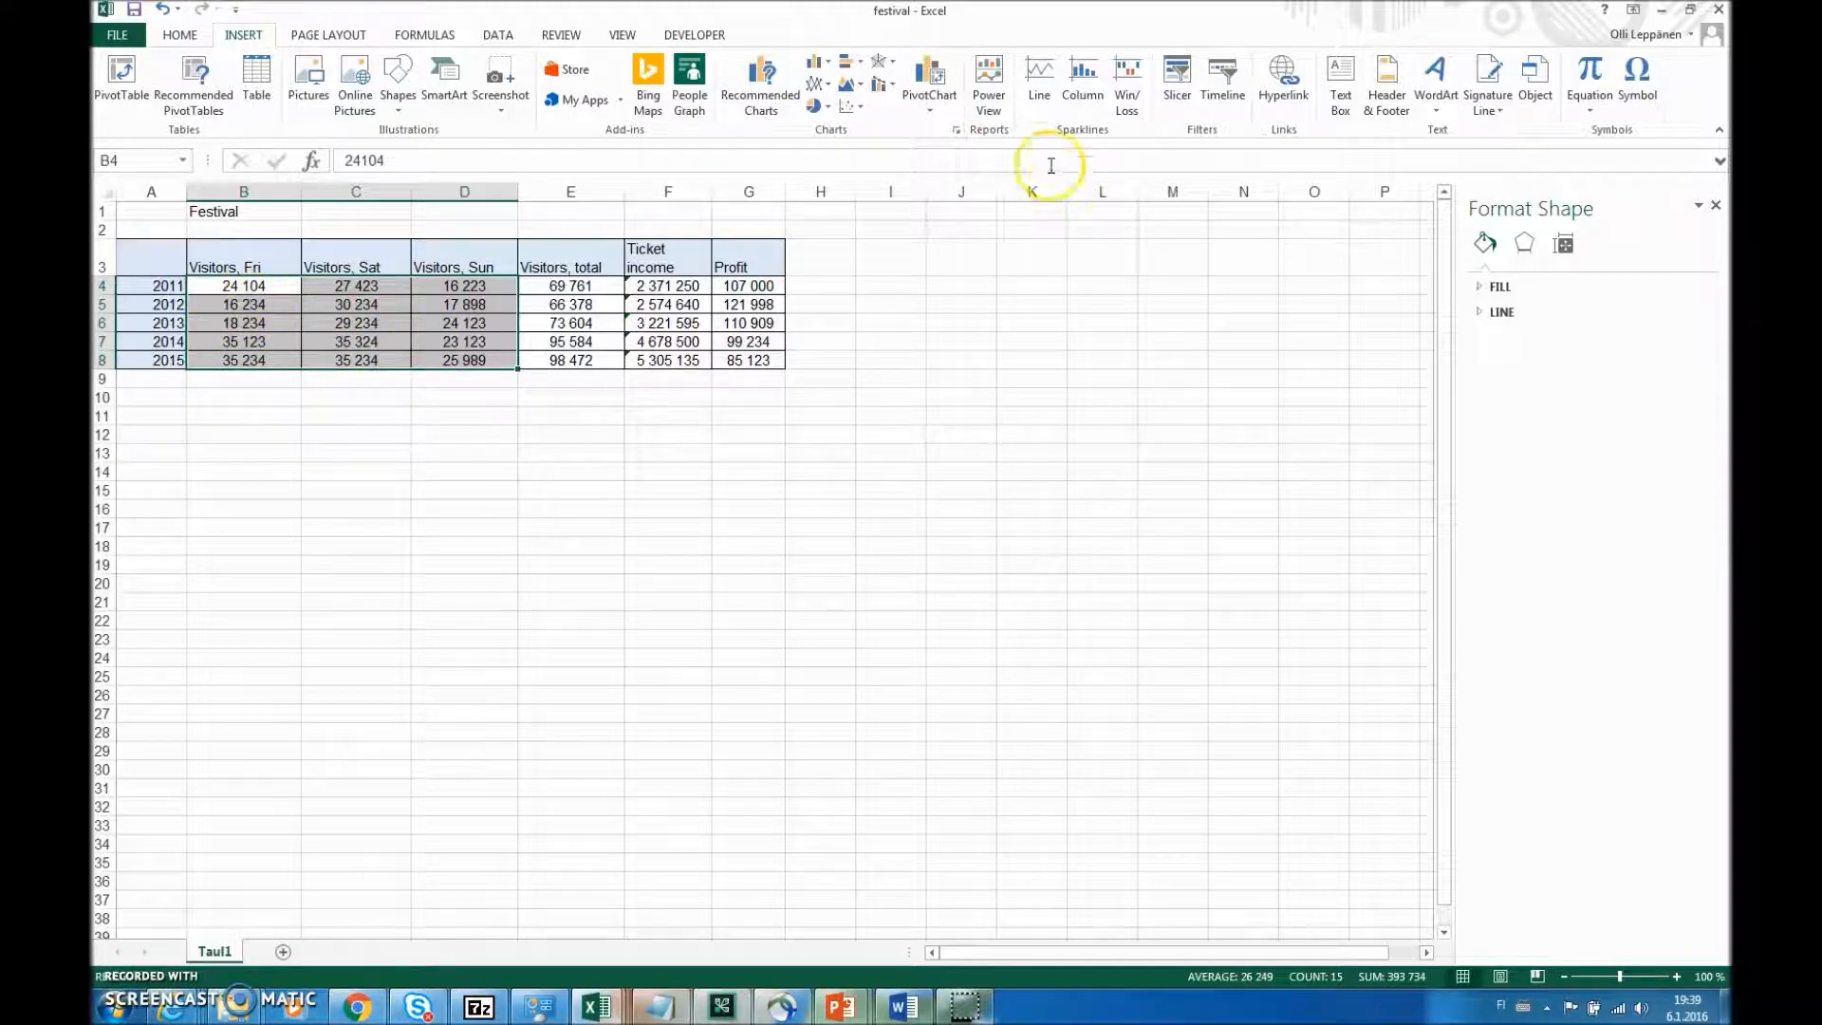
pyautogui.click(825, 67)
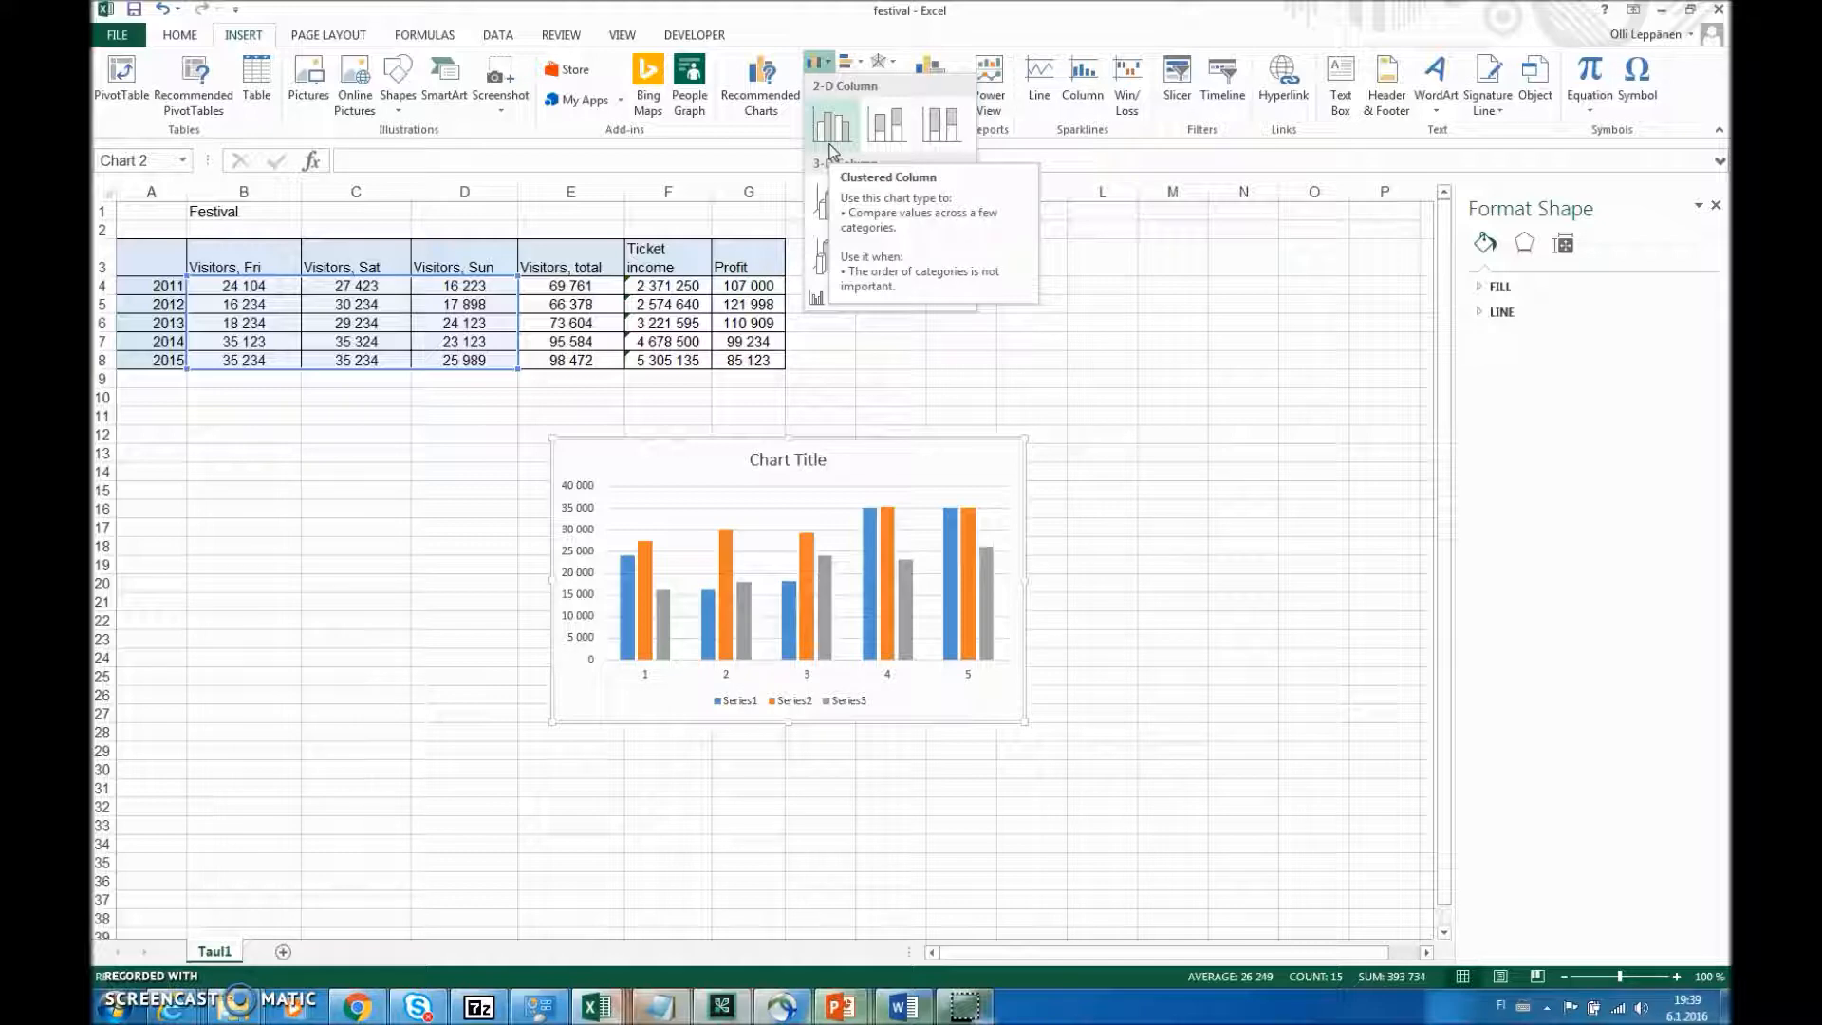
pyautogui.click(150, 252)
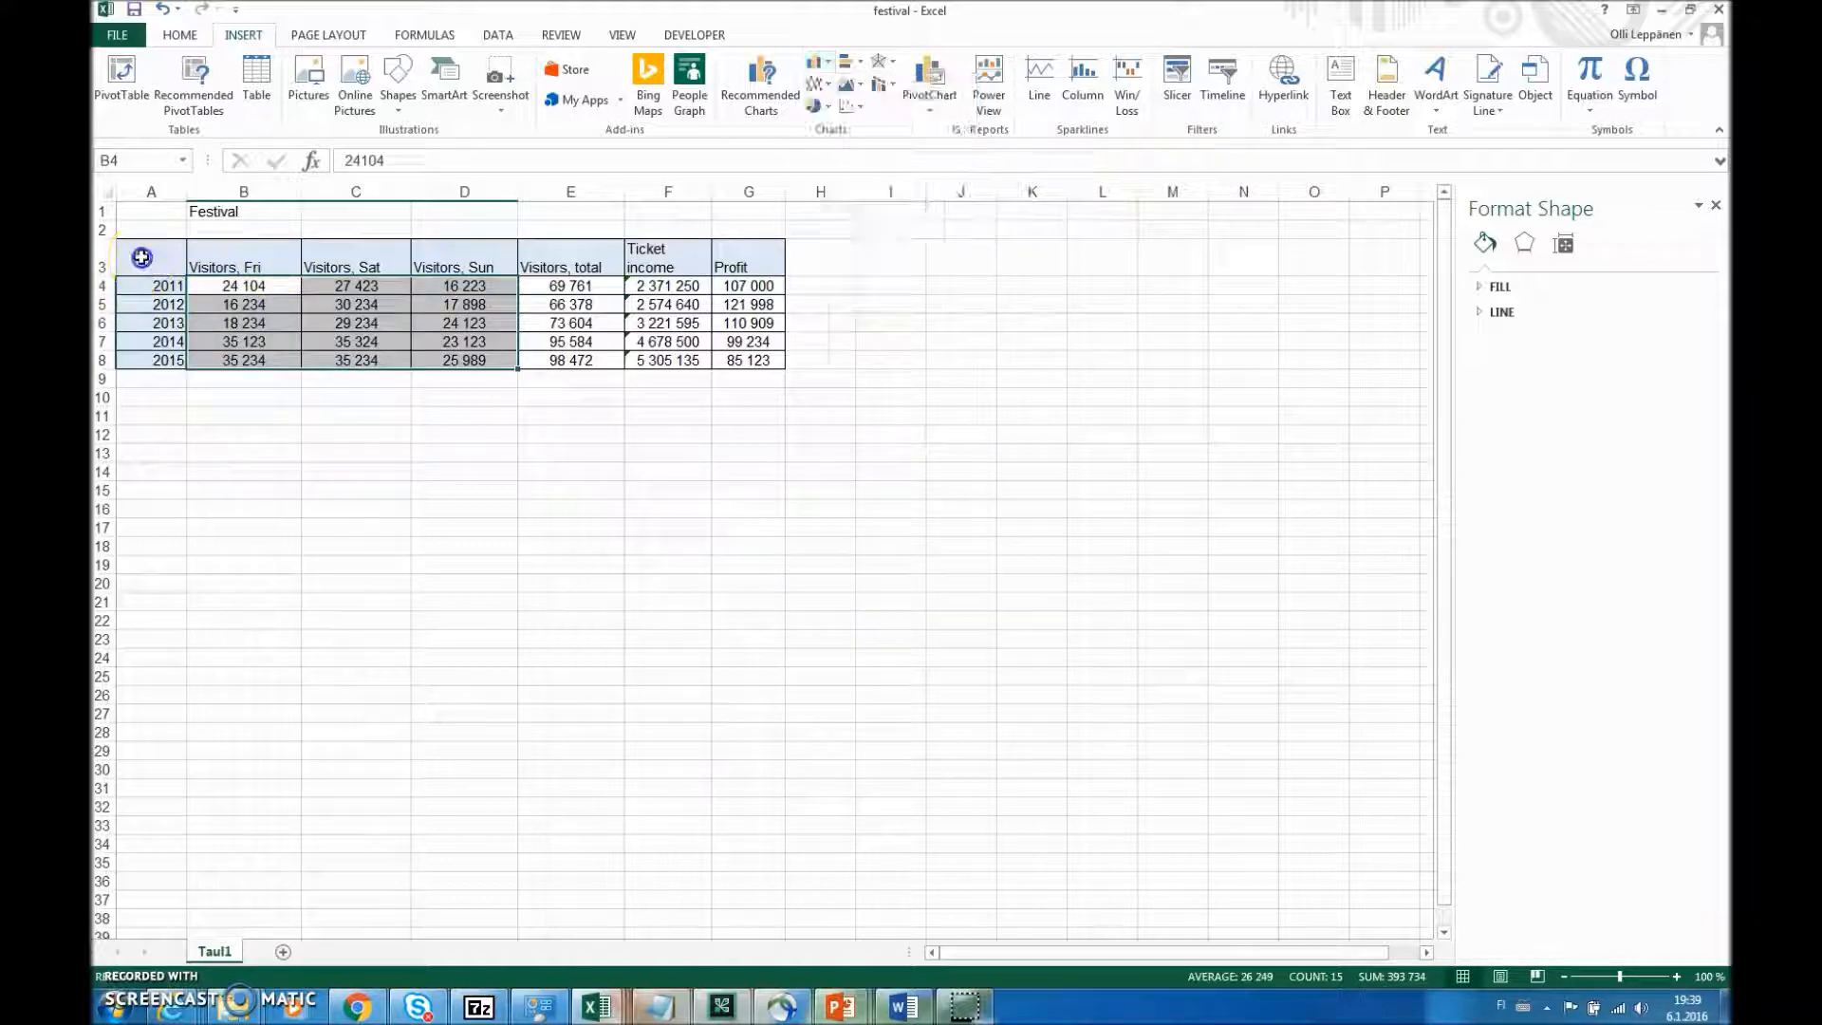
# - Insert a clustered column chart from A3:D8, including the year labels and the daily visitor headers
pyautogui.moveTo(153, 254)
pyautogui.mouseDown()
pyautogui.moveTo(478, 372)
pyautogui.moveTo(389, 306)
pyautogui.moveTo(142, 265)
pyautogui.mouseUp()
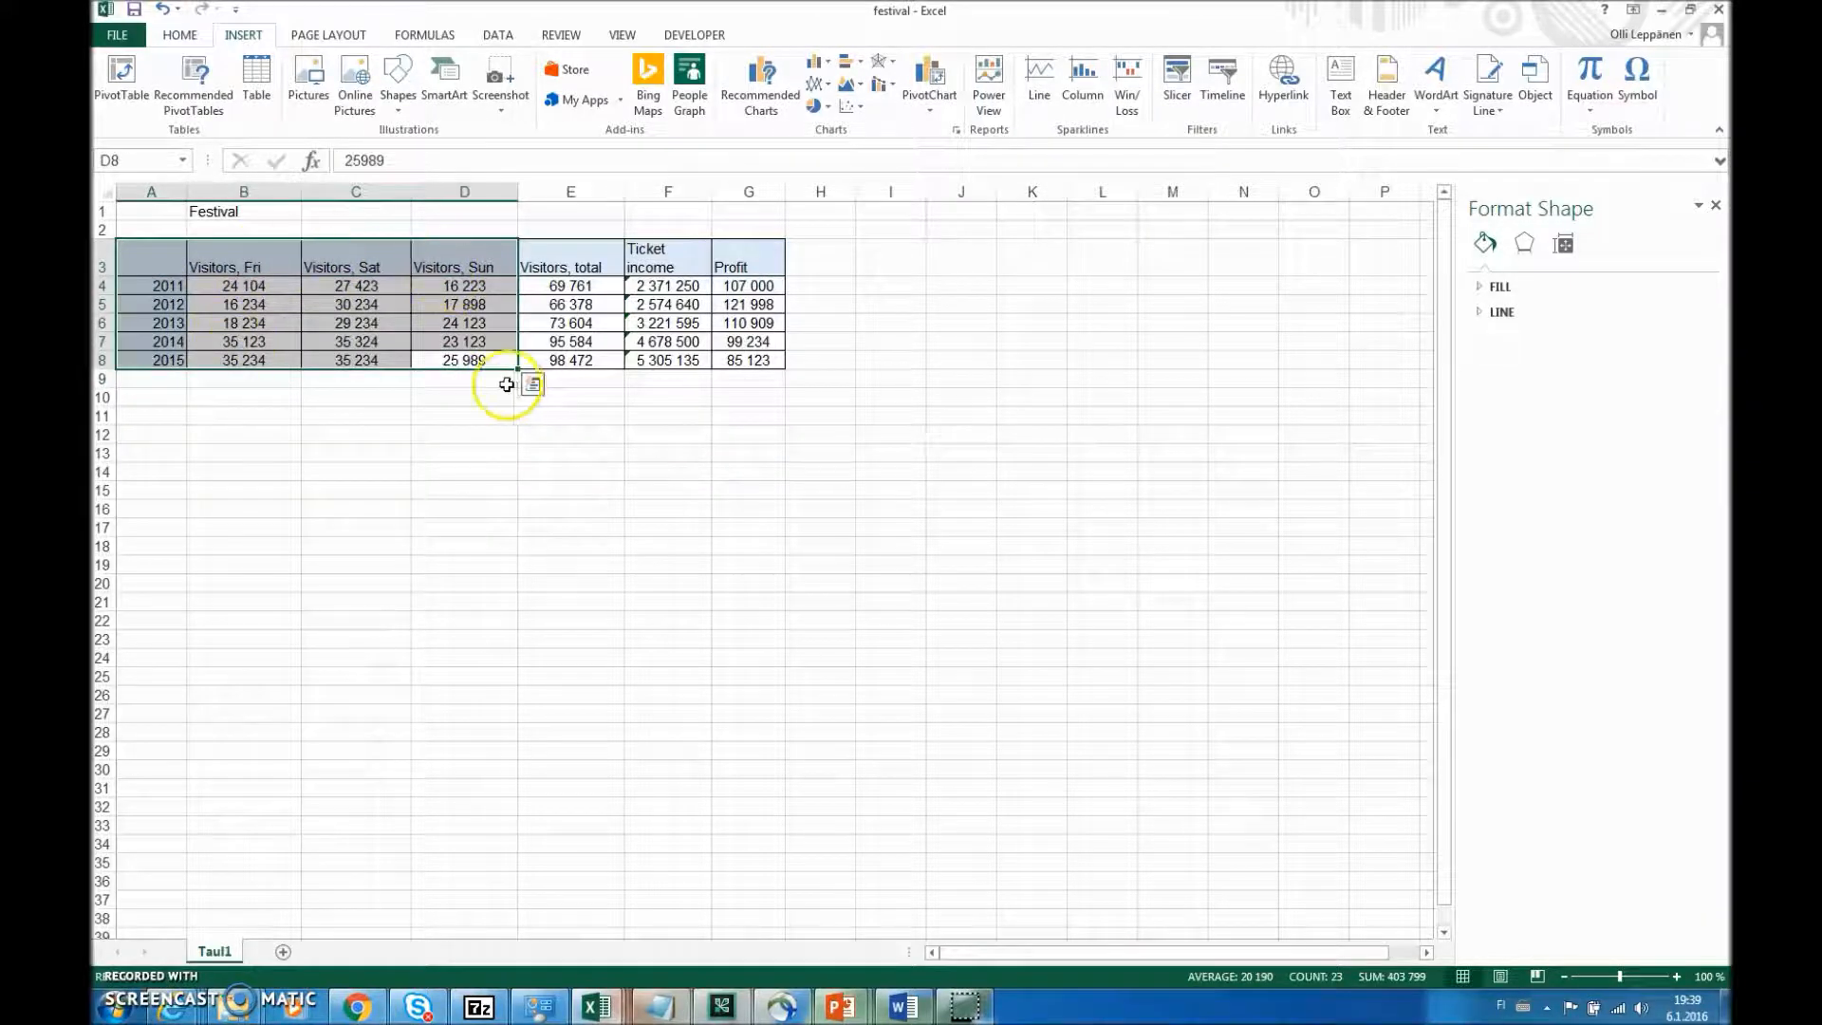
pyautogui.click(816, 62)
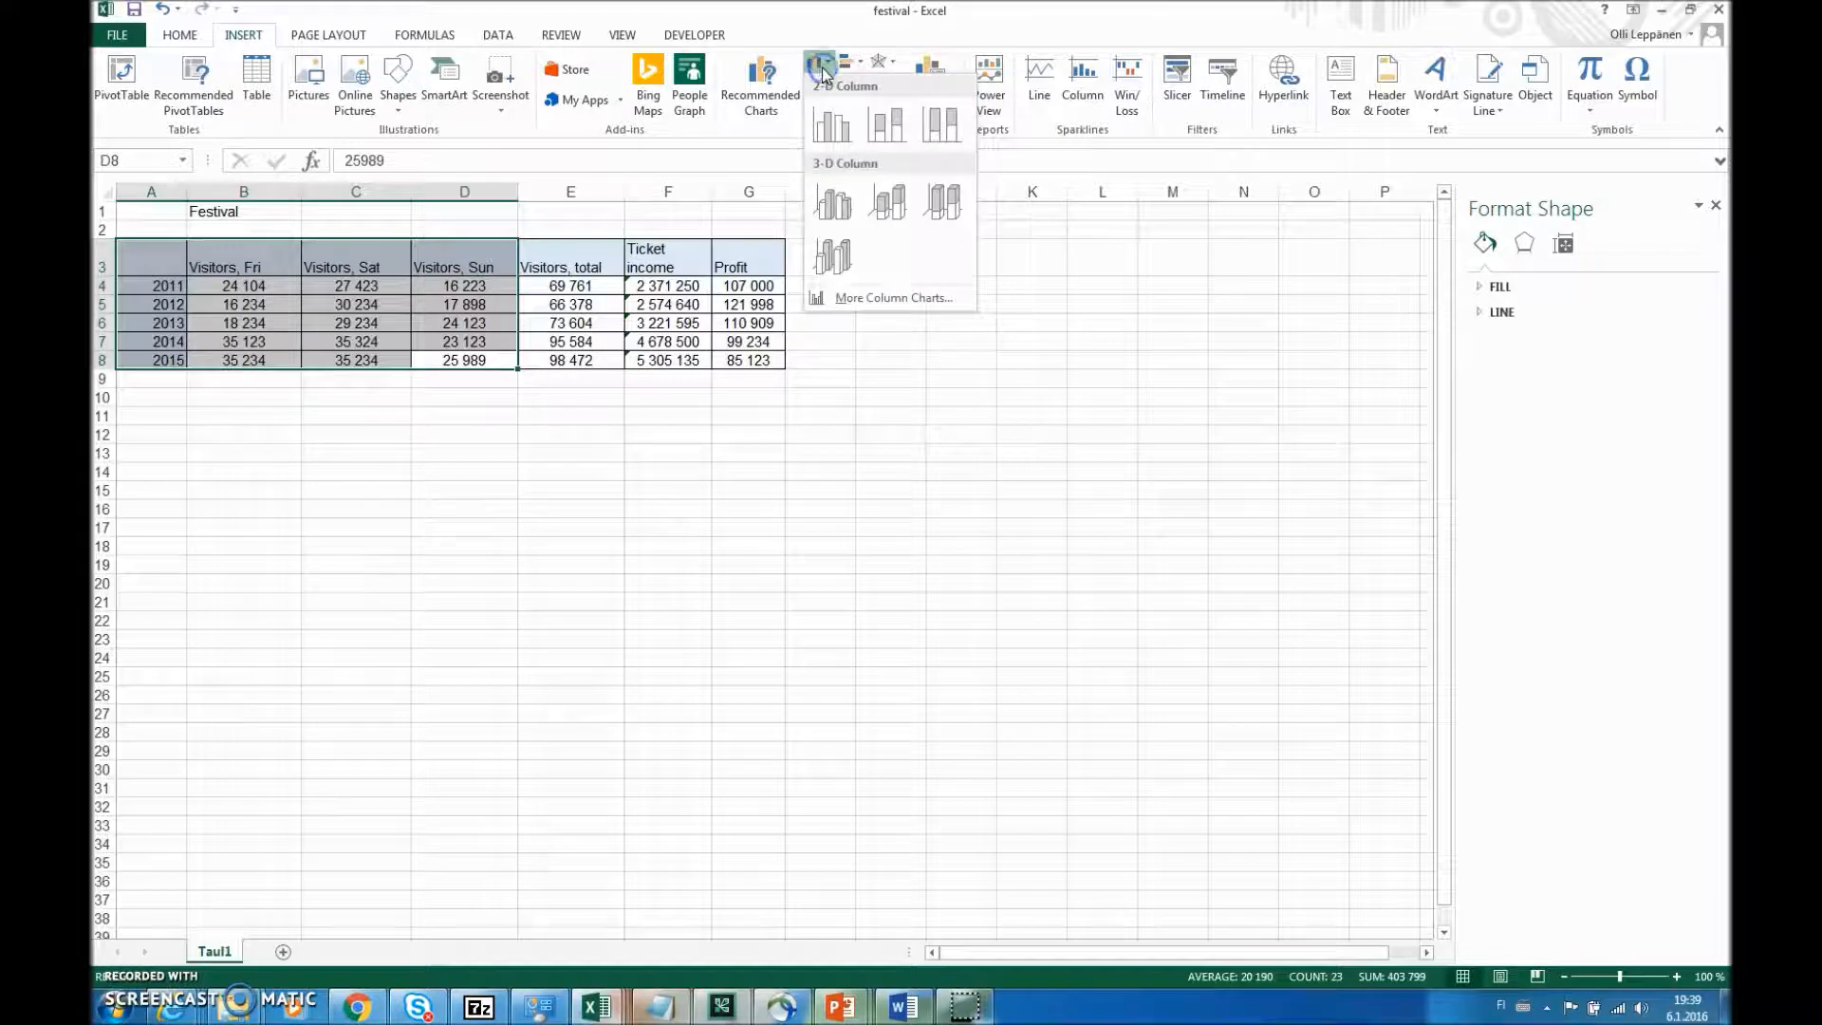
pyautogui.click(835, 133)
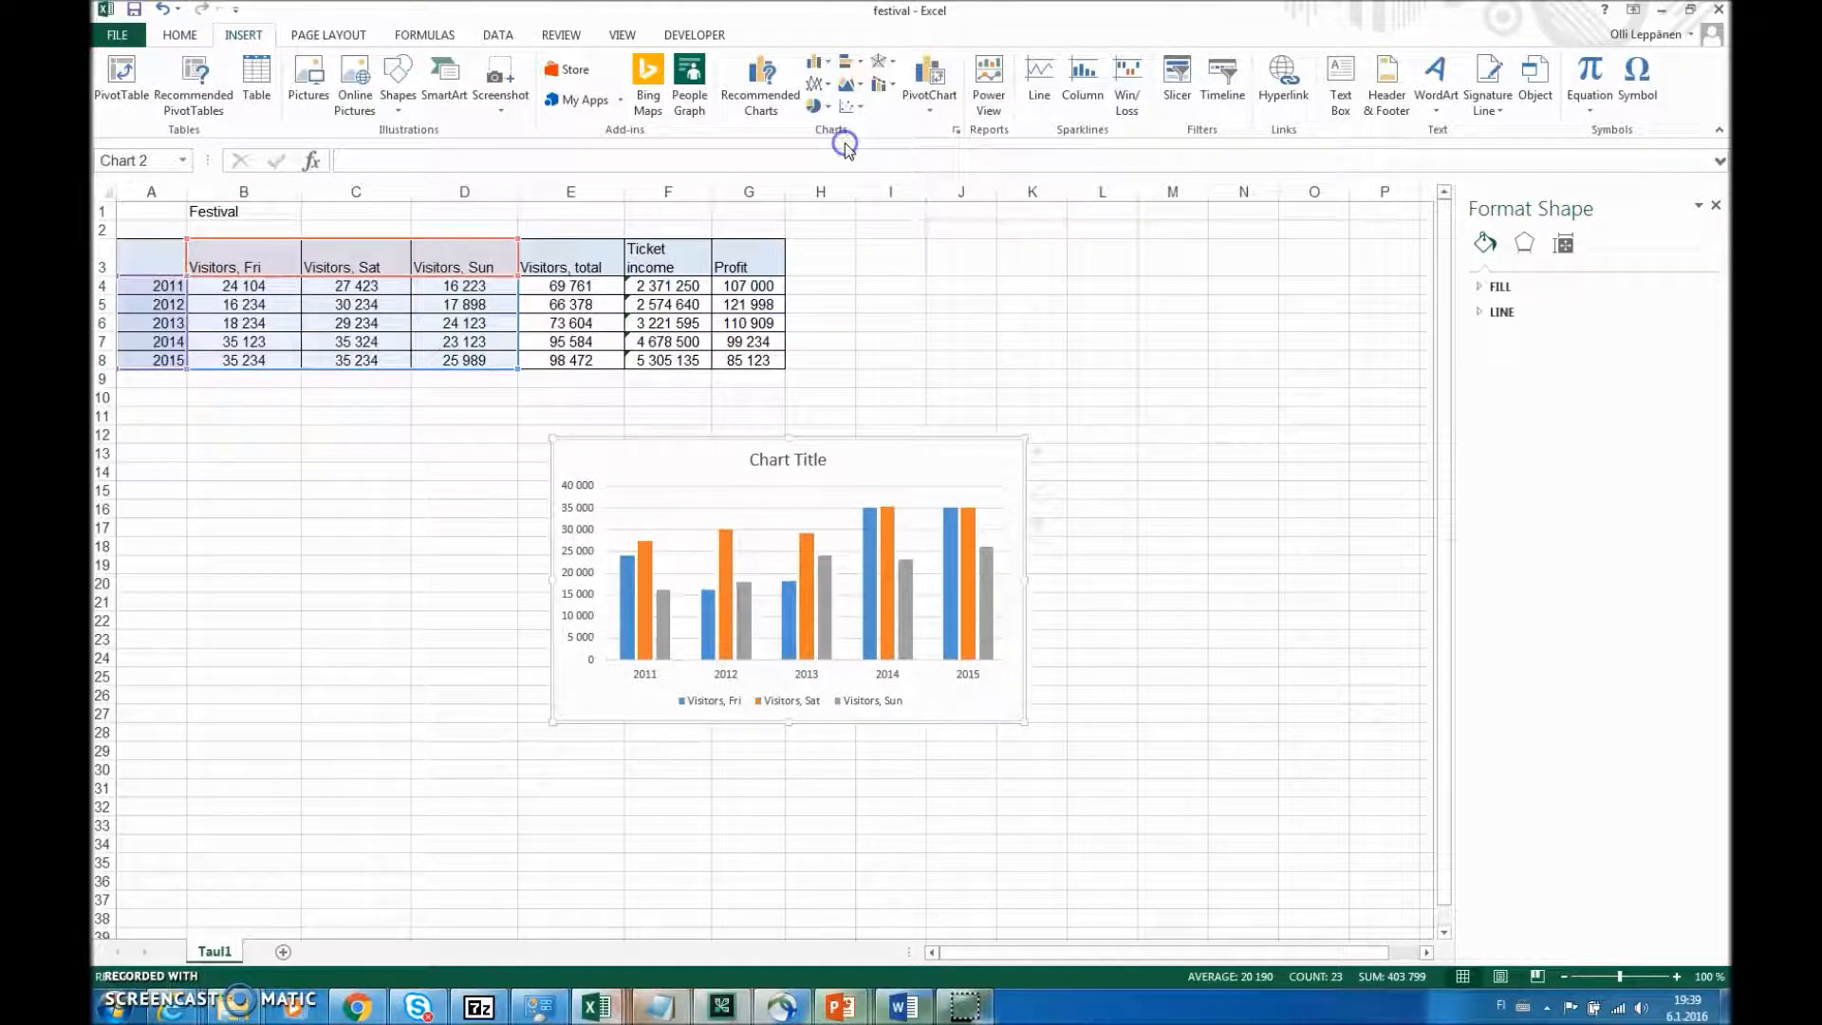
pyautogui.click(978, 541)
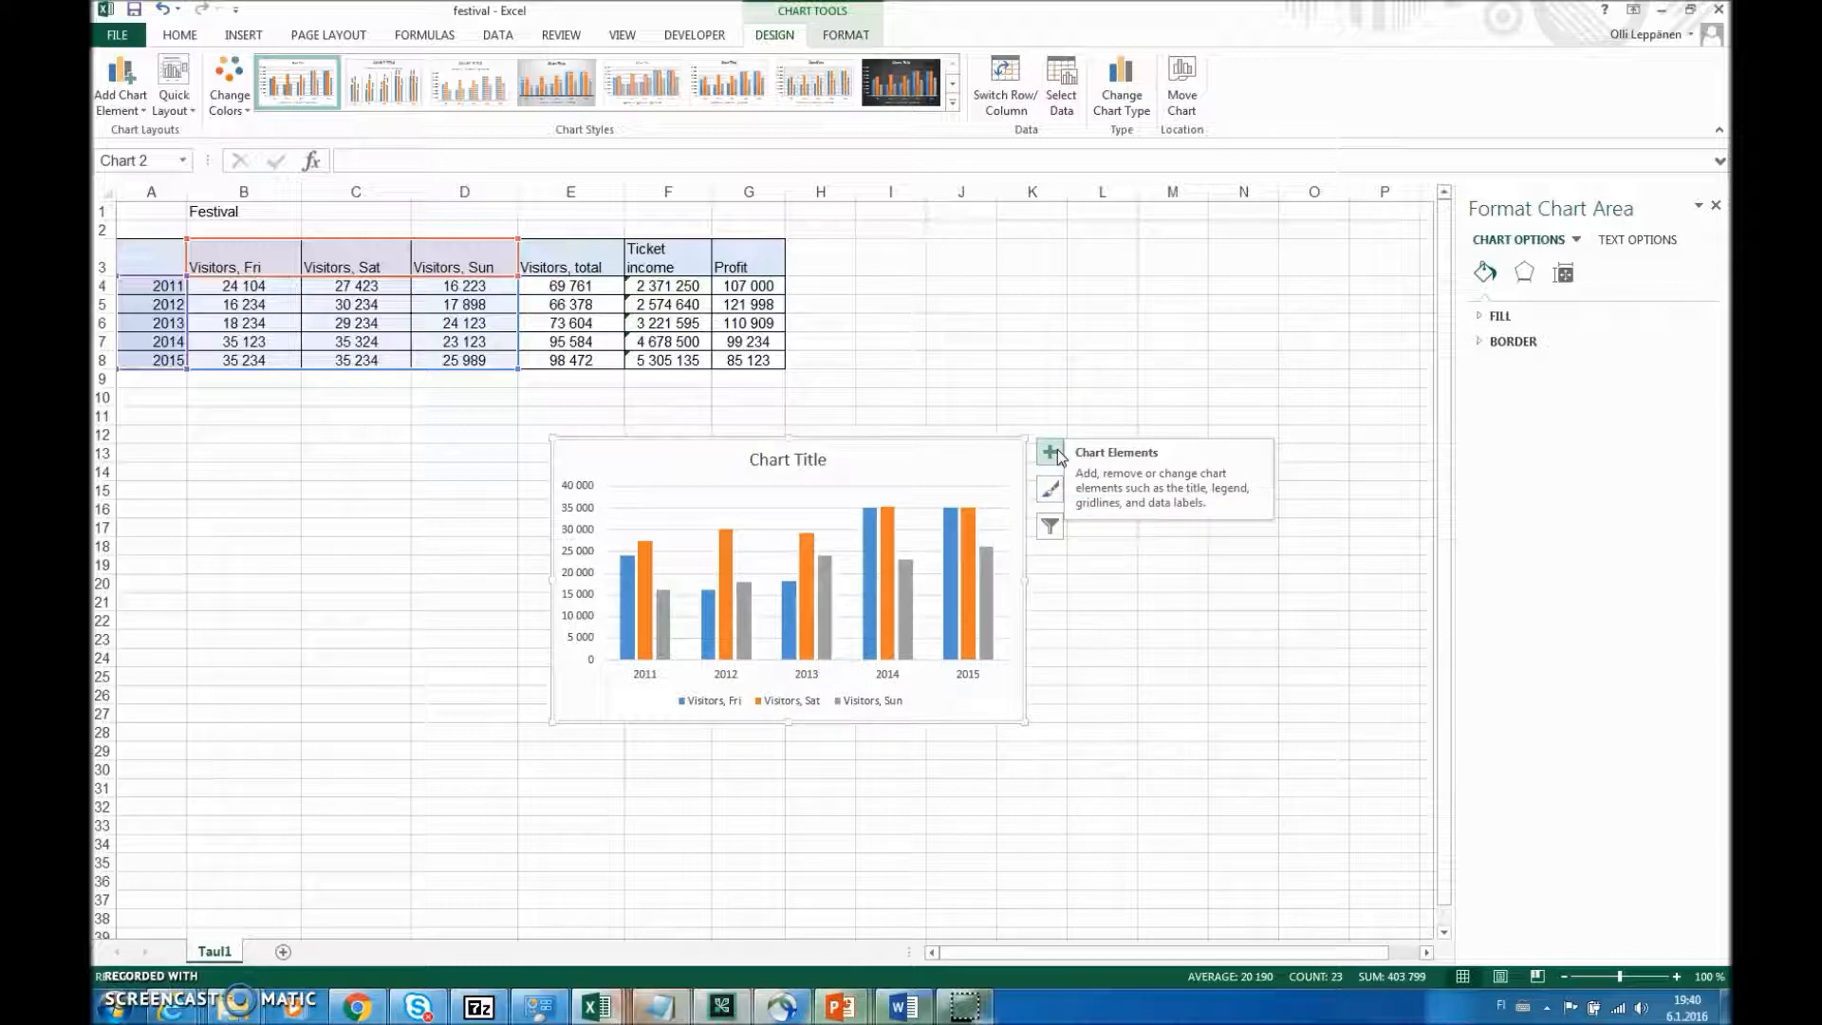
# - Change the clustered column chart's title to "Festival visitors 2011-2015"
pyautogui.click(821, 461)
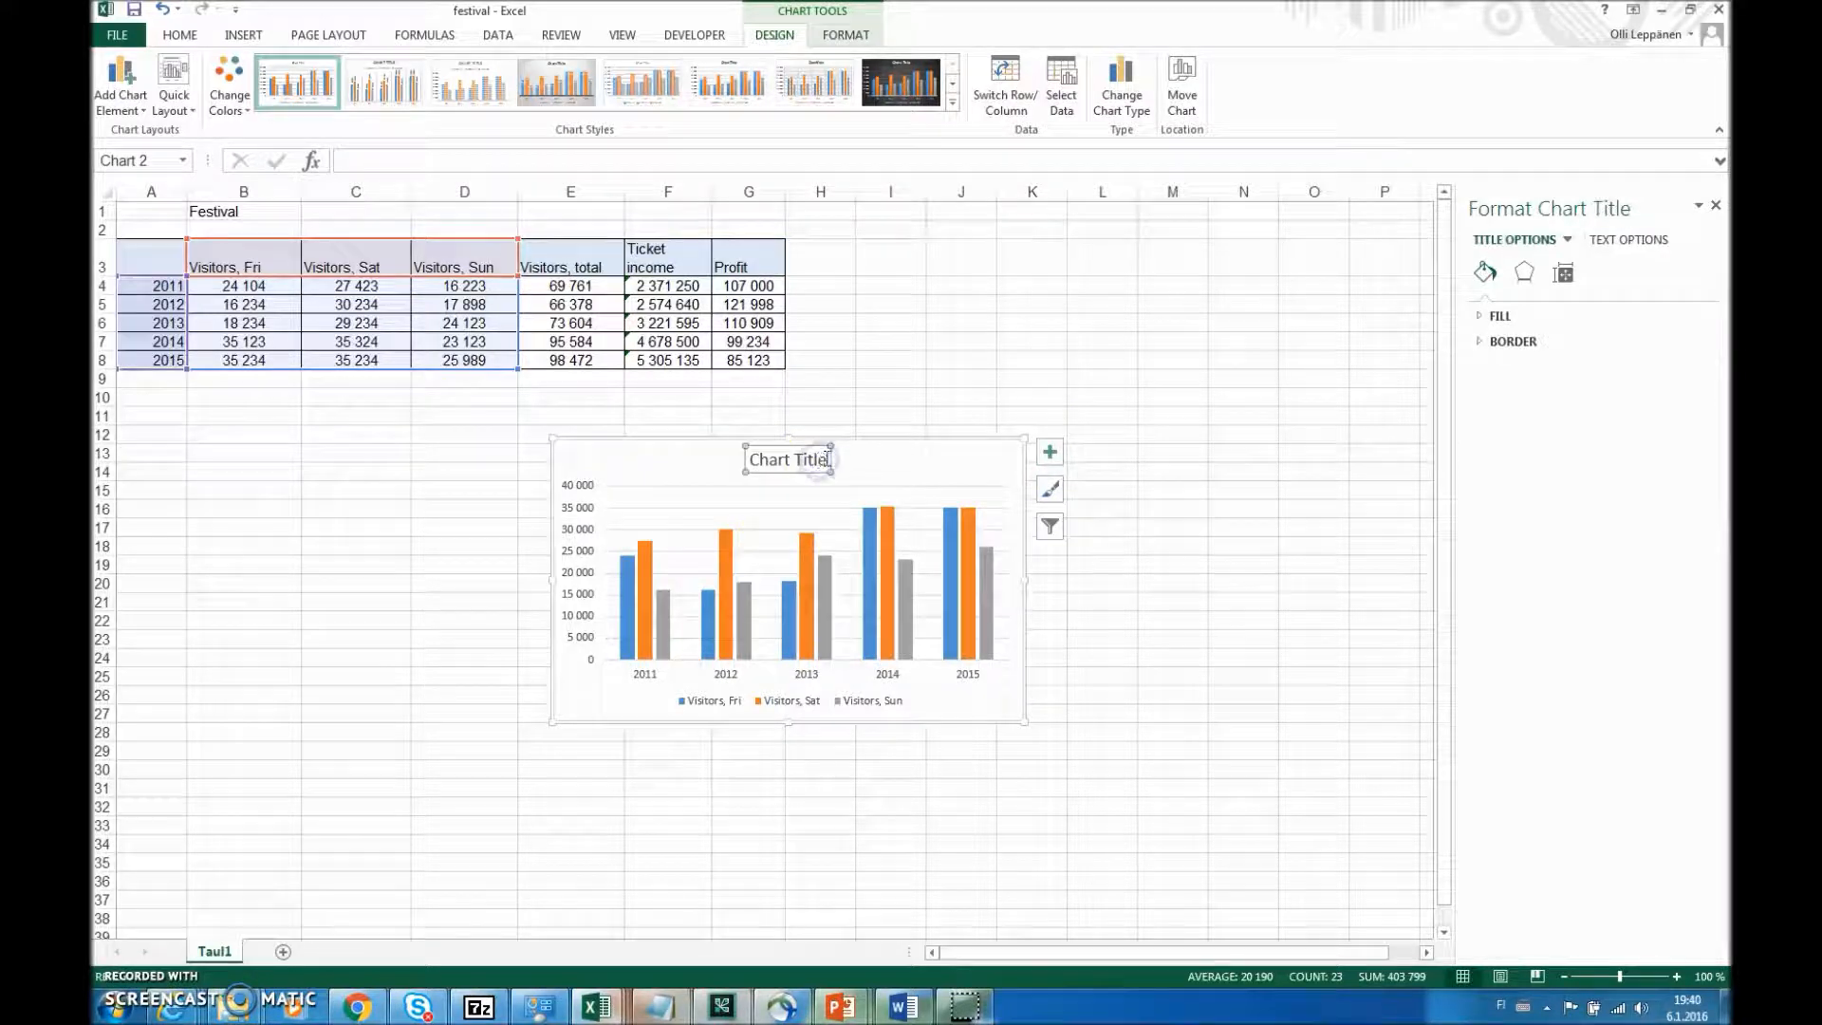
pyautogui.moveTo(827, 459); pyautogui.dragTo(736, 460)
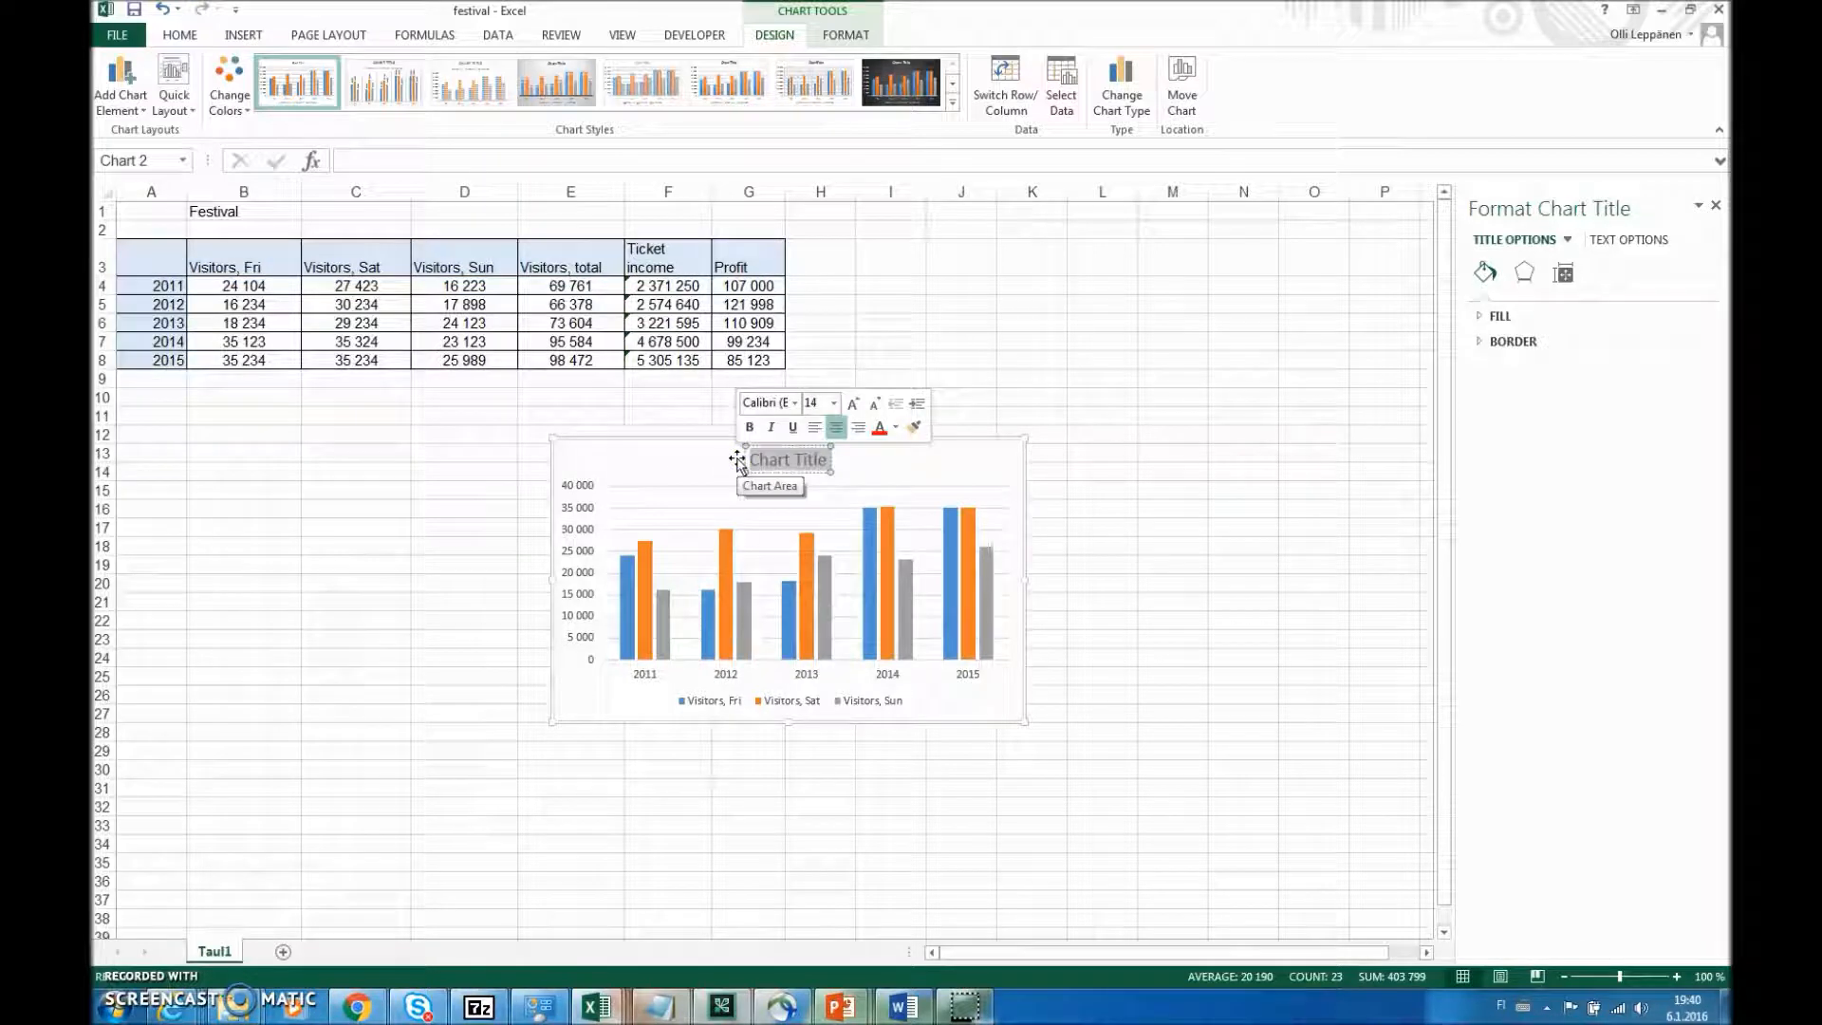
pyautogui.write('Festival')
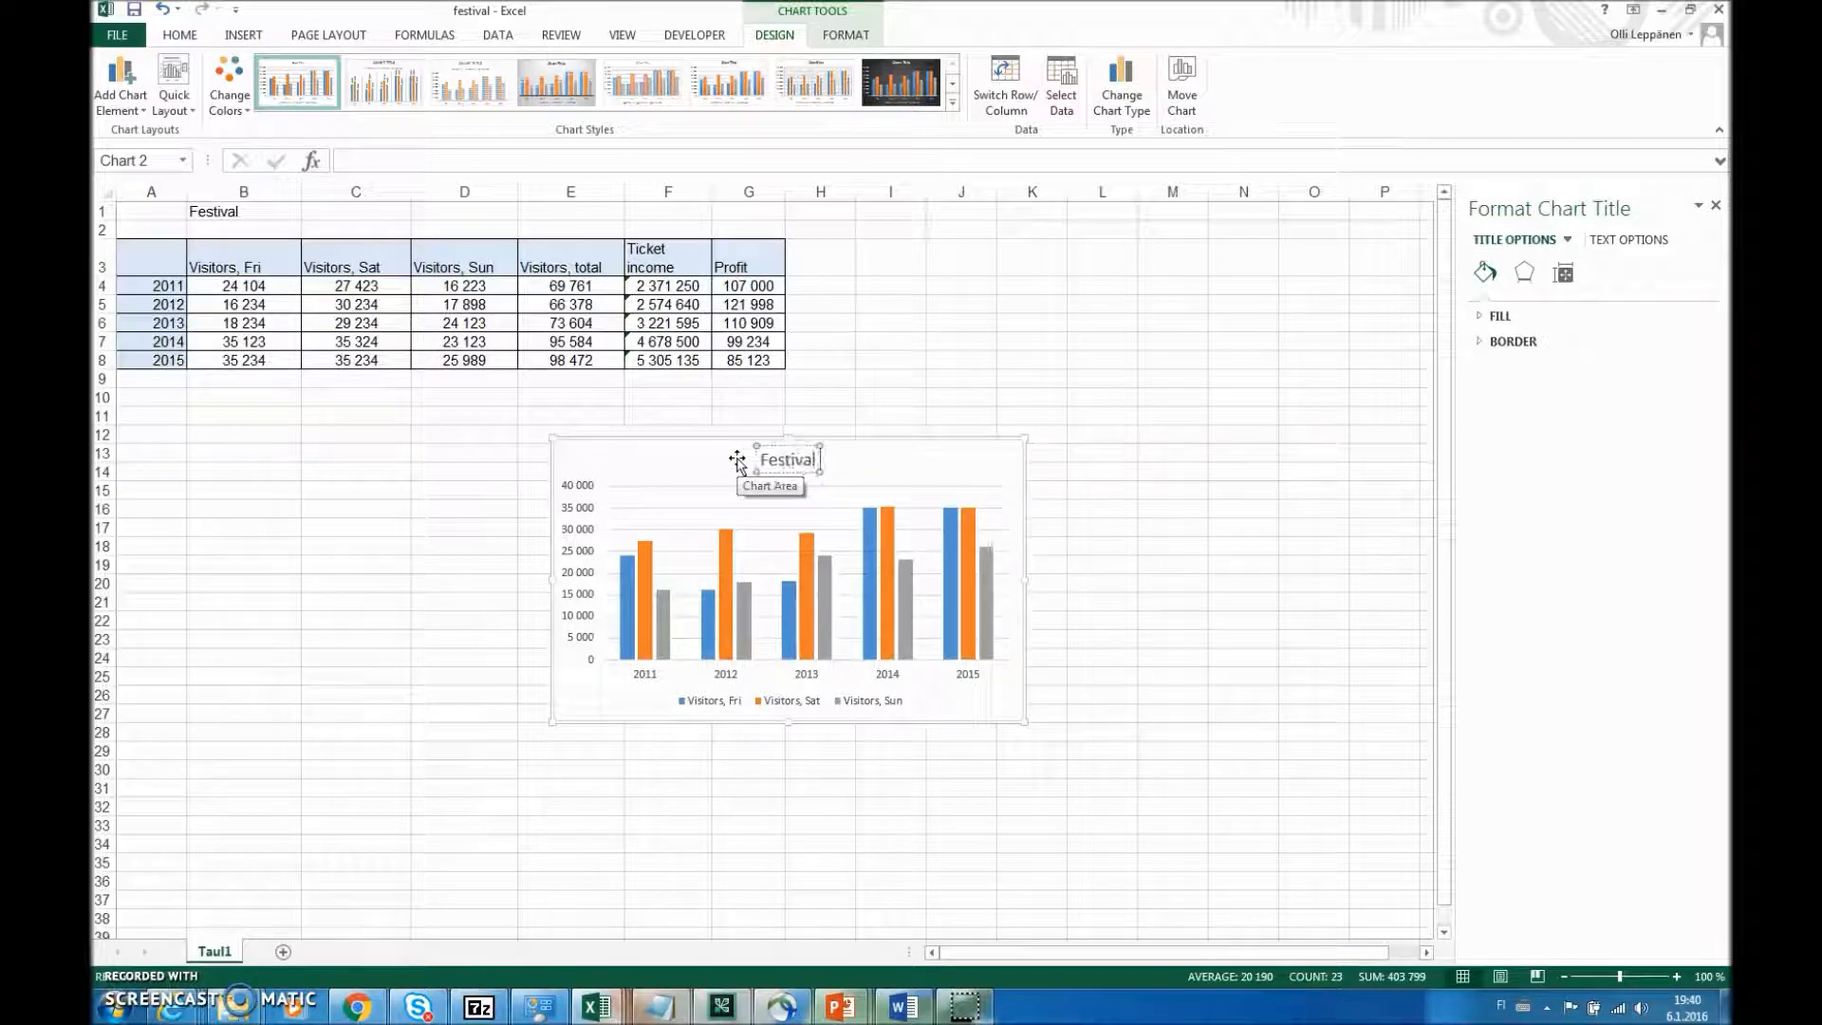
pyautogui.write(' visitor')
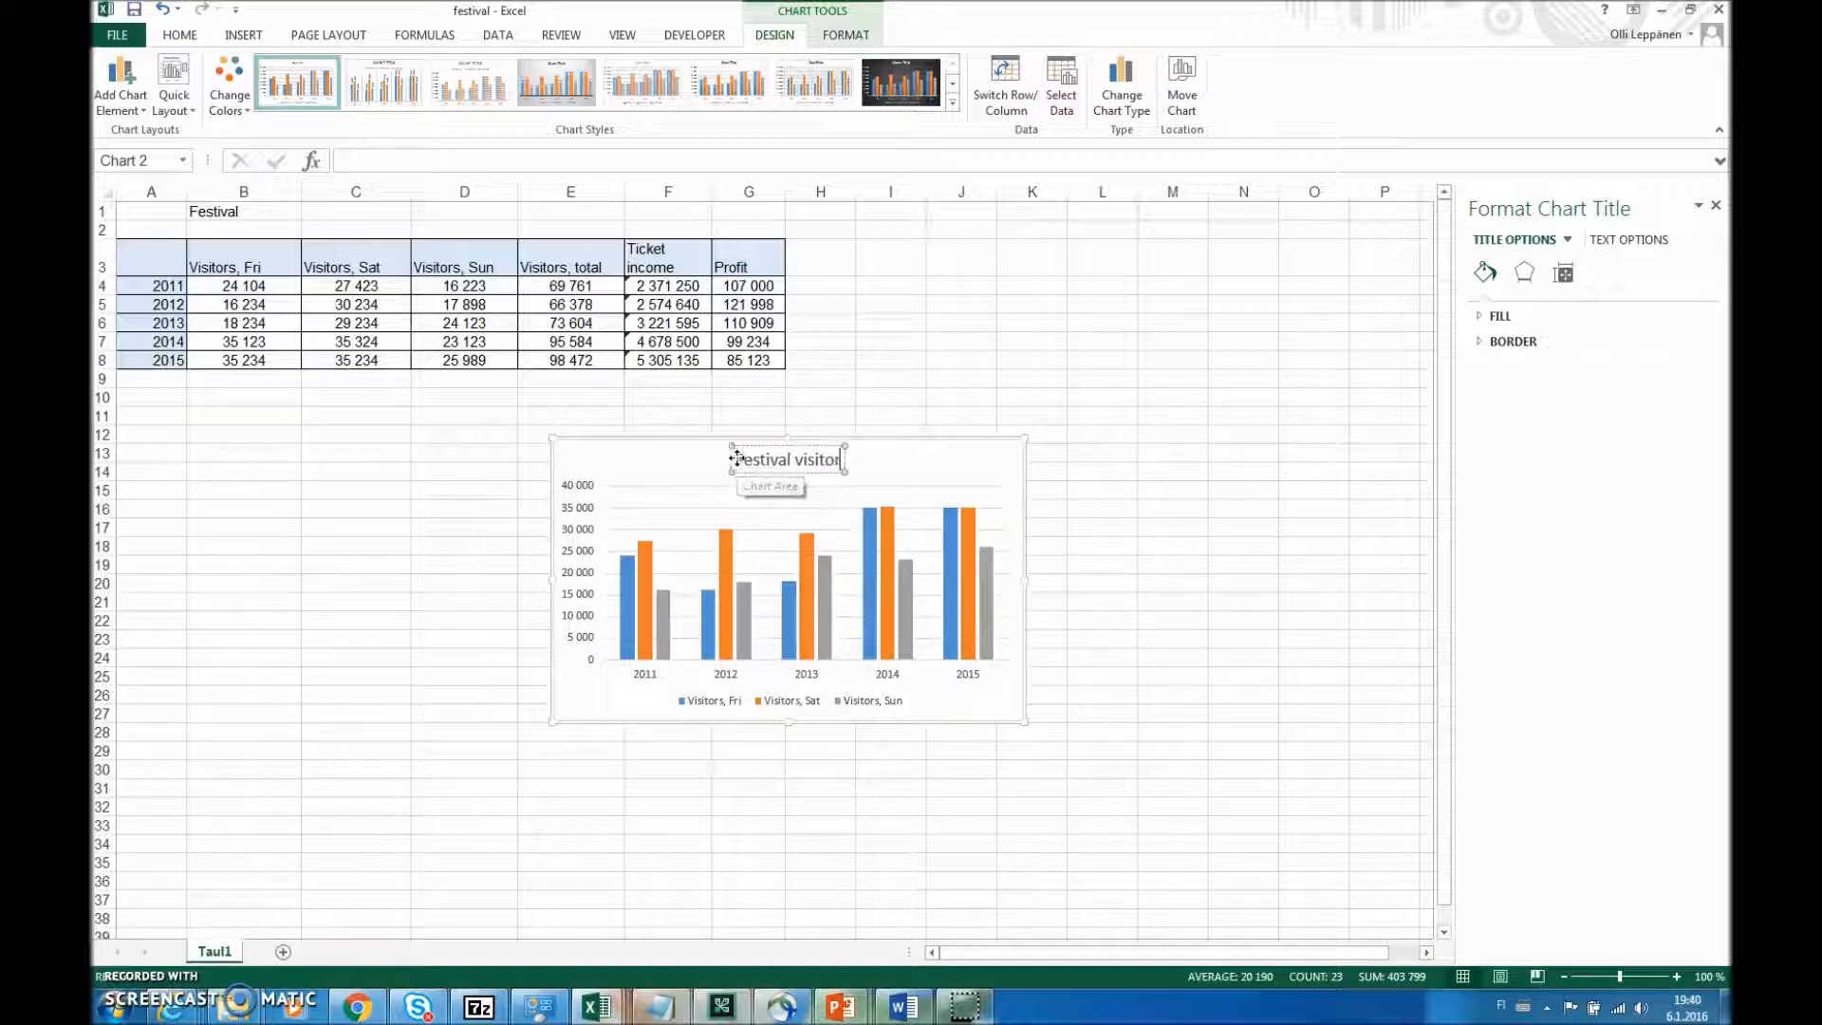
pyautogui.write('s 2011')
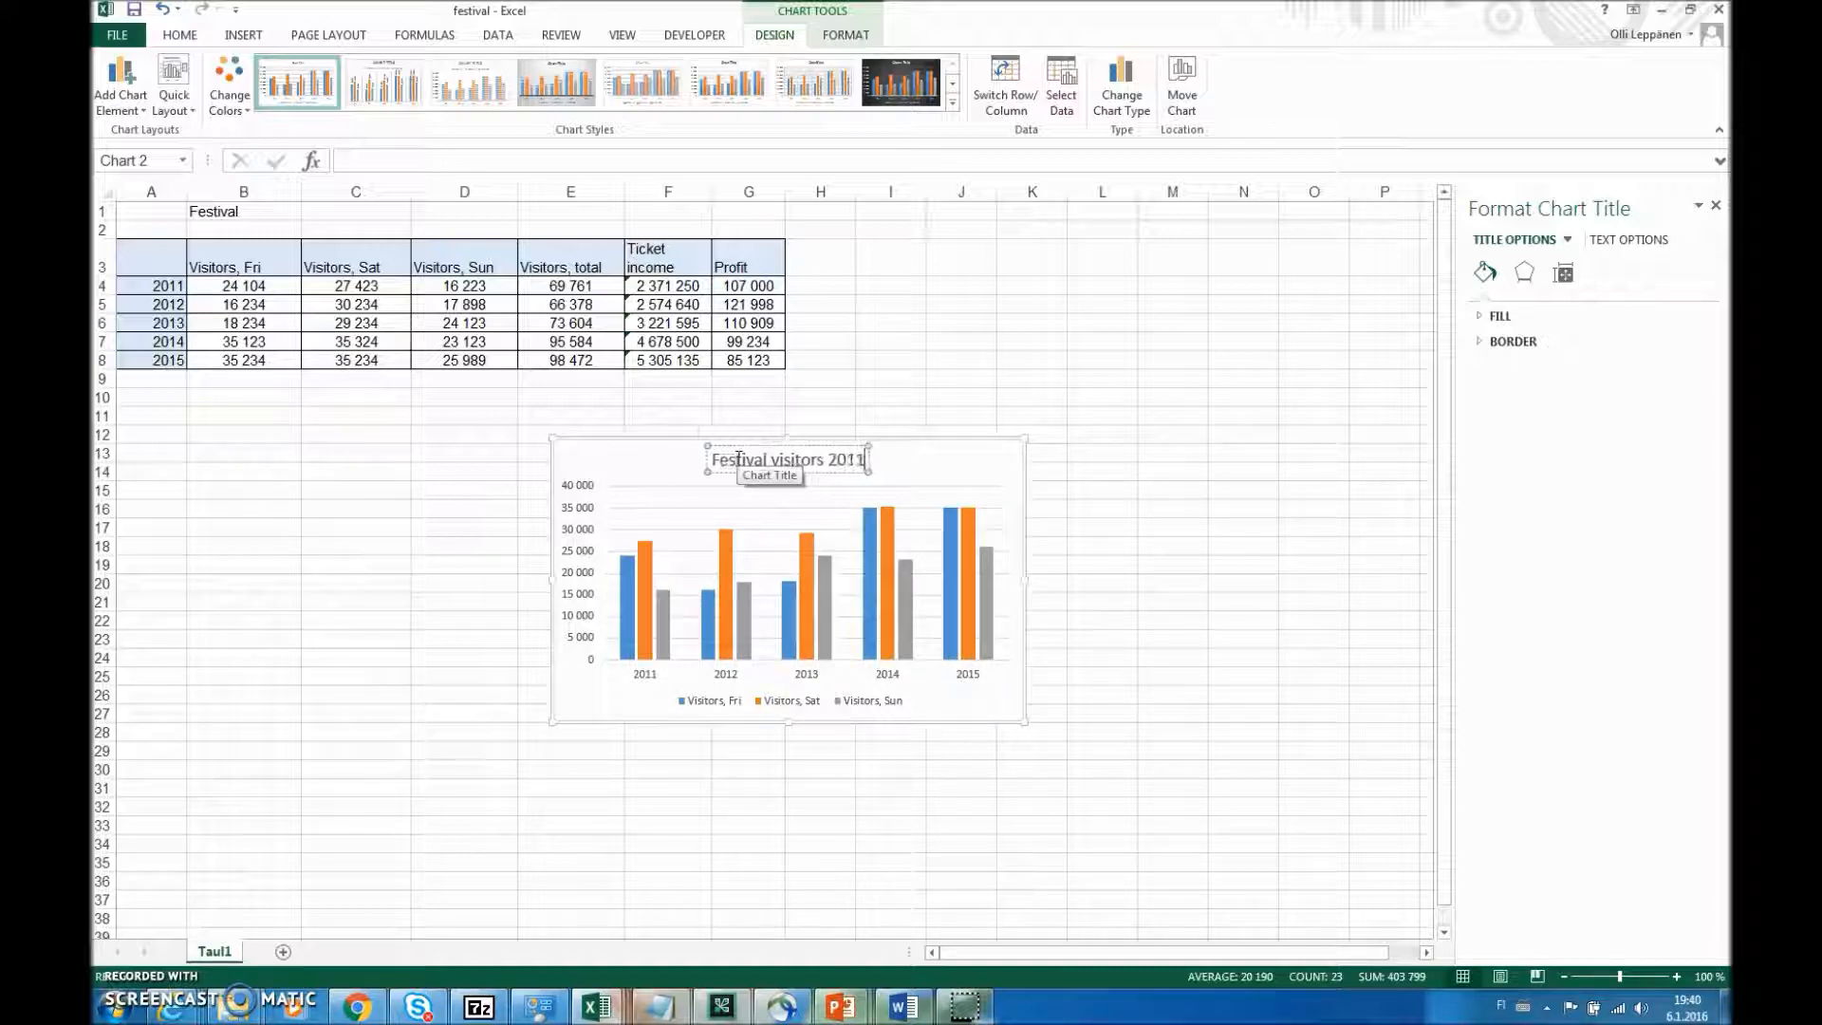
pyautogui.write('-2015f')
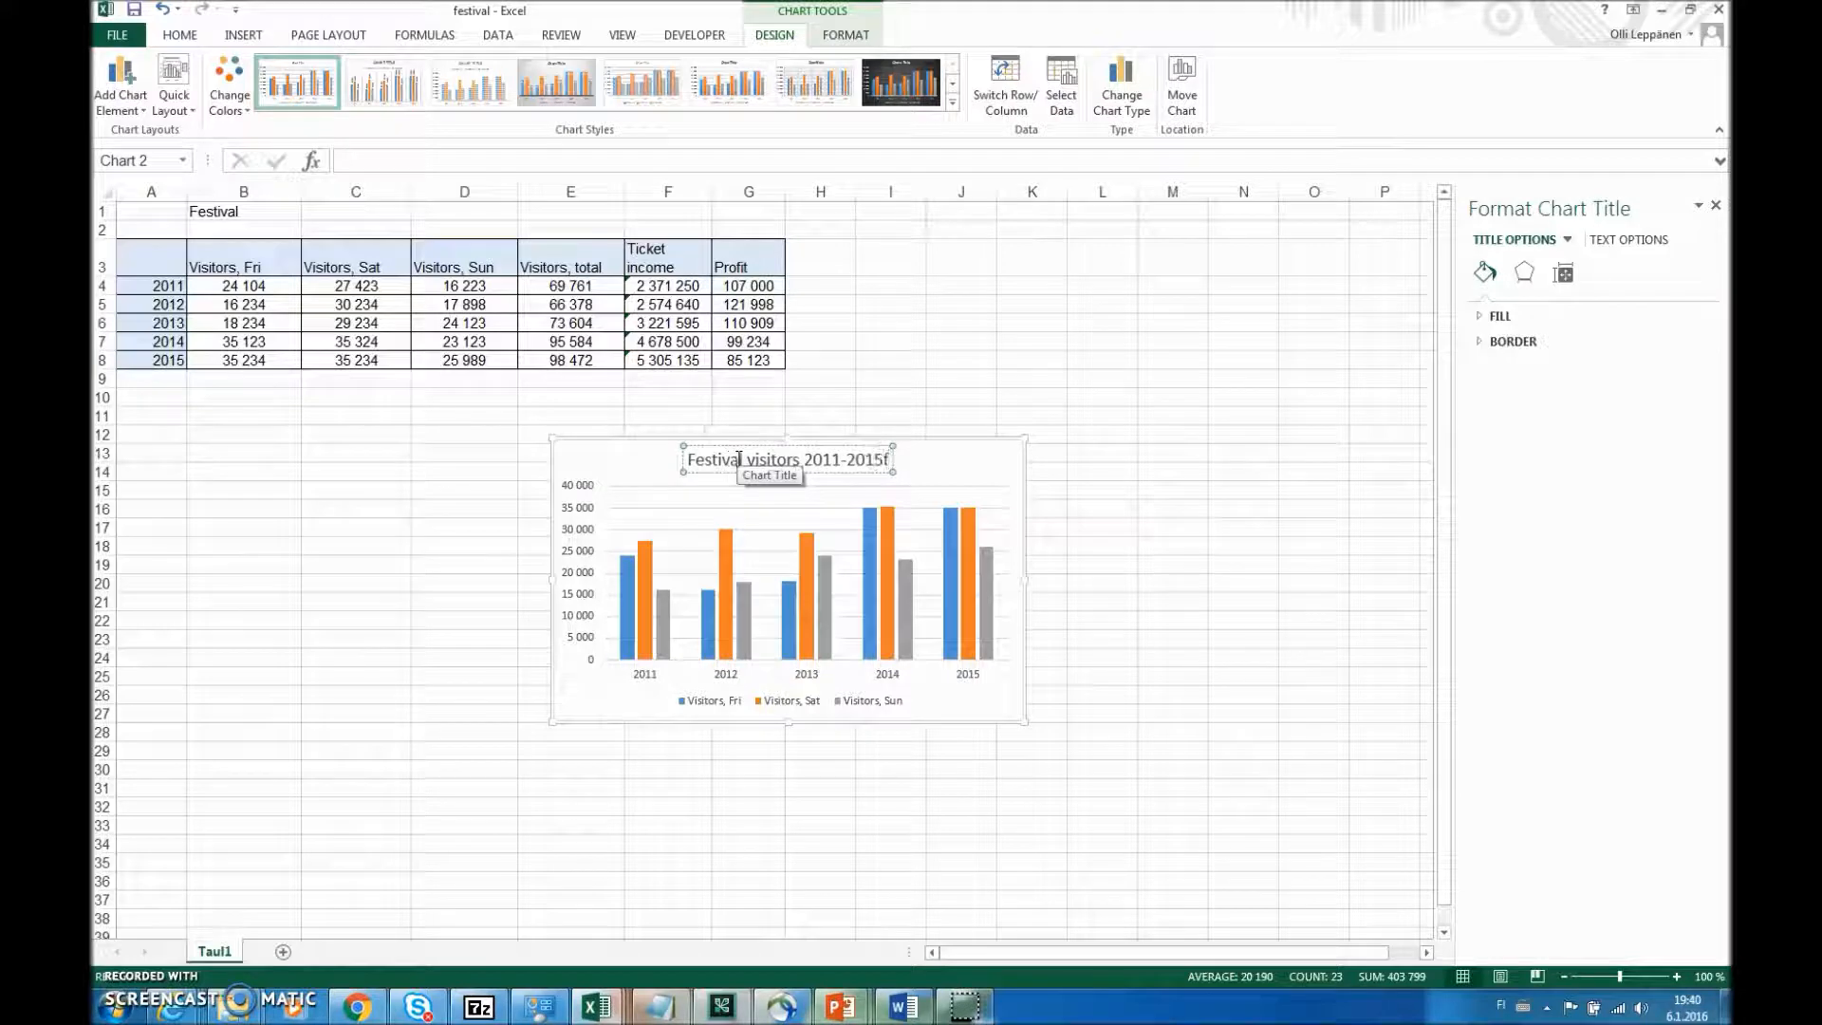
pyautogui.click(791, 456)
pyautogui.press('BackSpace')
pyautogui.click(1120, 476)
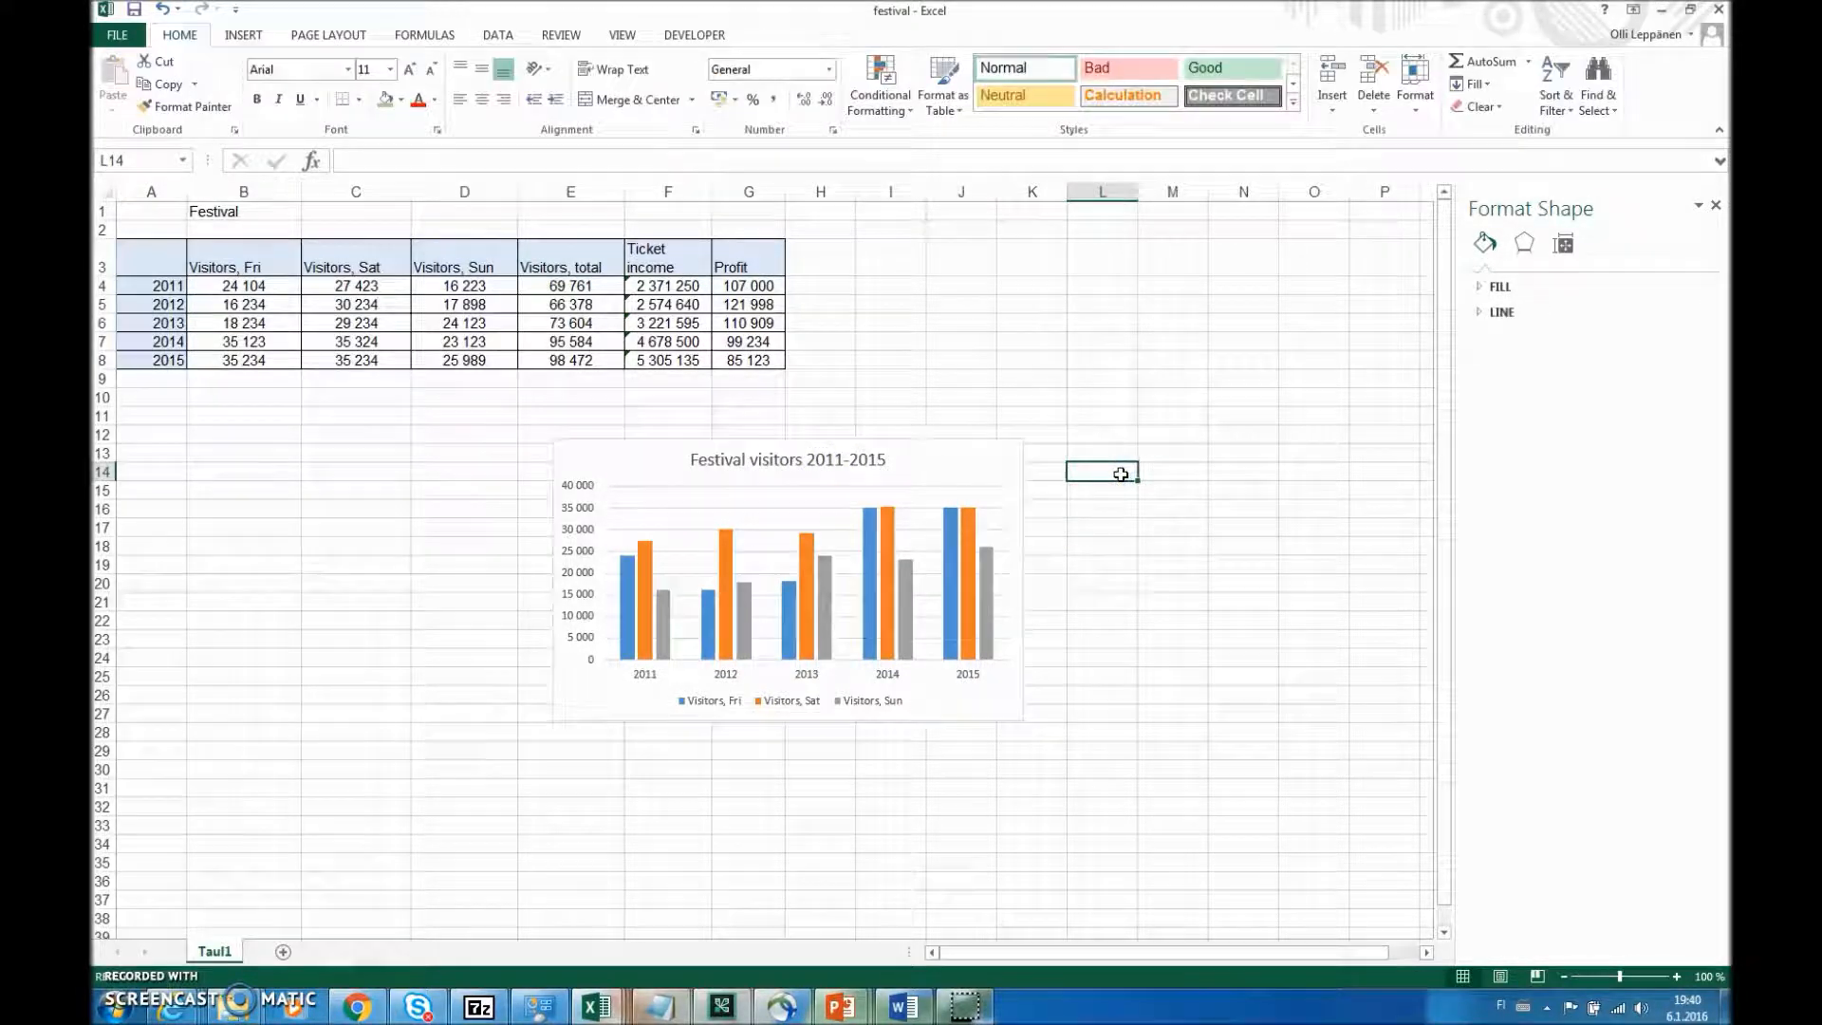
# - Delete the Festival visitors 2011-2015 clustered column chart from the worksheet
pyautogui.moveTo(896, 565)
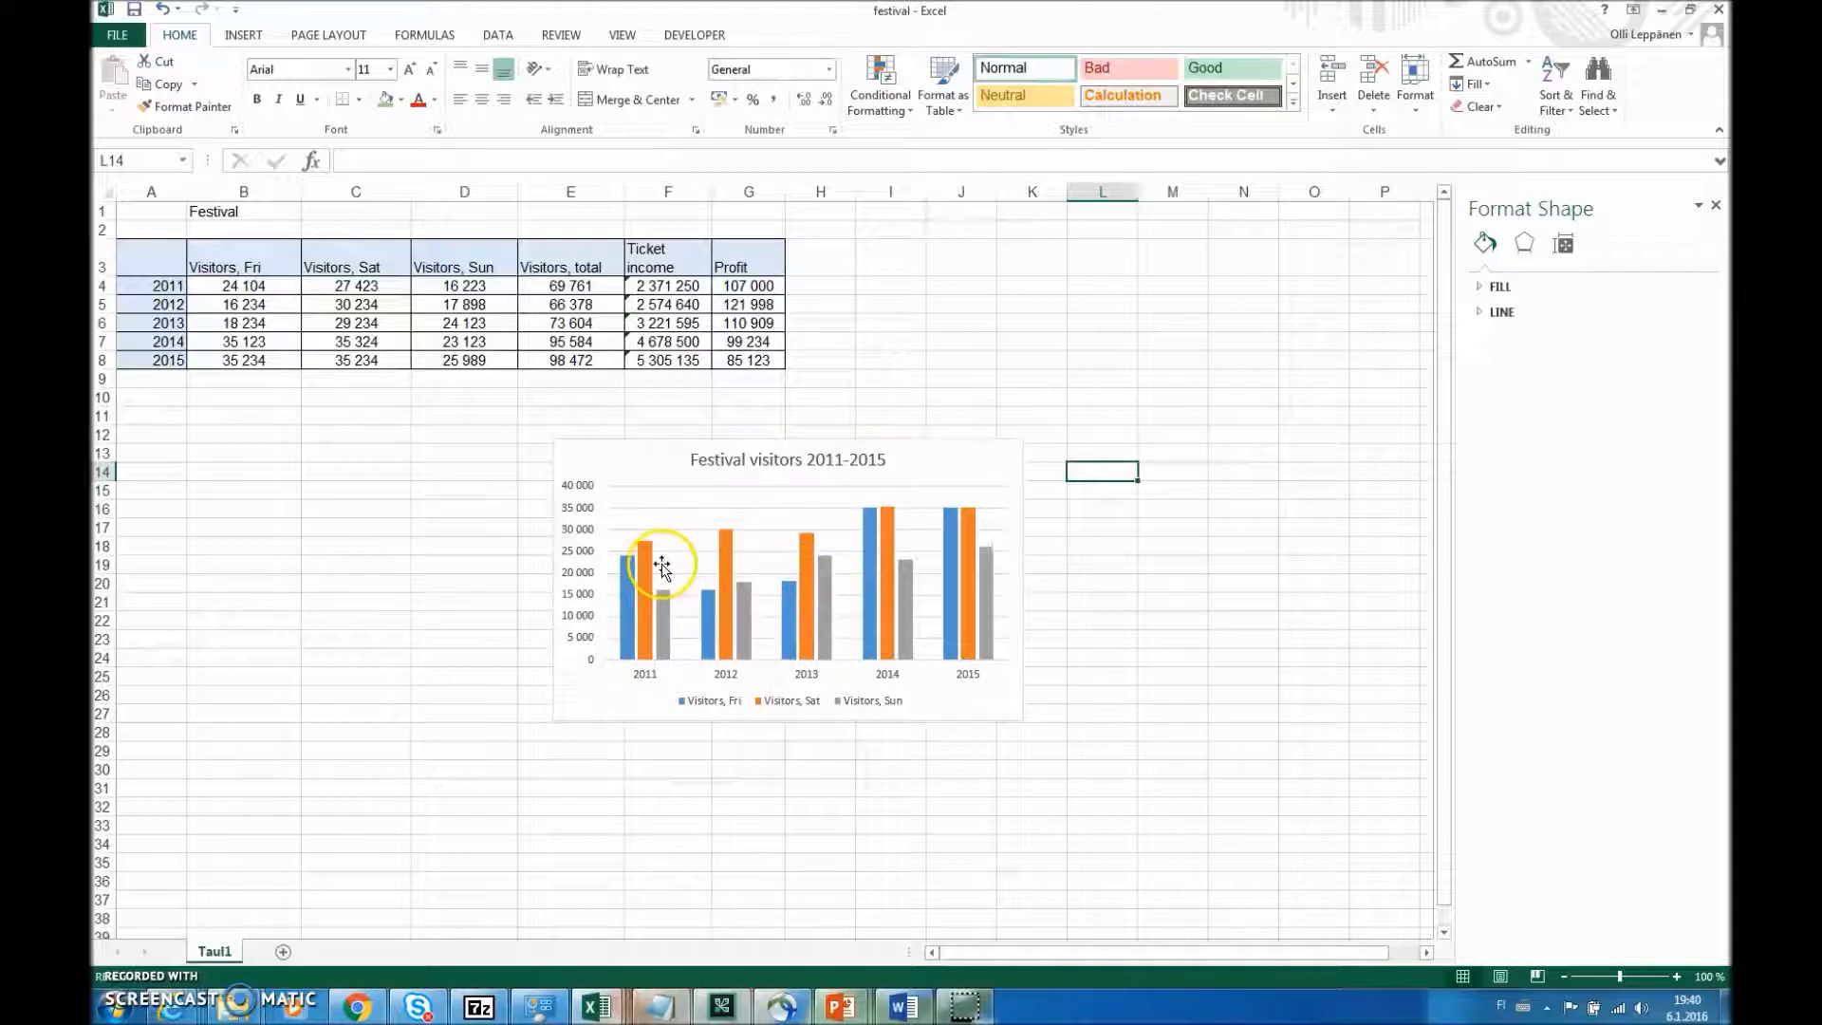
pyautogui.moveTo(651, 558)
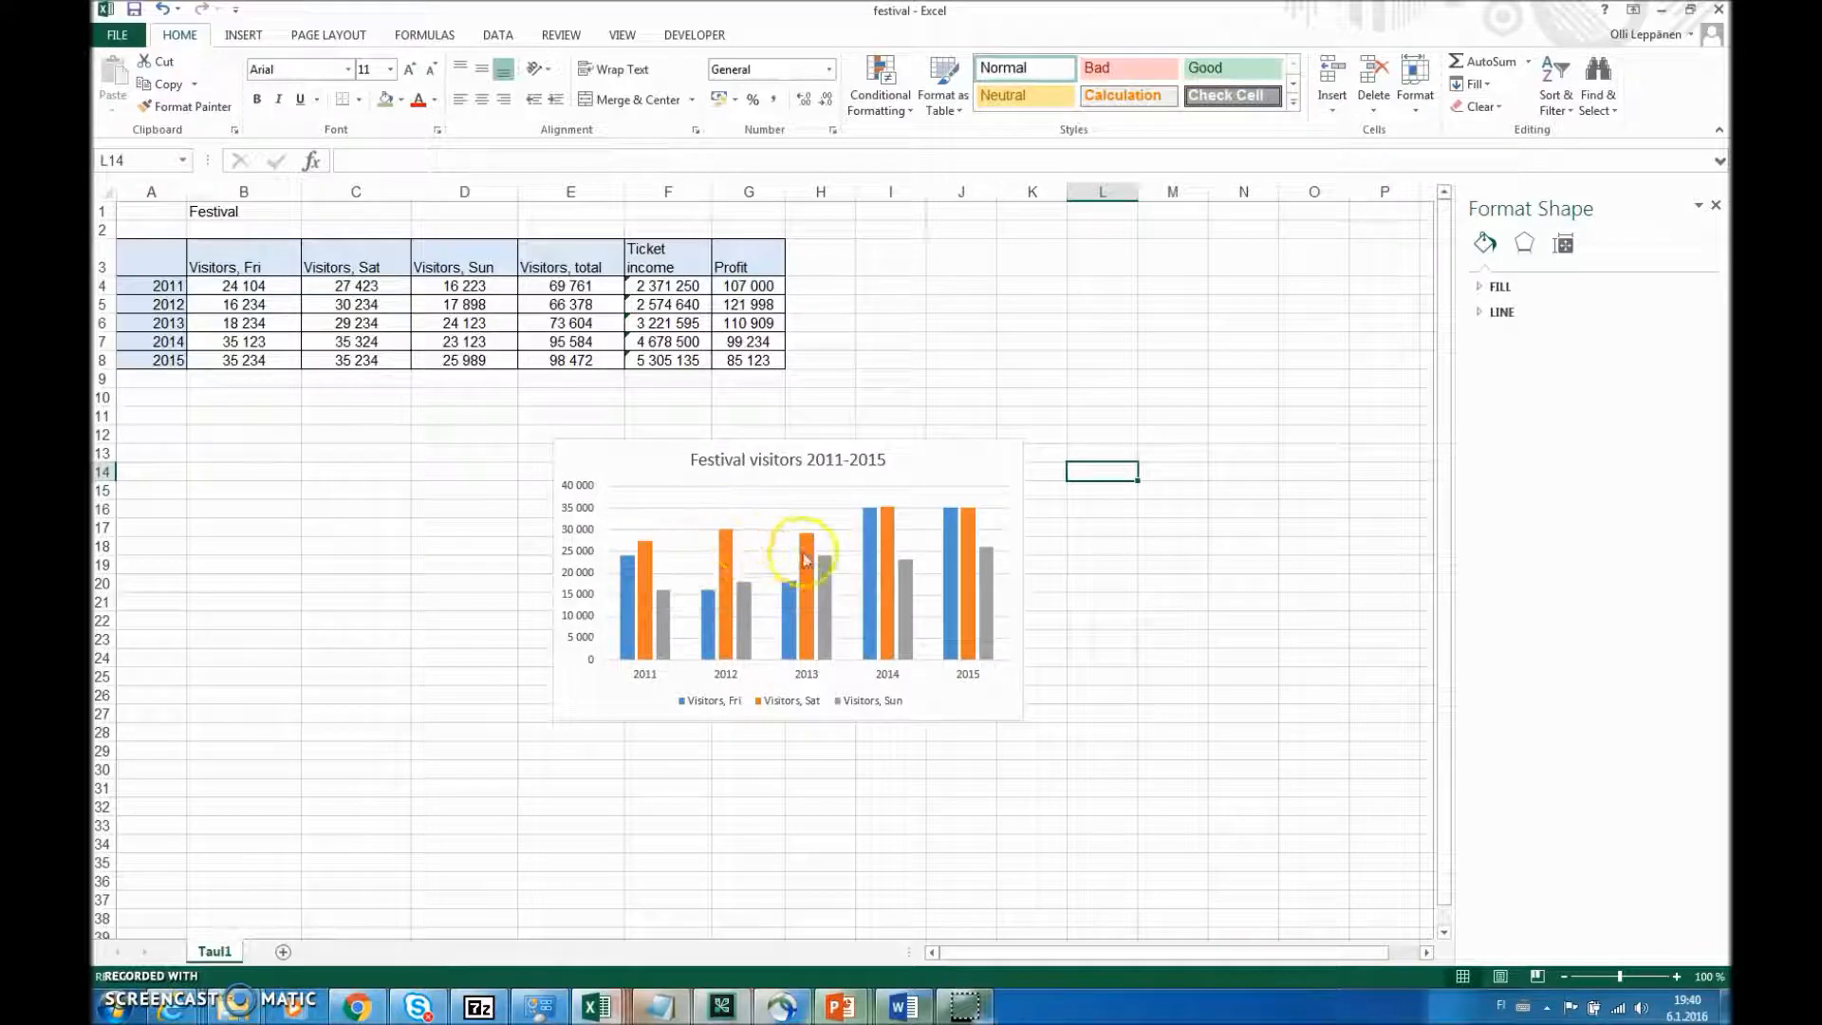
pyautogui.moveTo(793, 596)
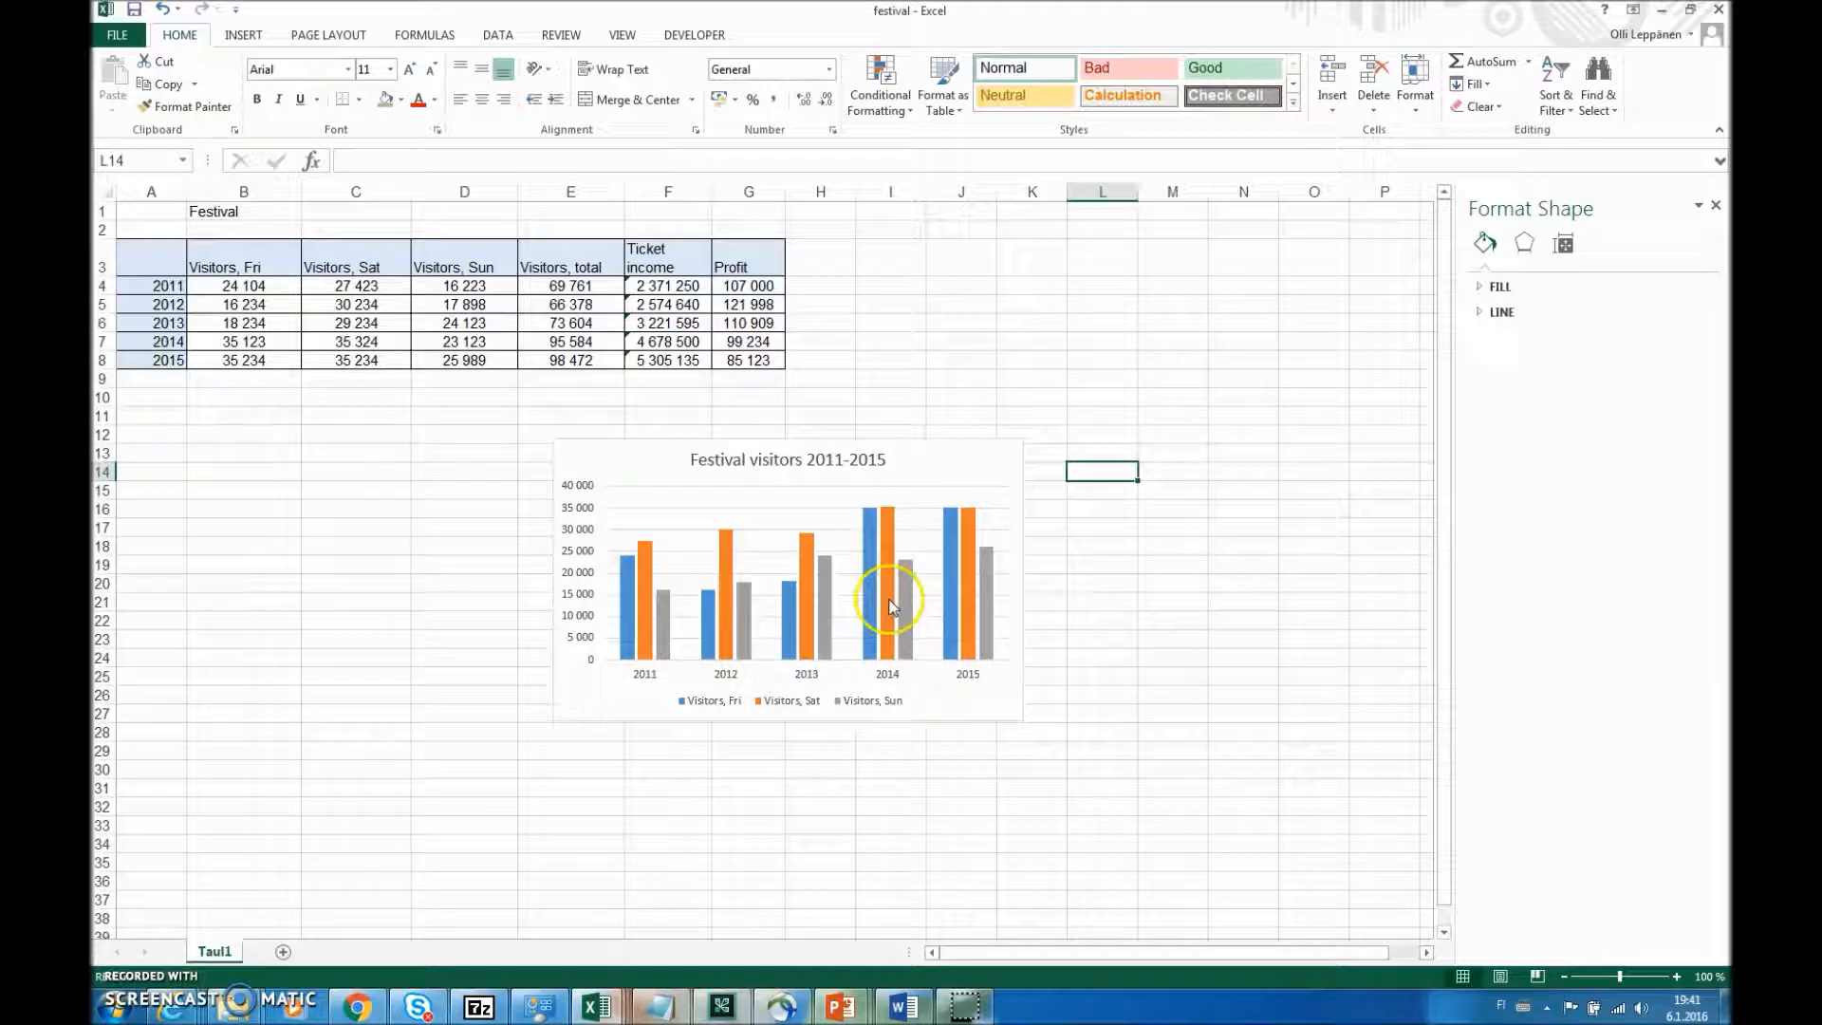
pyautogui.moveTo(906, 634)
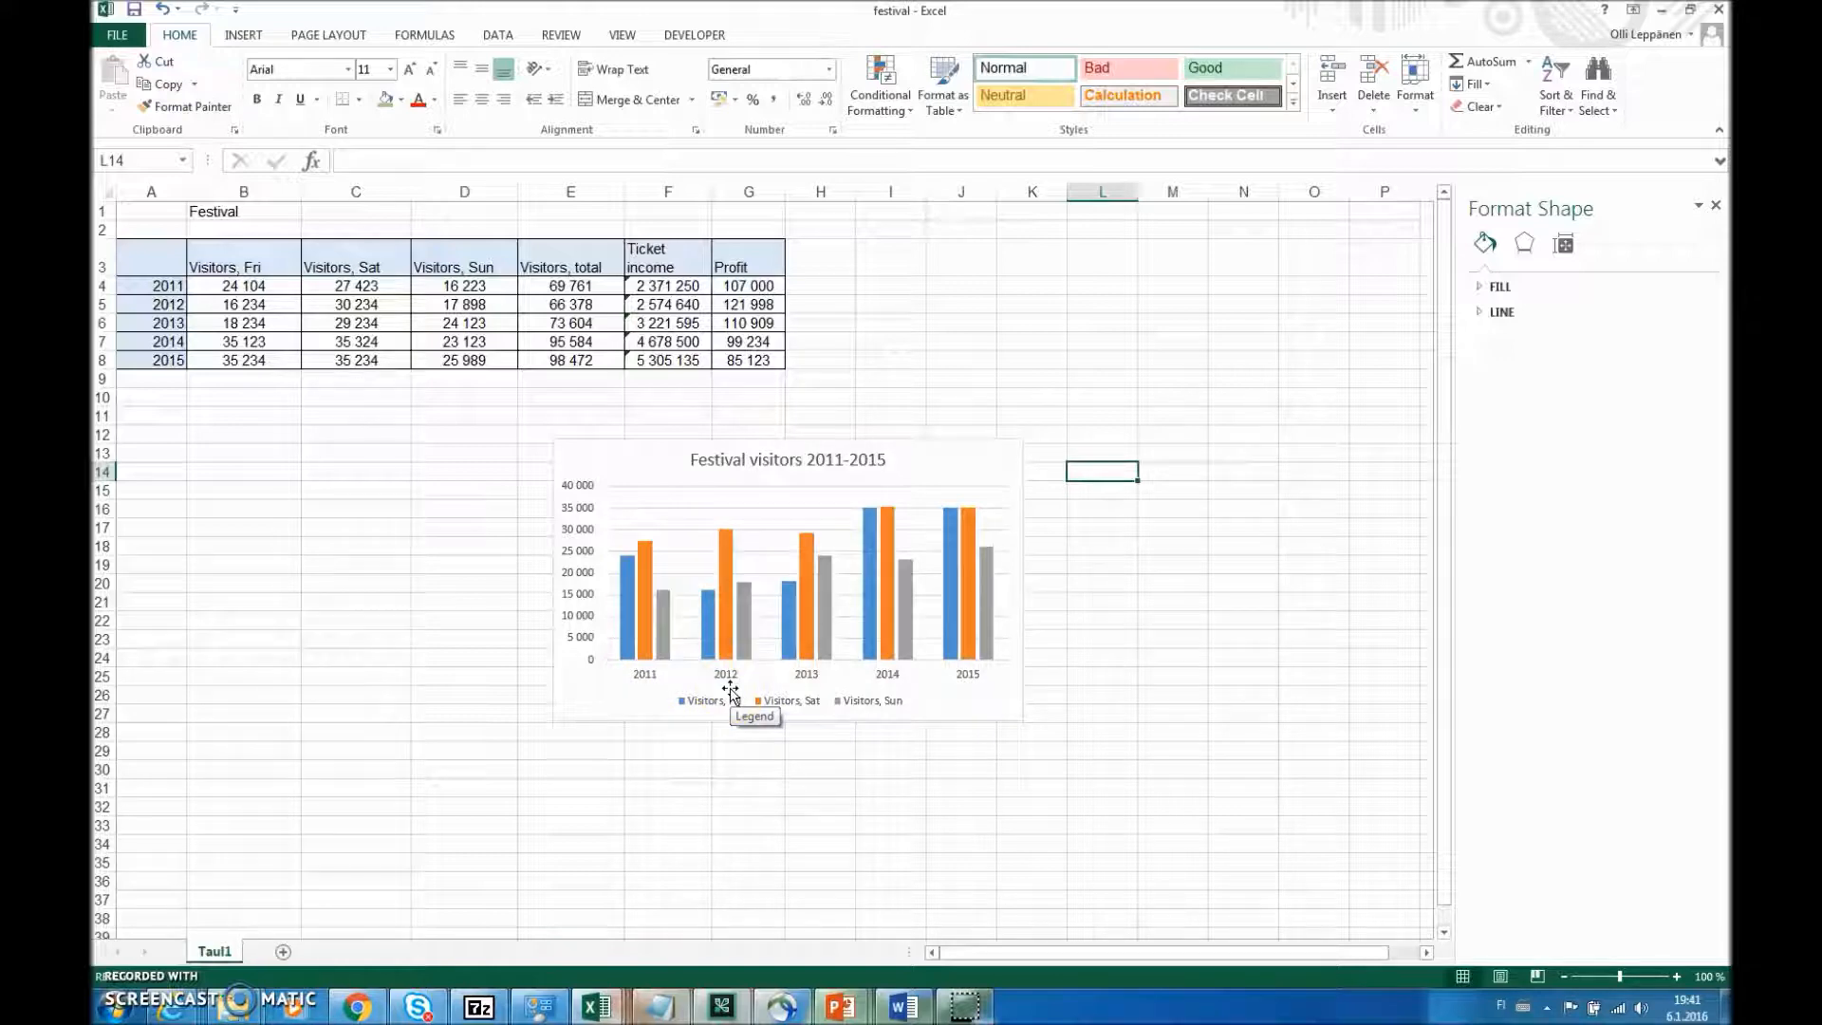
pyautogui.click(806, 462)
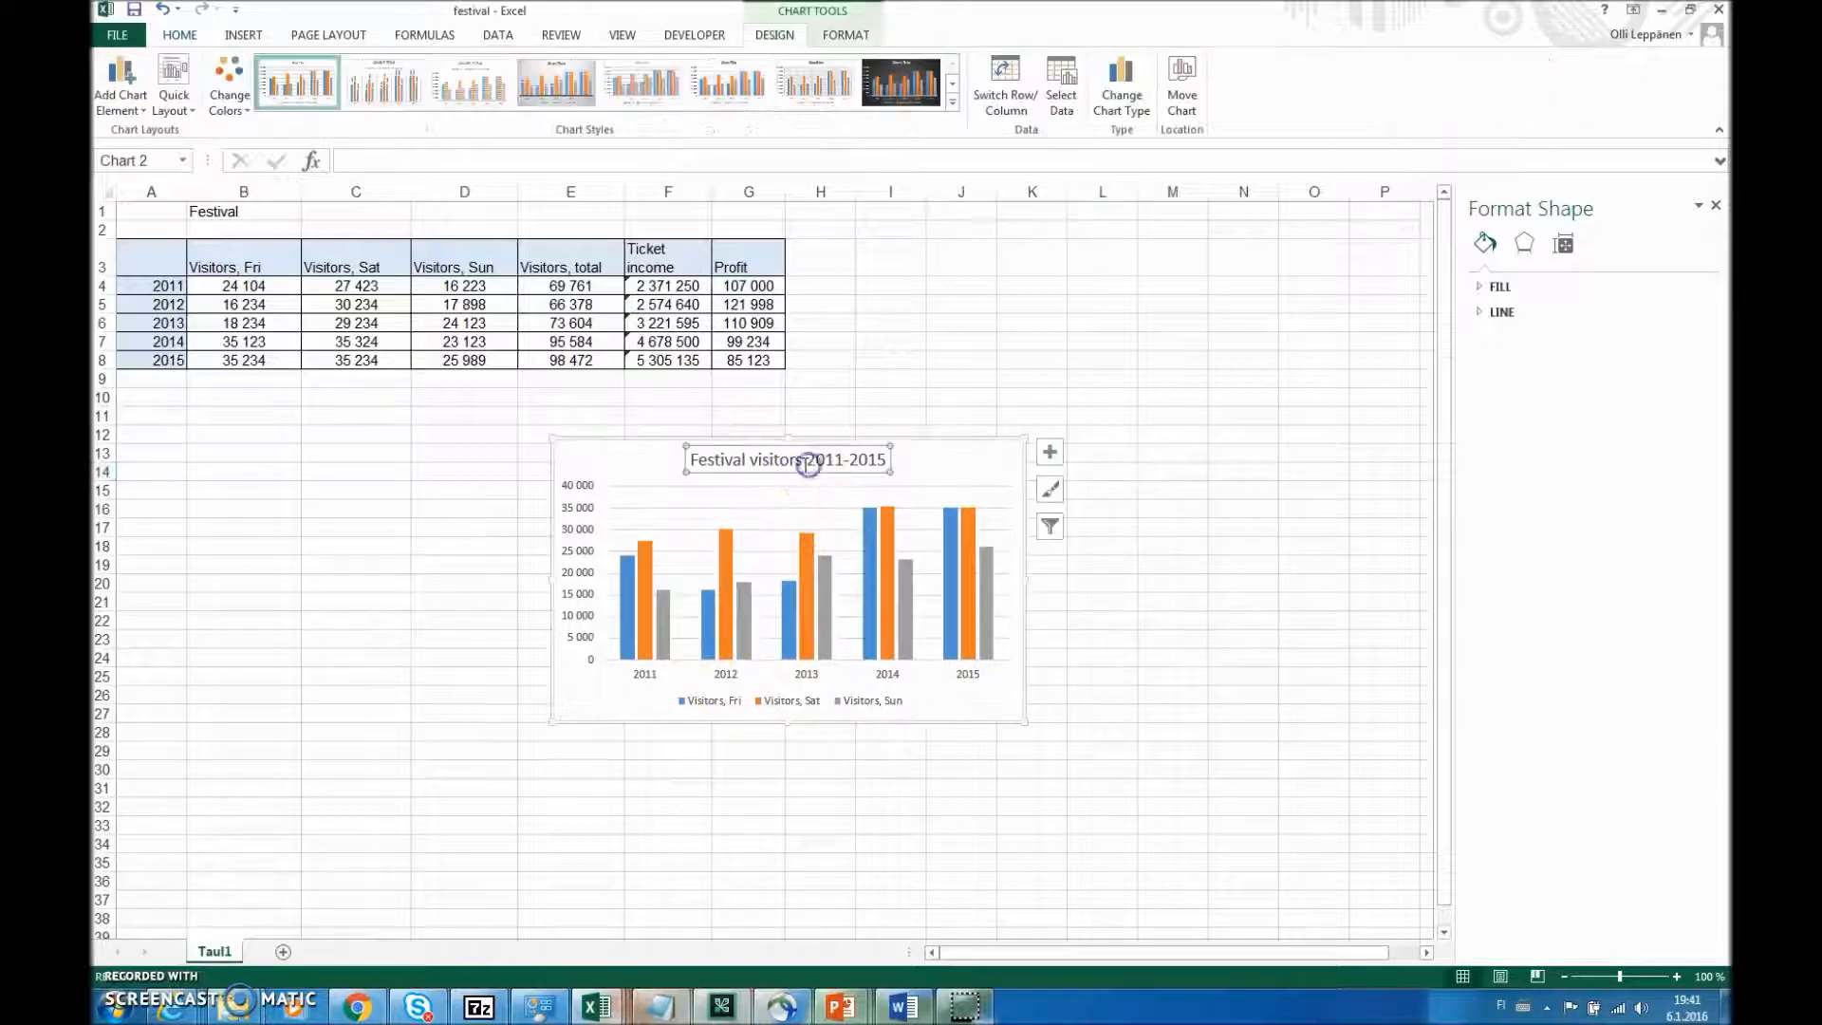
pyautogui.click(982, 477)
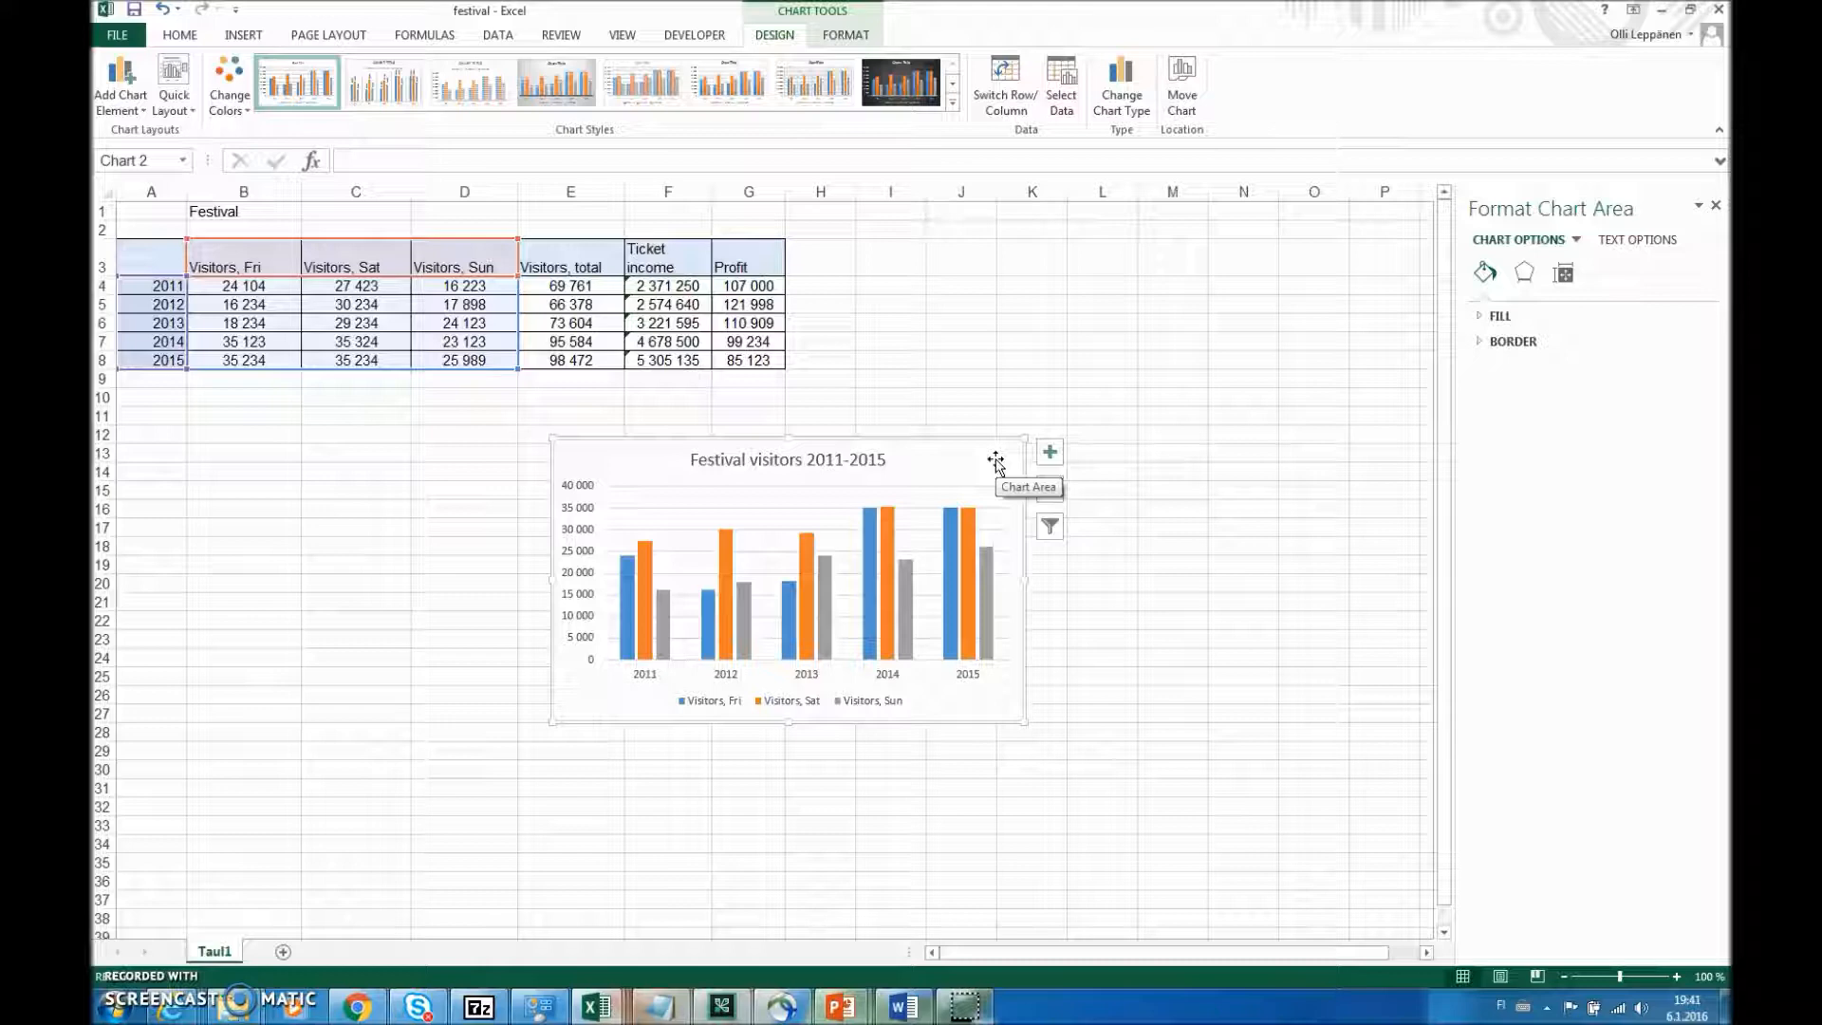
pyautogui.press('Delete')
pyautogui.click(988, 450)
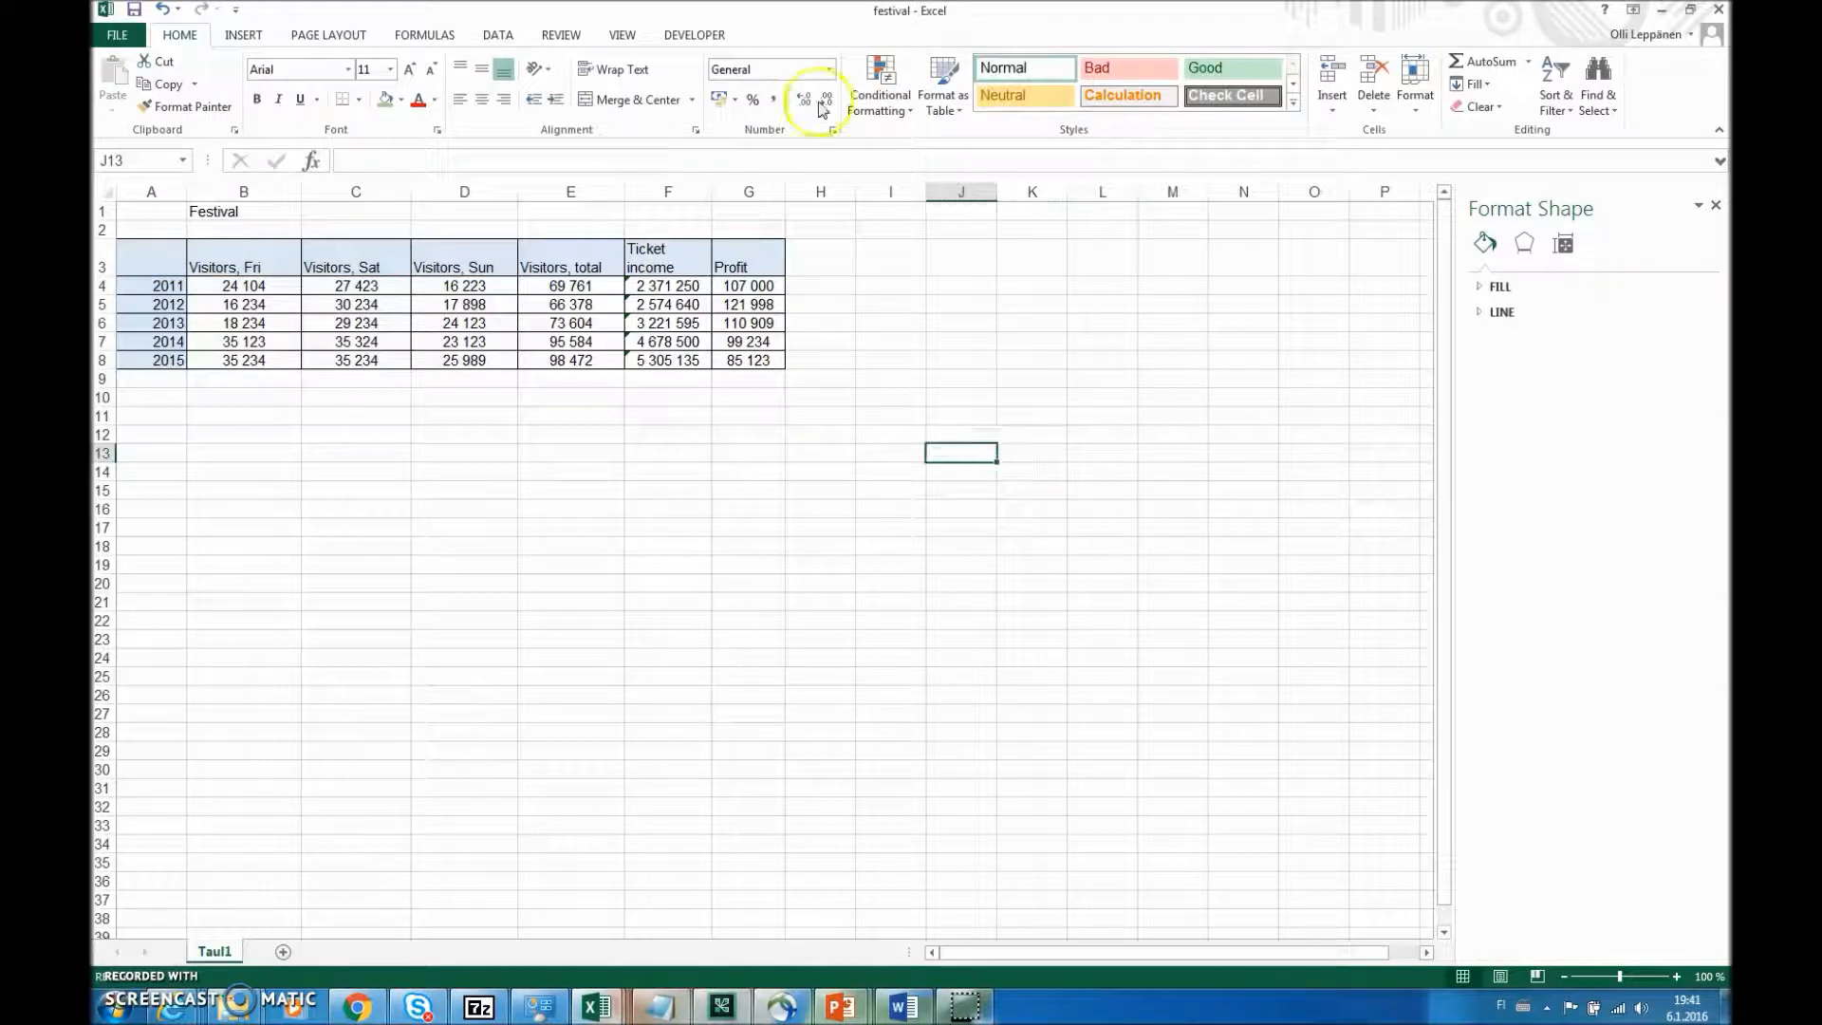
# - Insert a stacked column chart of the daily visitors per year from the range A3:D8
pyautogui.moveTo(160, 270); pyautogui.dragTo(491, 354)
pyautogui.click(249, 35)
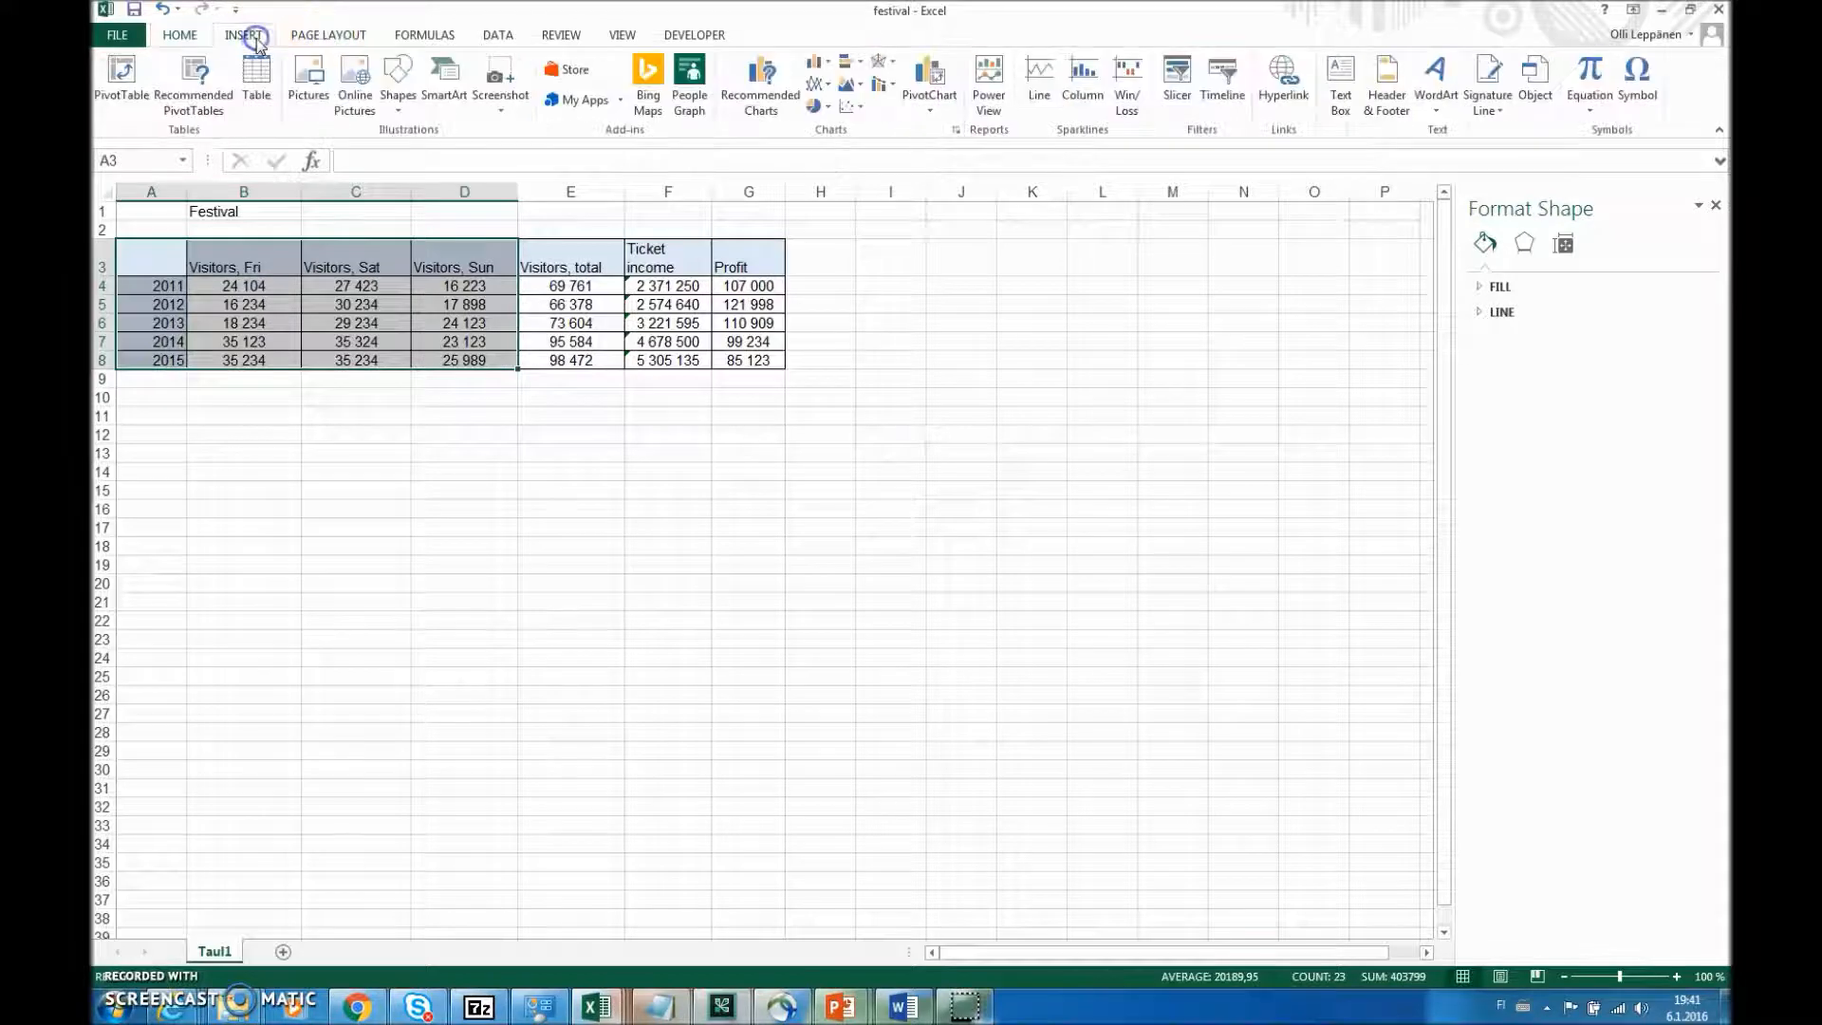
pyautogui.click(816, 63)
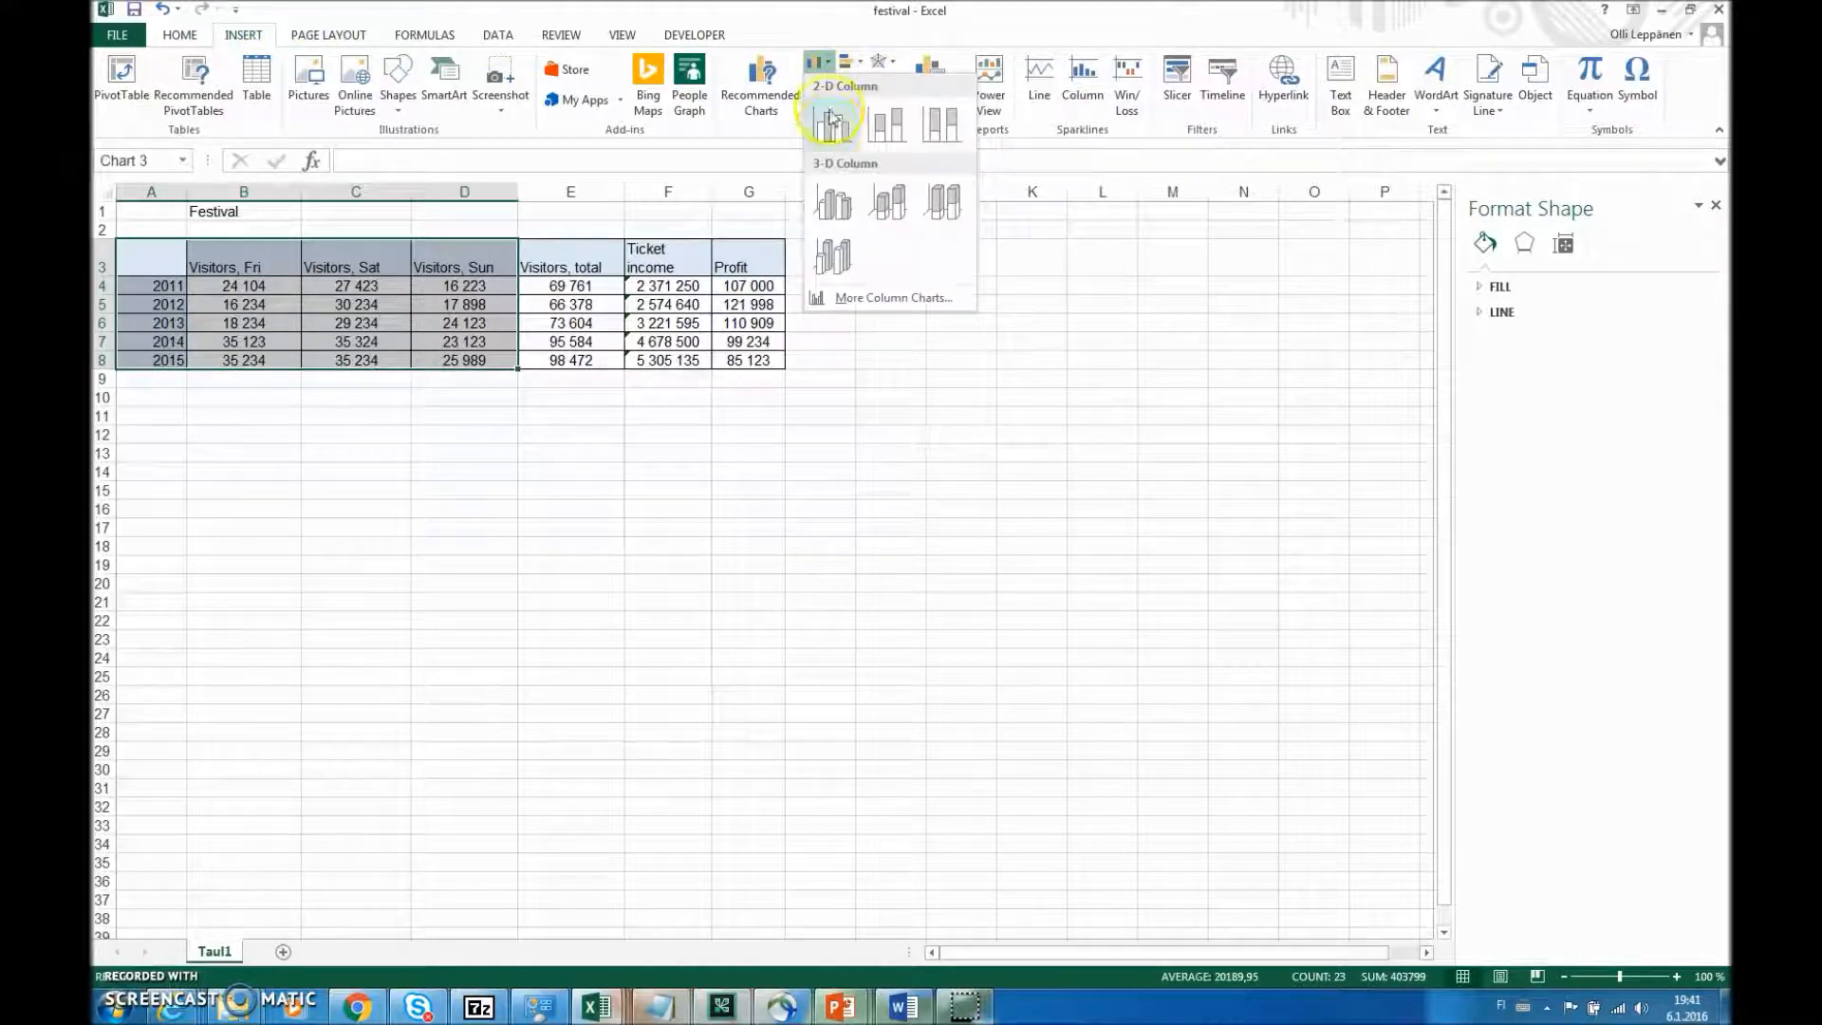
pyautogui.click(885, 133)
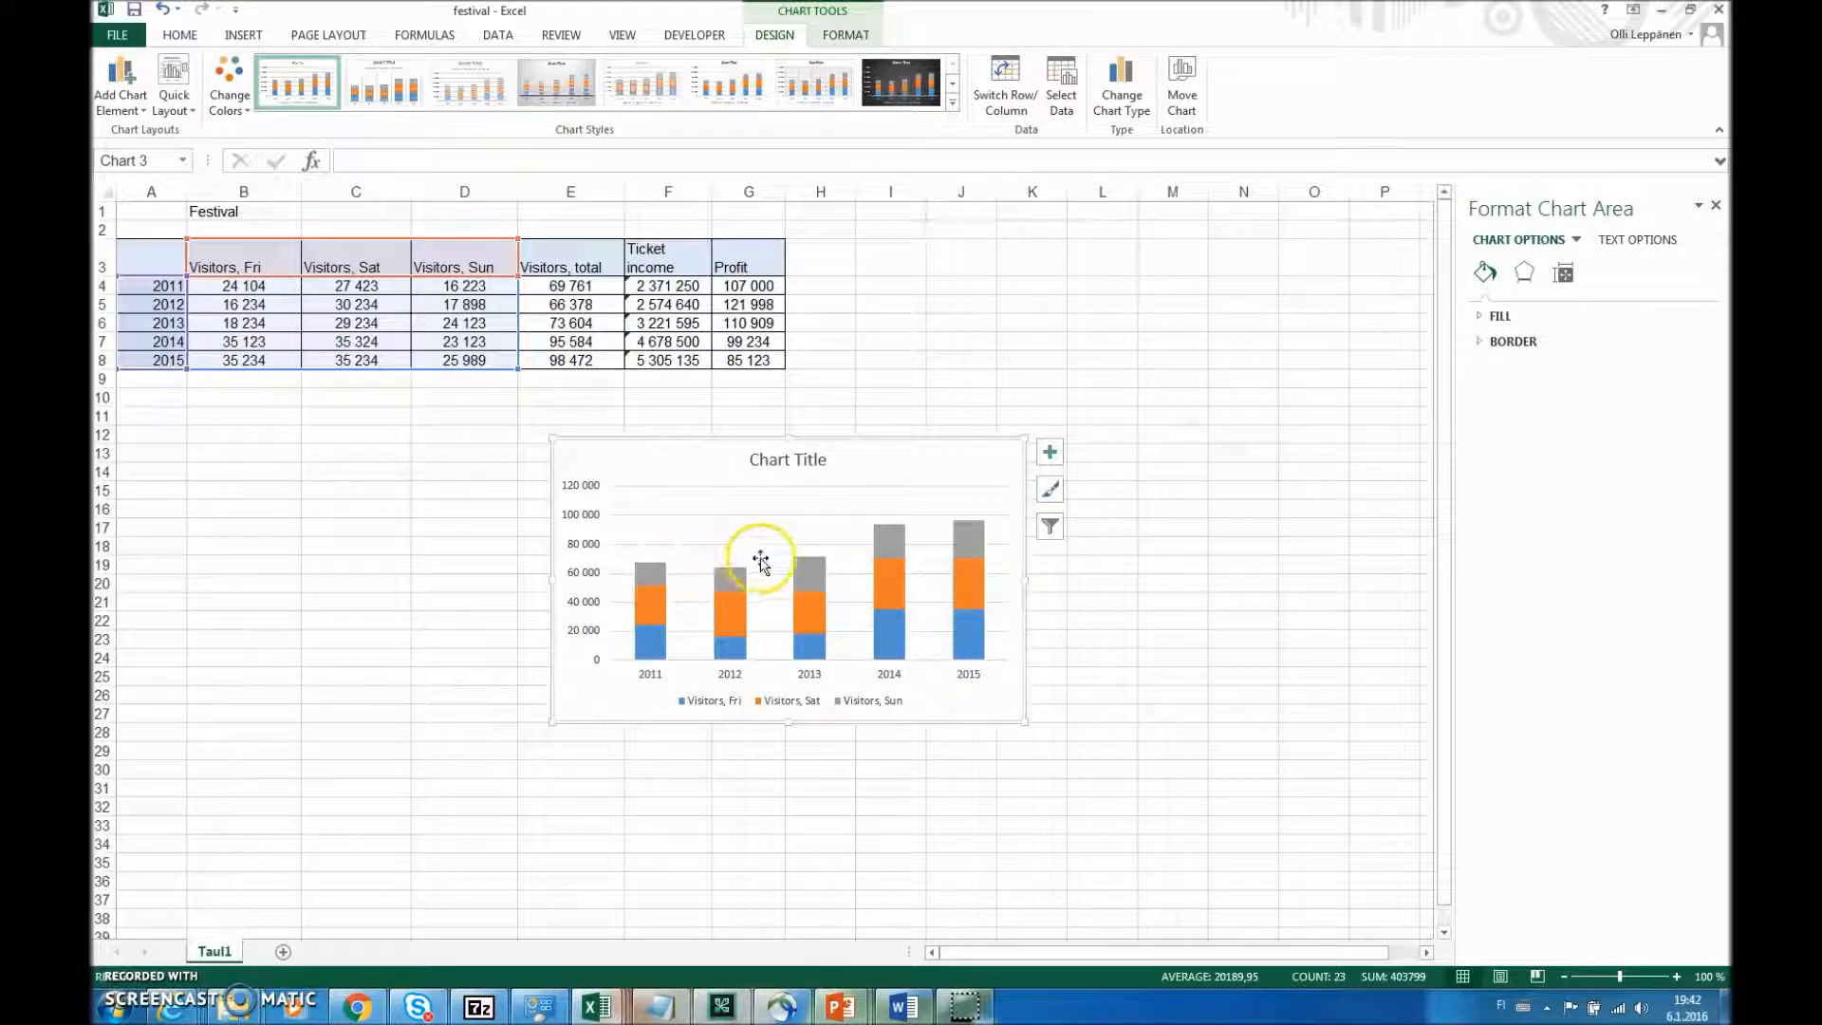
# - Delete the stacked column chart from the worksheet
pyautogui.moveTo(883, 542)
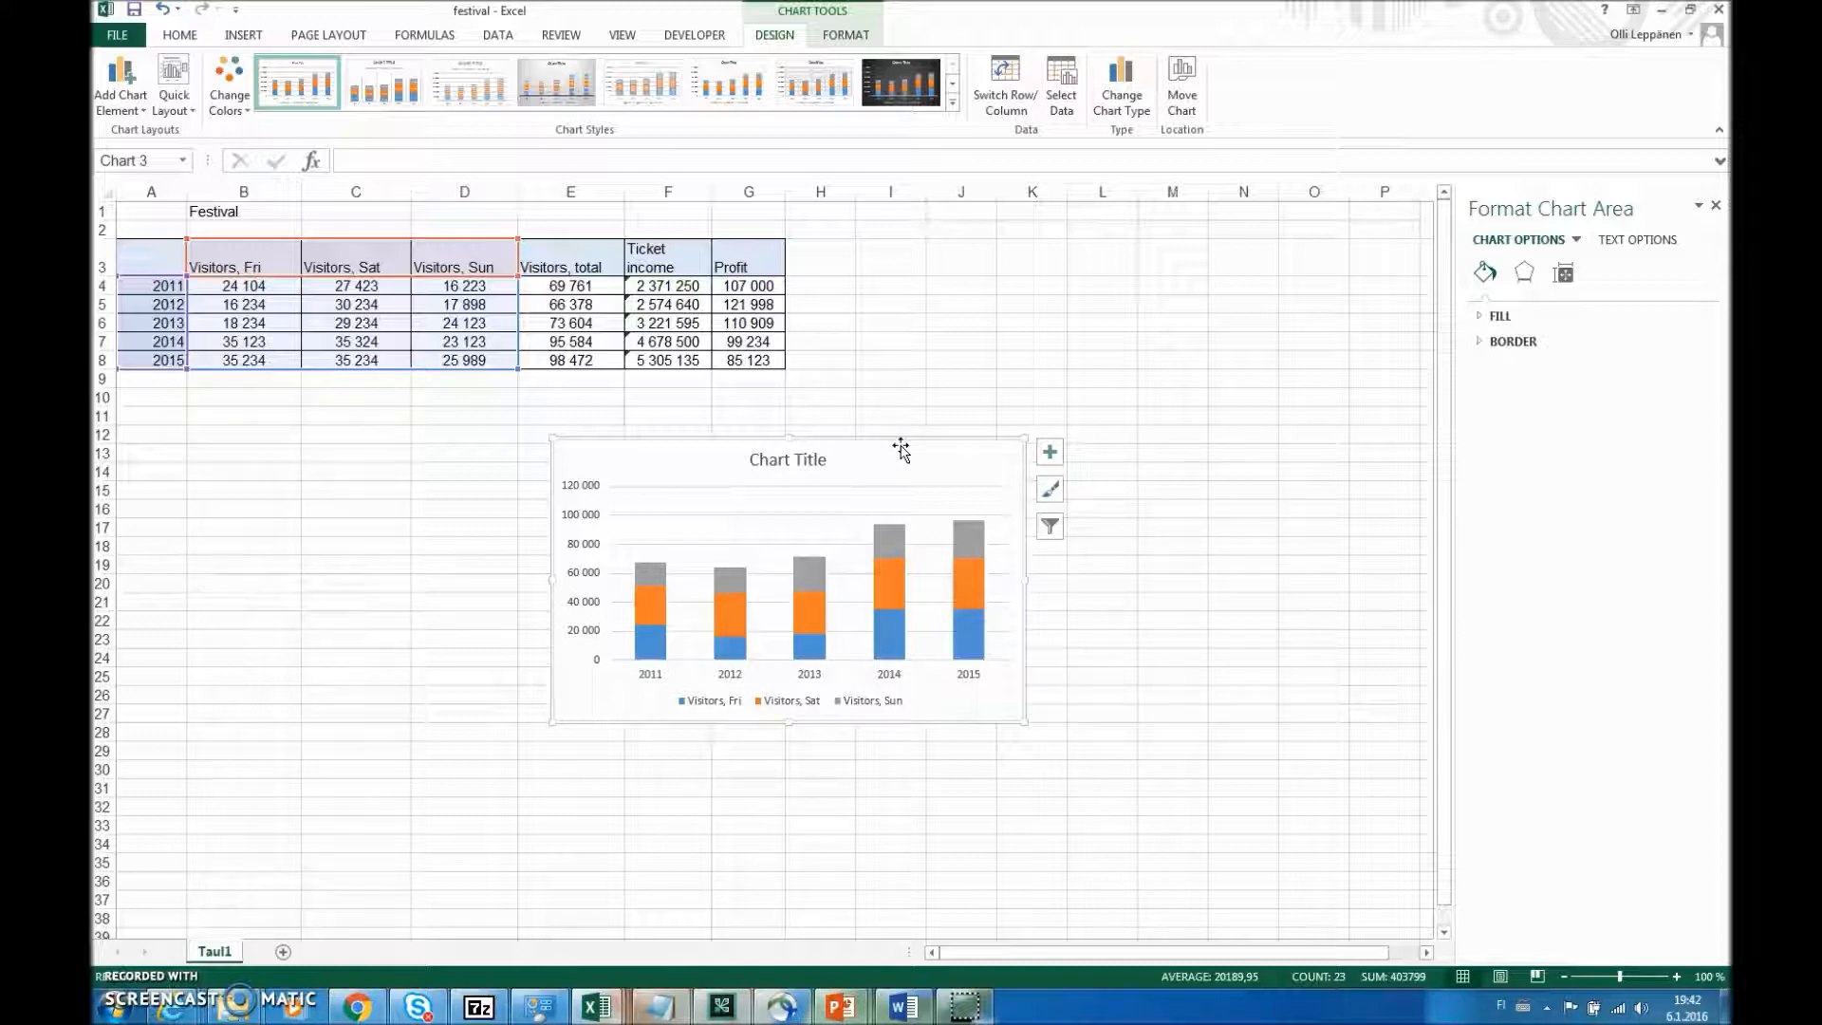
pyautogui.press('Delete')
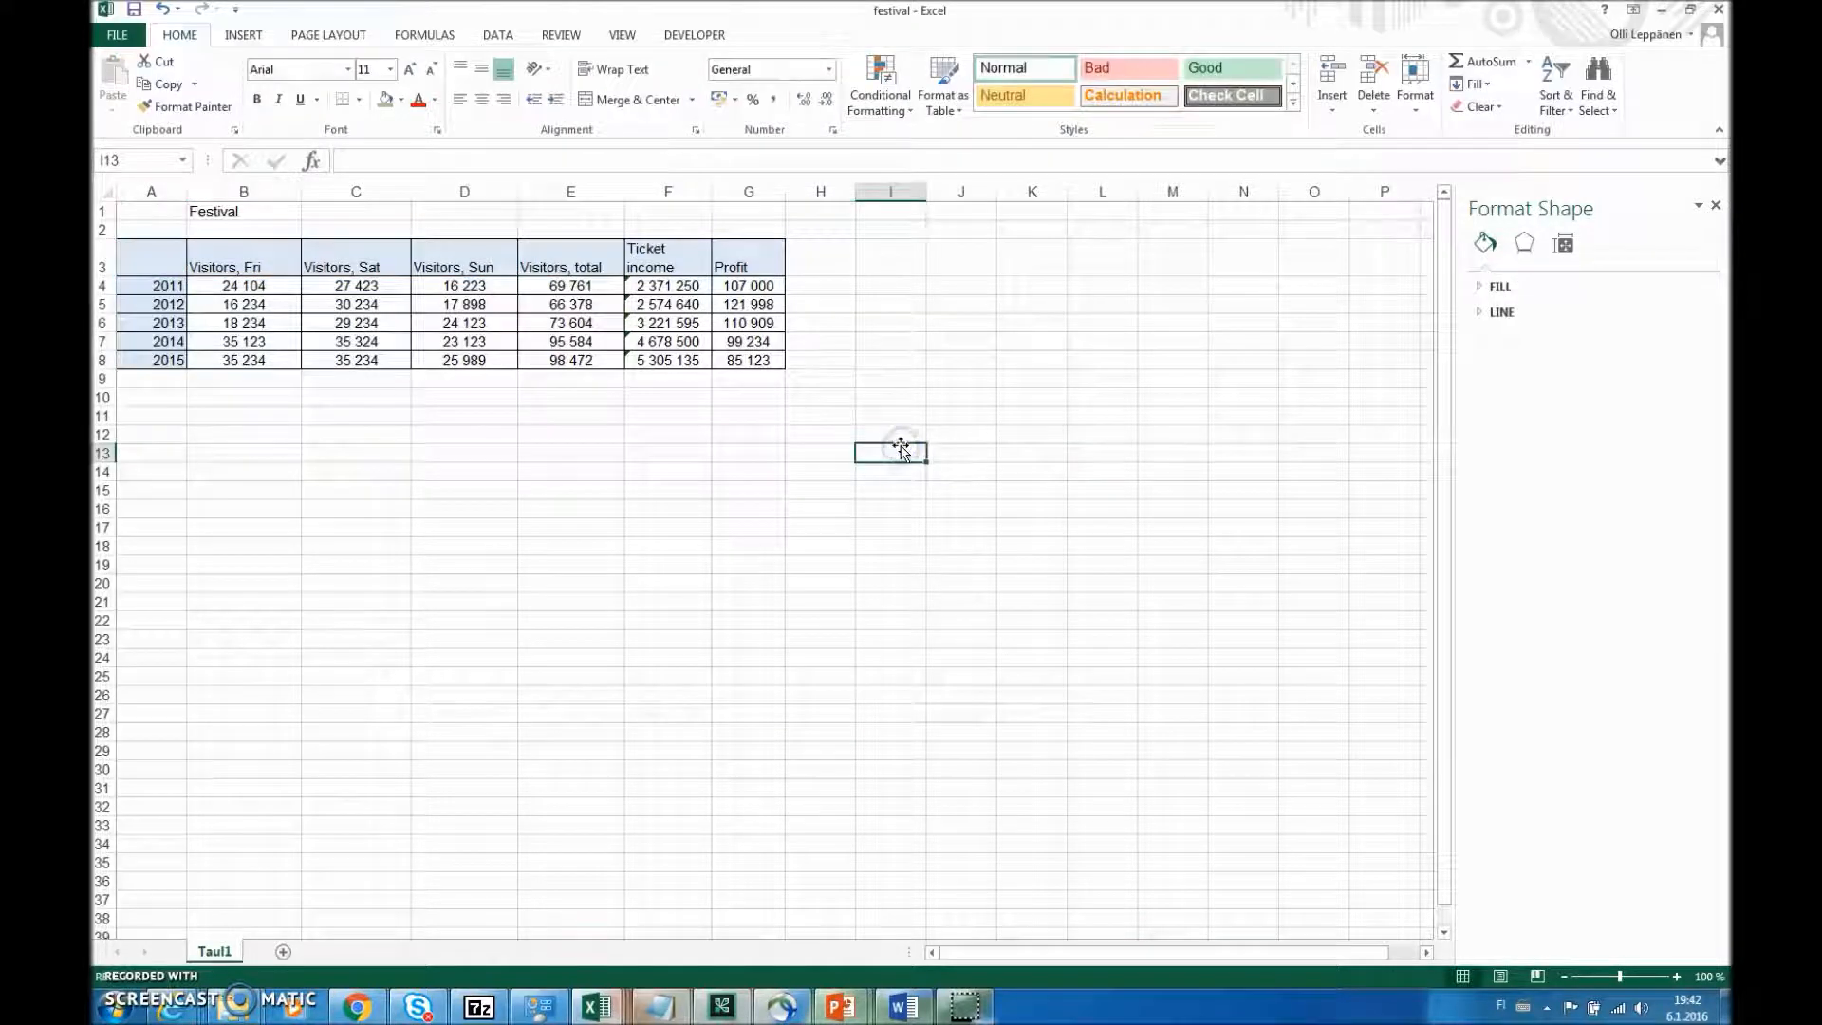
# - Insert a 2-D line chart of the yearly visitor totals in E4:E8
pyautogui.click(233, 38)
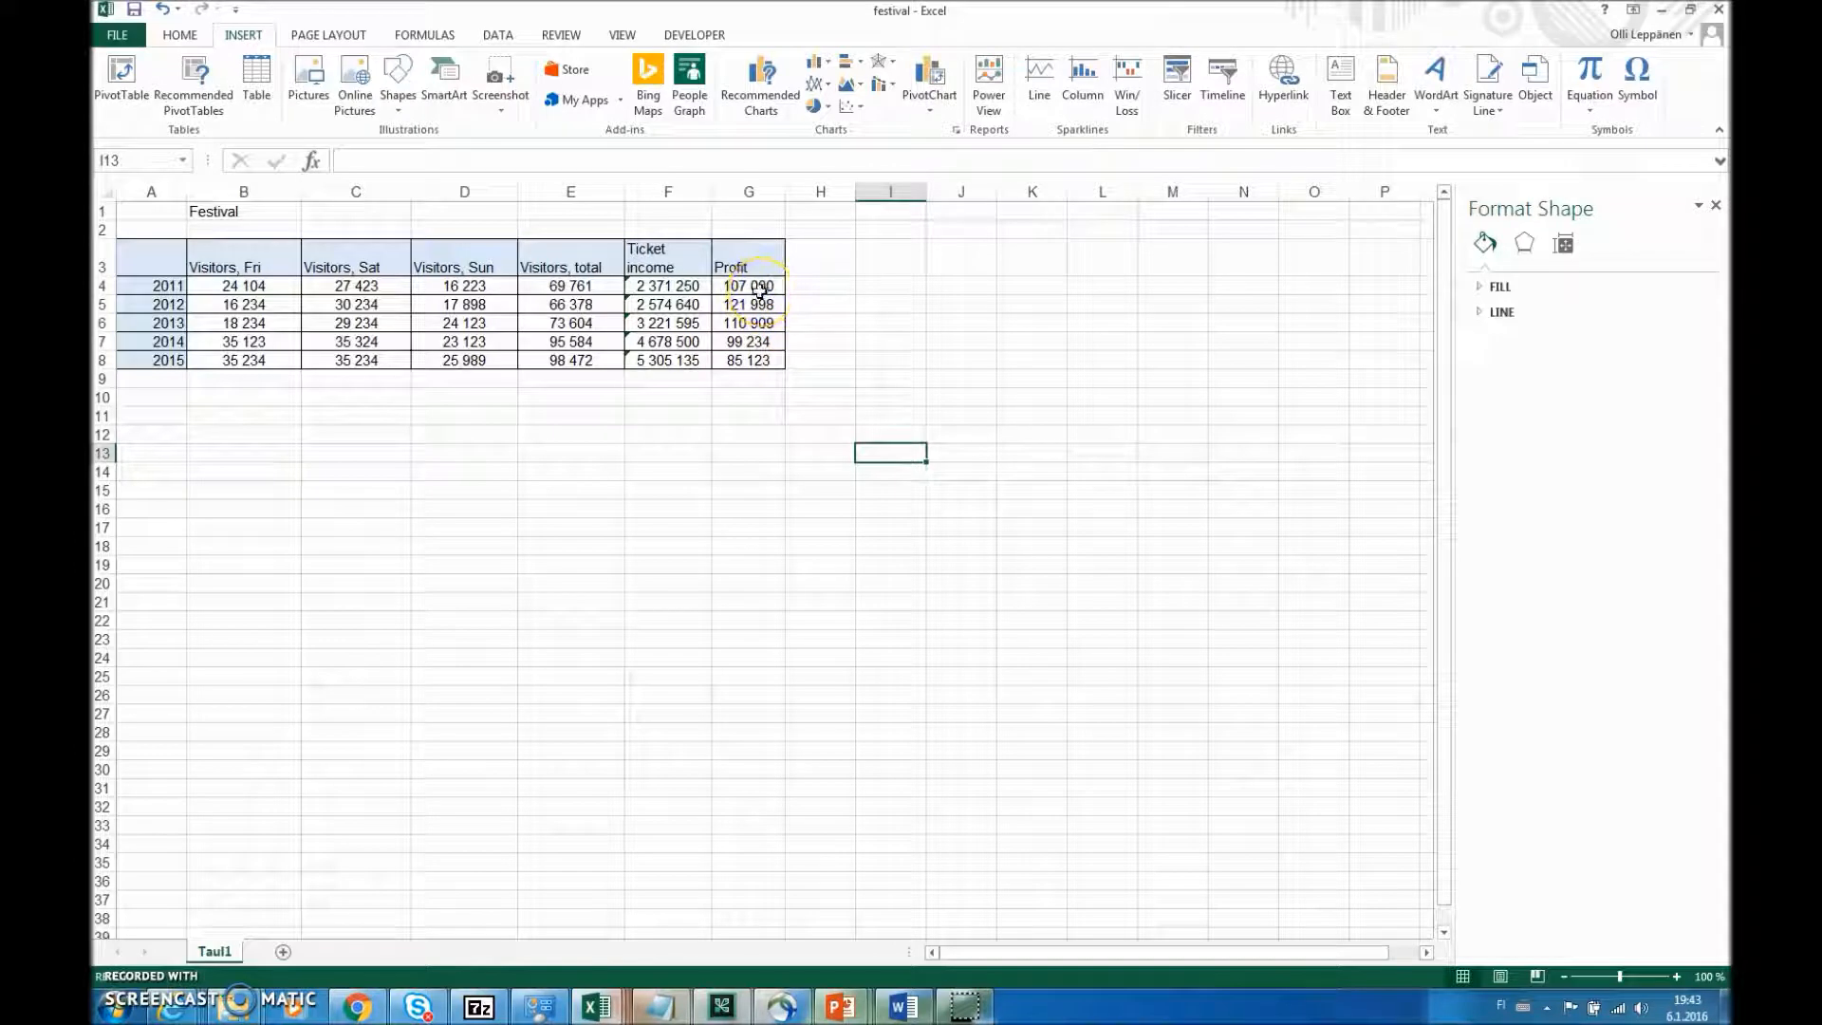
pyautogui.moveTo(568, 286); pyautogui.dragTo(567, 362)
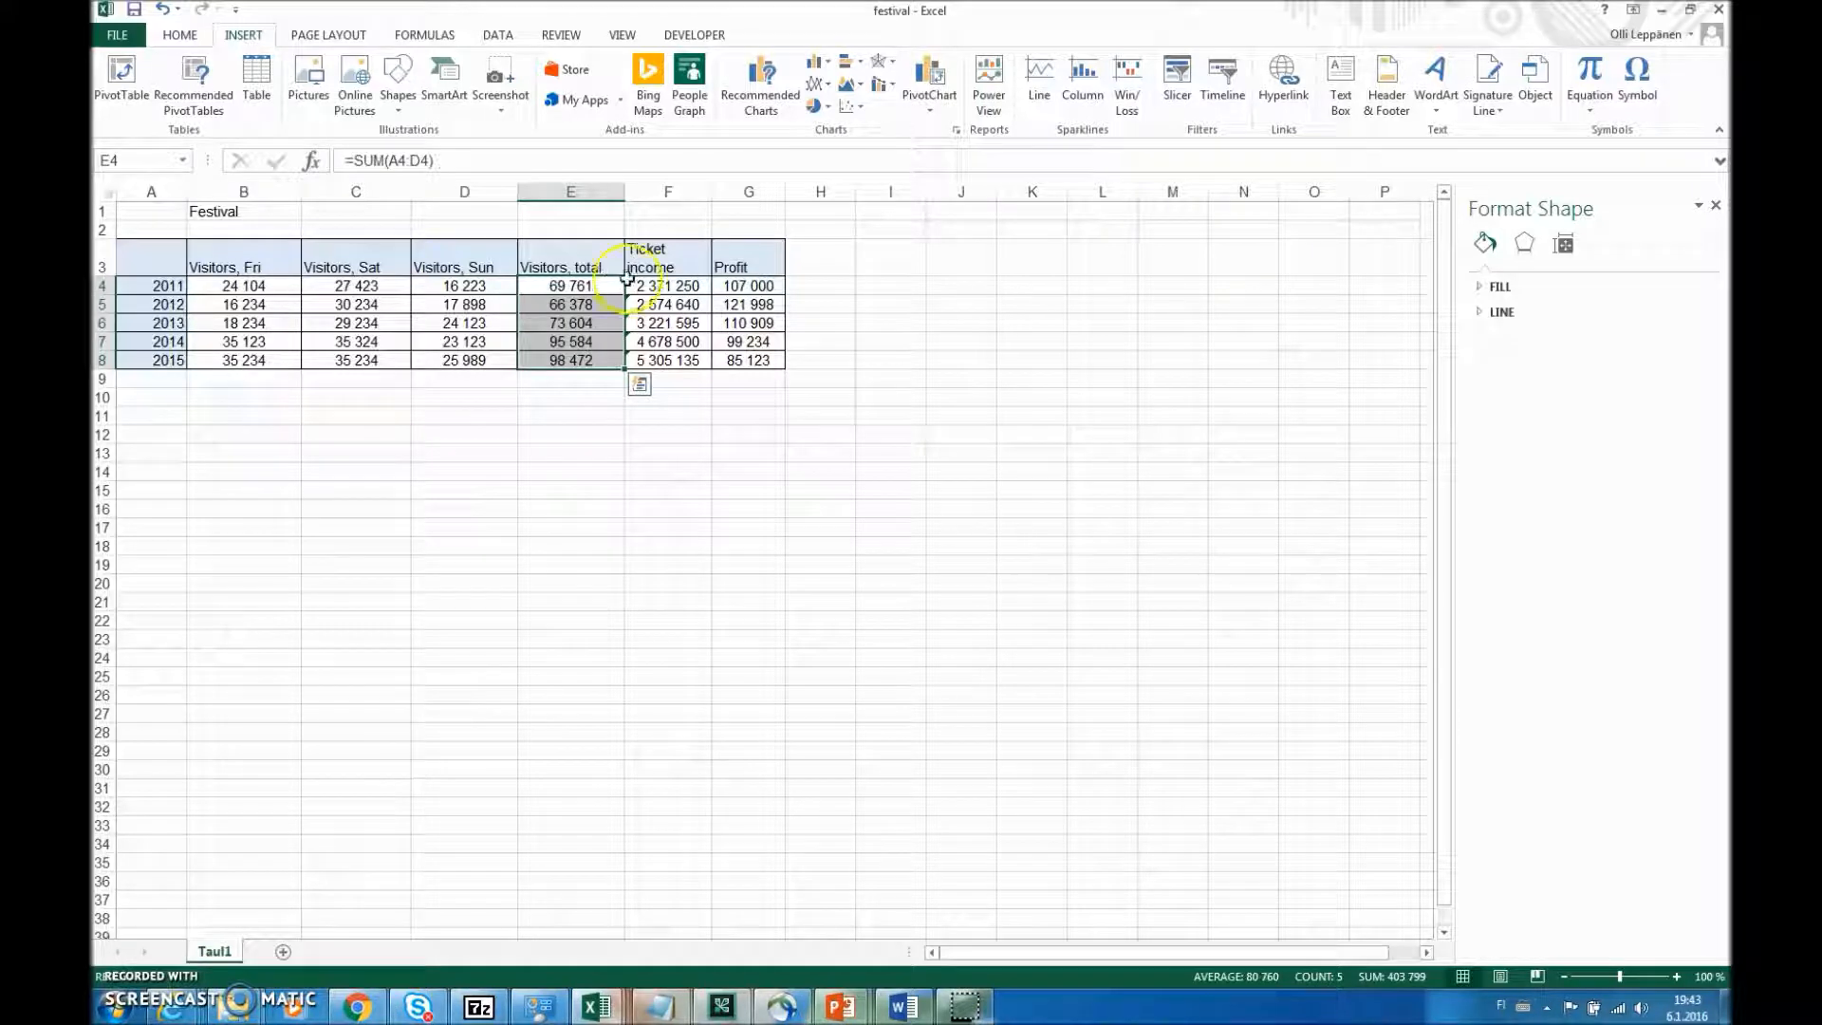
pyautogui.click(820, 86)
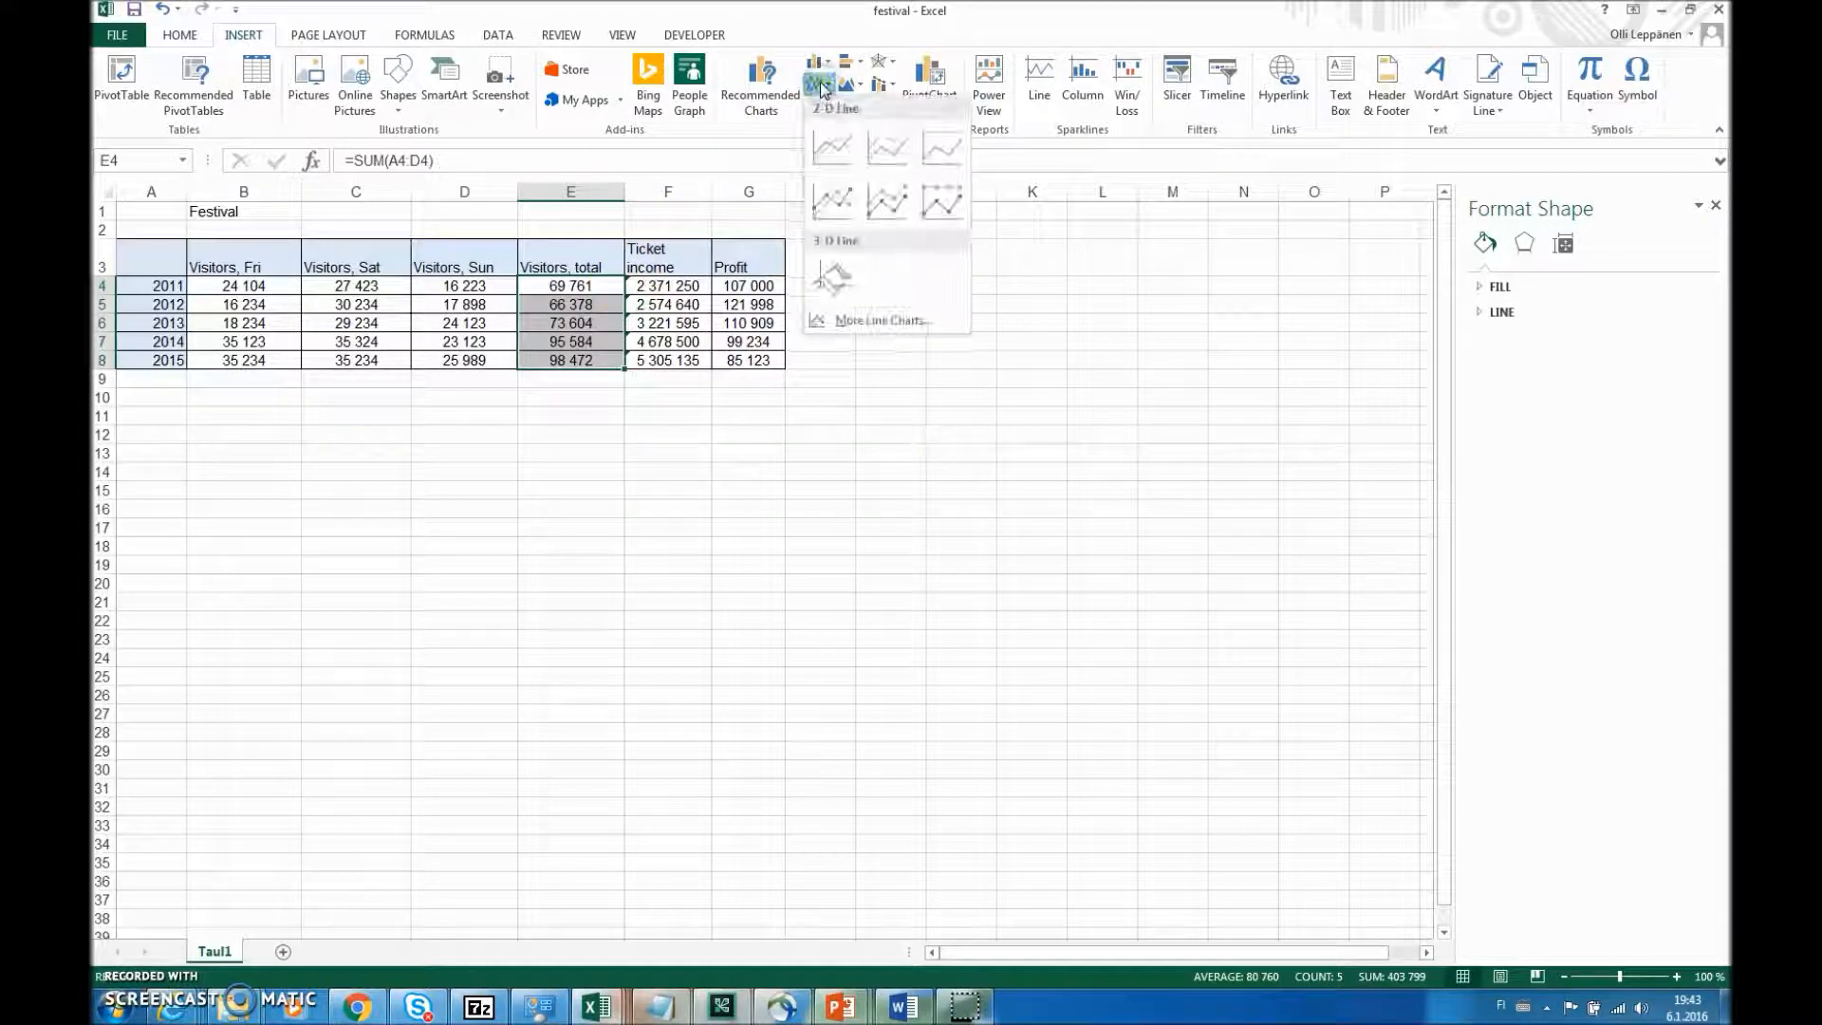
pyautogui.click(846, 169)
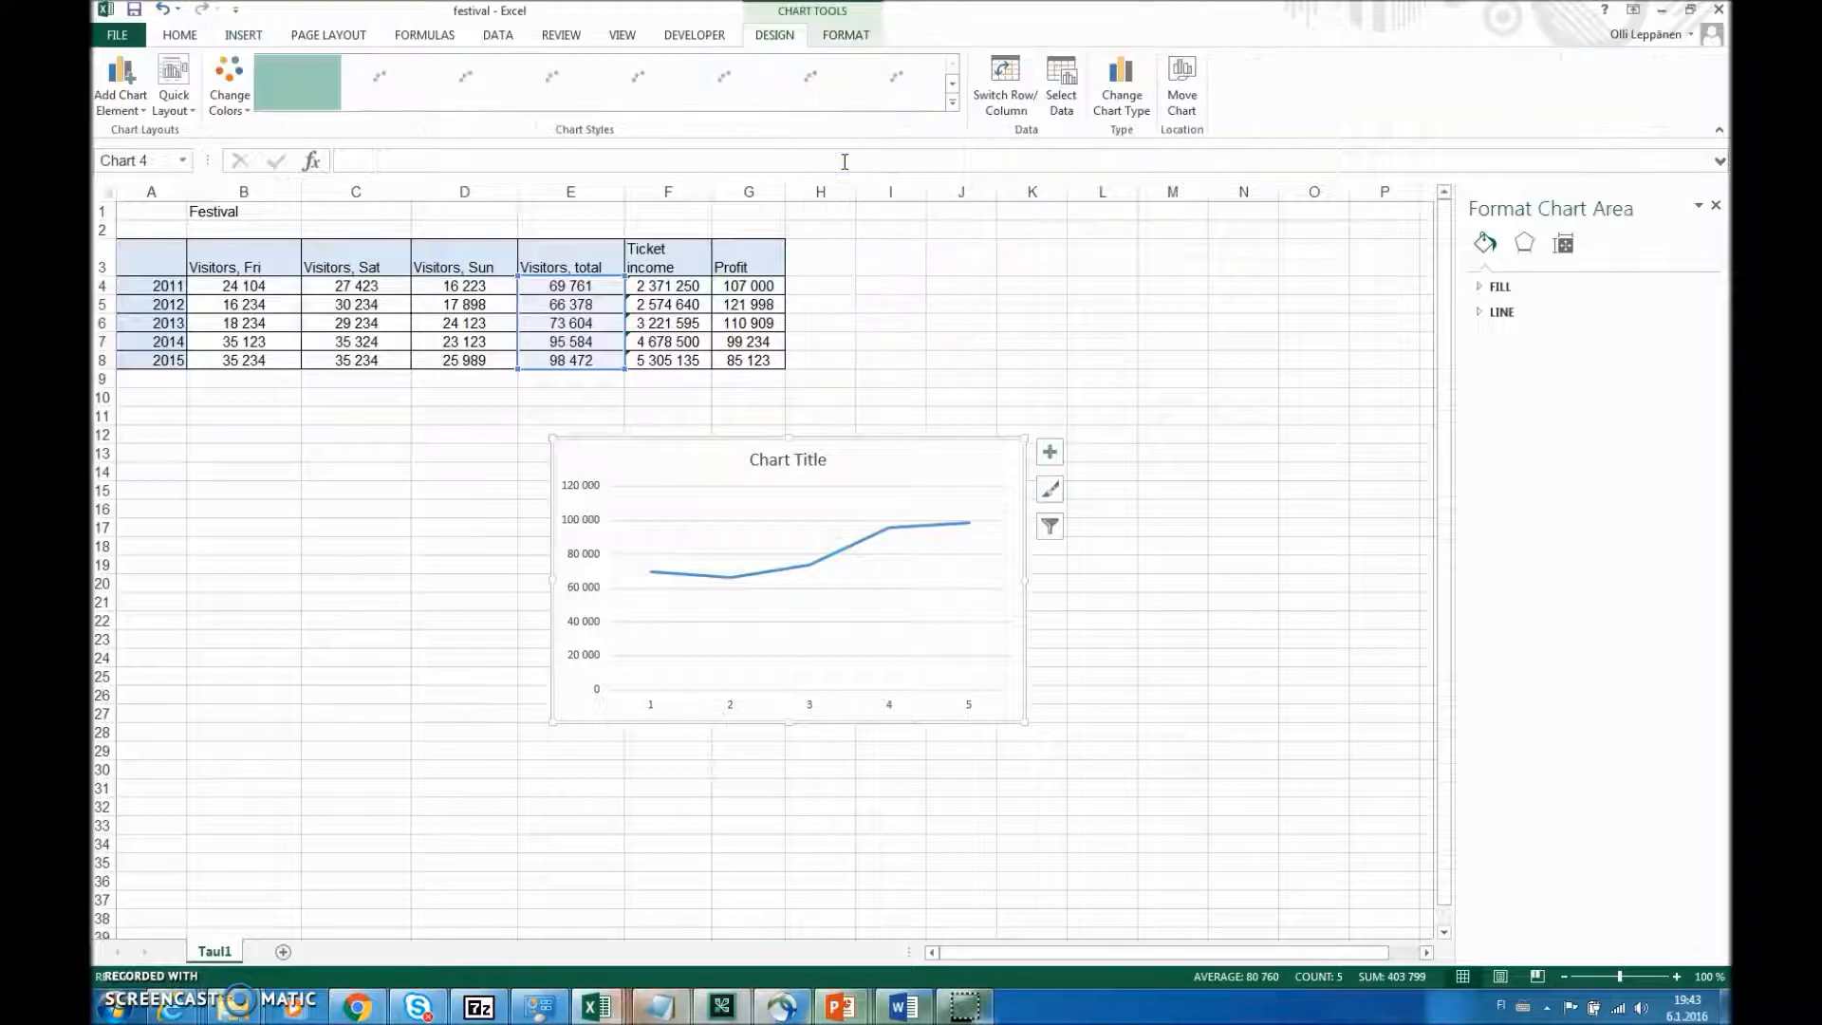
# - Set the visitor line chart's horizontal axis labels to the years in A4:A8
pyautogui.rightClick(986, 464)
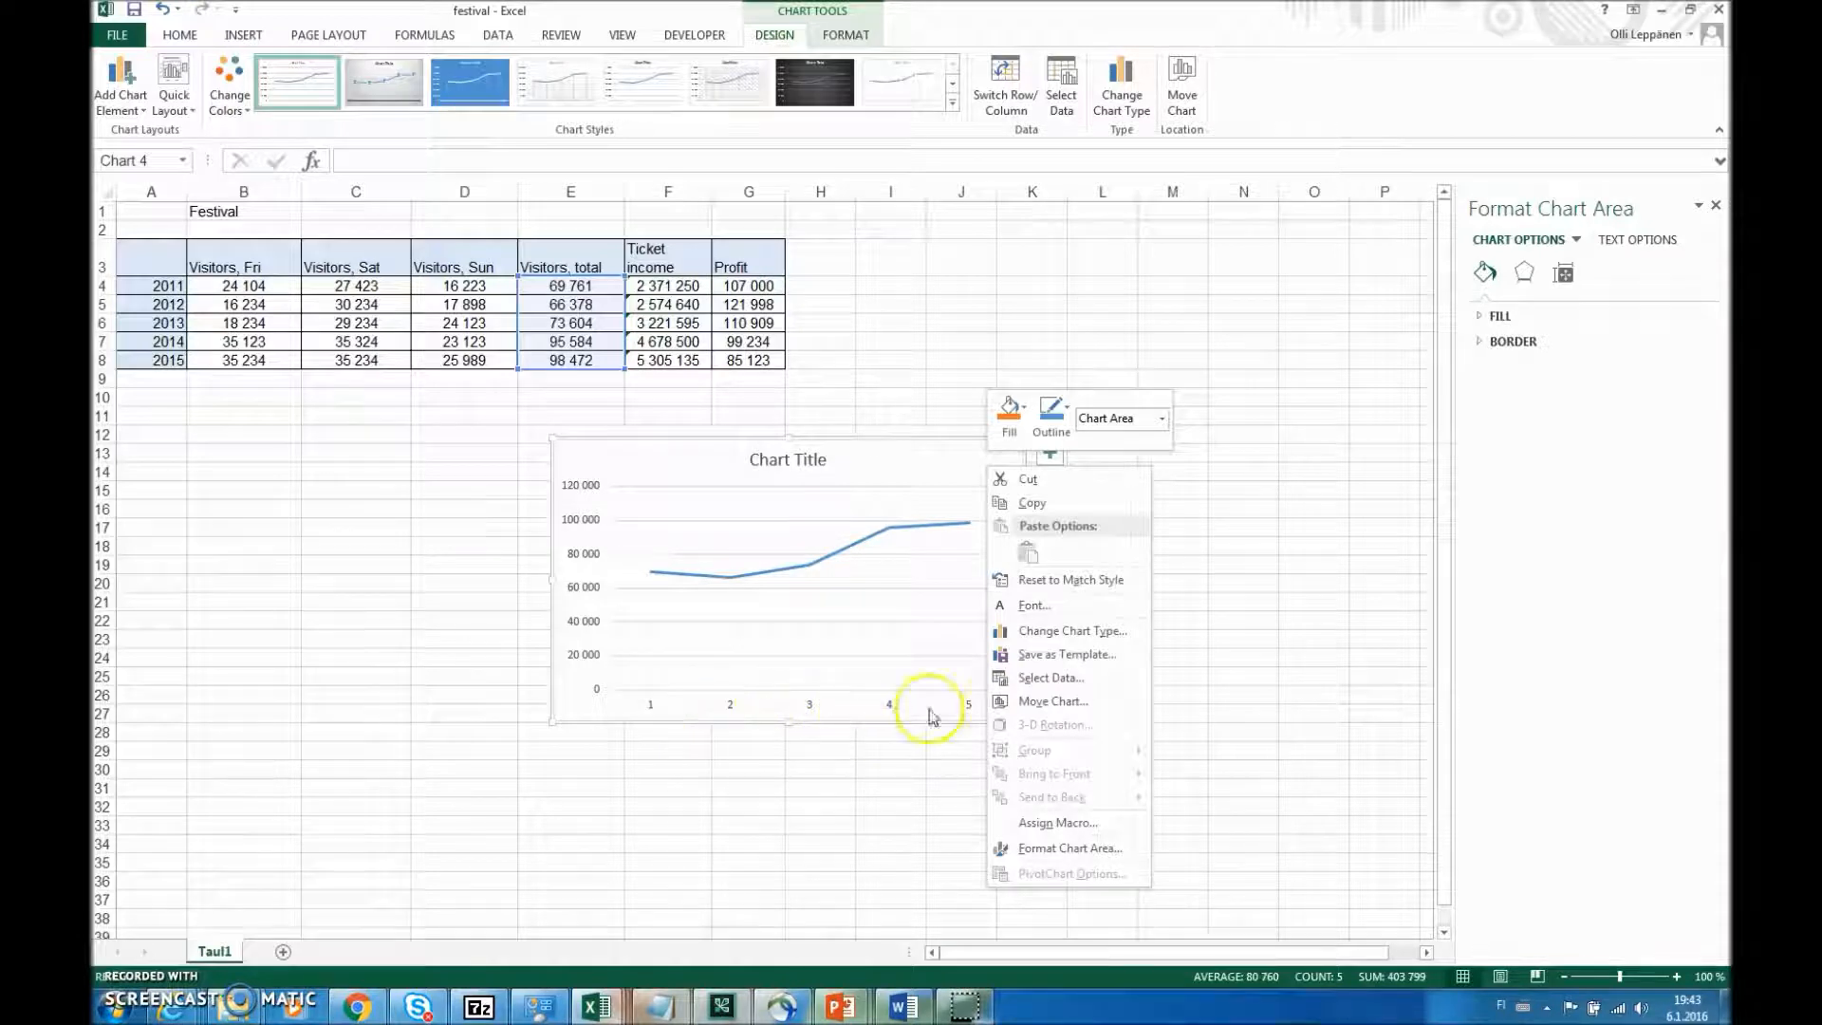
pyautogui.click(1052, 678)
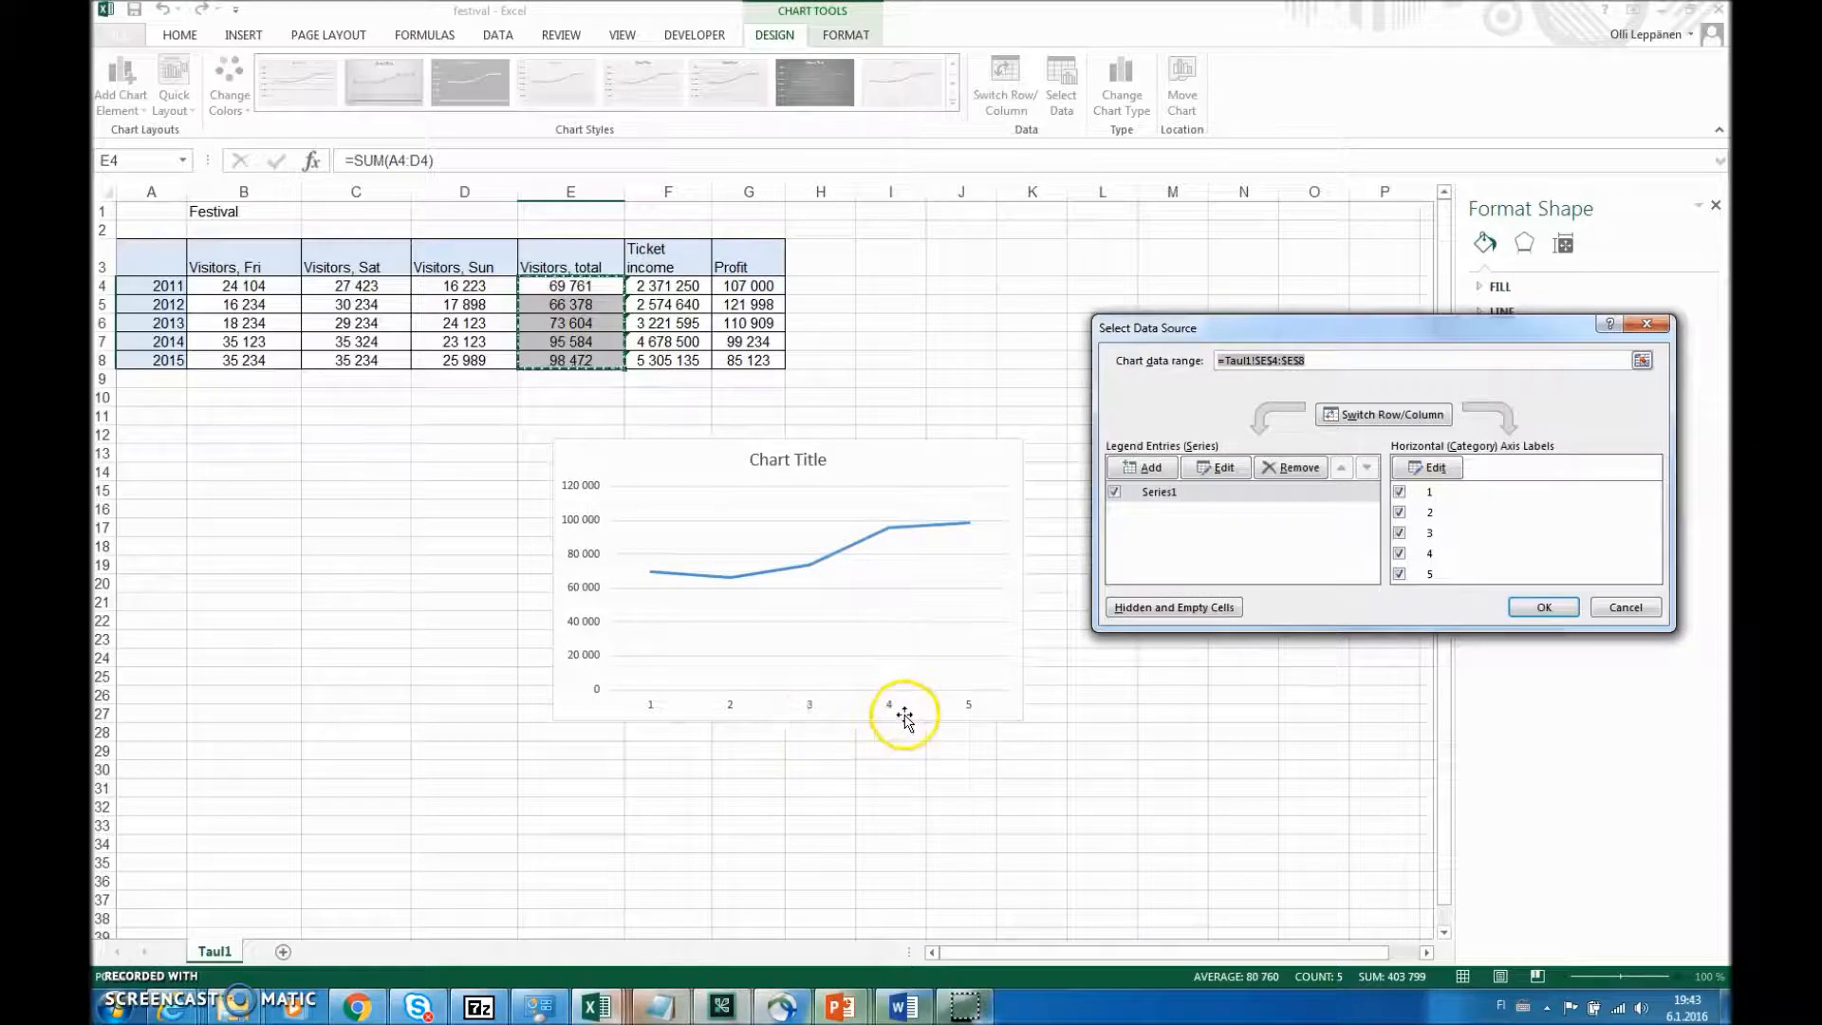
pyautogui.click(1455, 477)
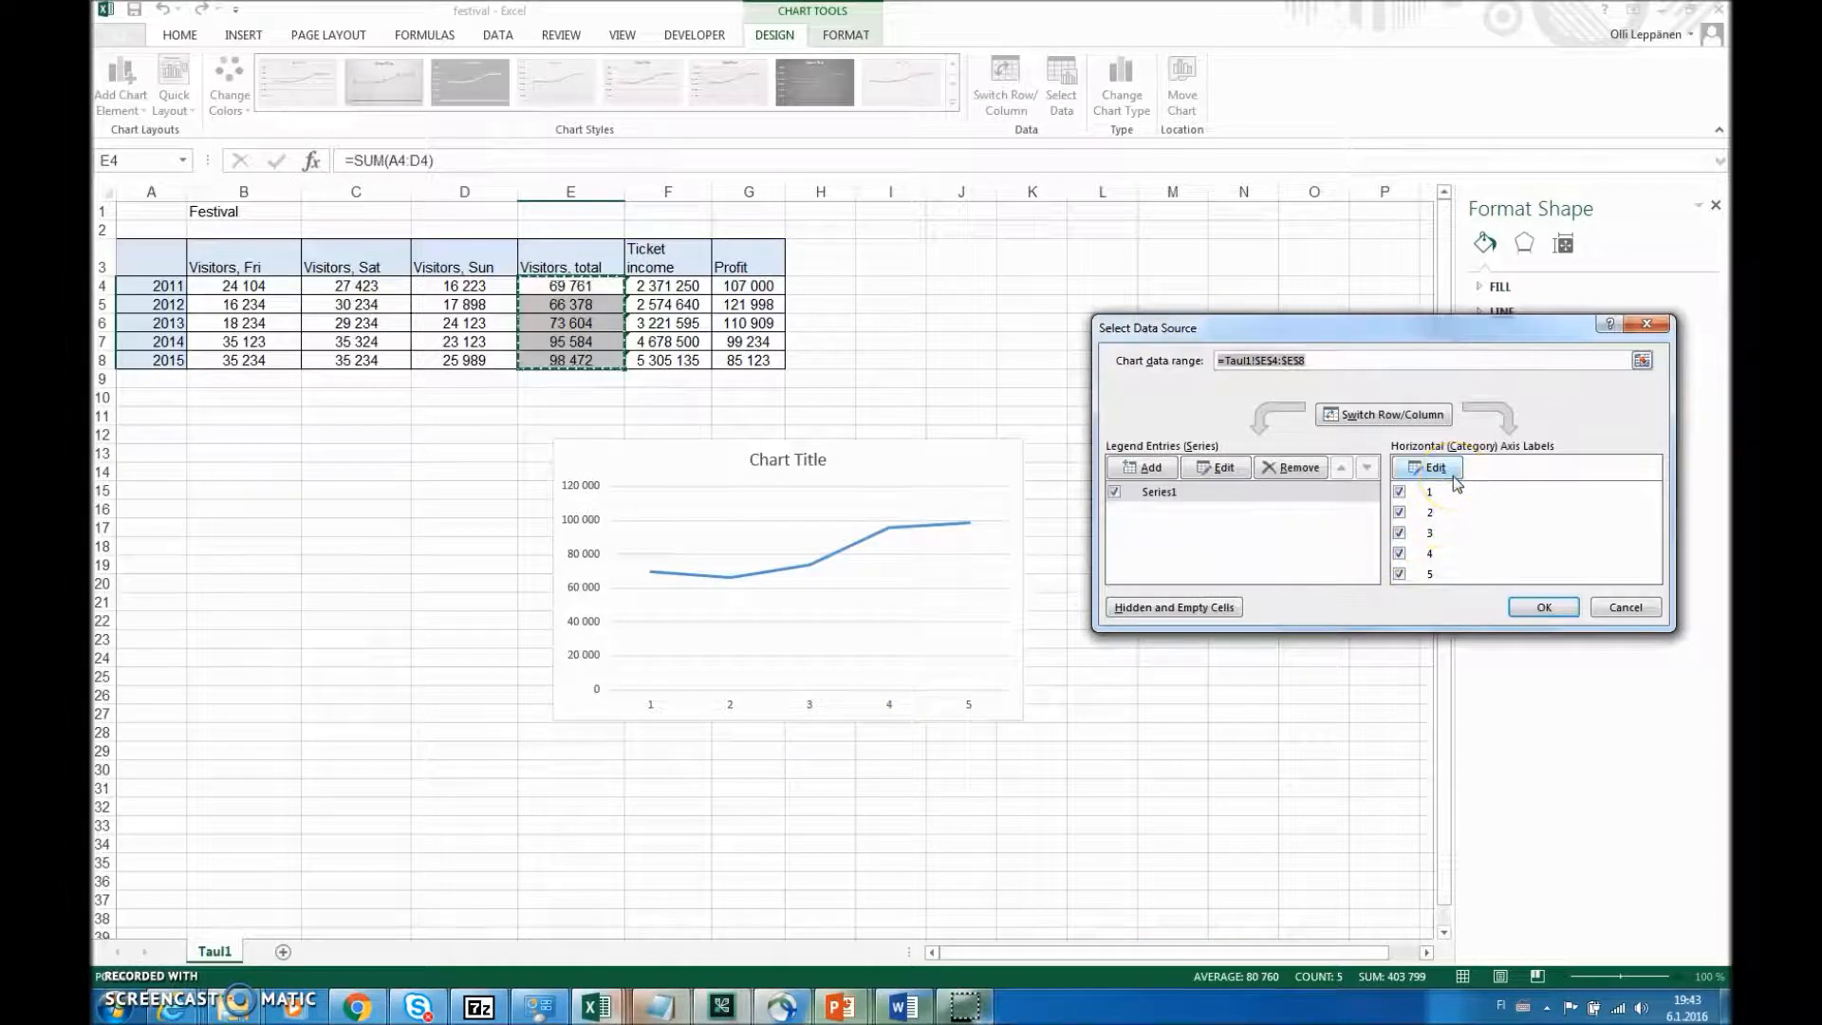
pyautogui.moveTo(167, 286); pyautogui.dragTo(163, 360)
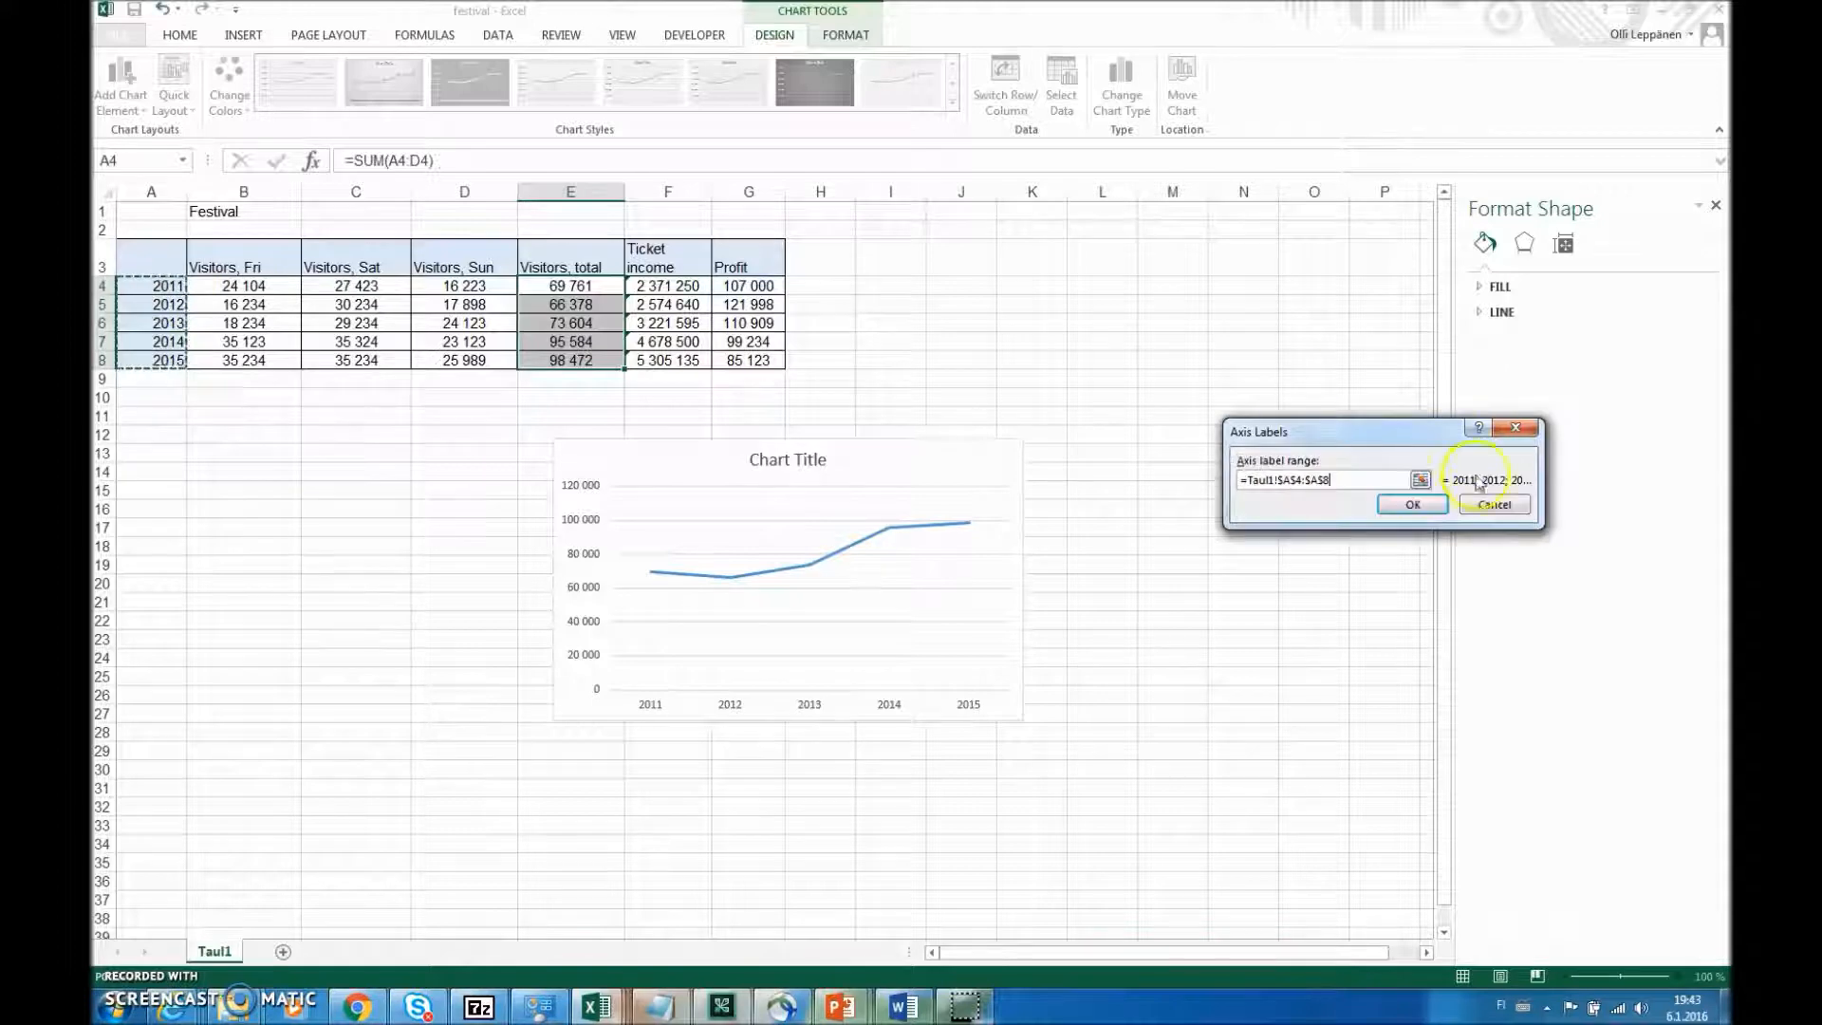
pyautogui.click(1413, 504)
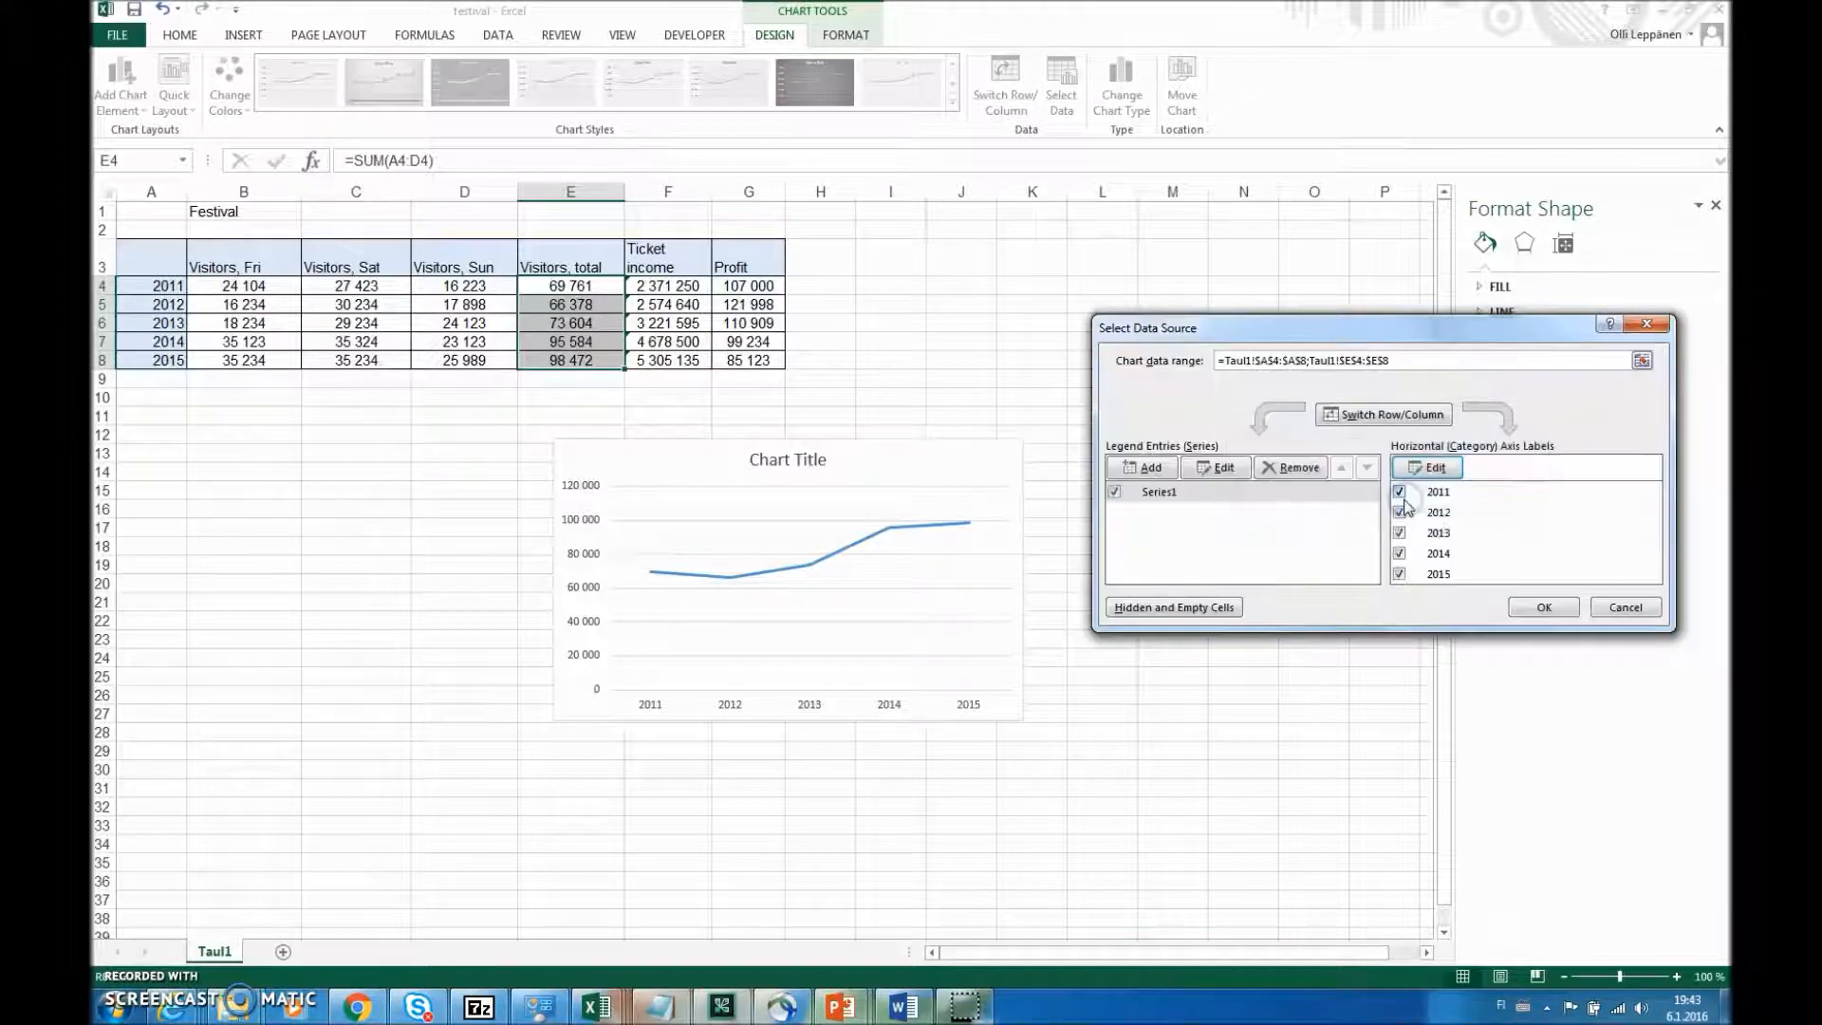
pyautogui.click(1544, 607)
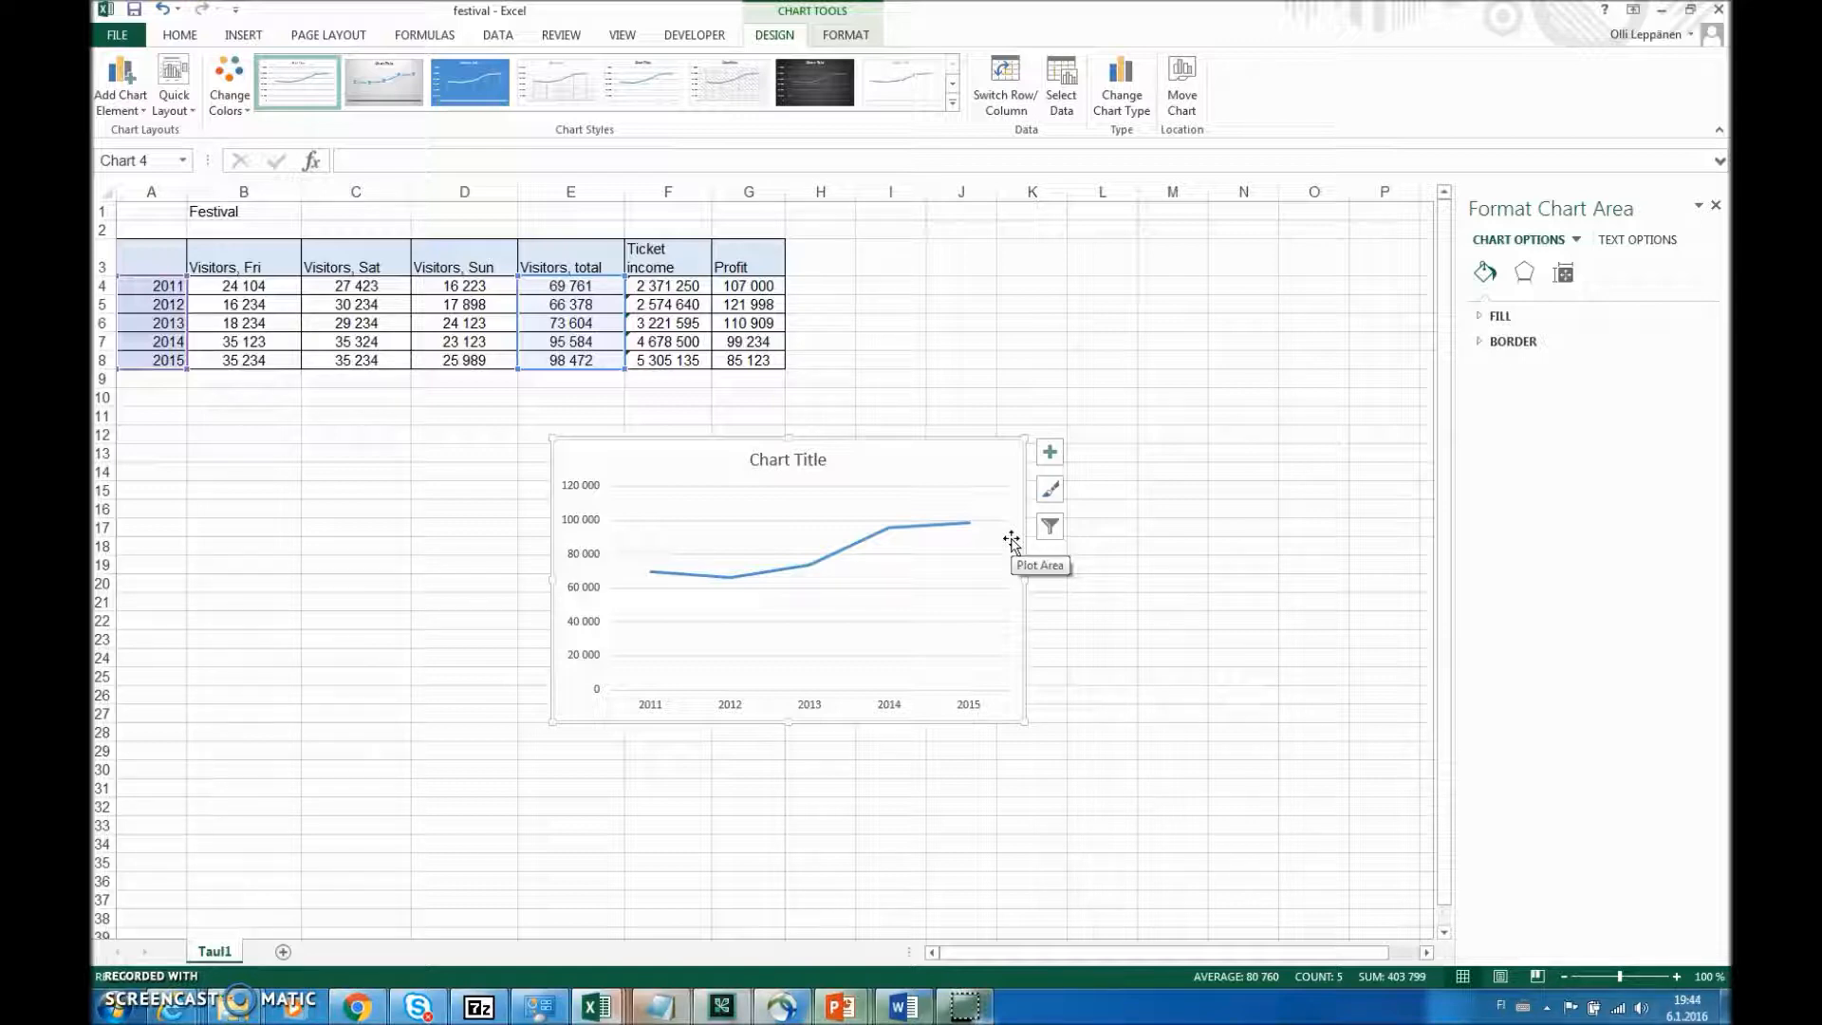
# - Delete the visitor totals line chart from the worksheet
pyautogui.click(929, 466)
pyautogui.press('Delete')
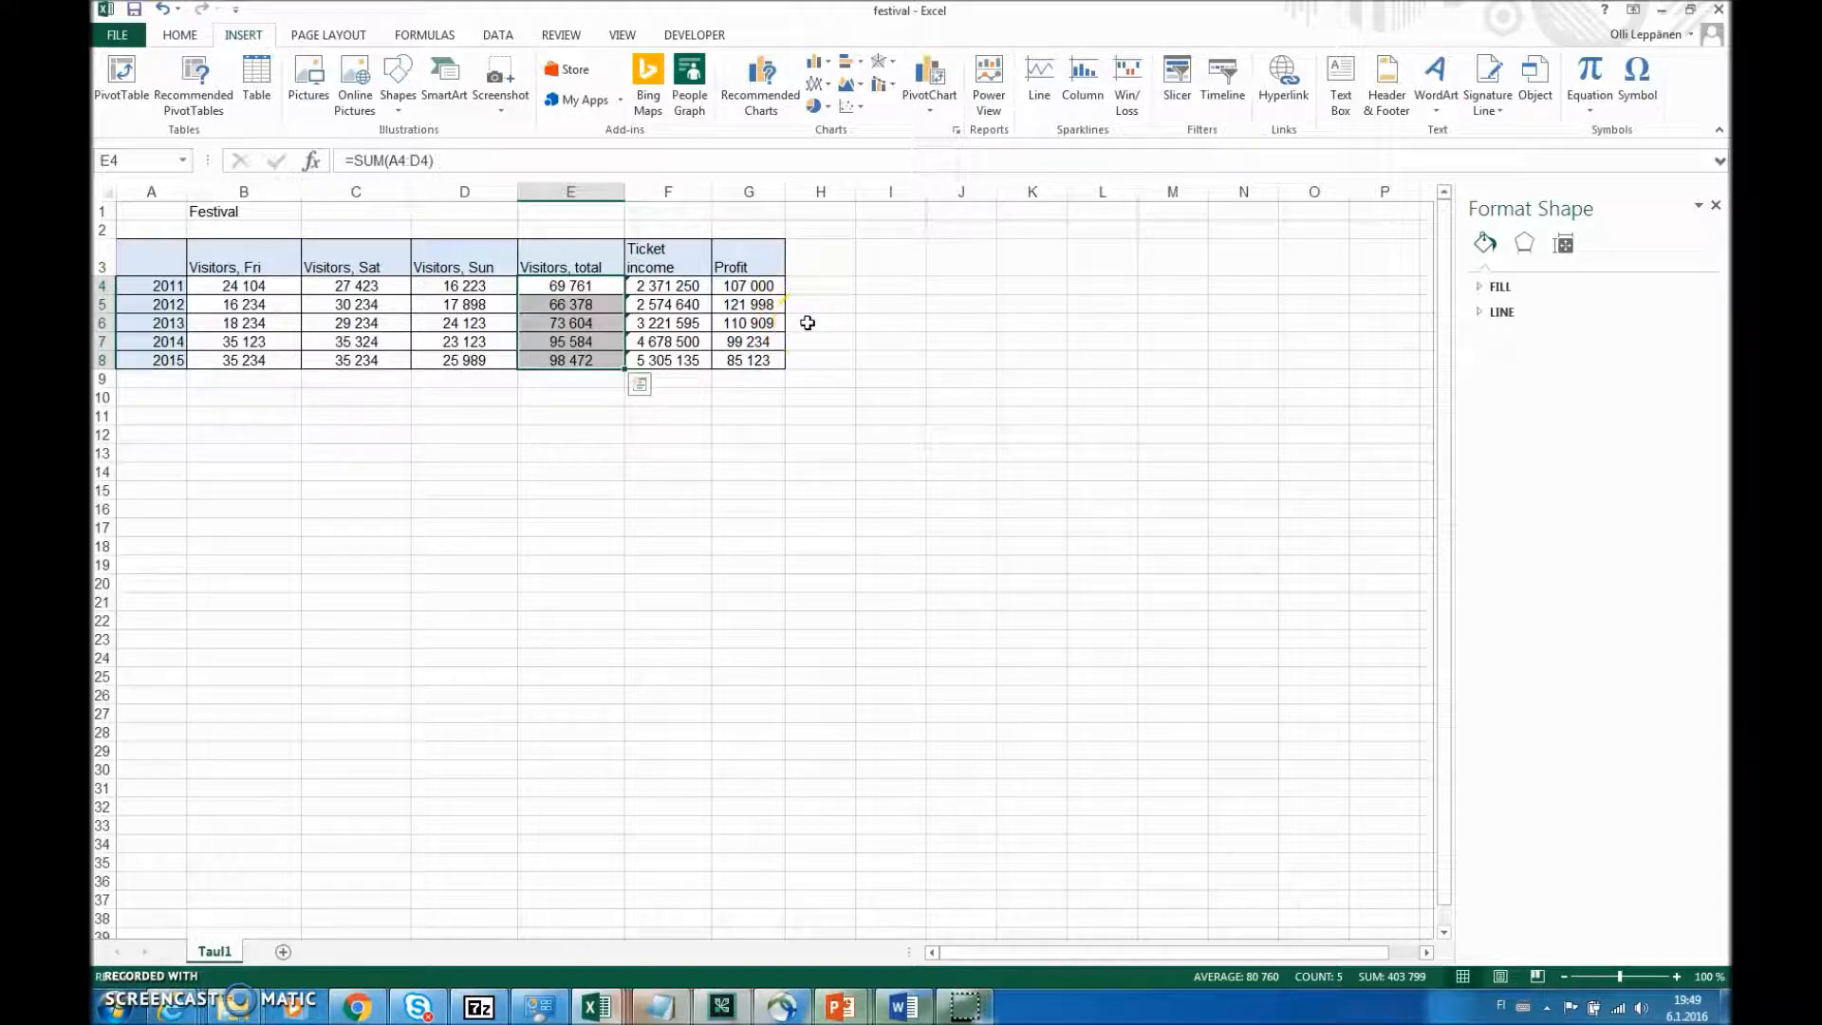
# - Insert a 2-D line chart of the ticket income and profit figures in F4:G8
pyautogui.moveTo(672, 286); pyautogui.dragTo(742, 356)
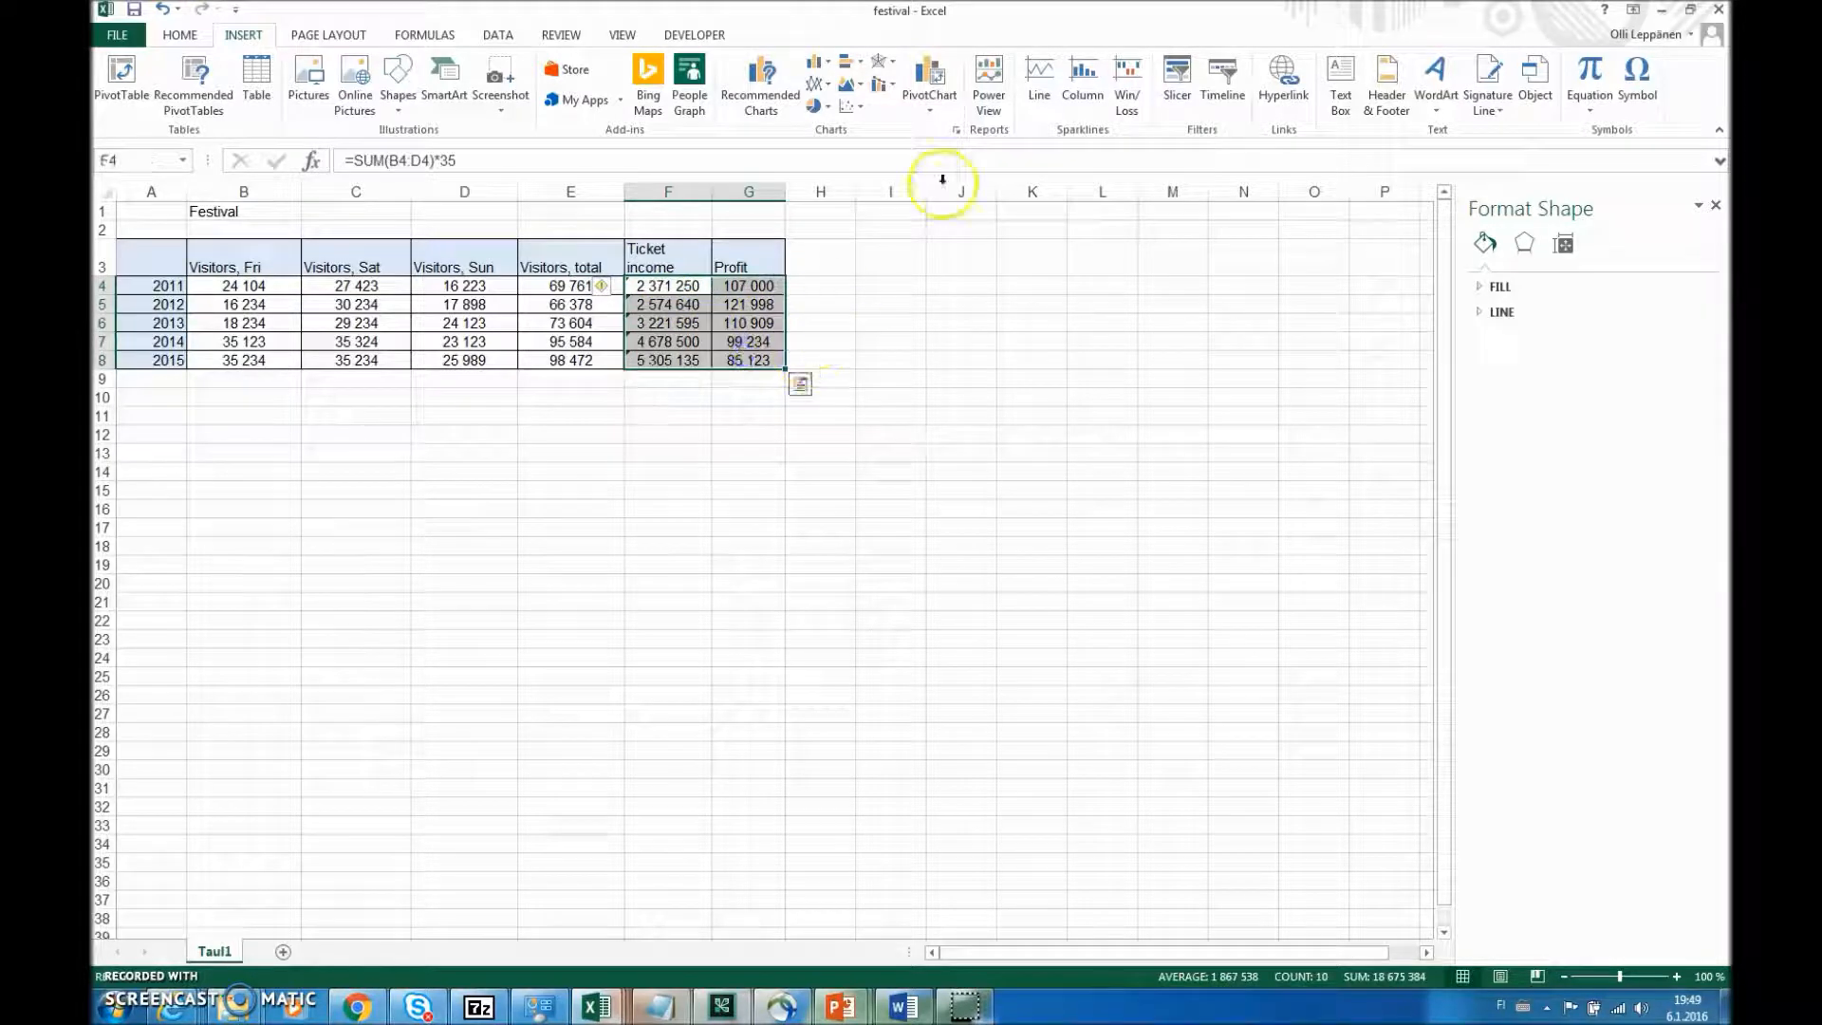
pyautogui.click(829, 87)
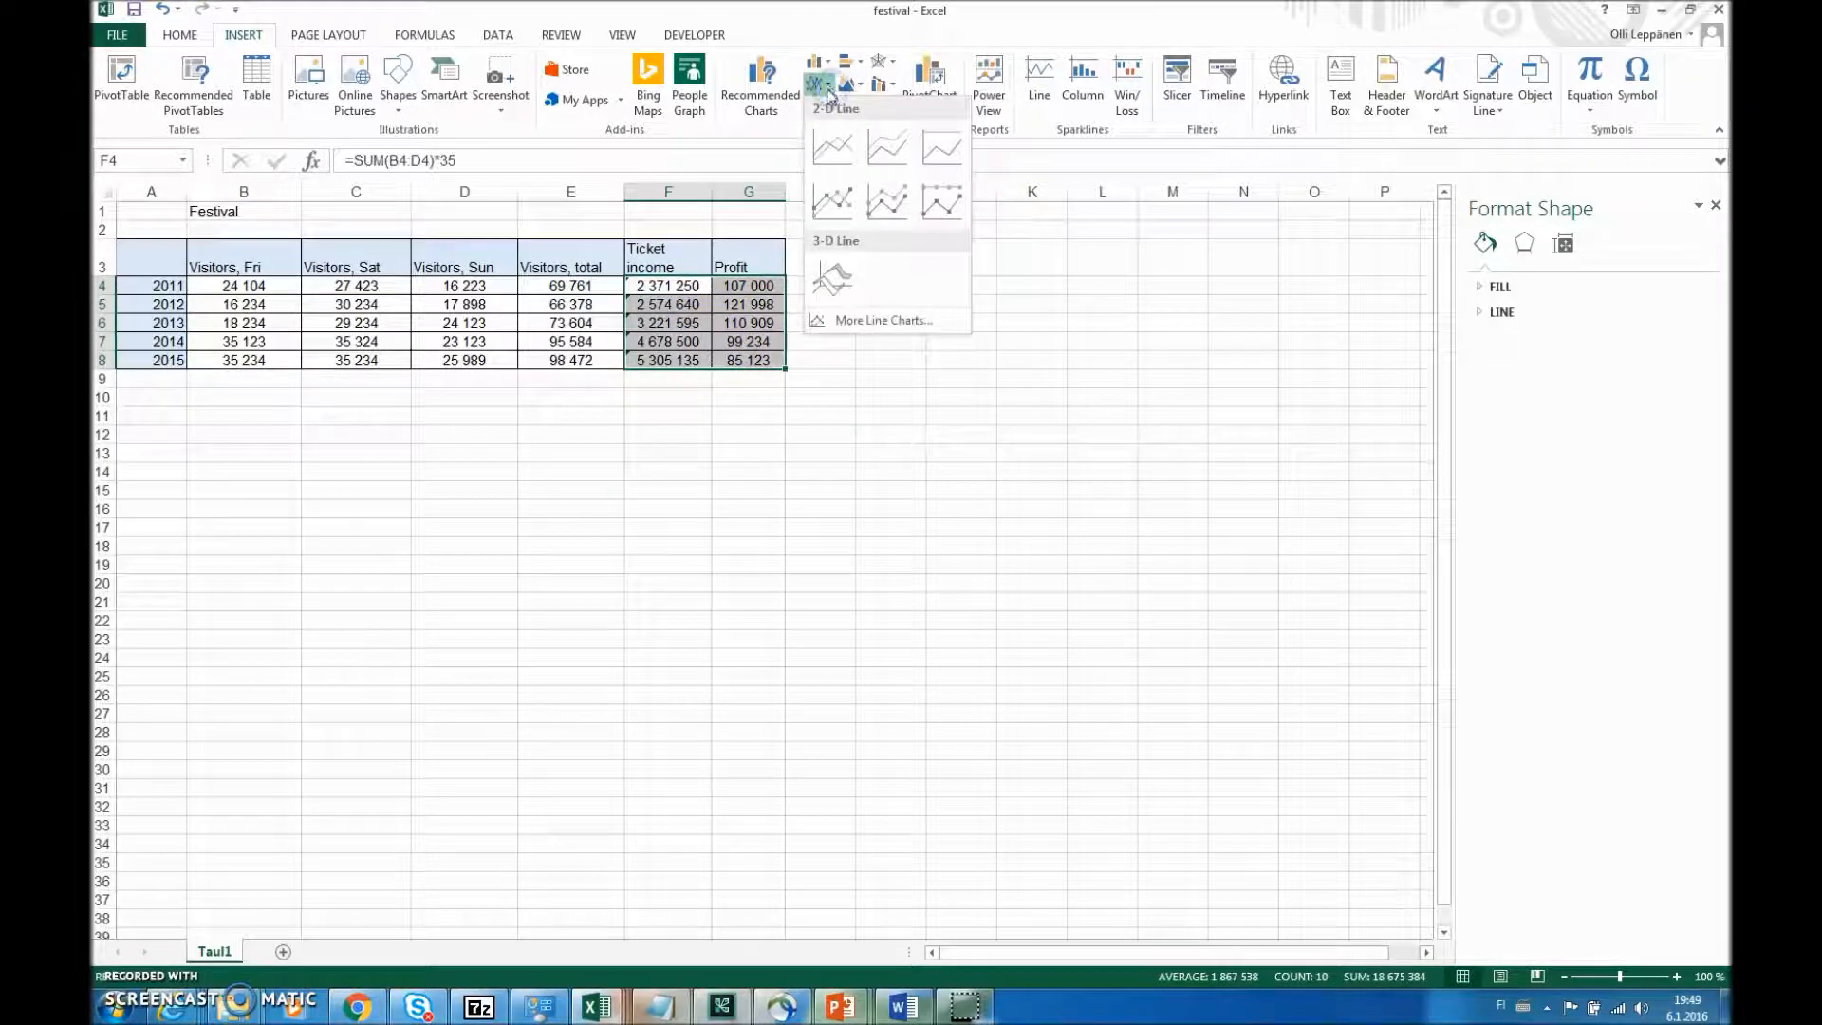
pyautogui.click(857, 154)
# - Name the line chart's first data series from the Ticket income header in F3
pyautogui.rightClick(1002, 470)
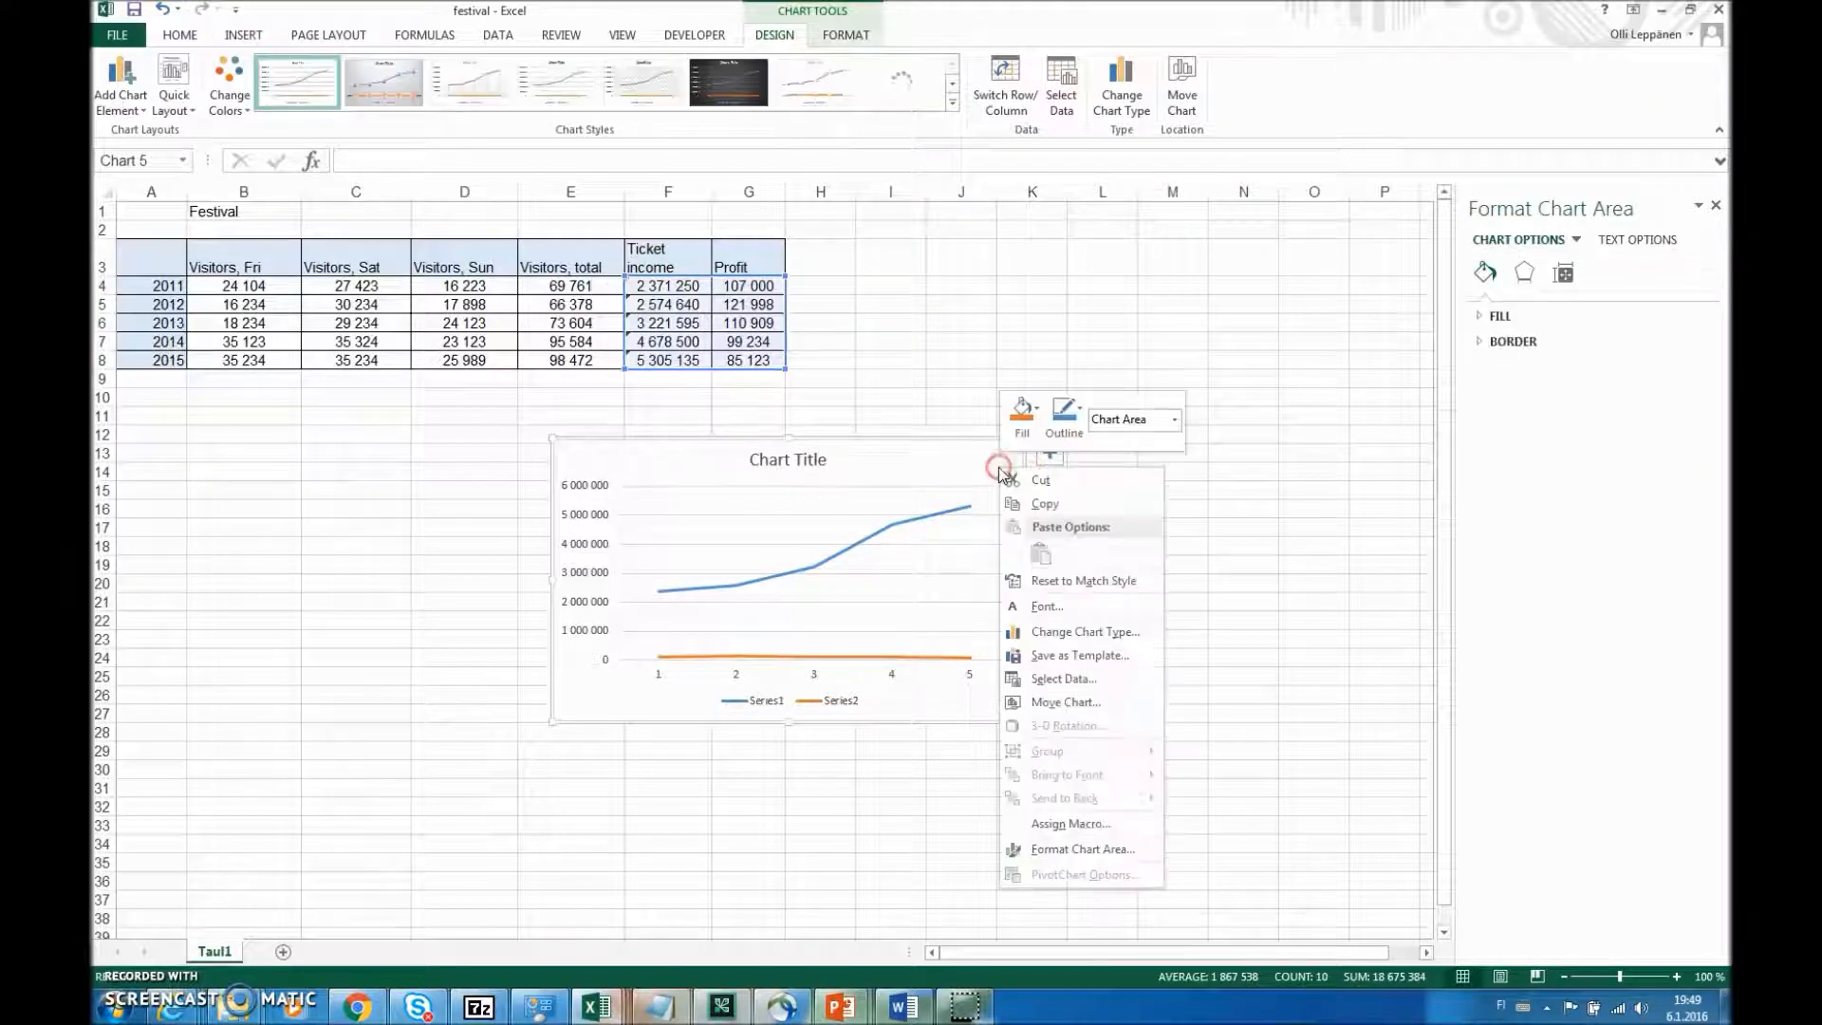
pyautogui.click(1106, 684)
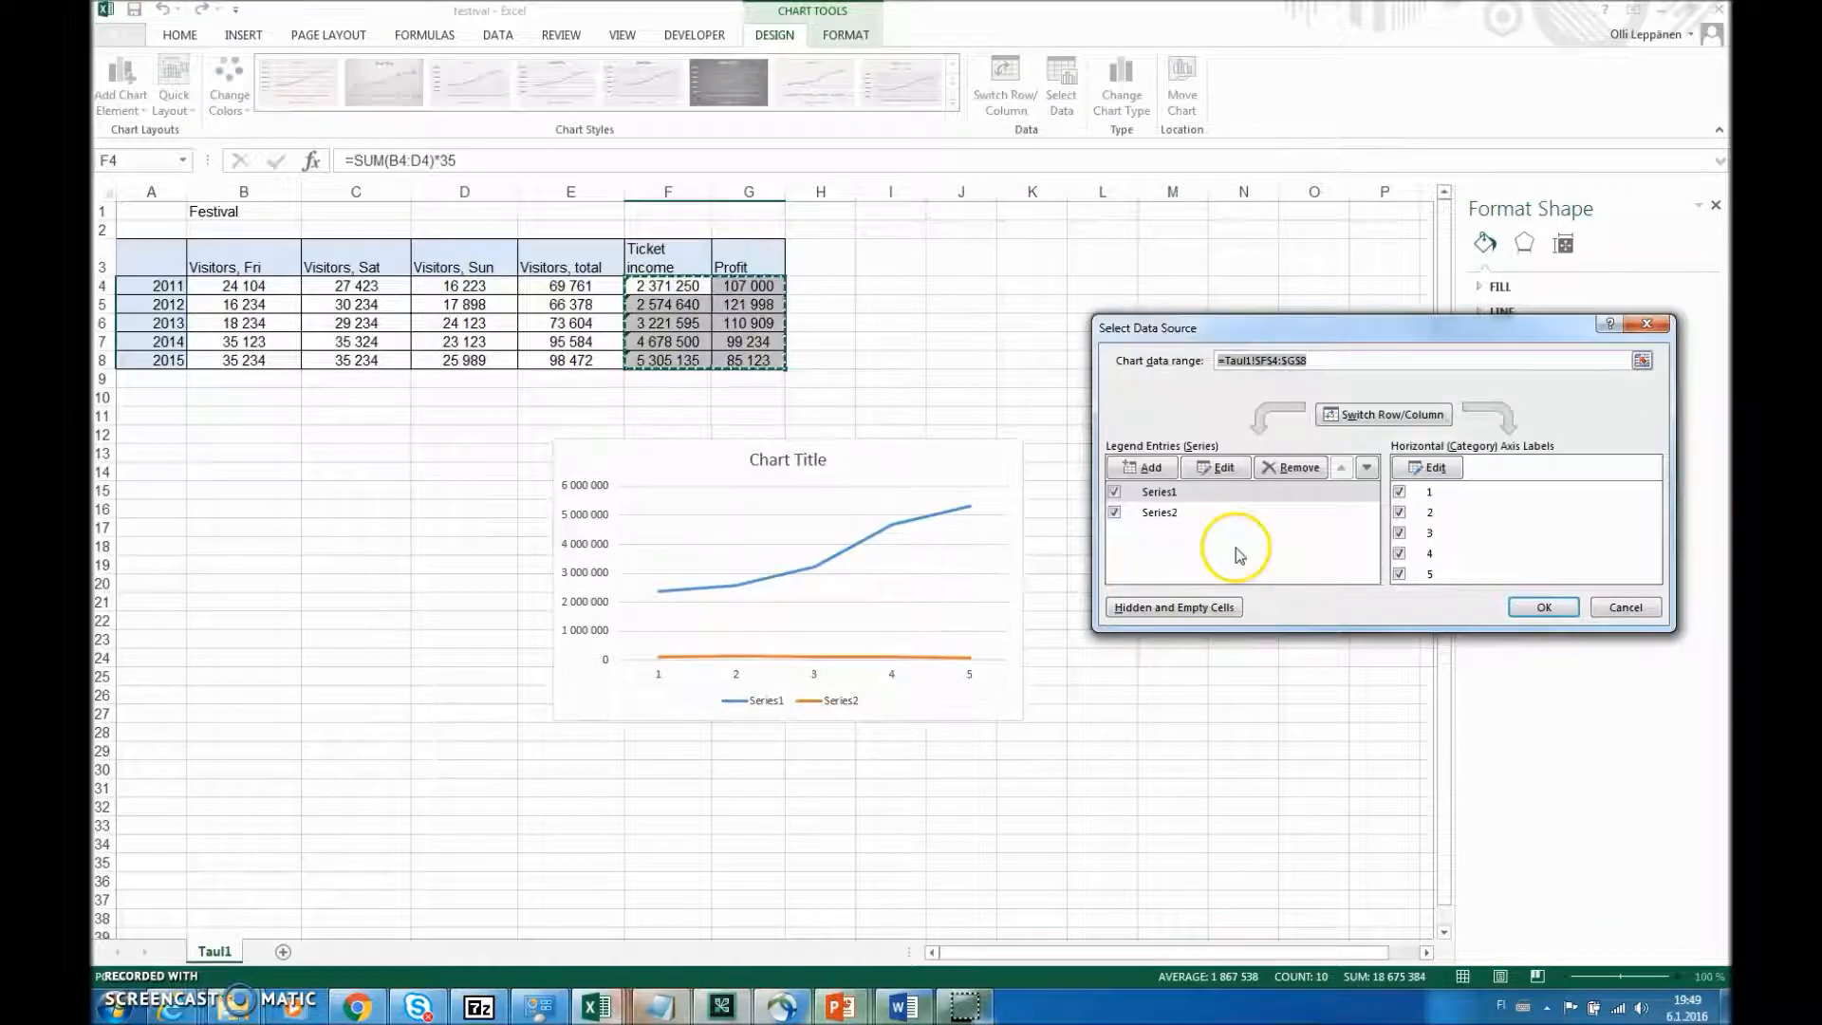
pyautogui.click(1167, 491)
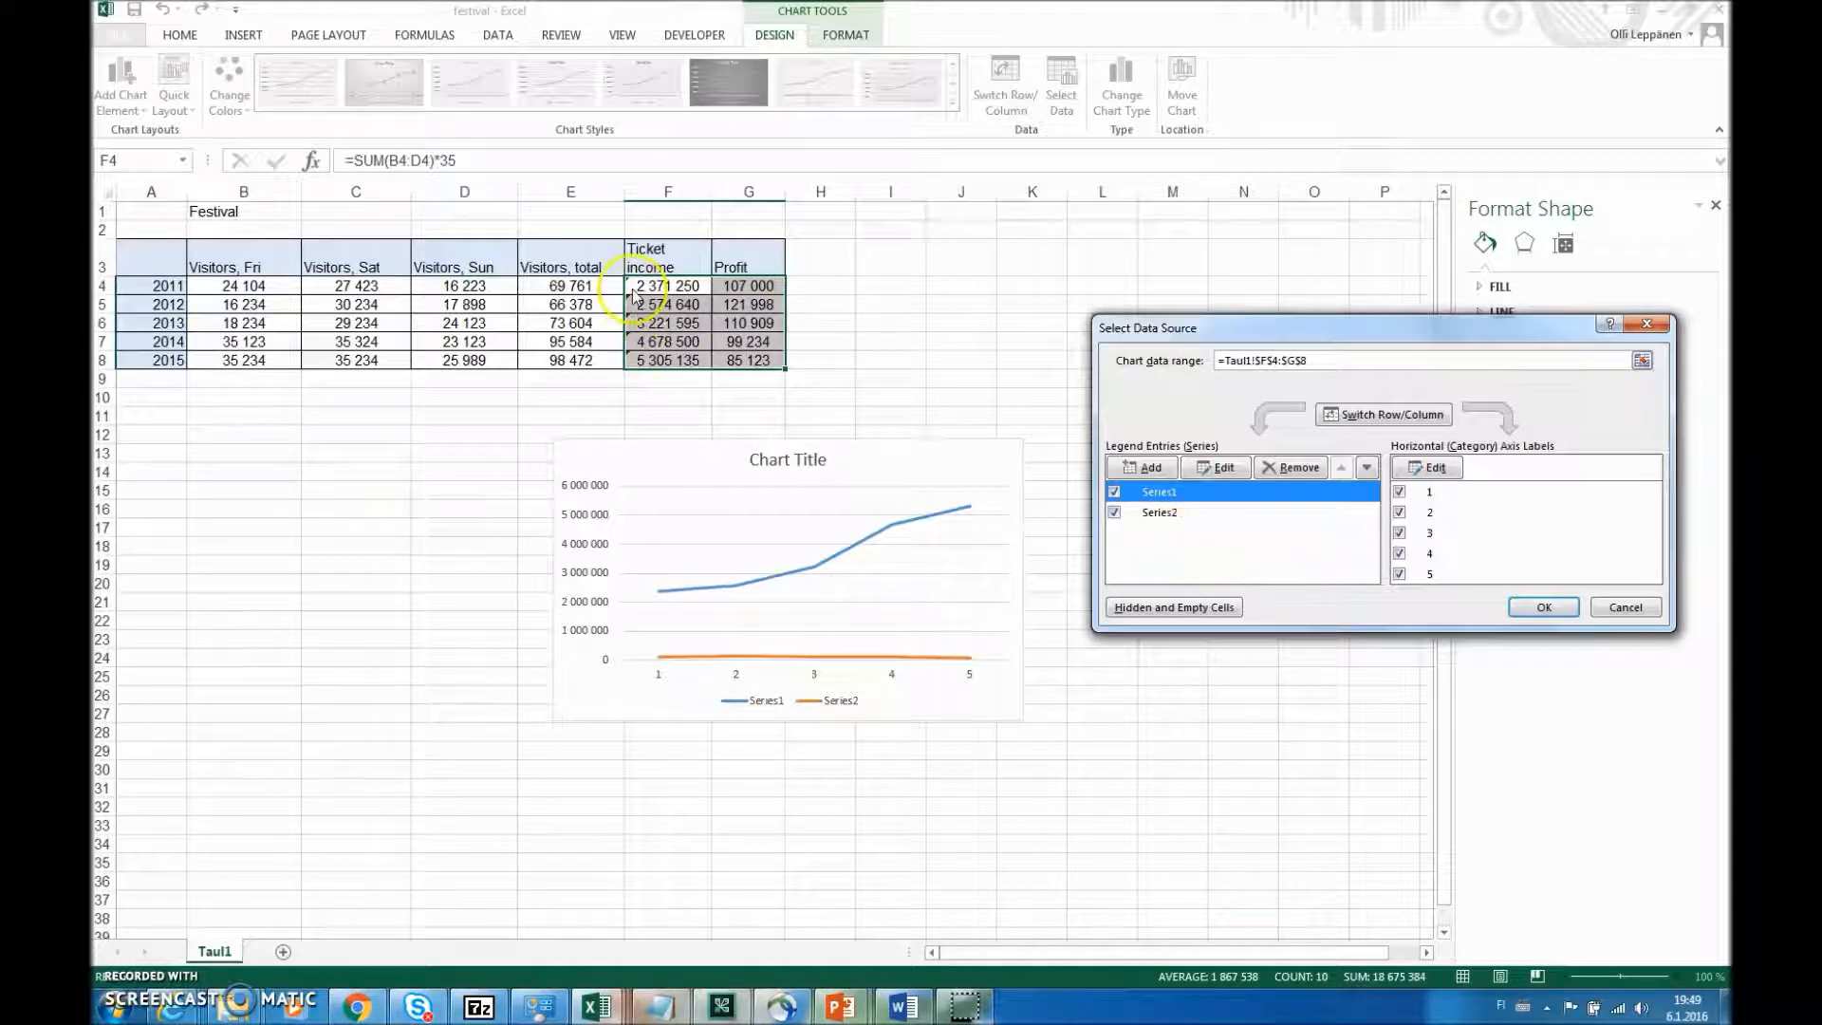
pyautogui.click(1217, 468)
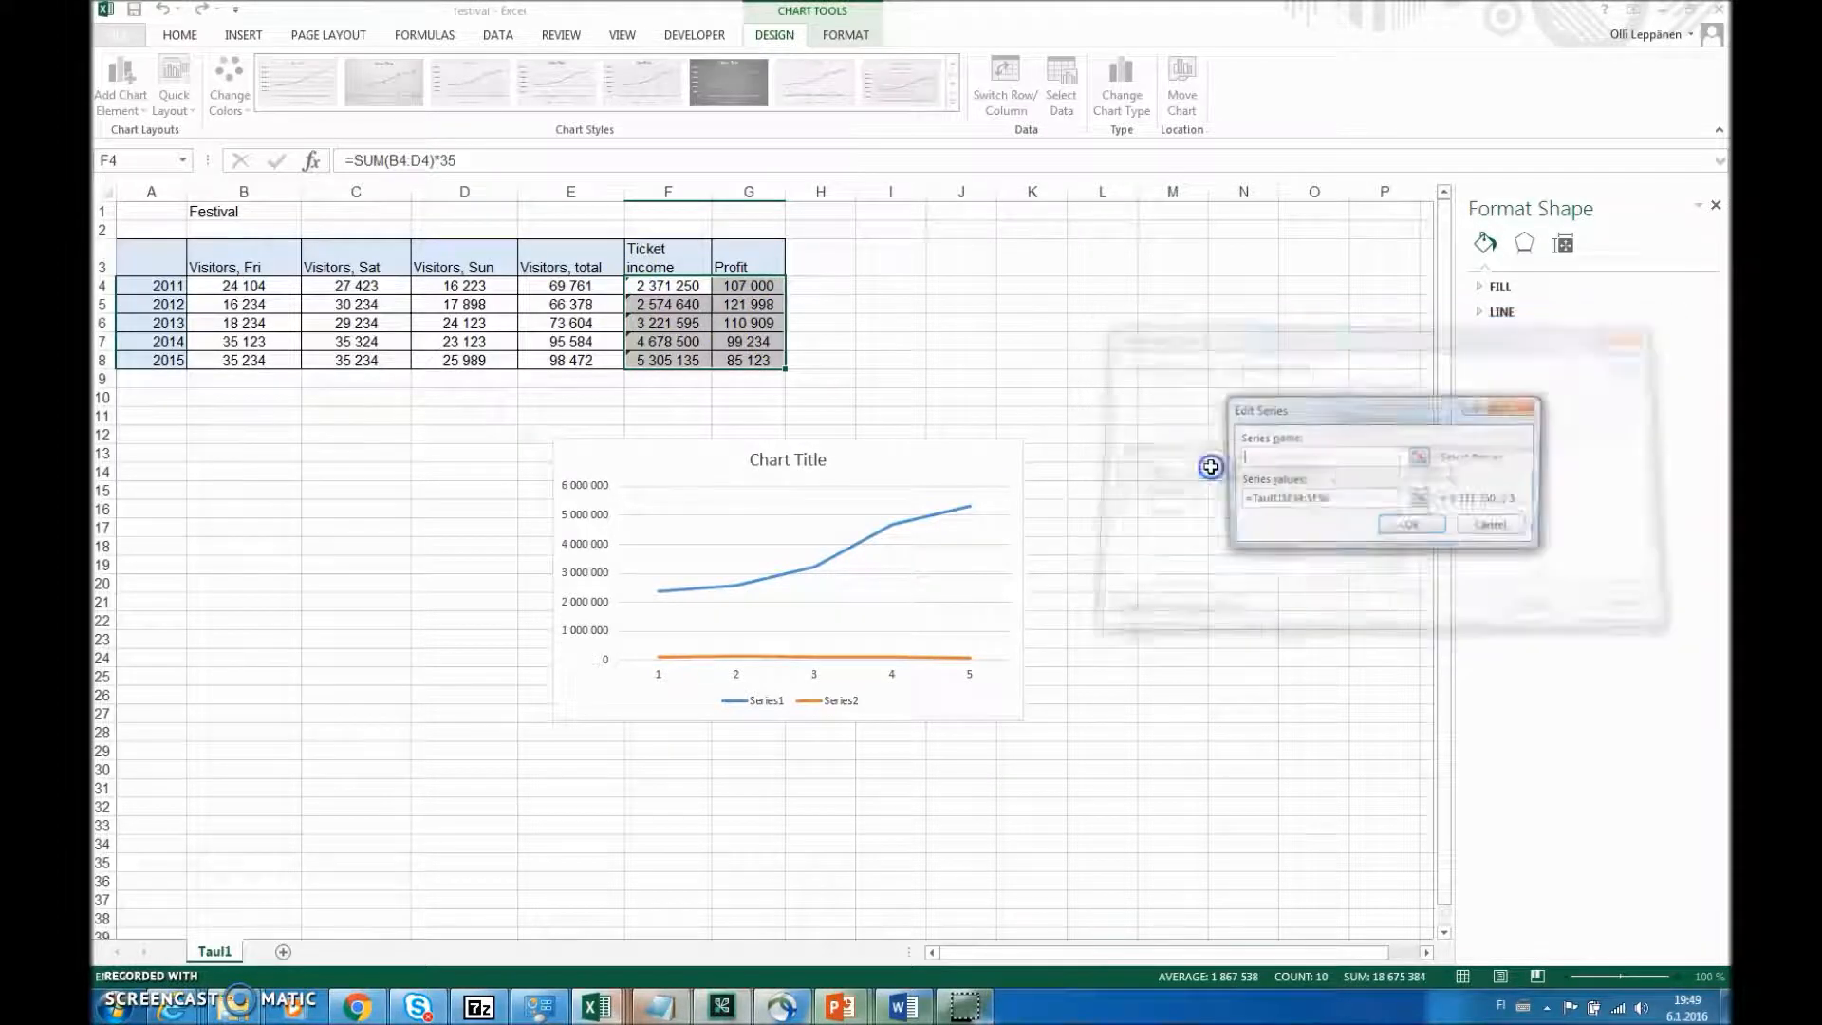
pyautogui.click(660, 258)
pyautogui.click(1395, 529)
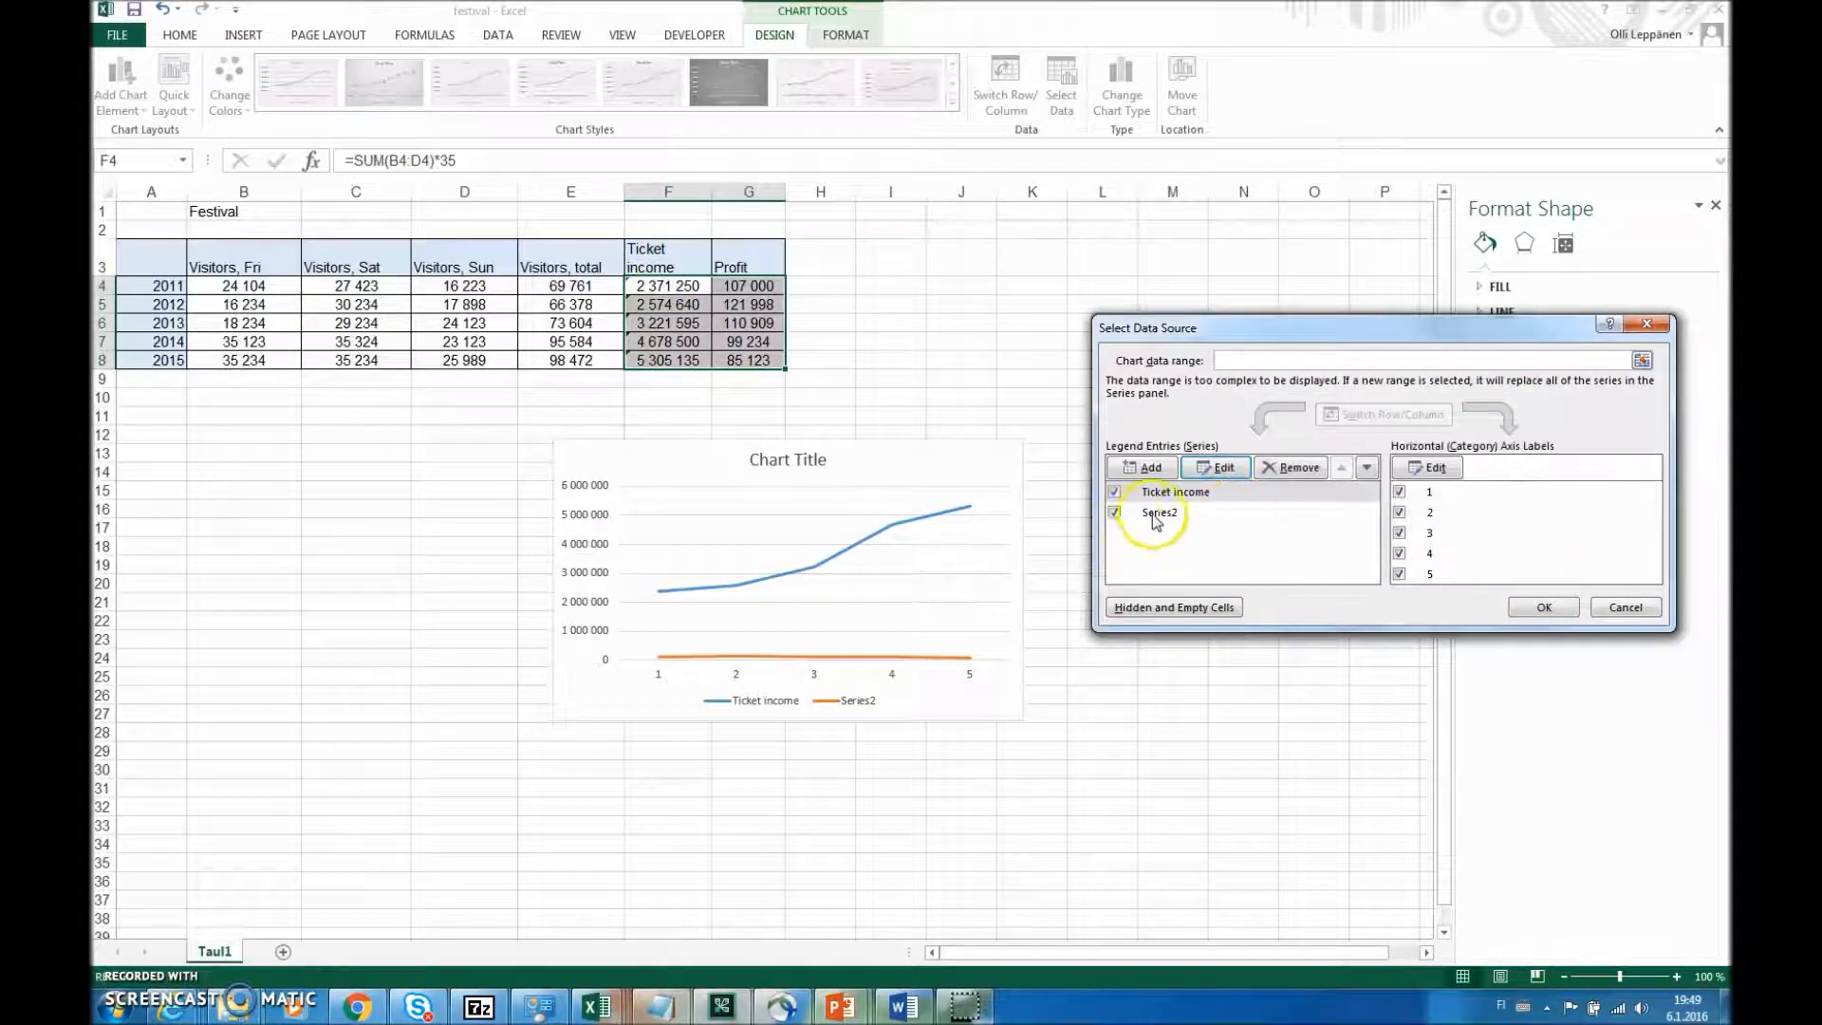
# - Name the line chart's second data series from the Profit header in G3
pyautogui.click(1158, 512)
pyautogui.click(1217, 467)
pyautogui.click(740, 256)
pyautogui.click(1413, 527)
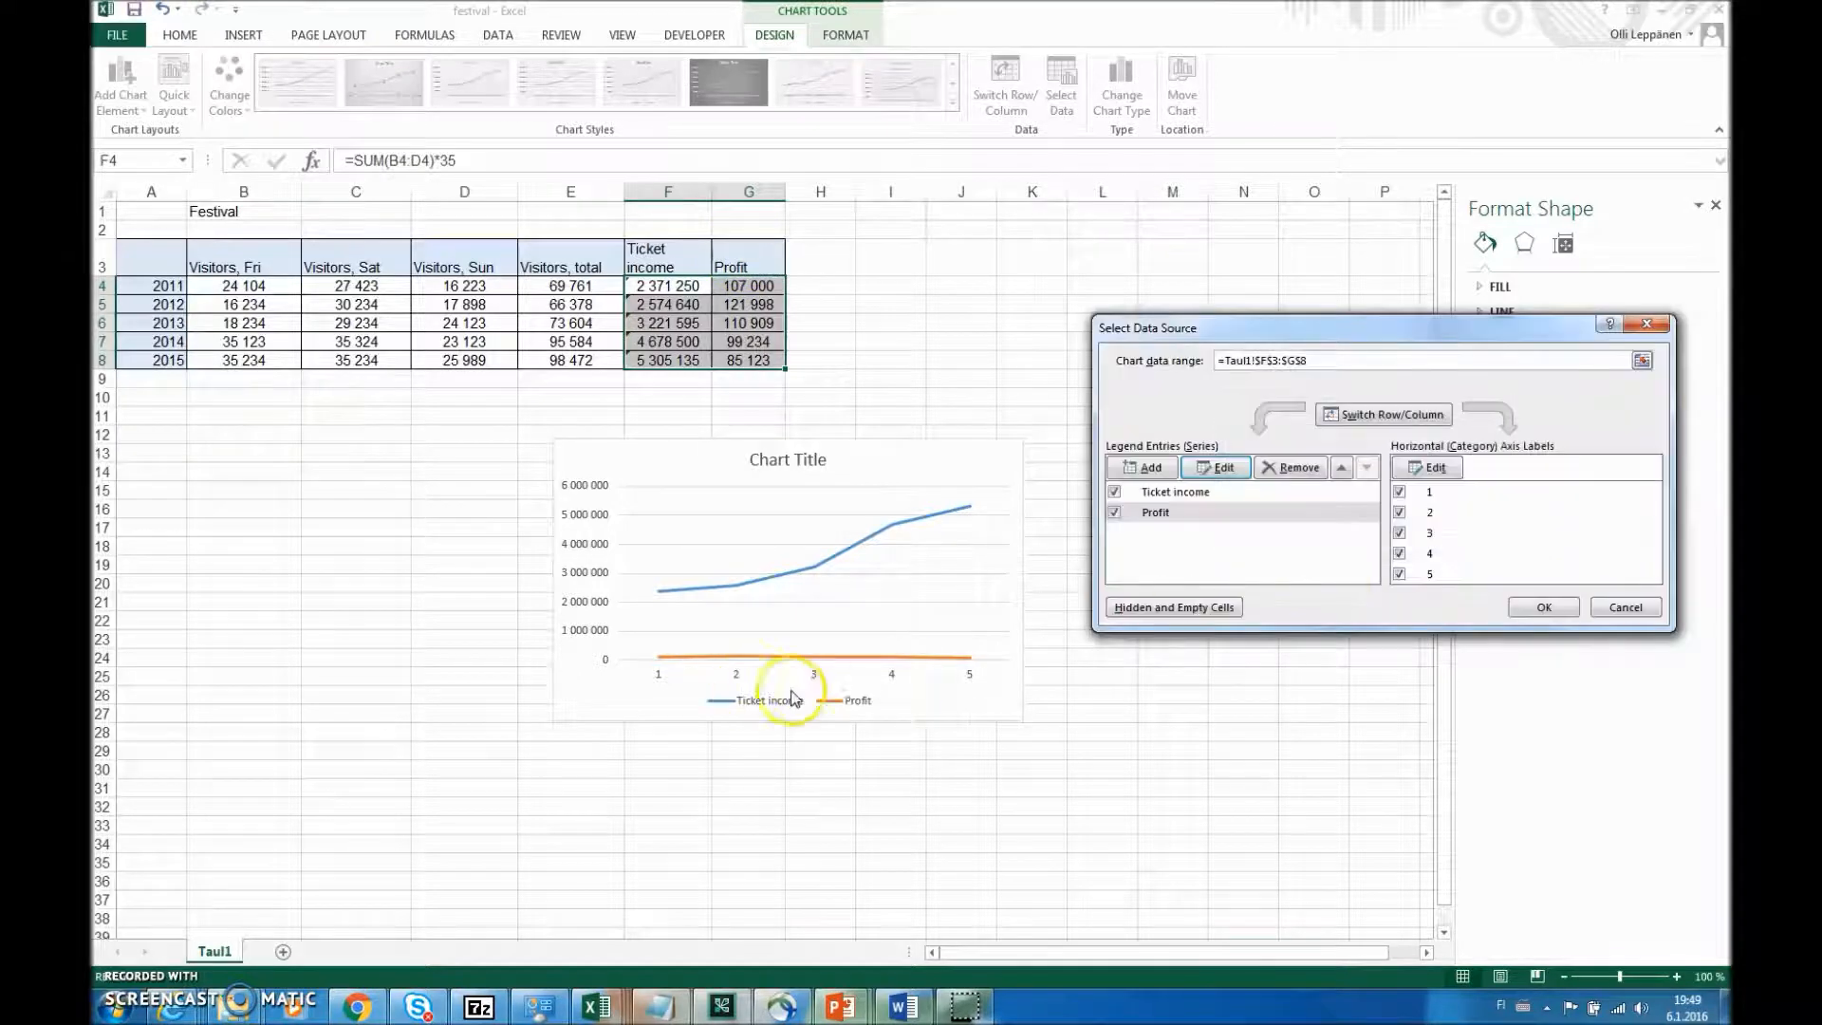
# - Label the ticket income and profit chart's horizontal axis with the years in A4:A8 and enlarge the chart to fill the area below the table
pyautogui.click(1440, 469)
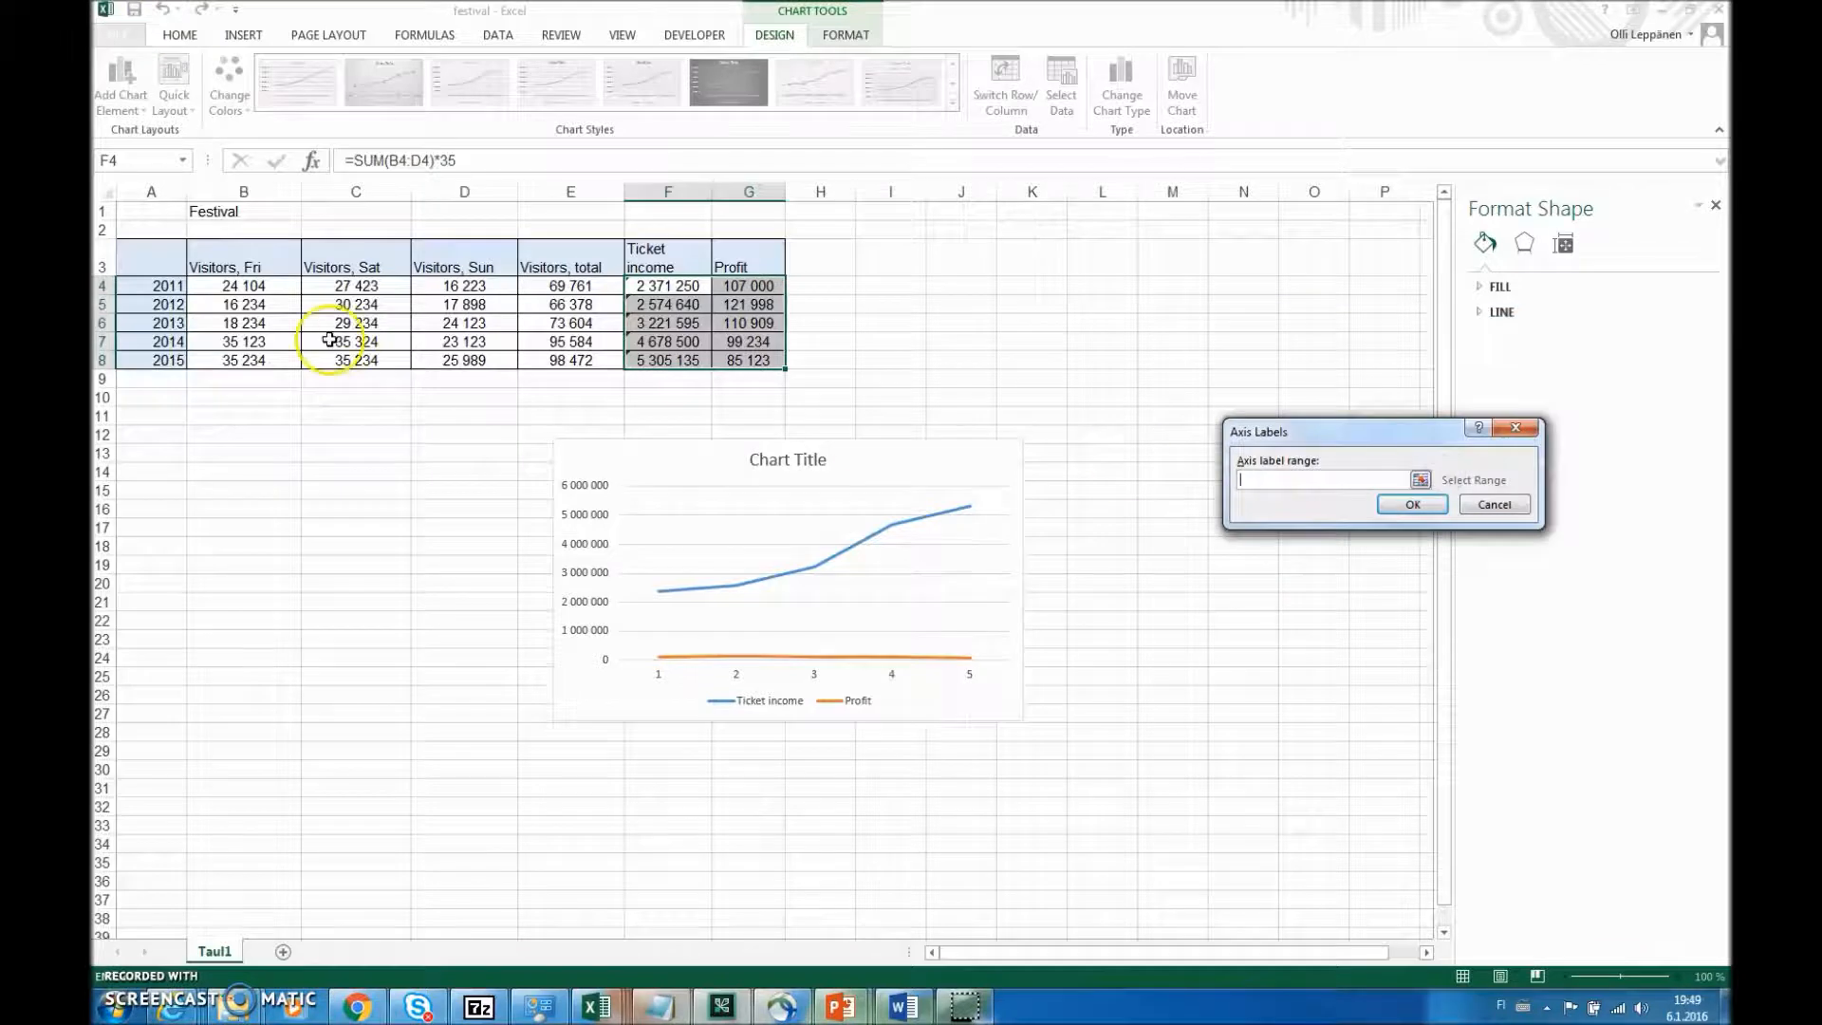
pyautogui.moveTo(168, 285); pyautogui.dragTo(171, 366)
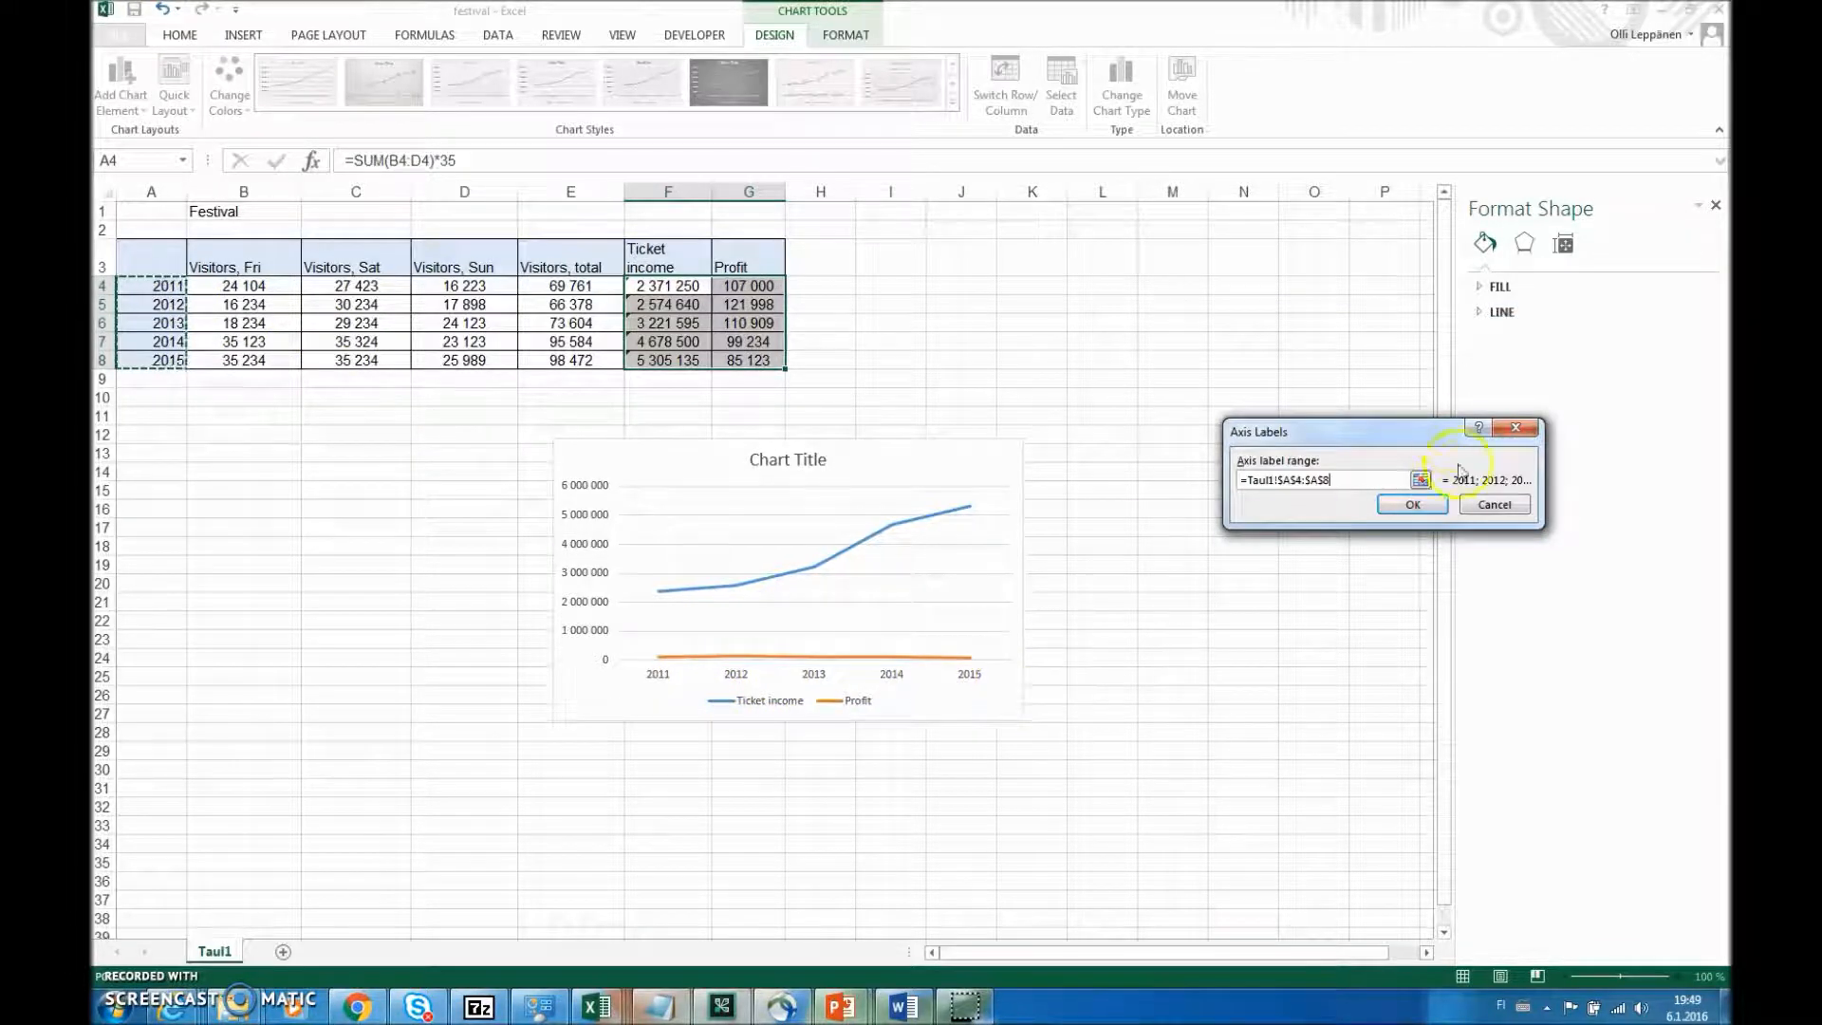
pyautogui.click(1413, 504)
pyautogui.click(1541, 606)
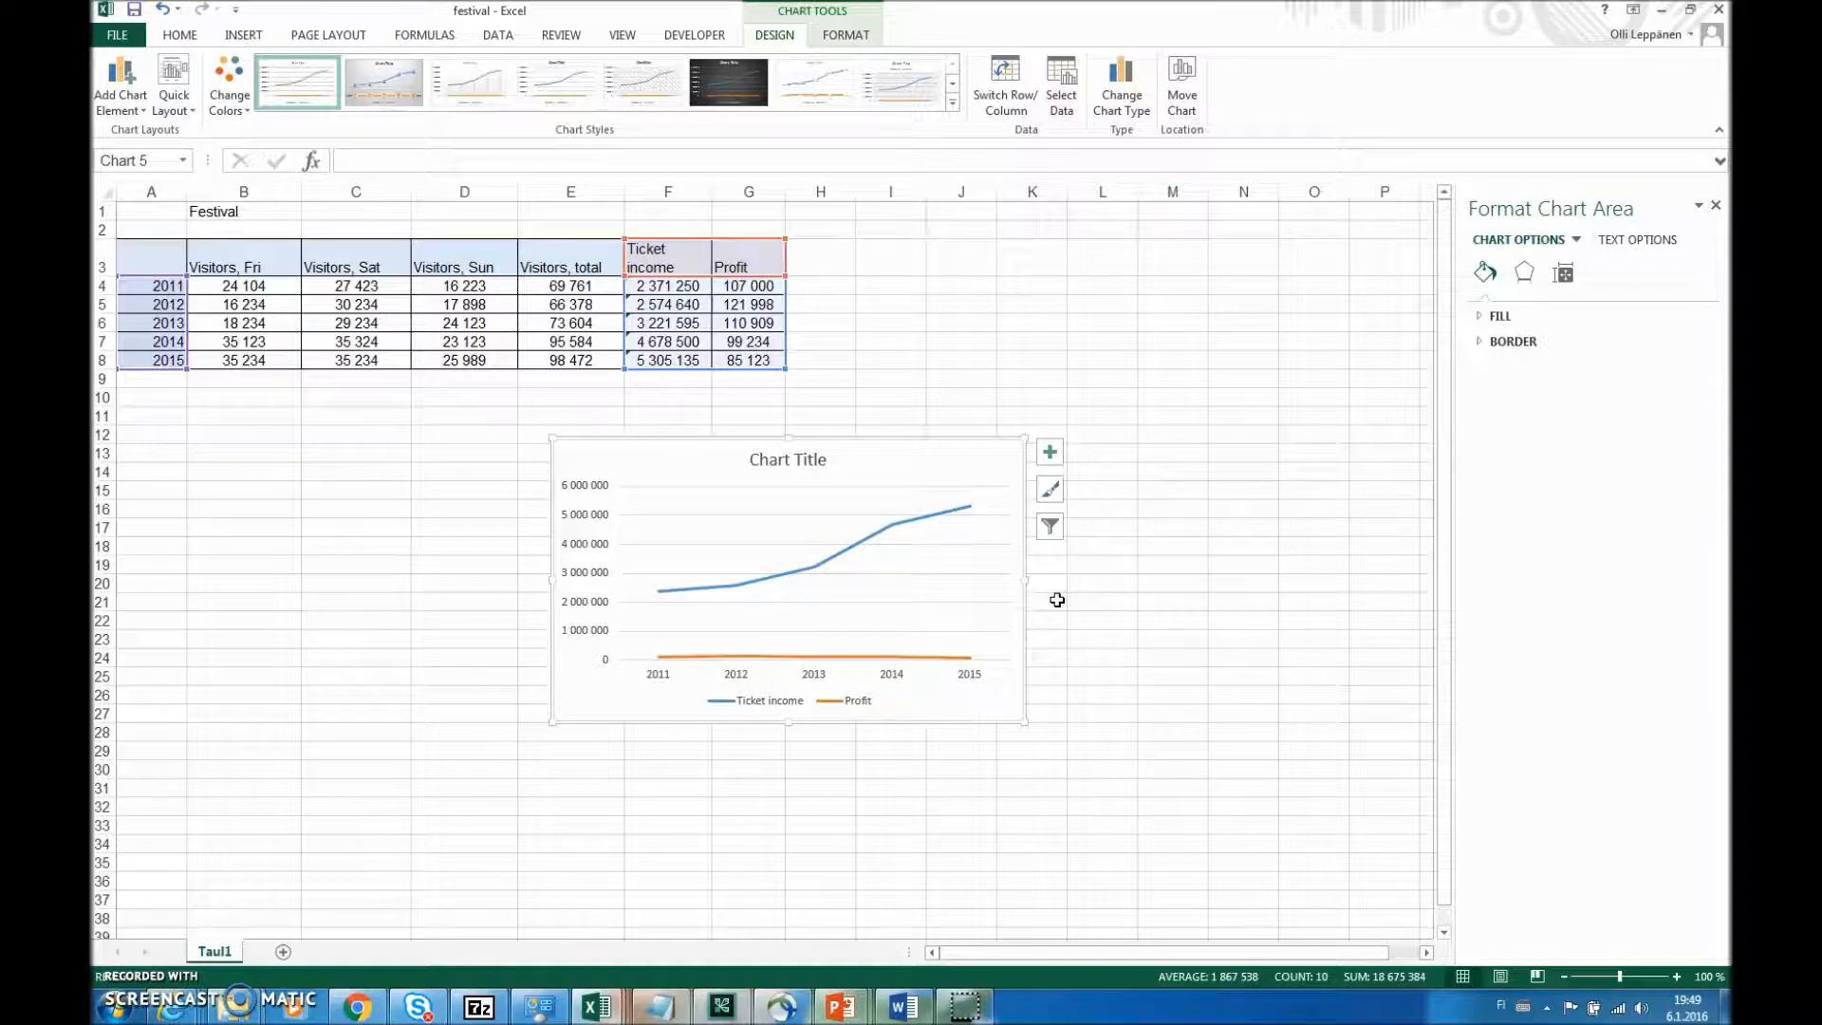
pyautogui.moveTo(551, 438); pyautogui.dragTo(361, 377)
pyautogui.moveTo(1025, 722); pyautogui.dragTo(1243, 864)
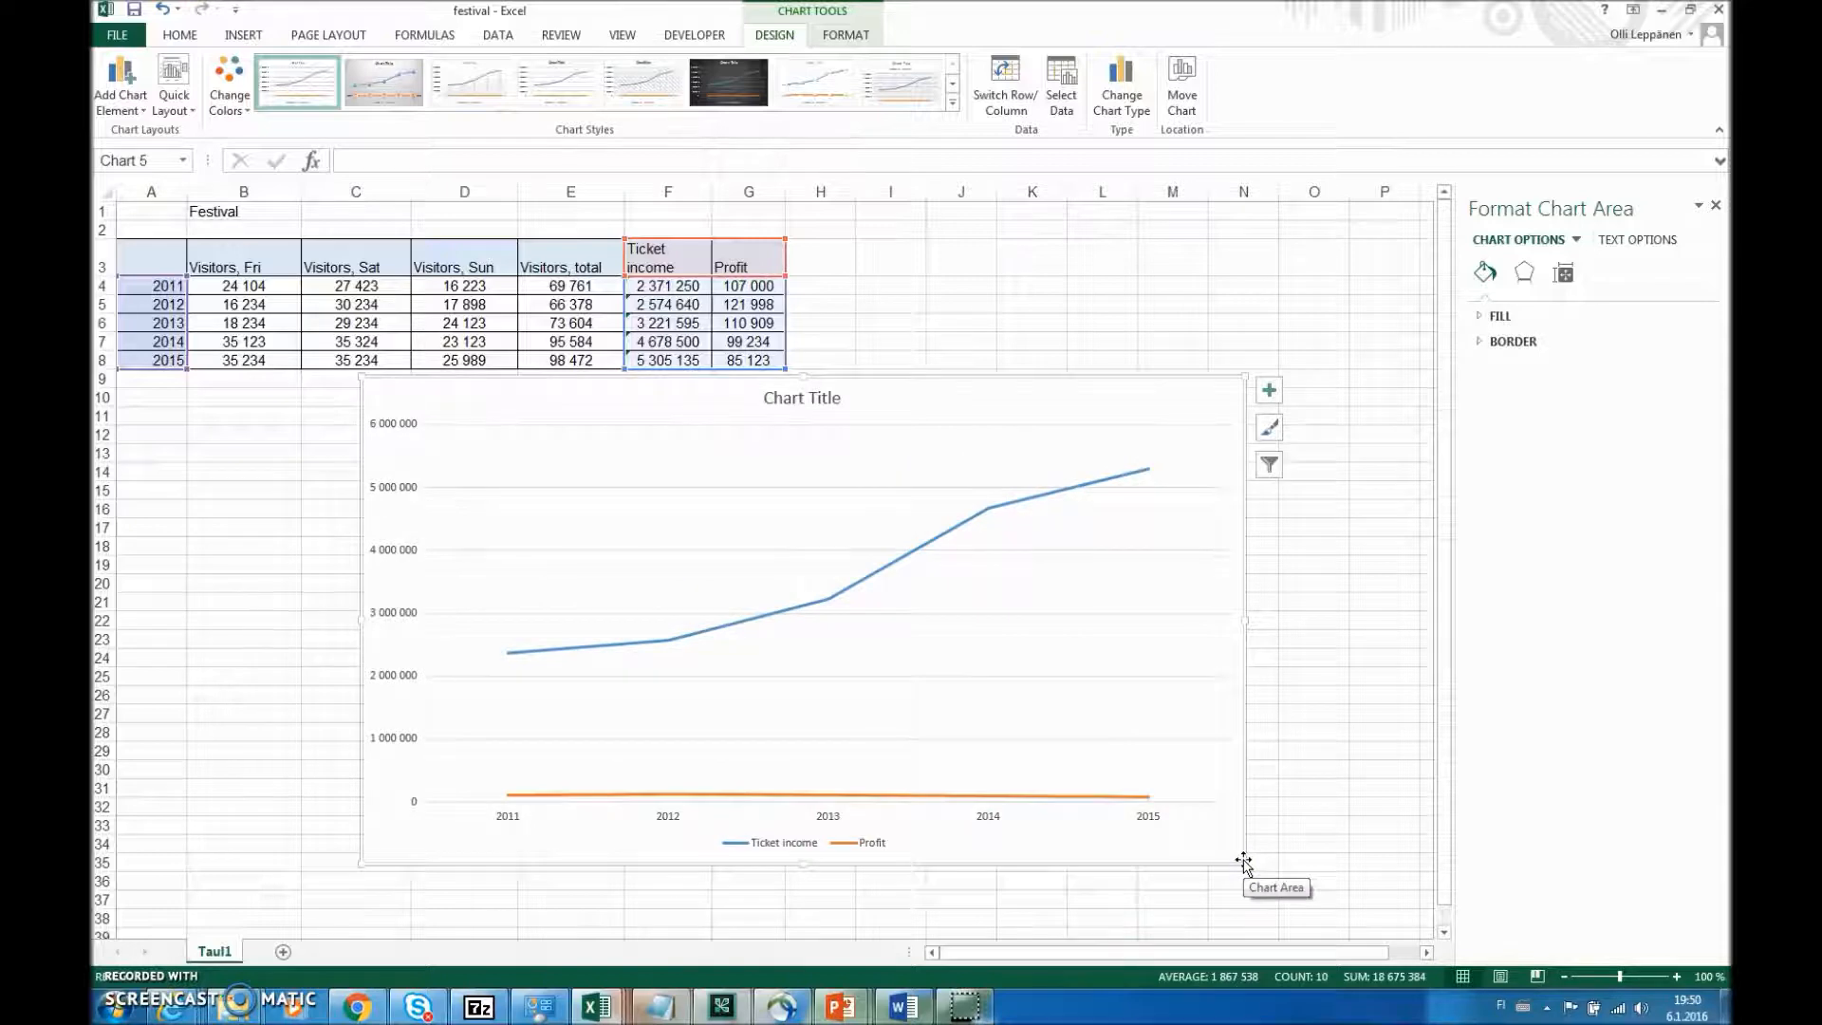
# - Compare the ticket income and profit figures in the table with their 2015 points on the line chart
pyautogui.click(668, 286)
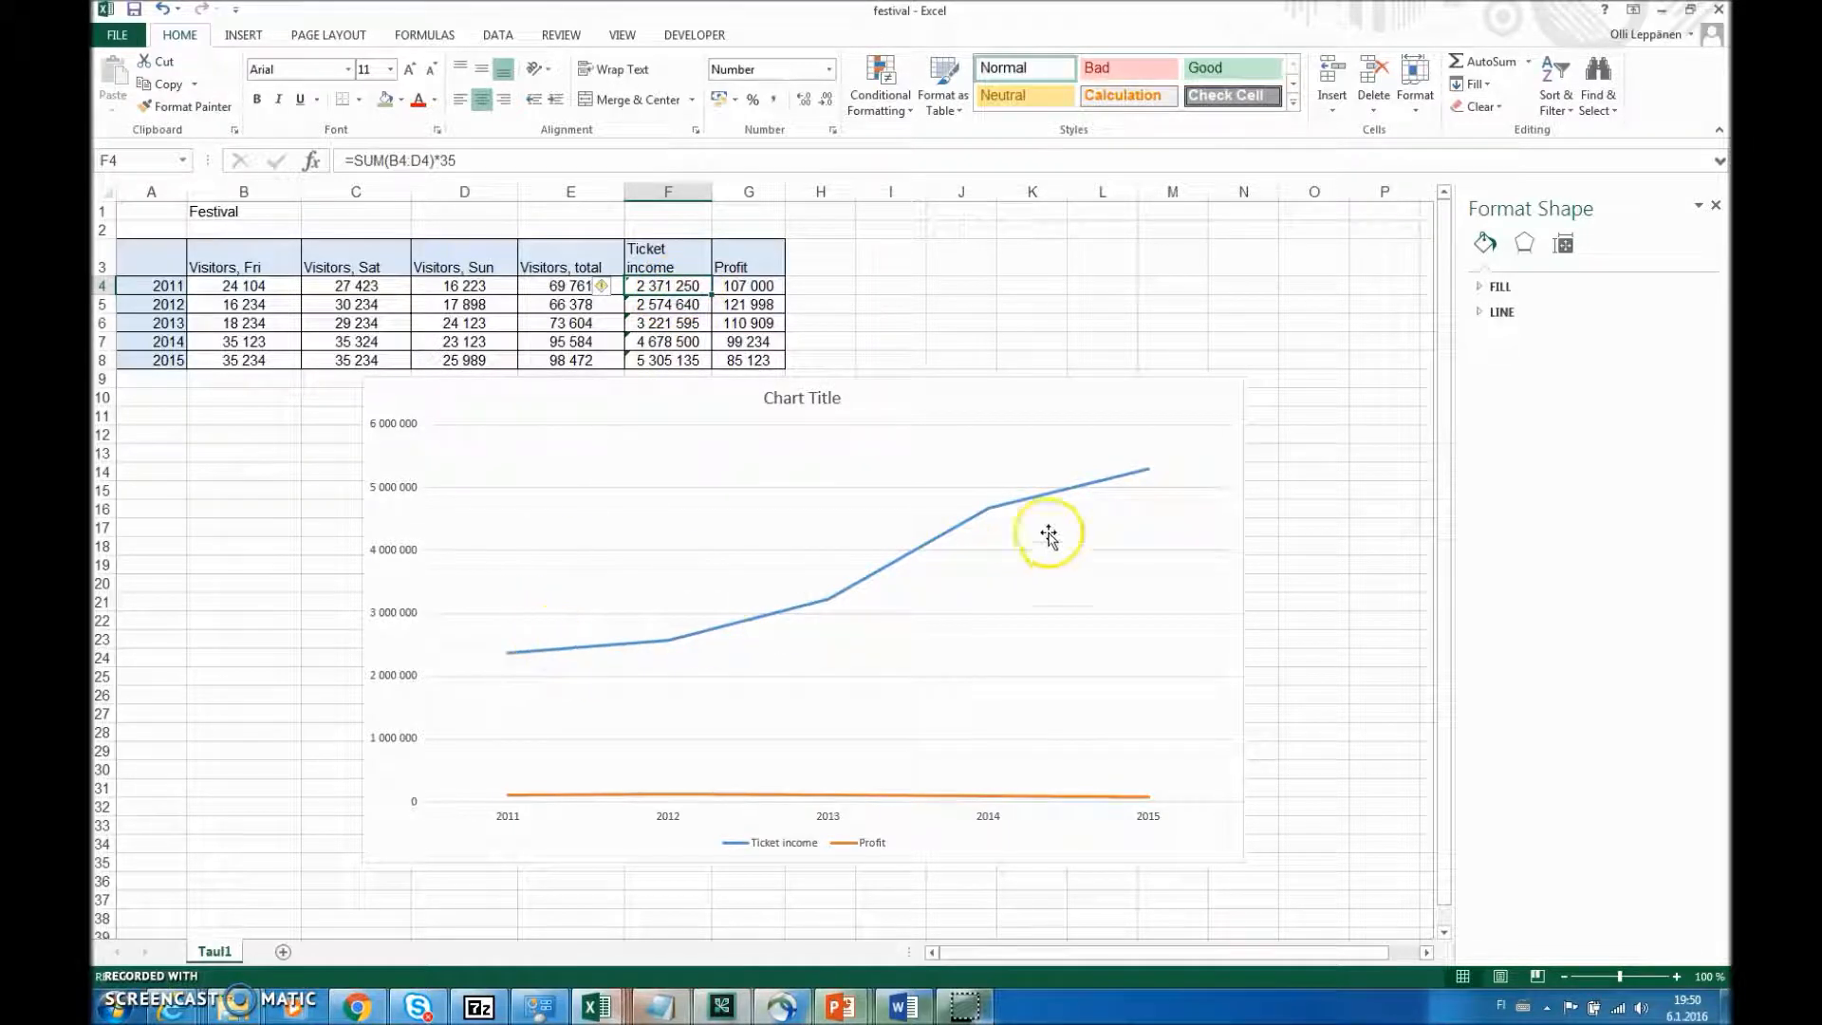
pyautogui.moveTo(1151, 474)
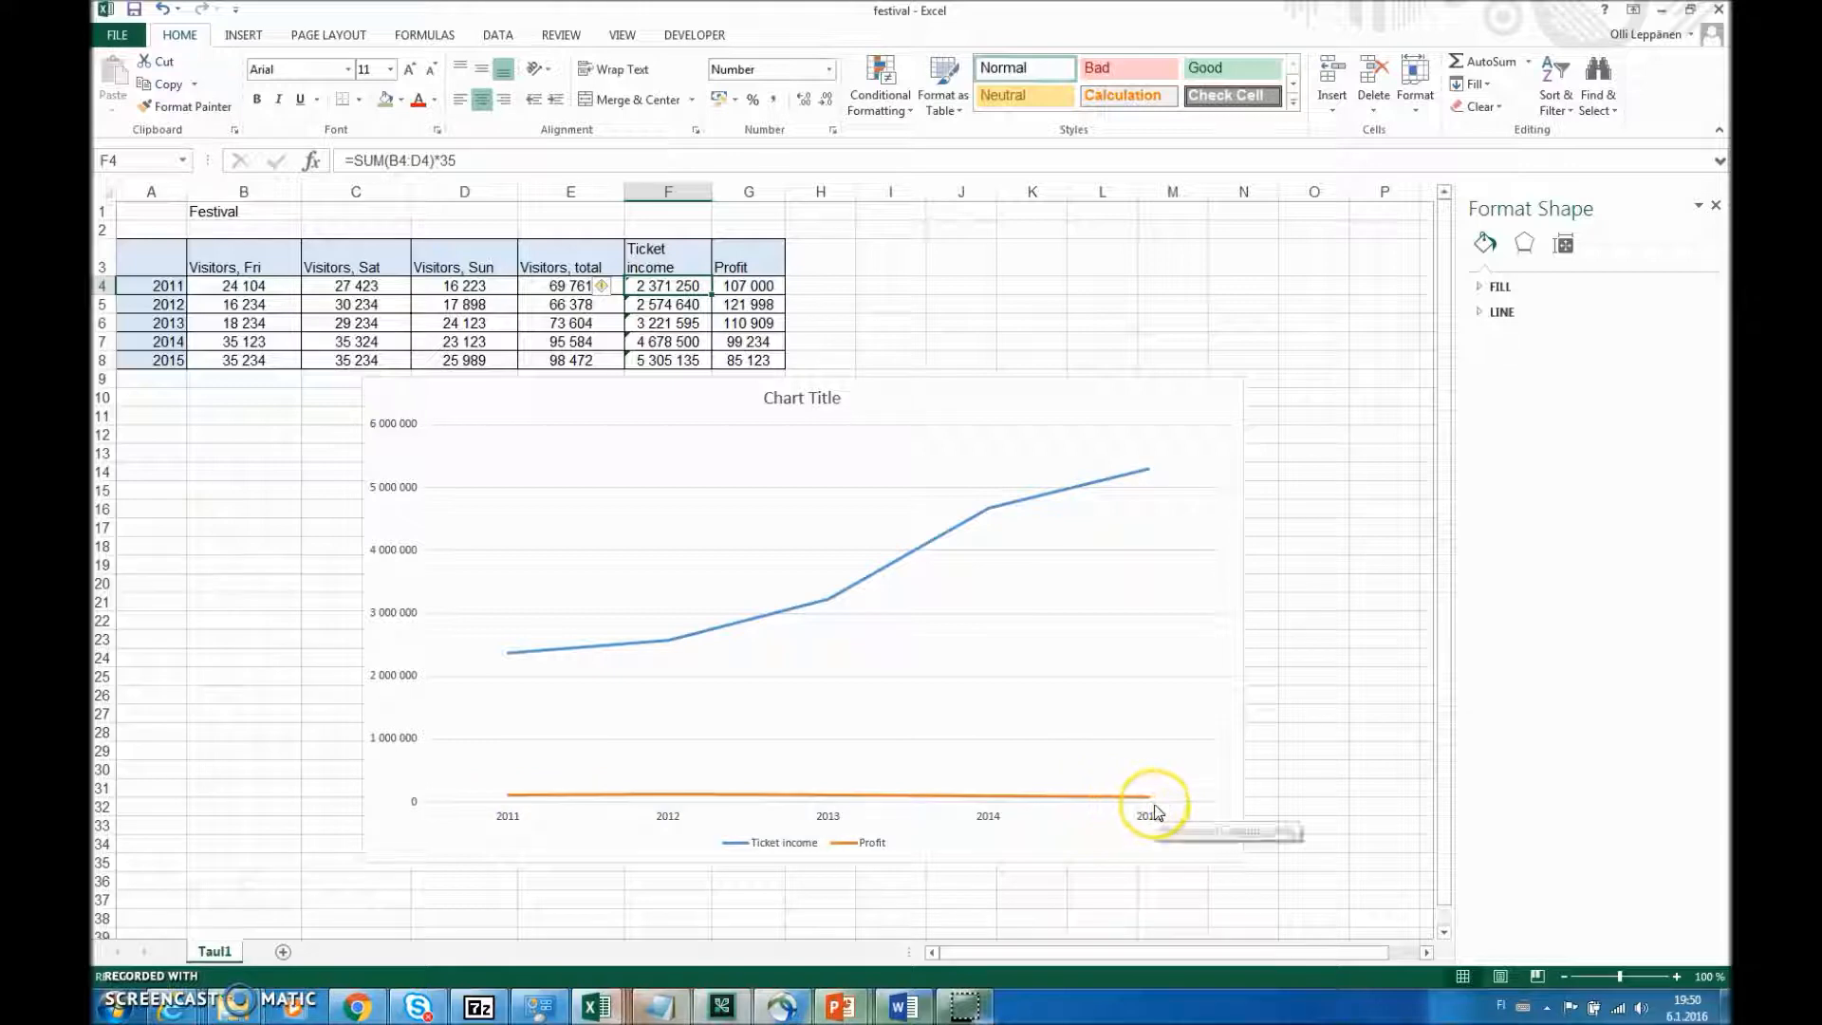
pyautogui.moveTo(1155, 812)
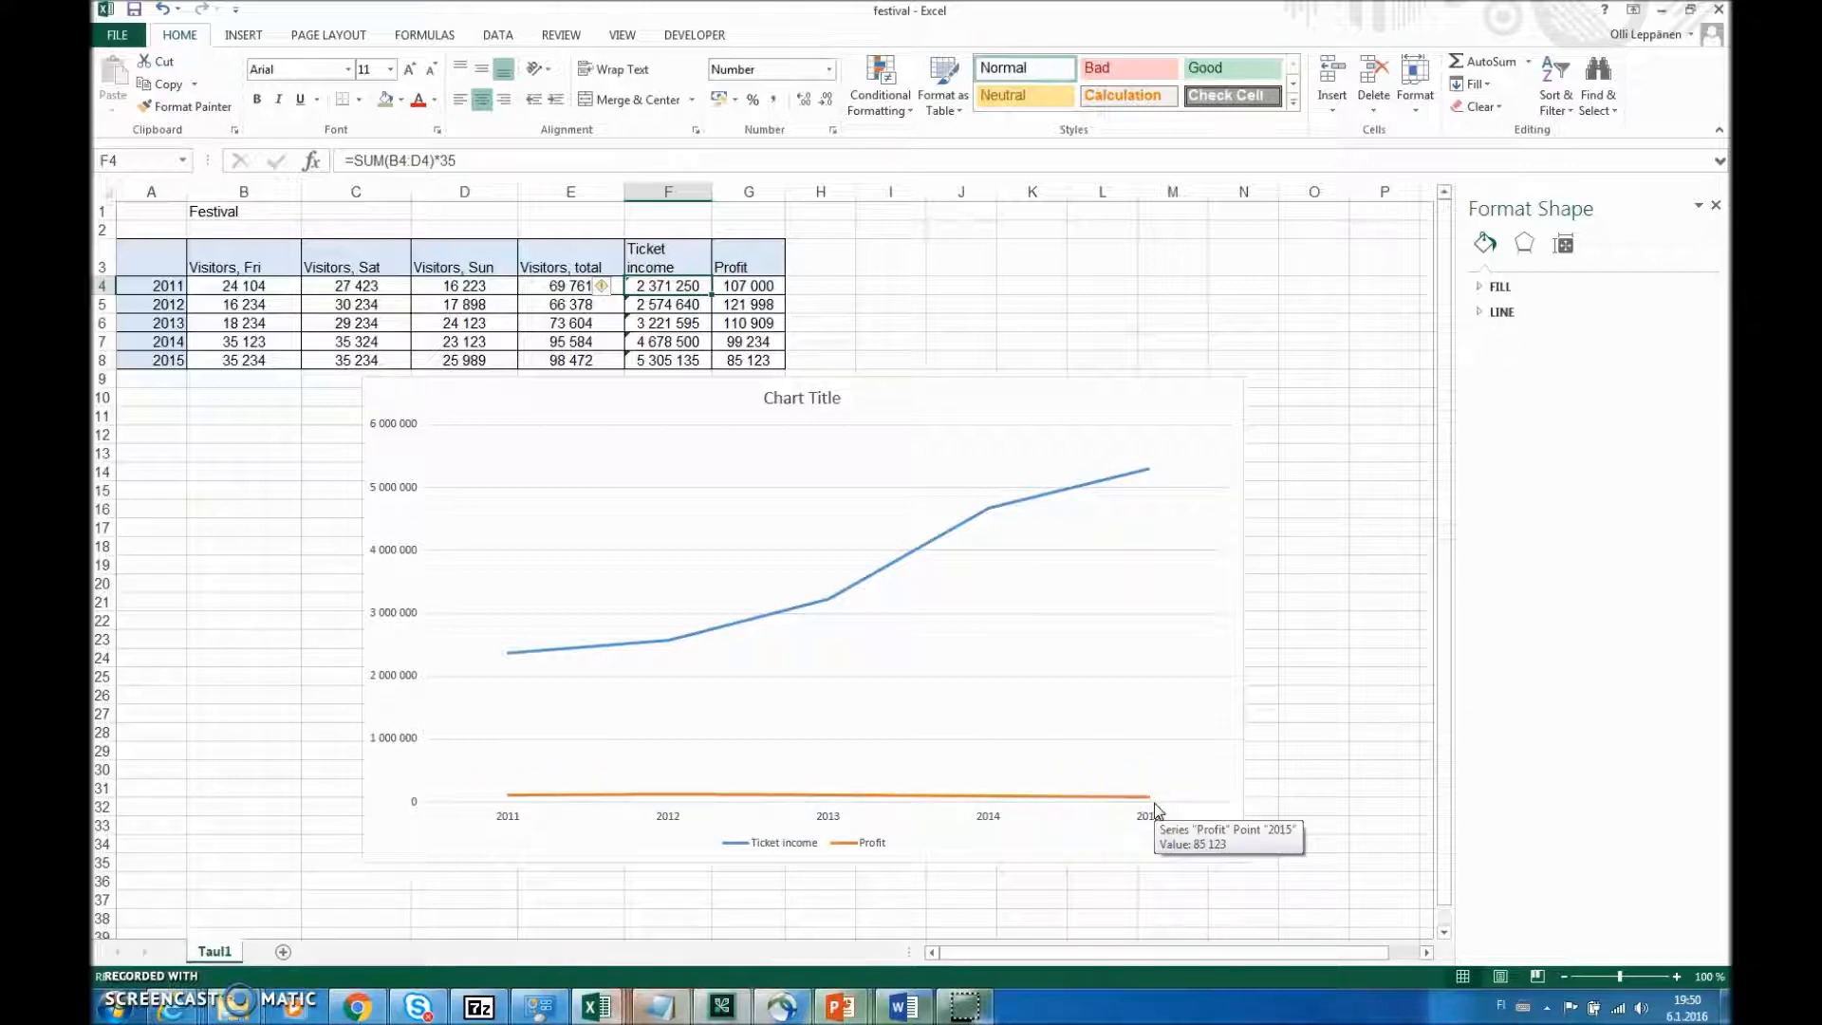
pyautogui.click(764, 286)
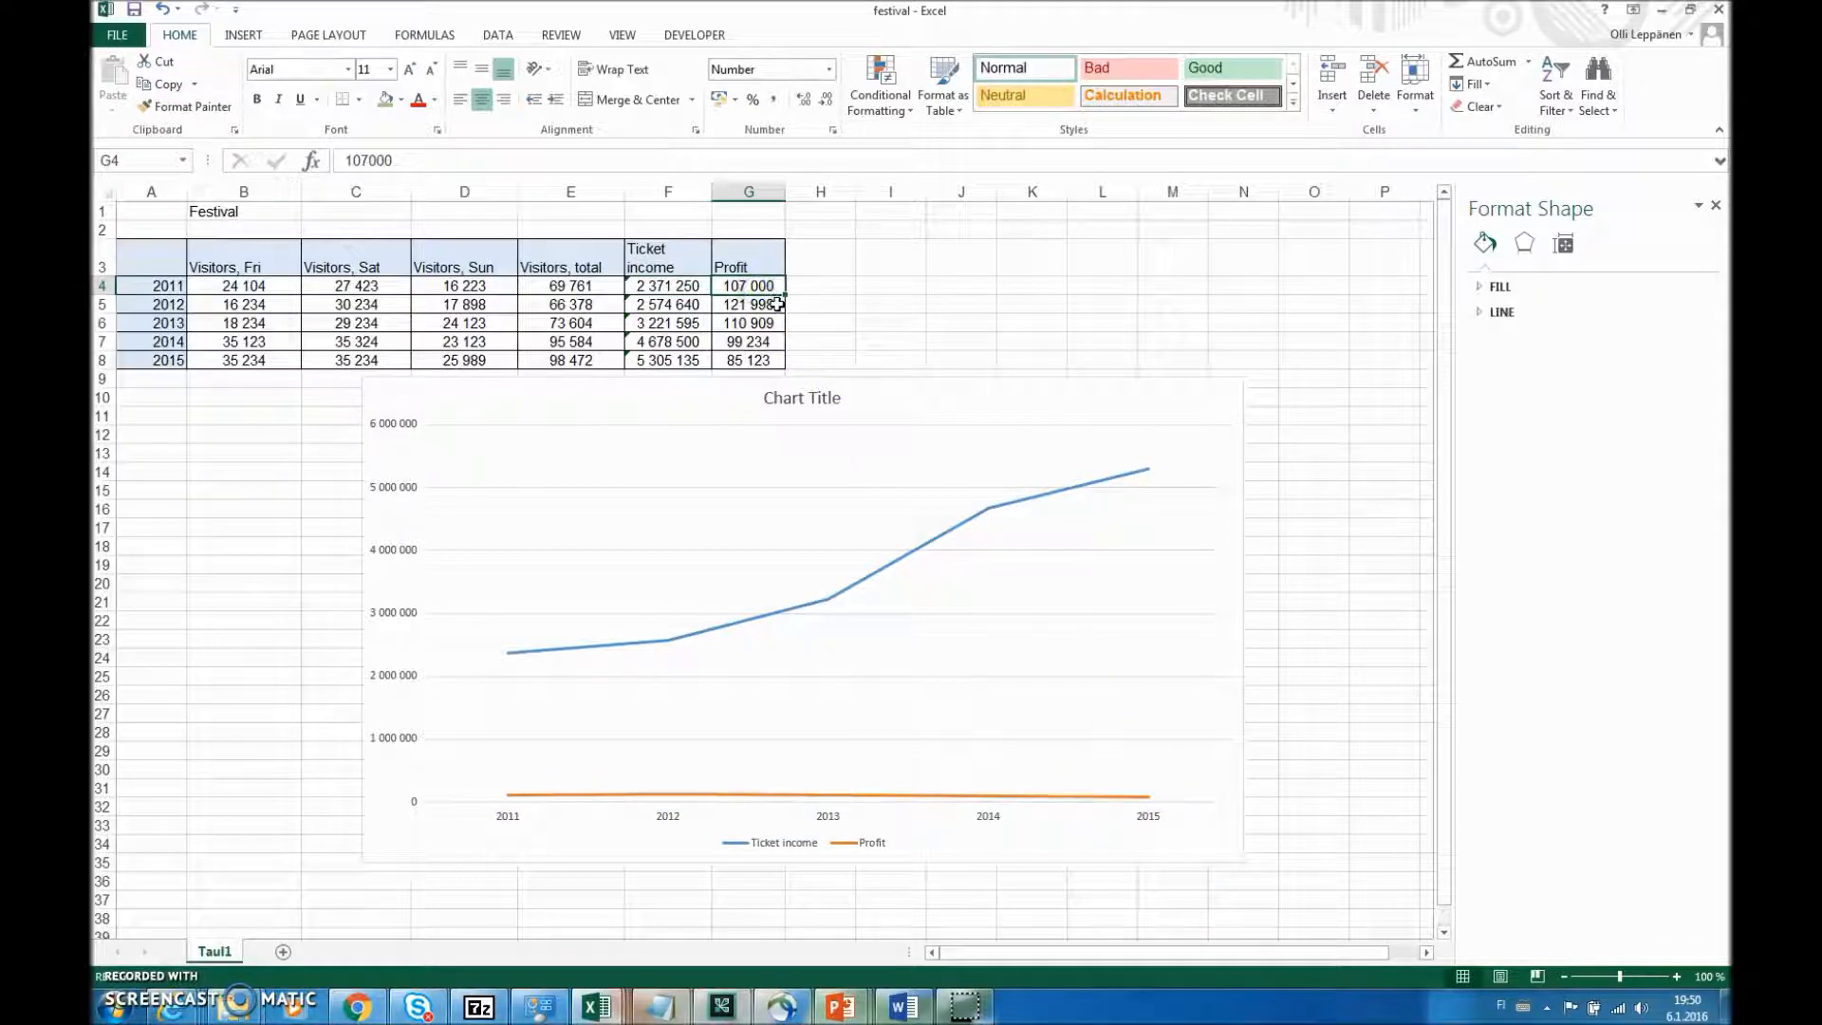
pyautogui.click(821, 290)
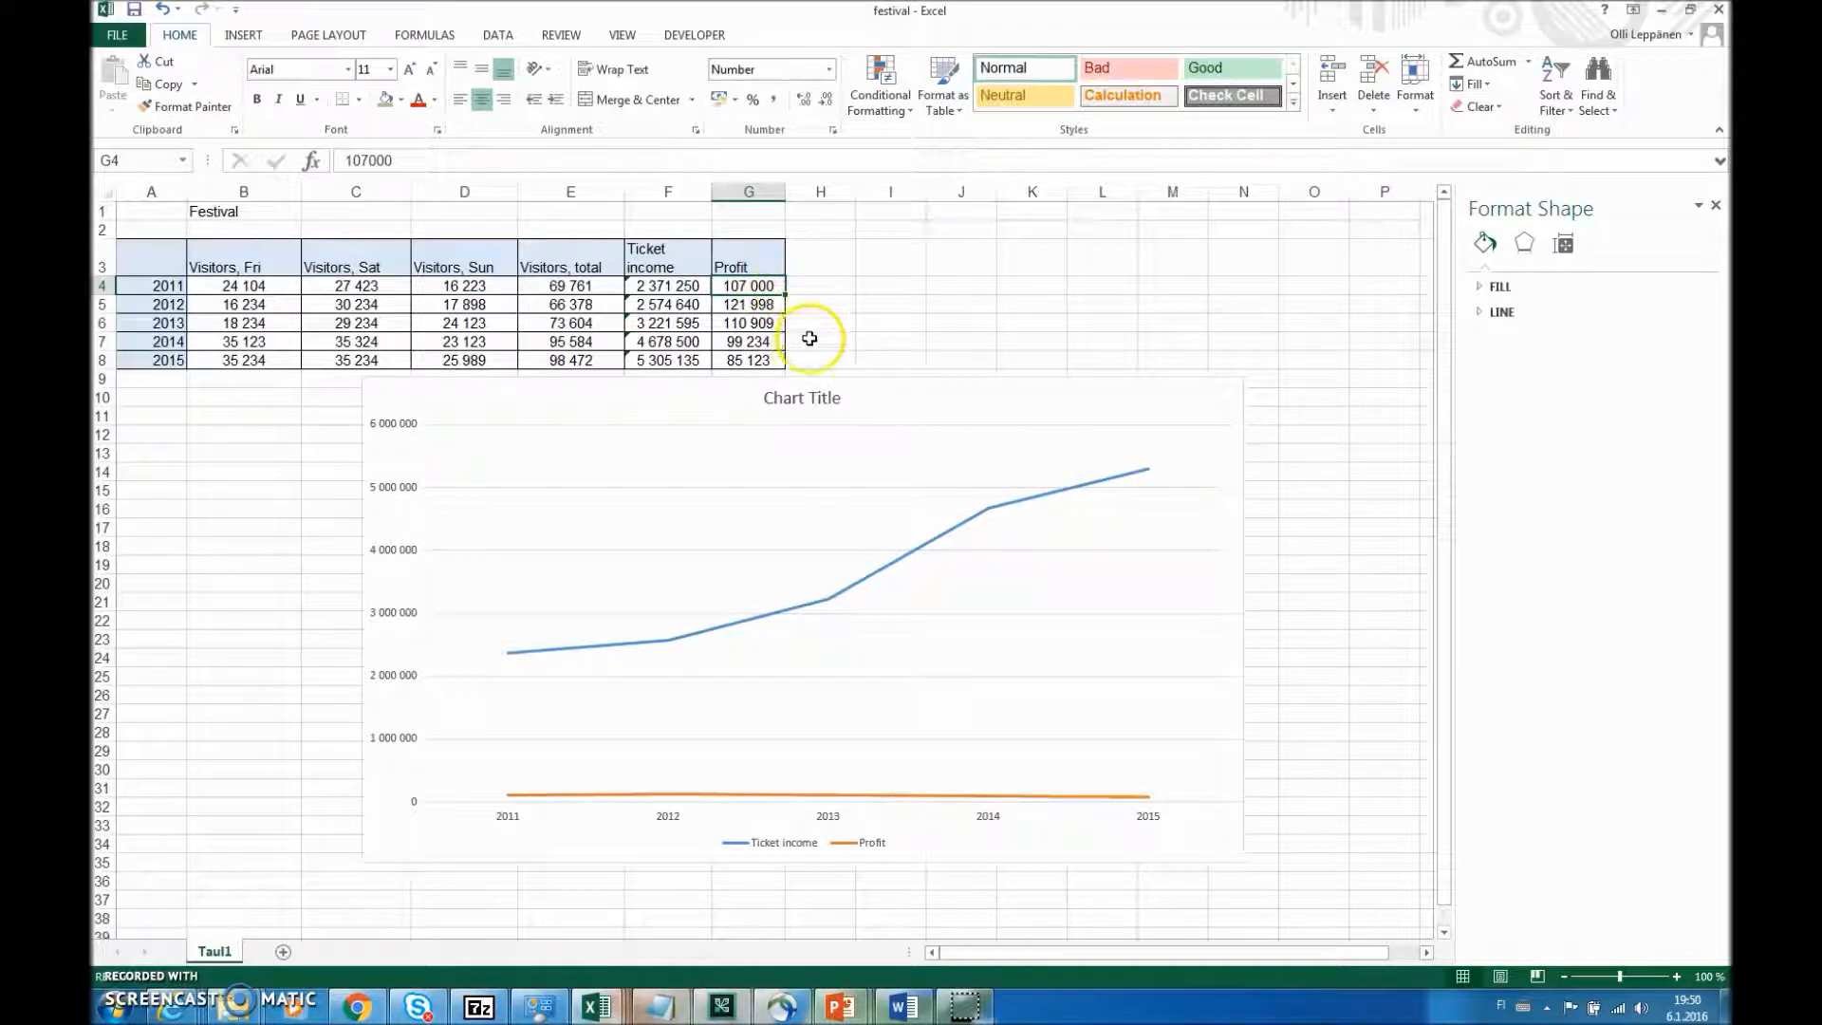
pyautogui.click(747, 361)
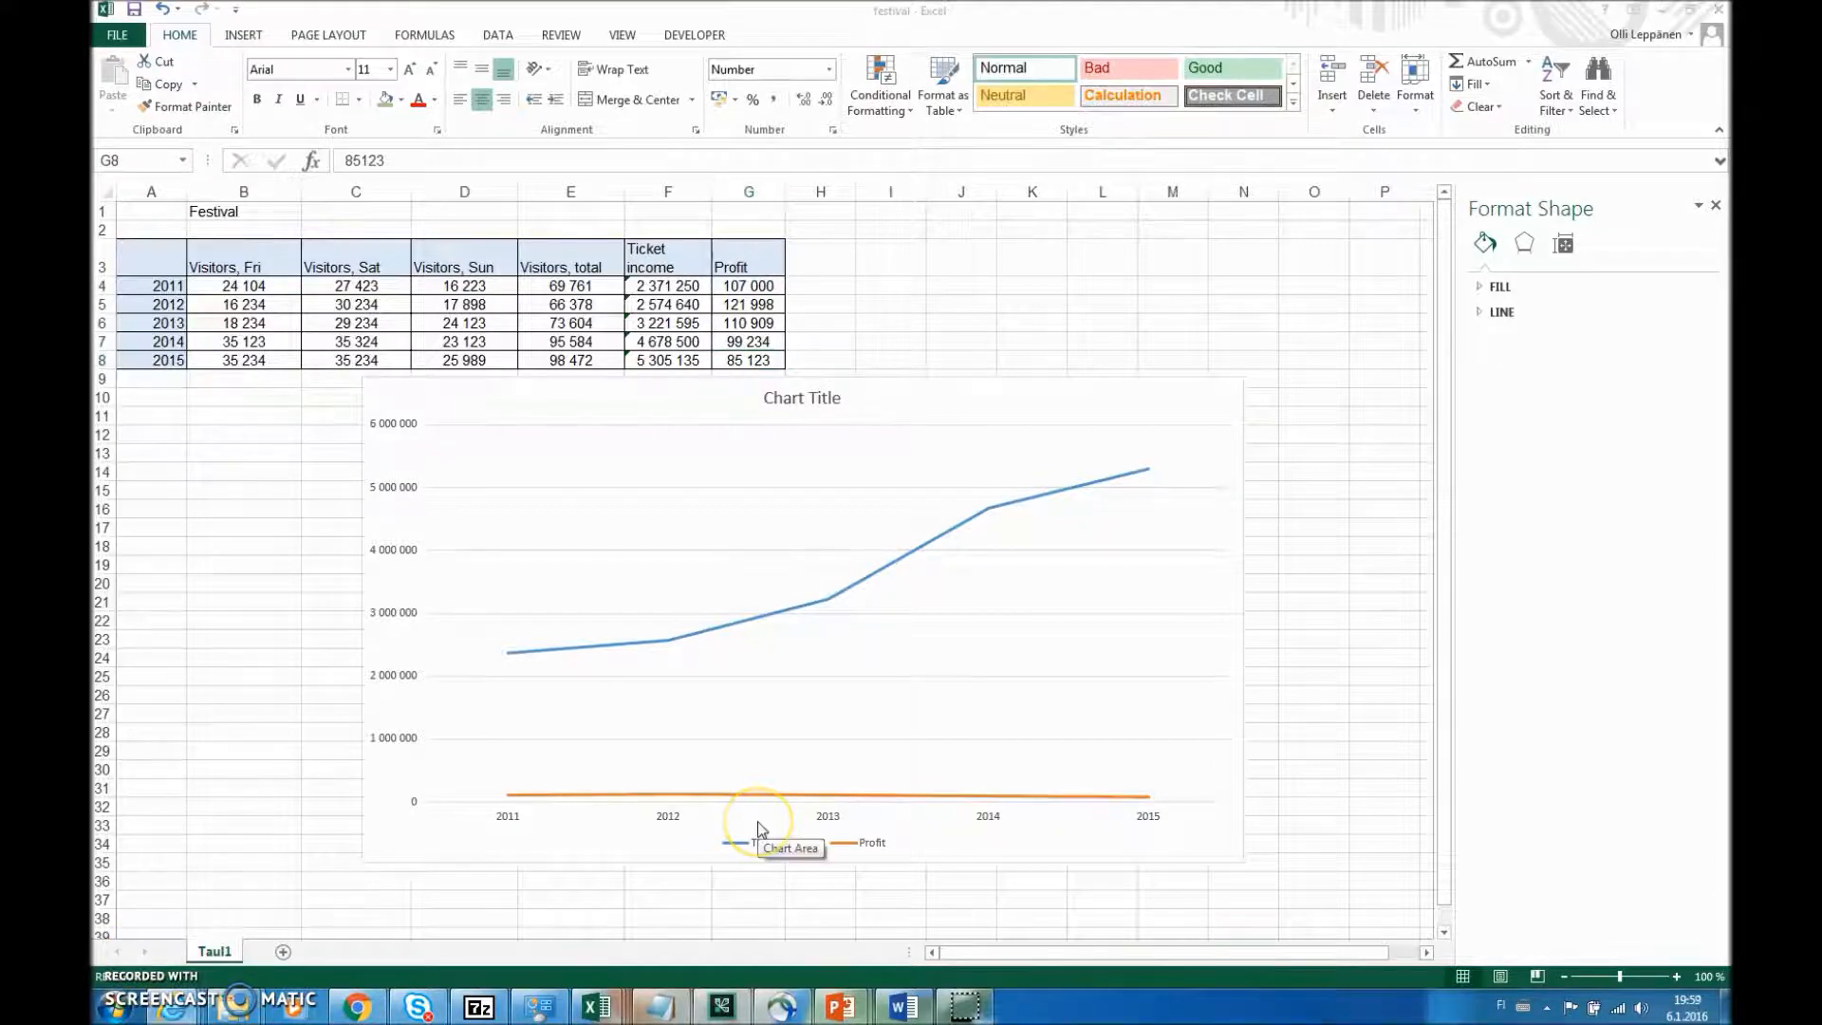
# - Delete the ticket income and profit line chart from the worksheet
pyautogui.click(736, 392)
pyautogui.press('Delete')
# - Insert a combo chart of F4:G8 with ticket income as clustered columns and profit as a line on a secondary axis
pyautogui.moveTo(669, 284); pyautogui.dragTo(752, 359)
pyautogui.click(242, 35)
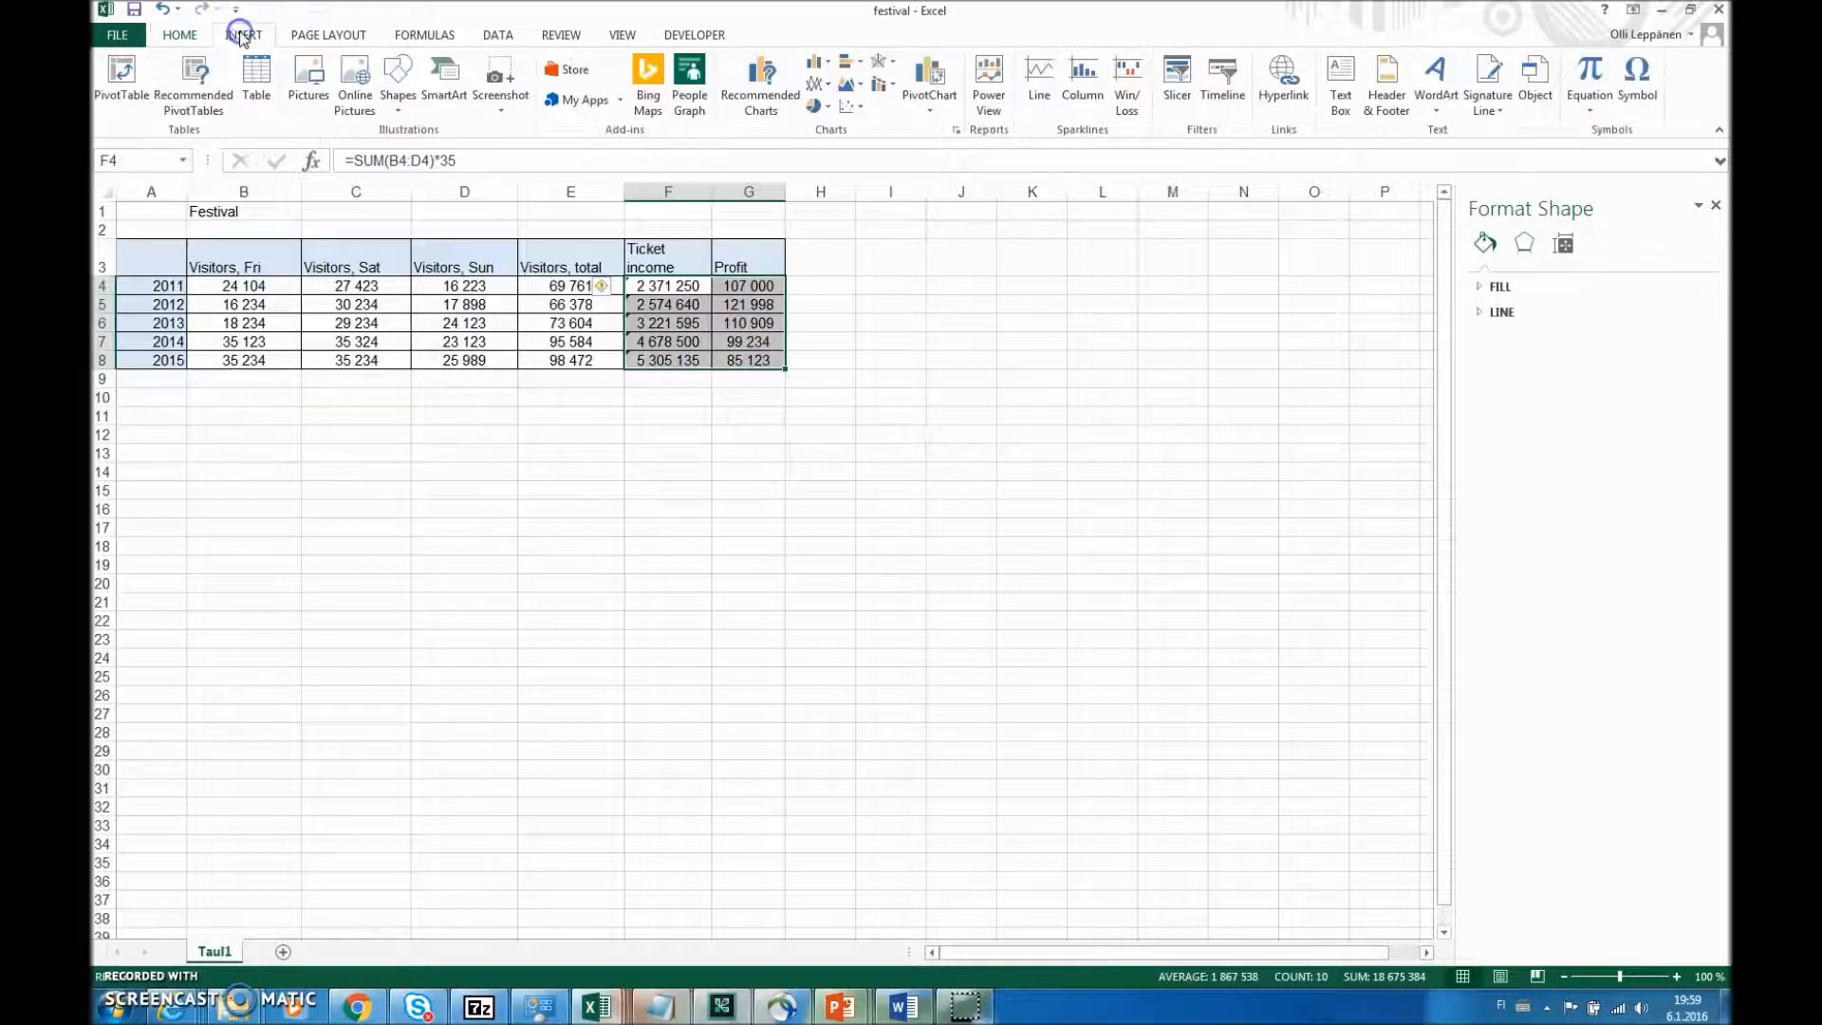
pyautogui.click(827, 83)
pyautogui.click(858, 87)
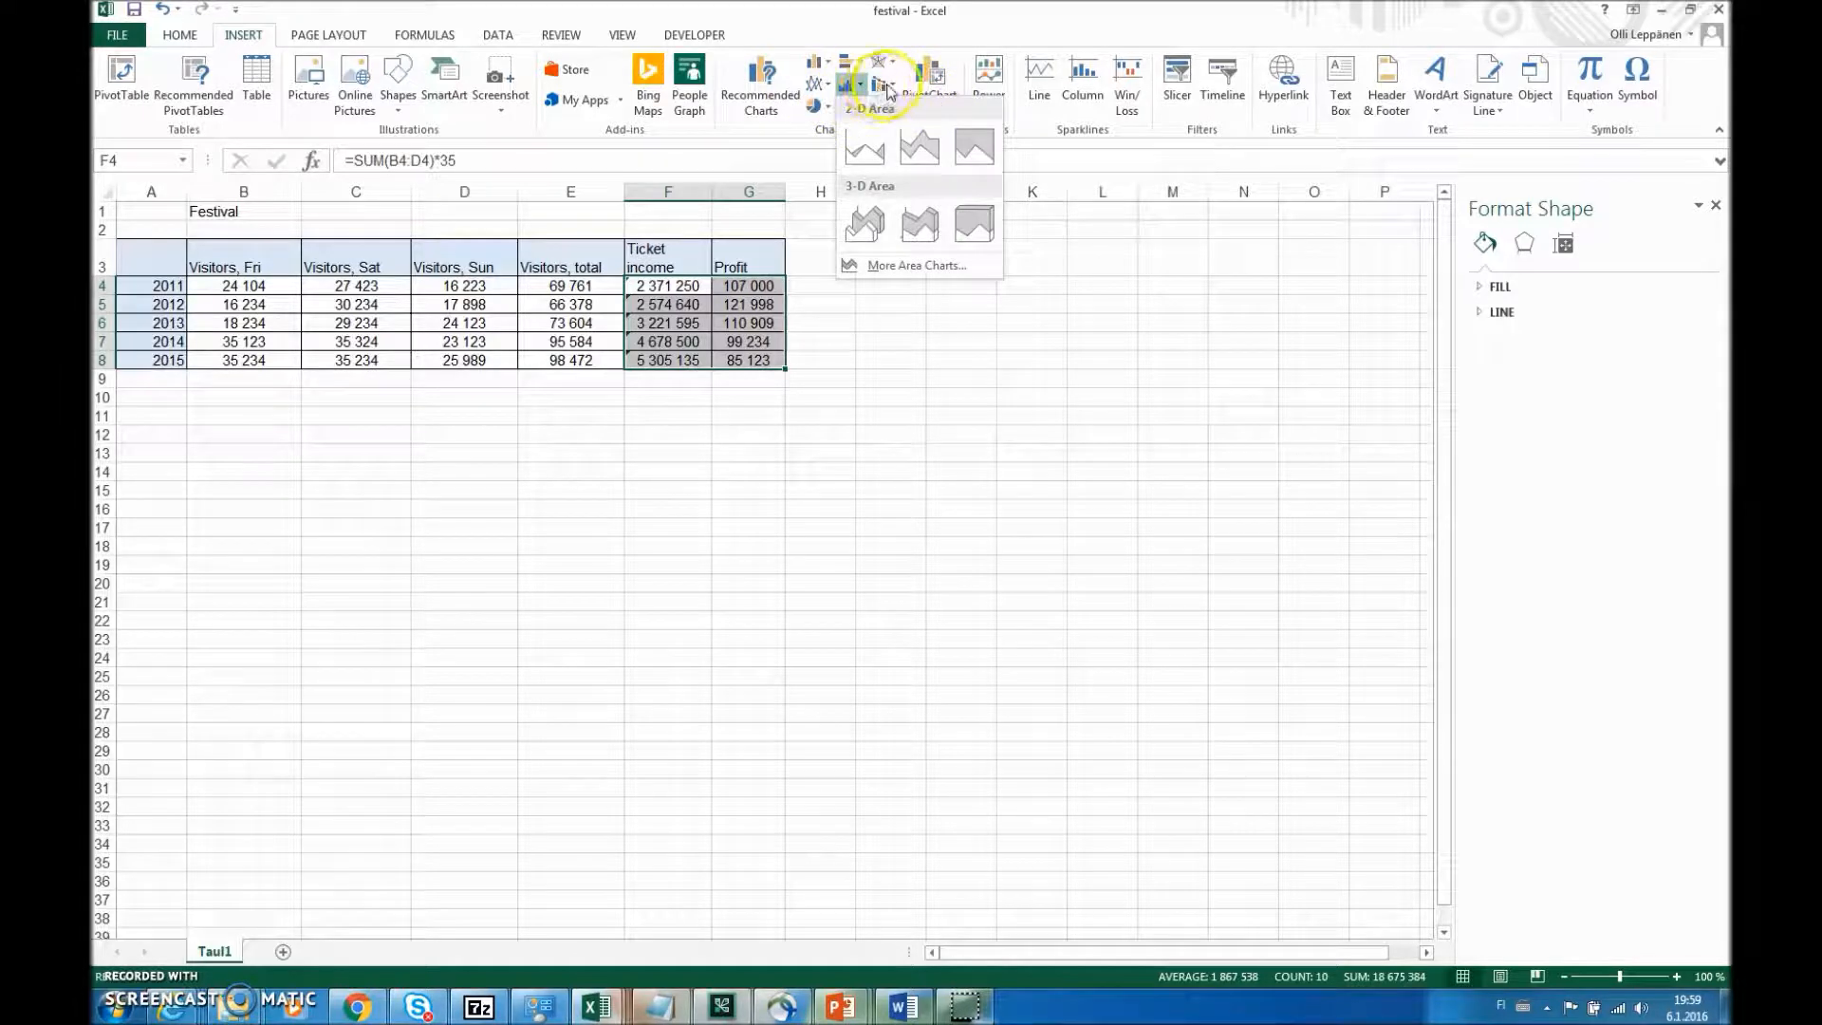
pyautogui.click(887, 85)
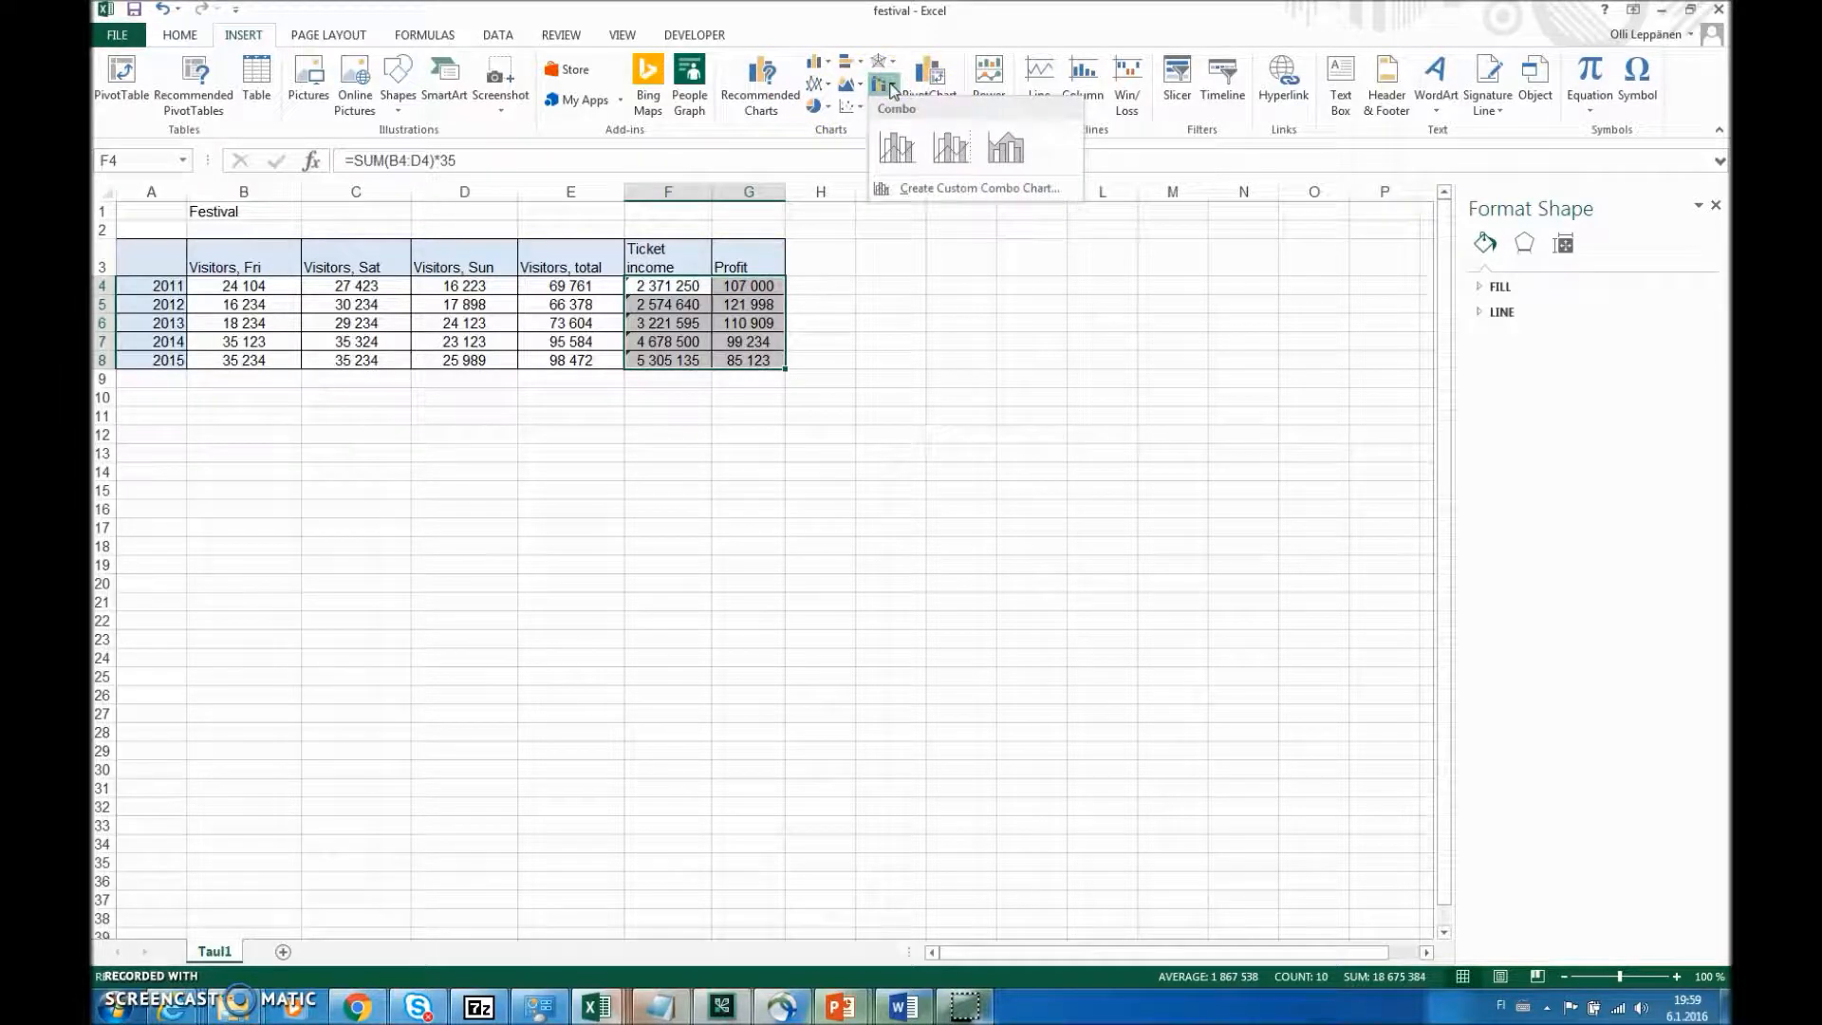
pyautogui.click(944, 152)
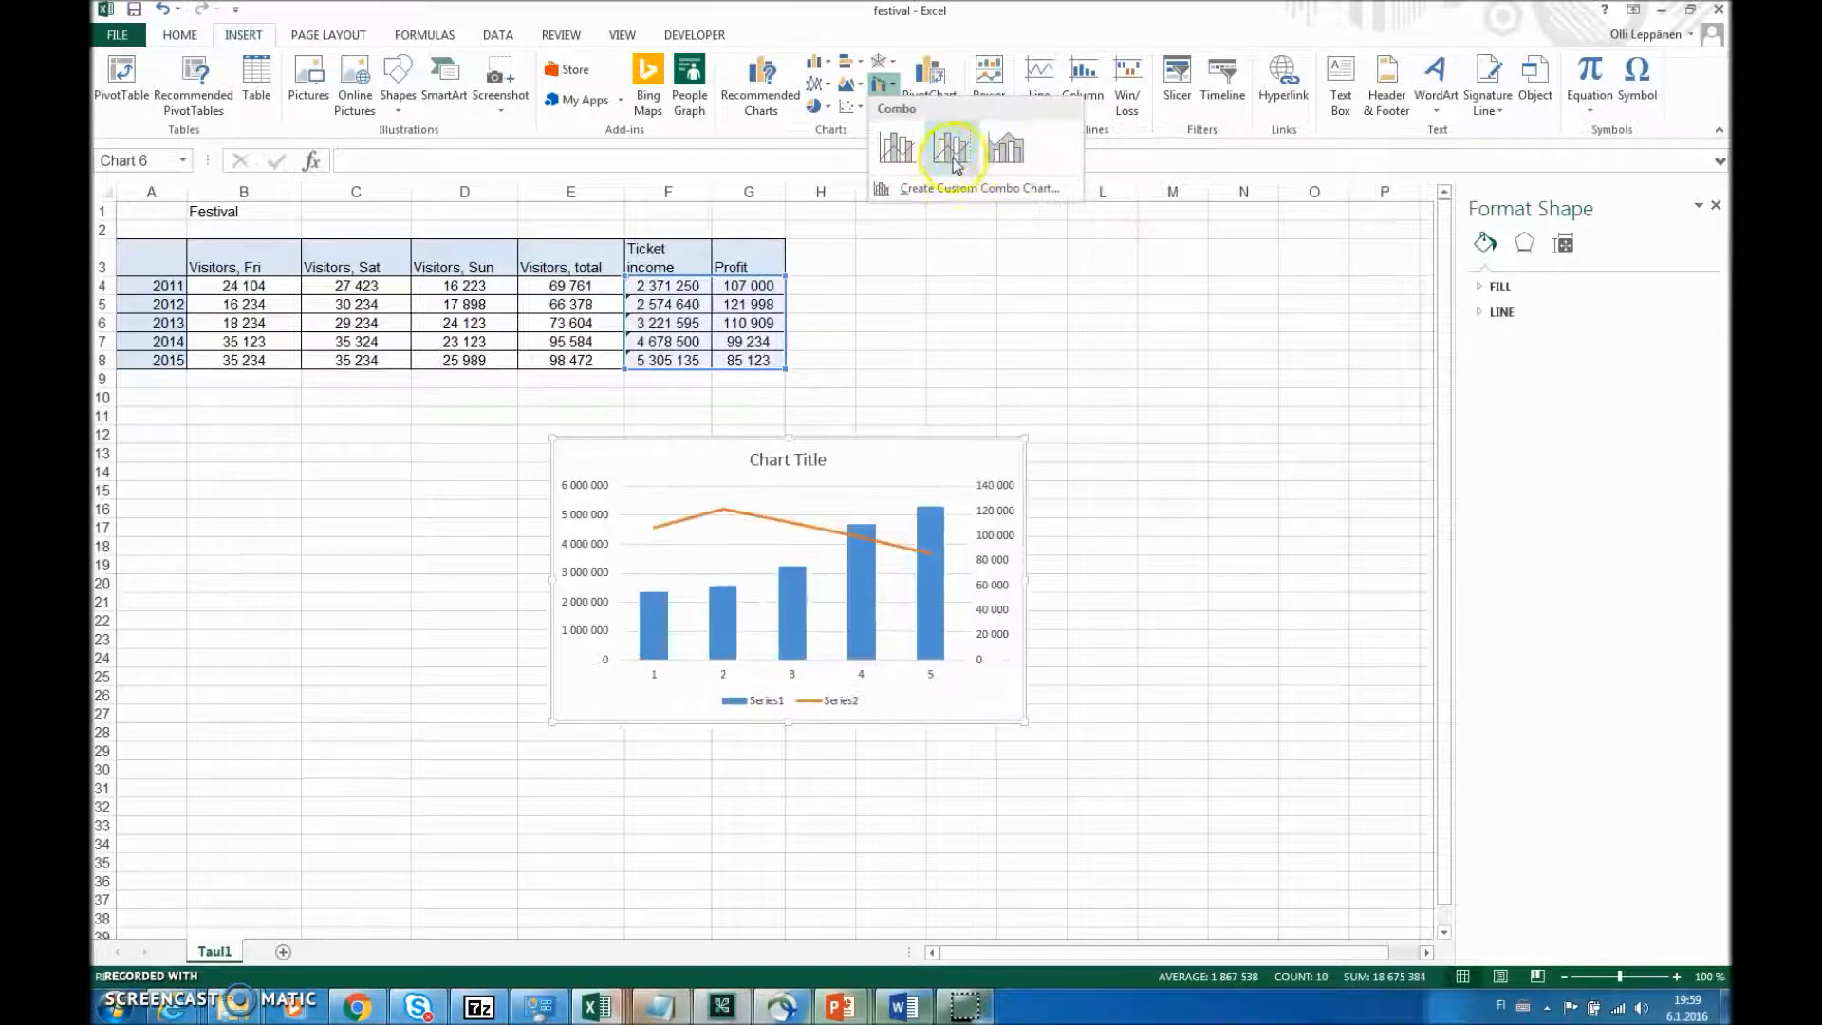
pyautogui.click(944, 152)
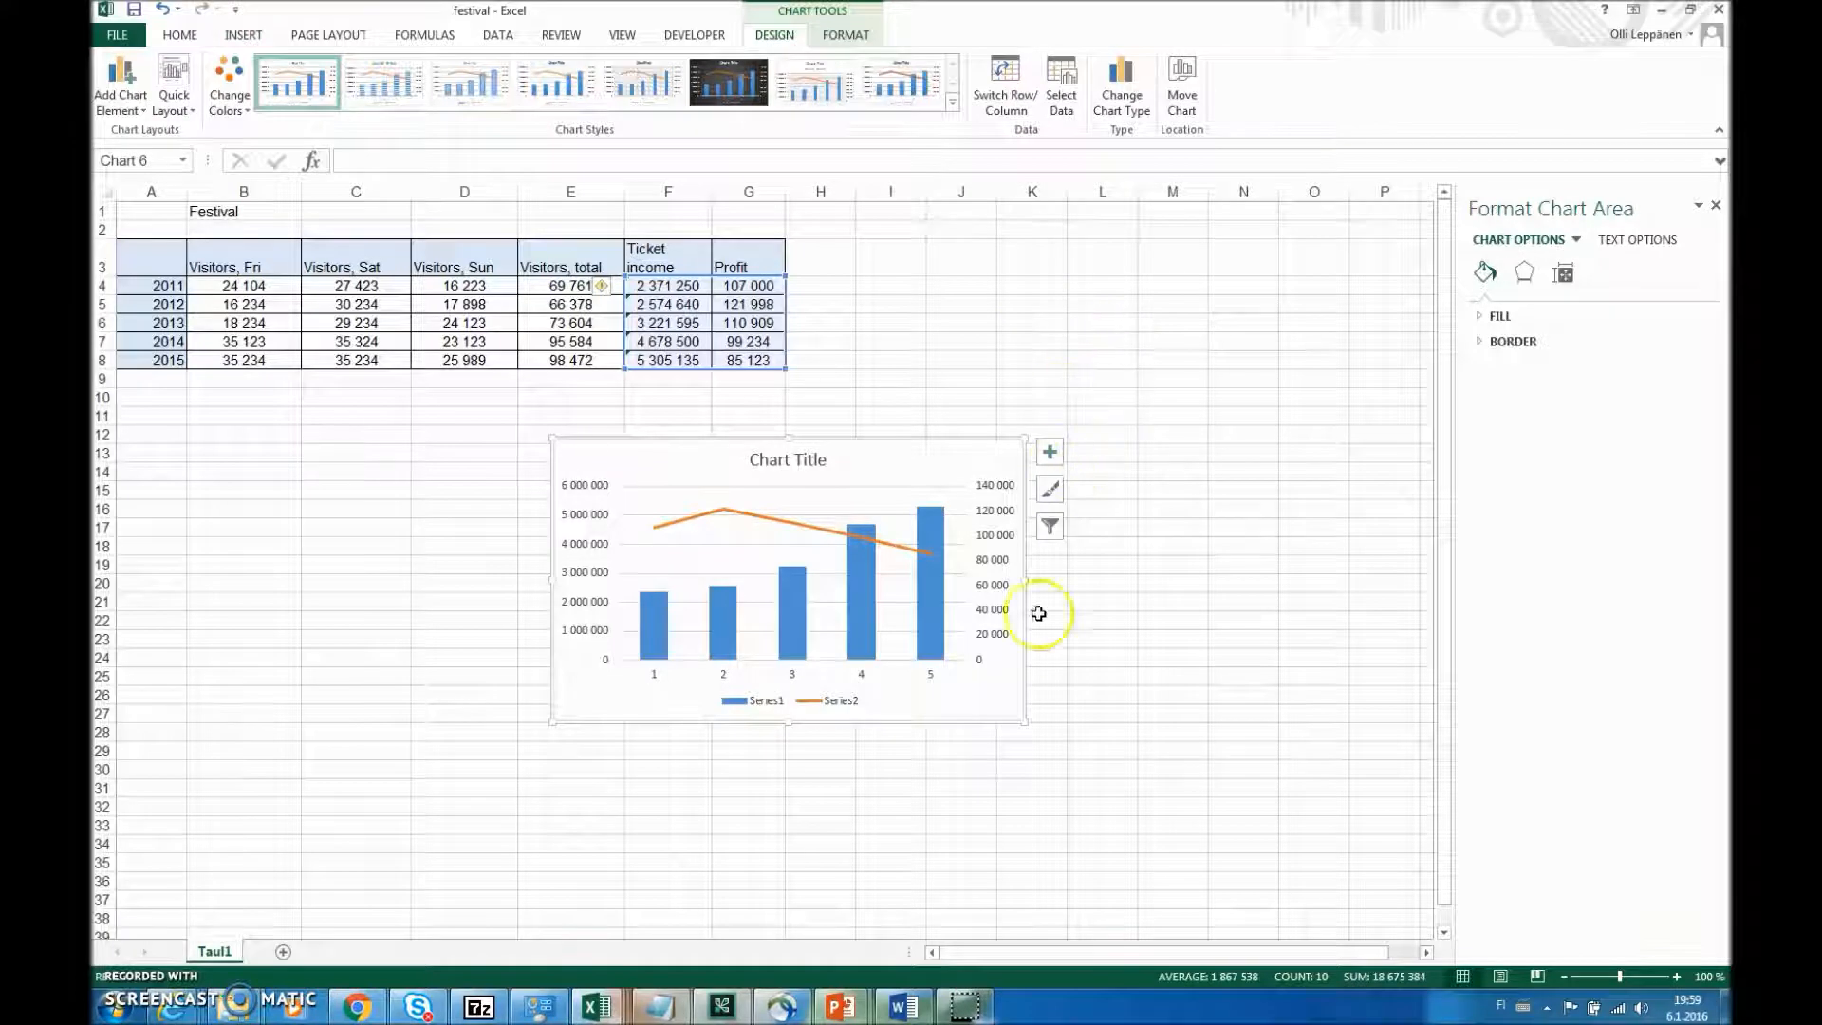
# - Name the combo chart's two series from the Ticket income header in F3 and the Profit header in G3
pyautogui.rightClick(945, 482)
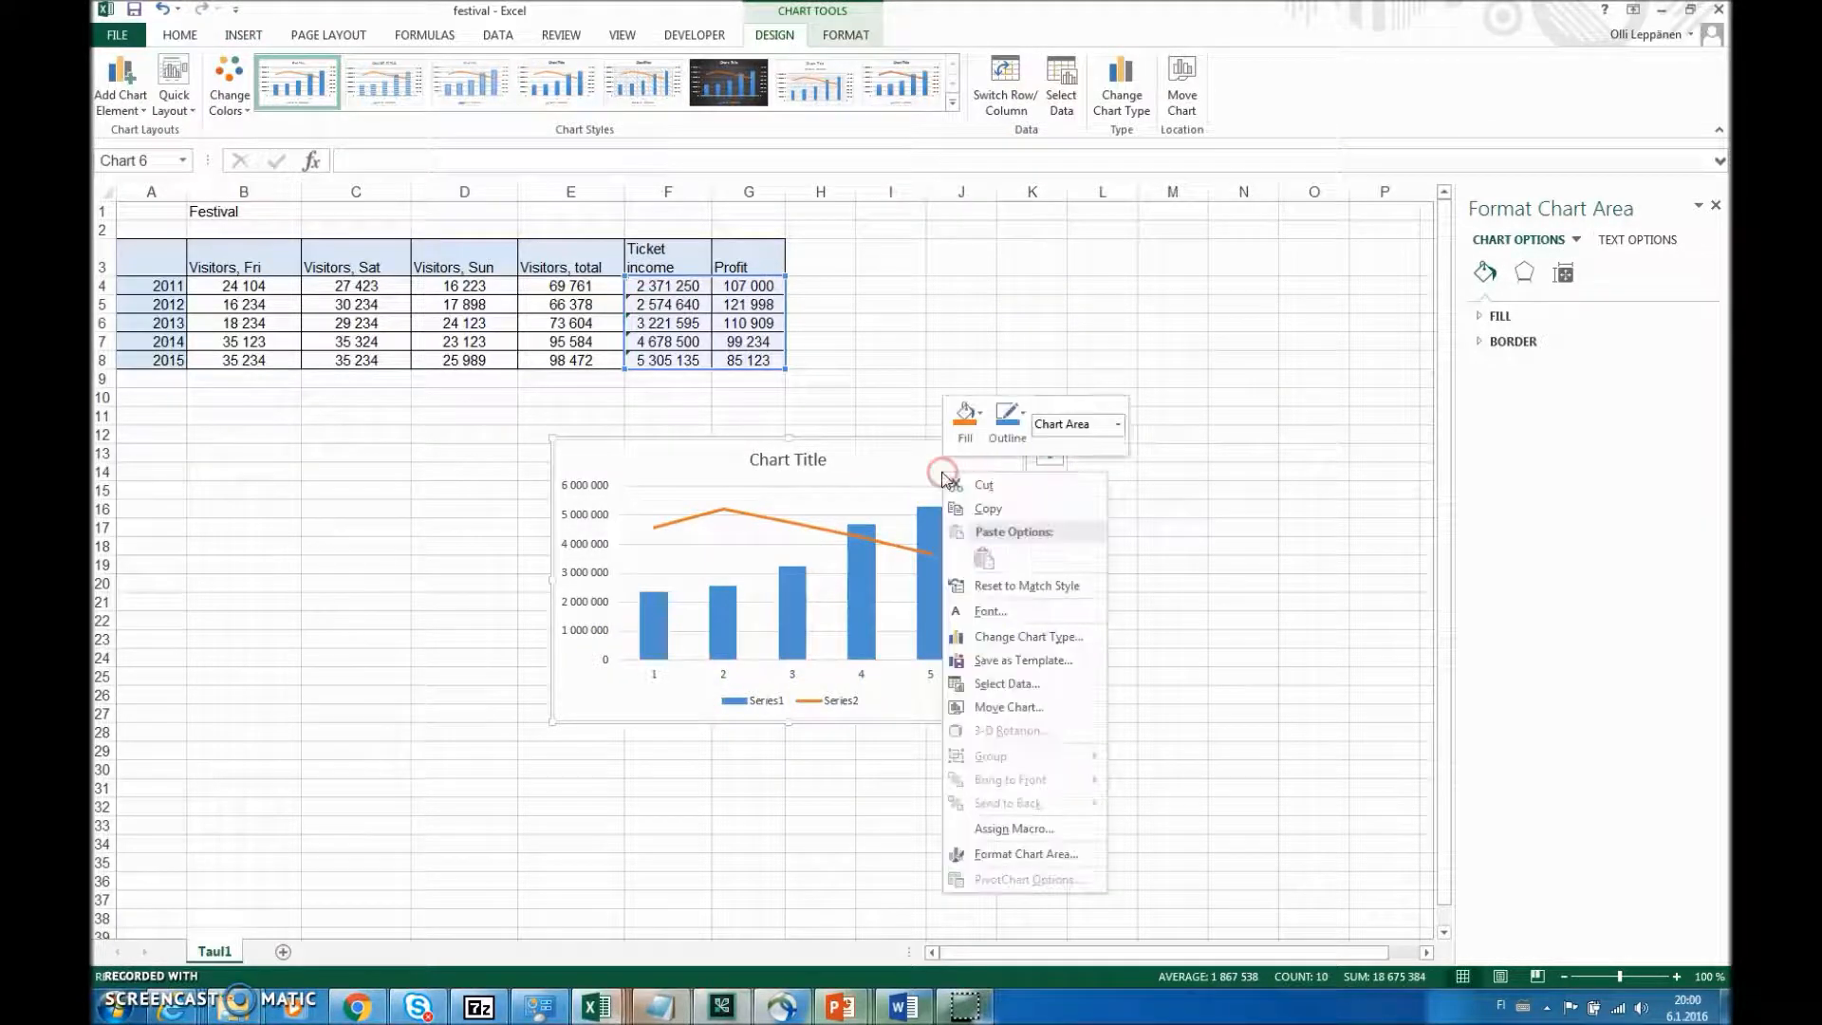
pyautogui.click(1014, 683)
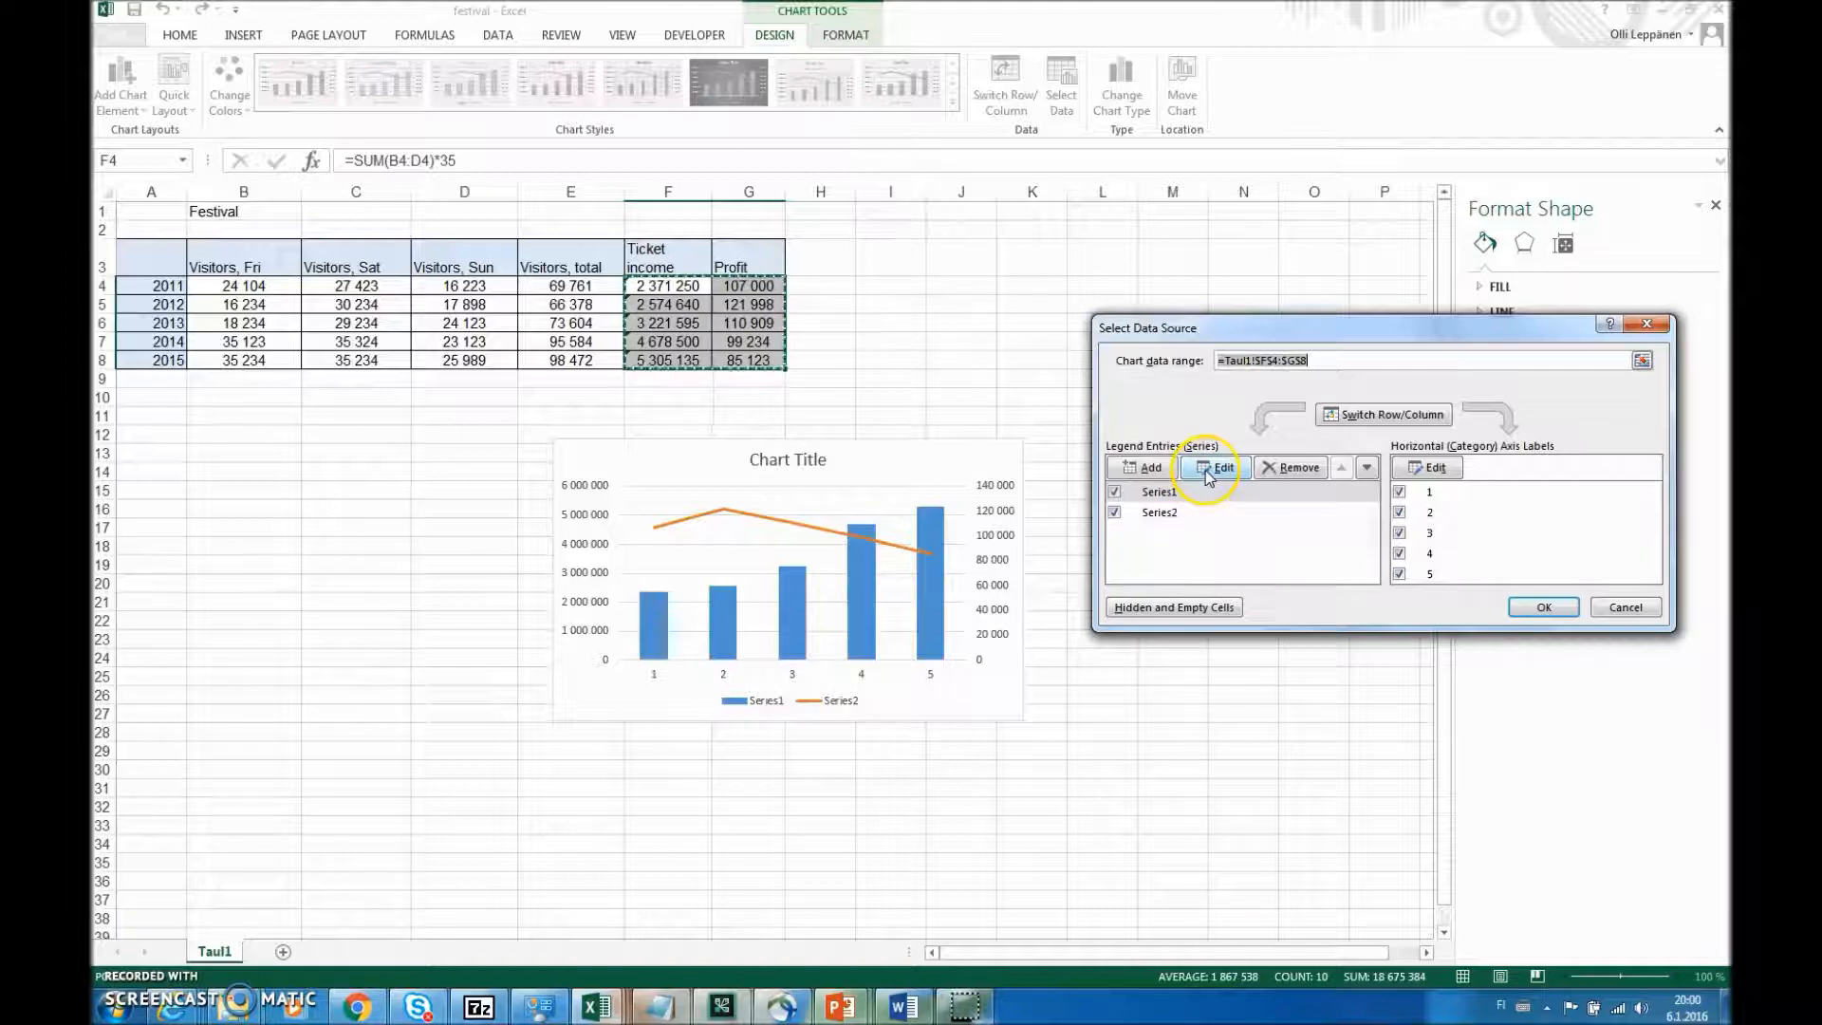
pyautogui.click(1204, 470)
pyautogui.click(671, 254)
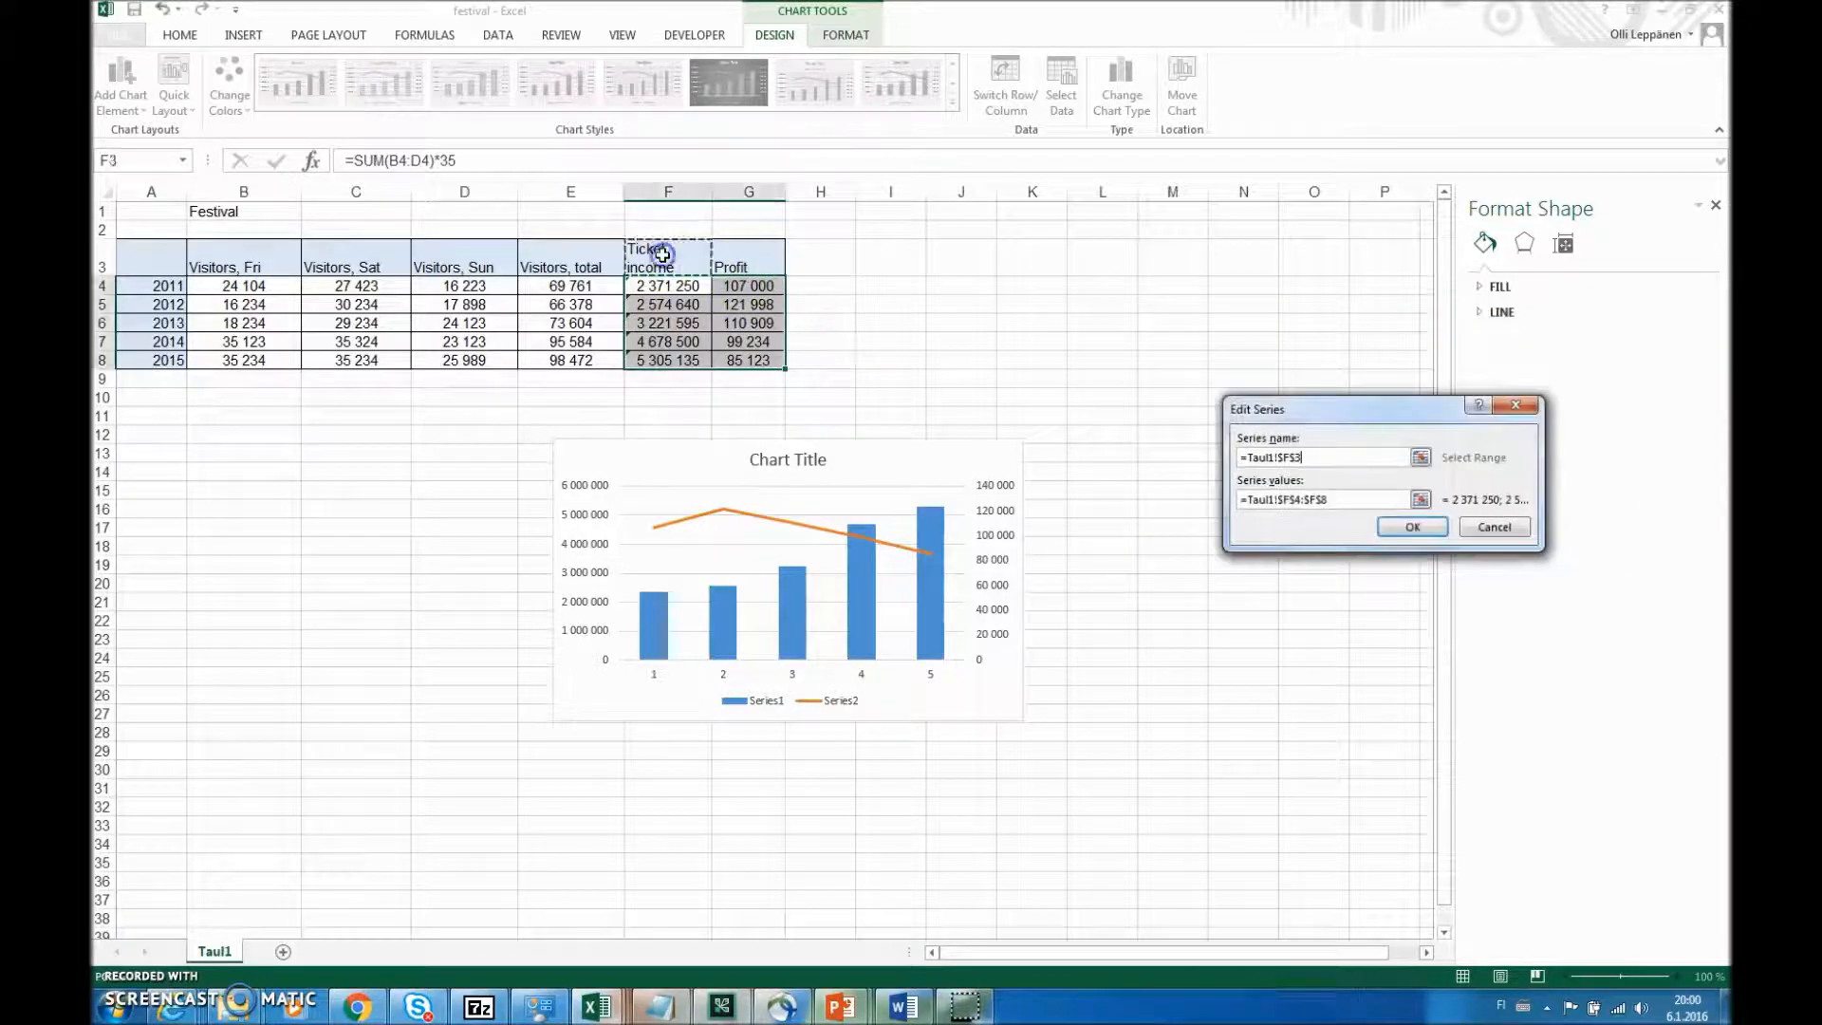
pyautogui.click(1415, 529)
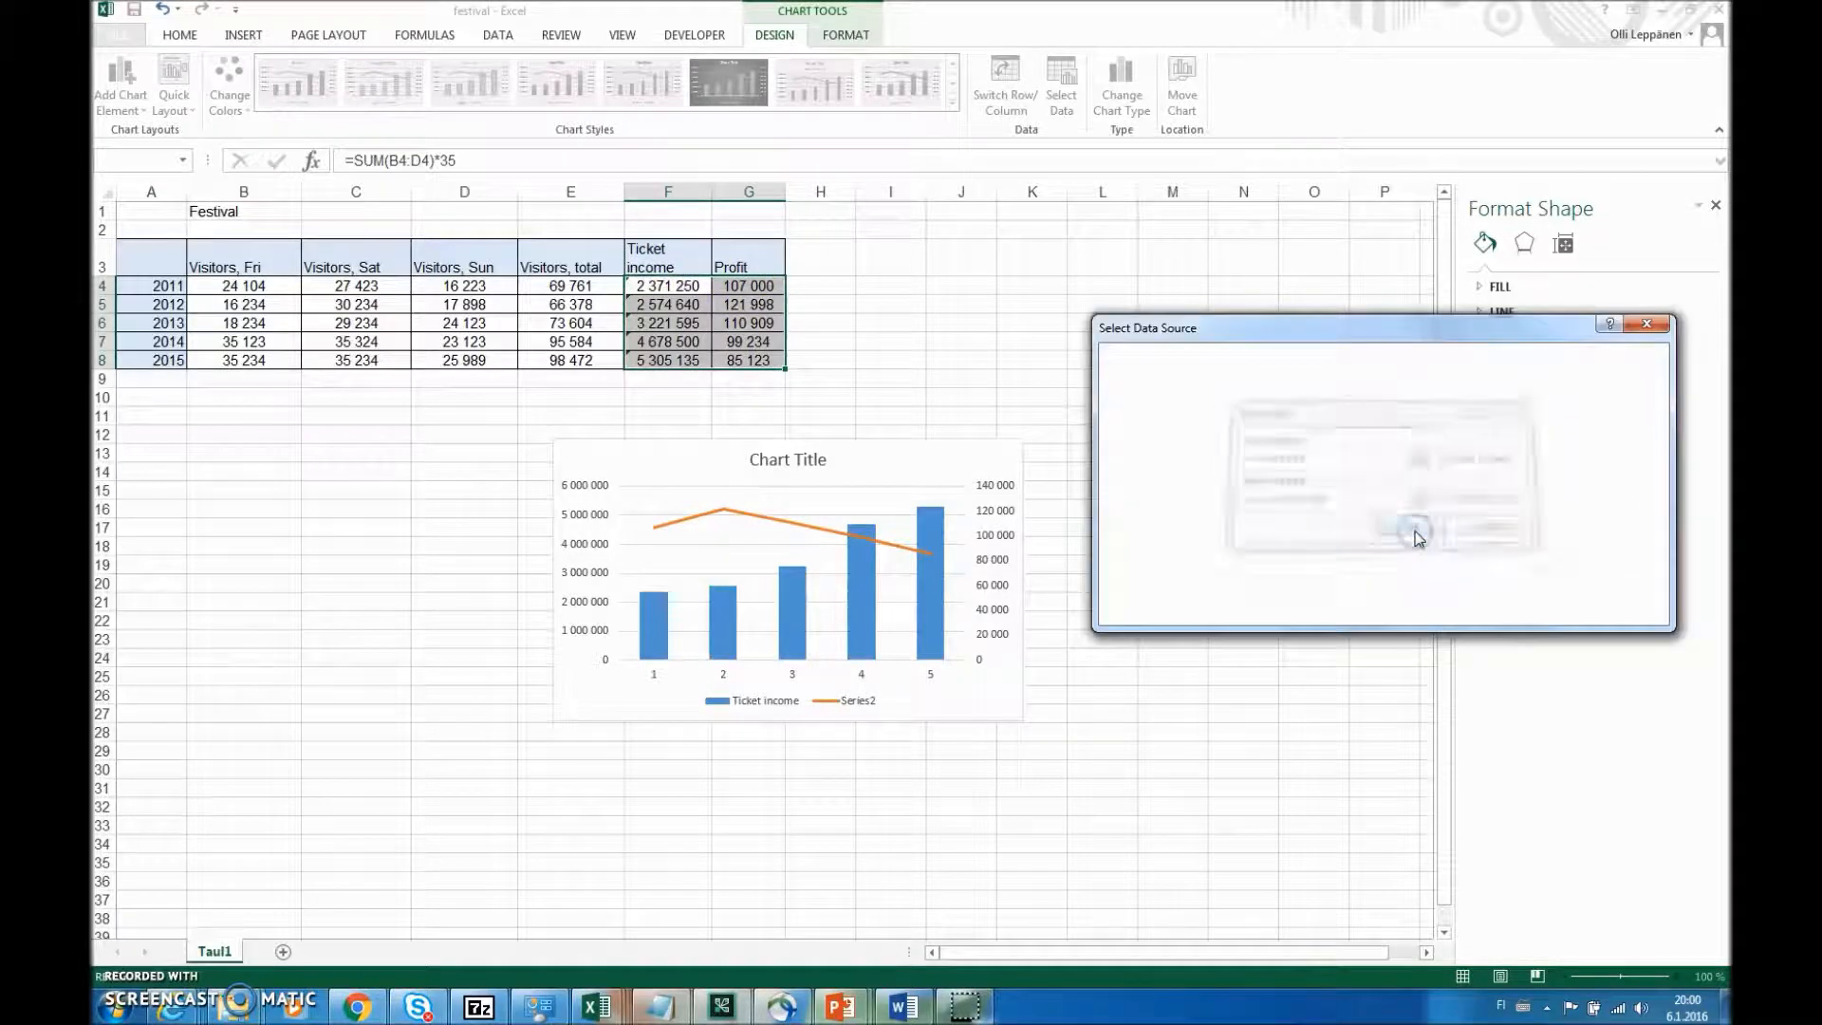
pyautogui.click(1191, 510)
pyautogui.click(1233, 470)
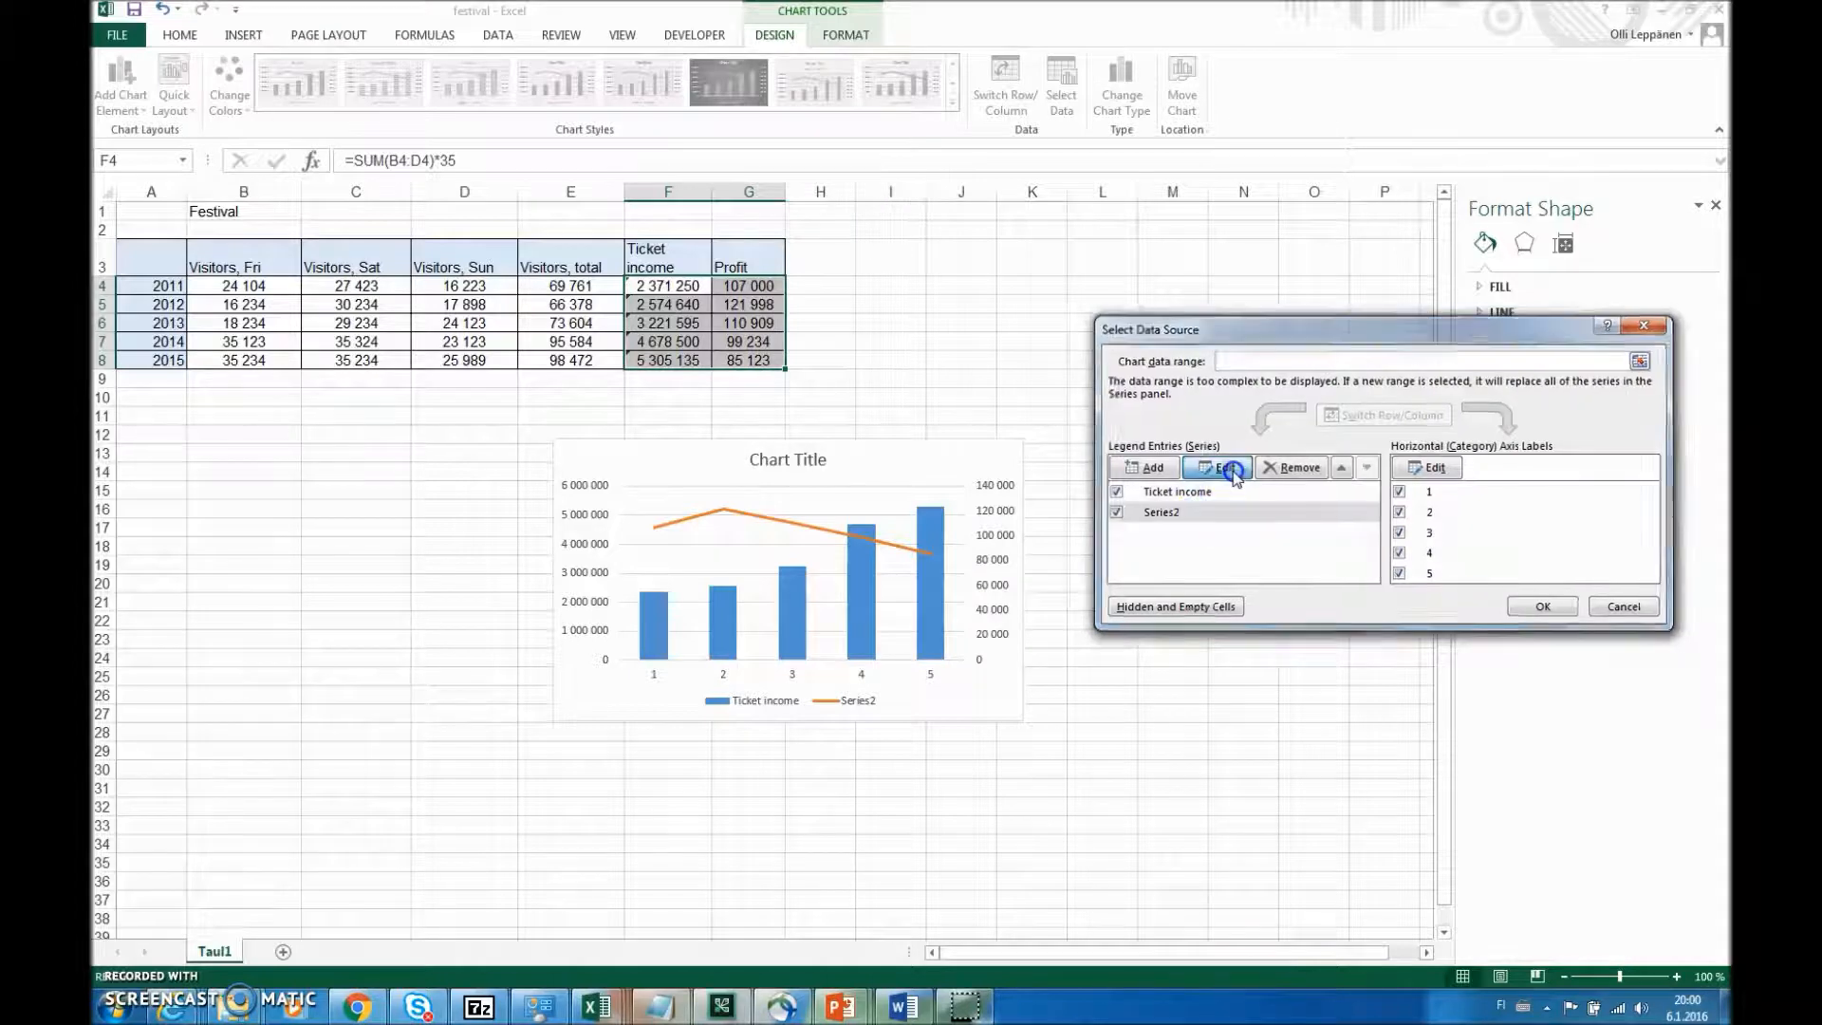
pyautogui.click(737, 256)
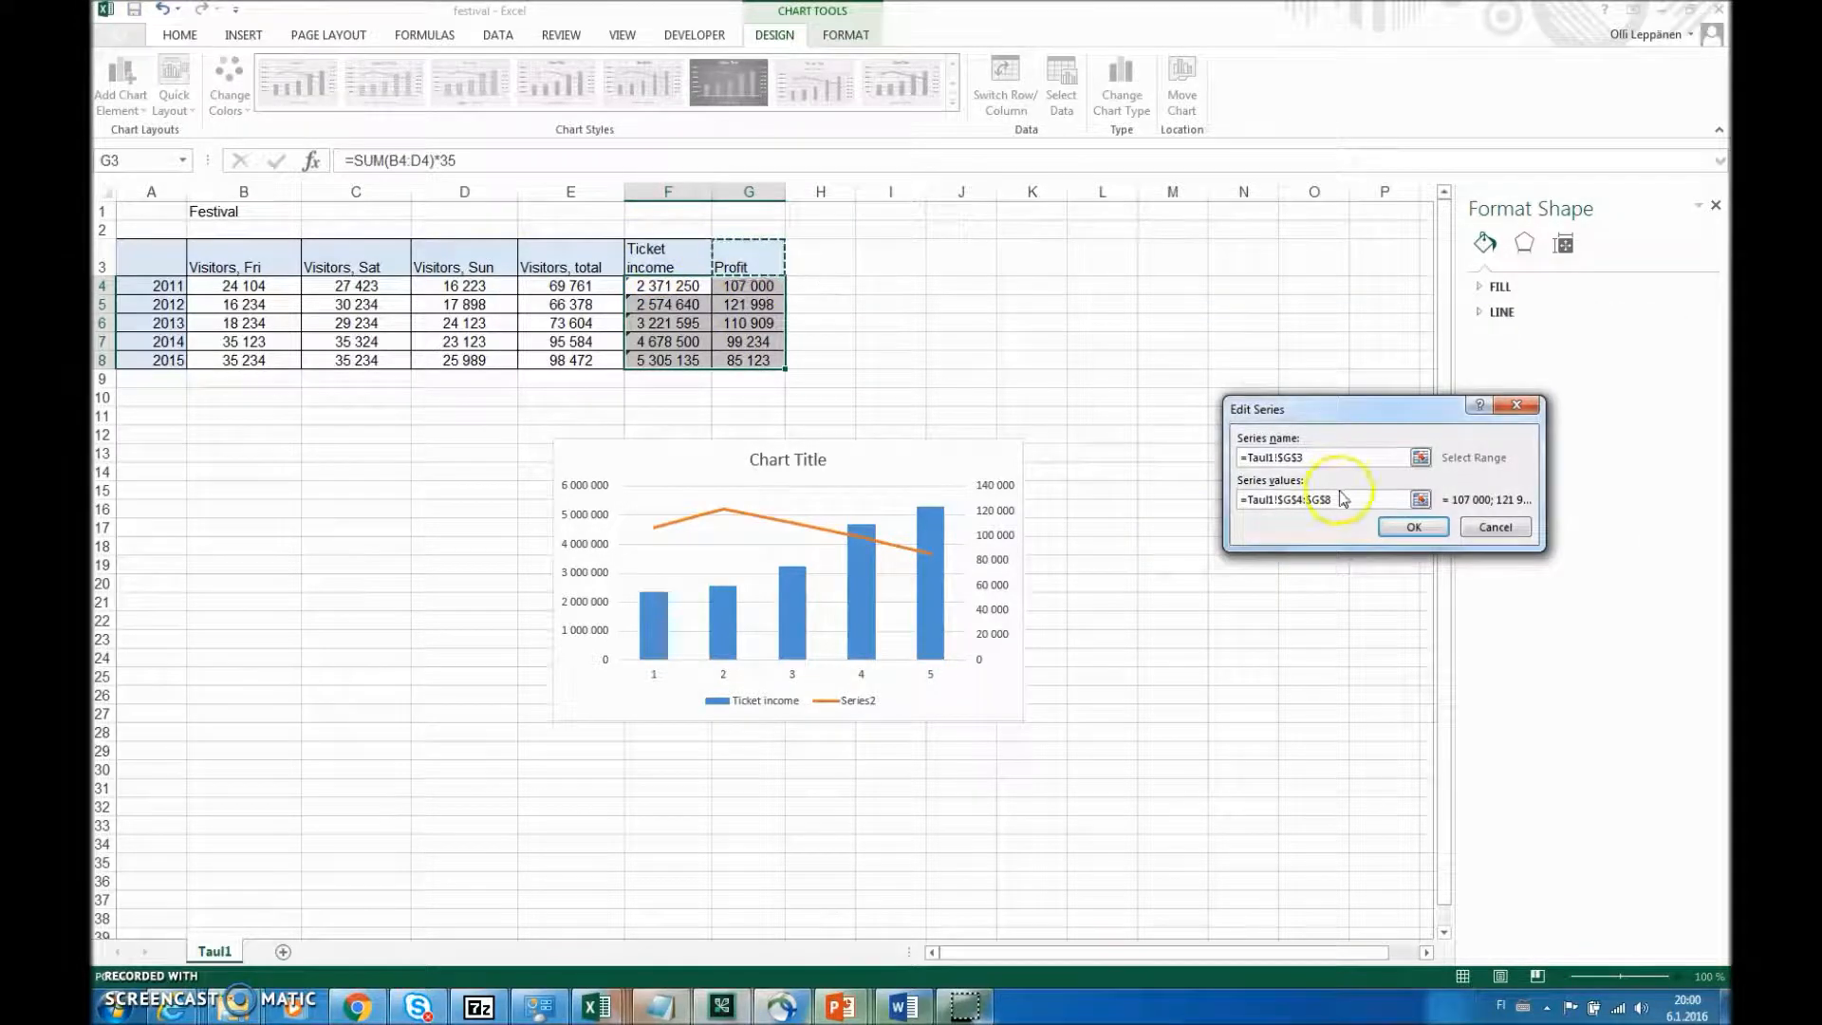
pyautogui.click(1411, 527)
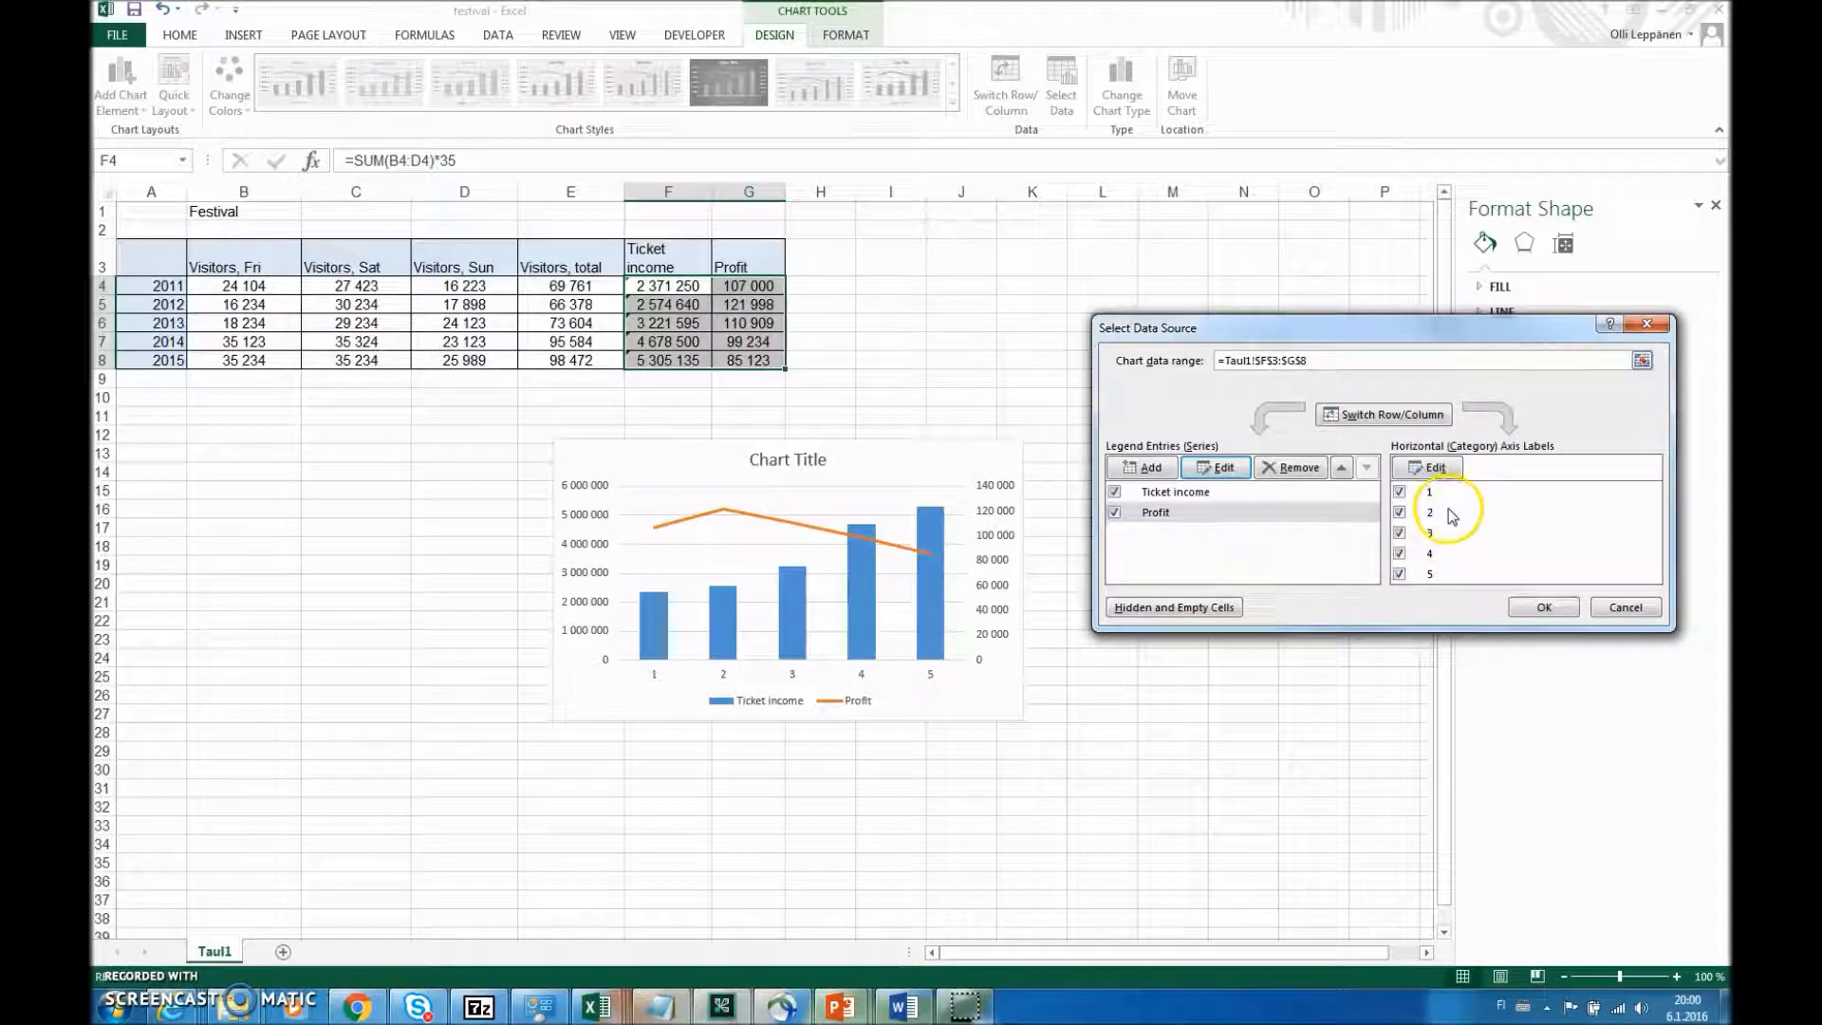
# - Try to label the combo chart's horizontal axis with the years in A4:A8
pyautogui.click(1428, 467)
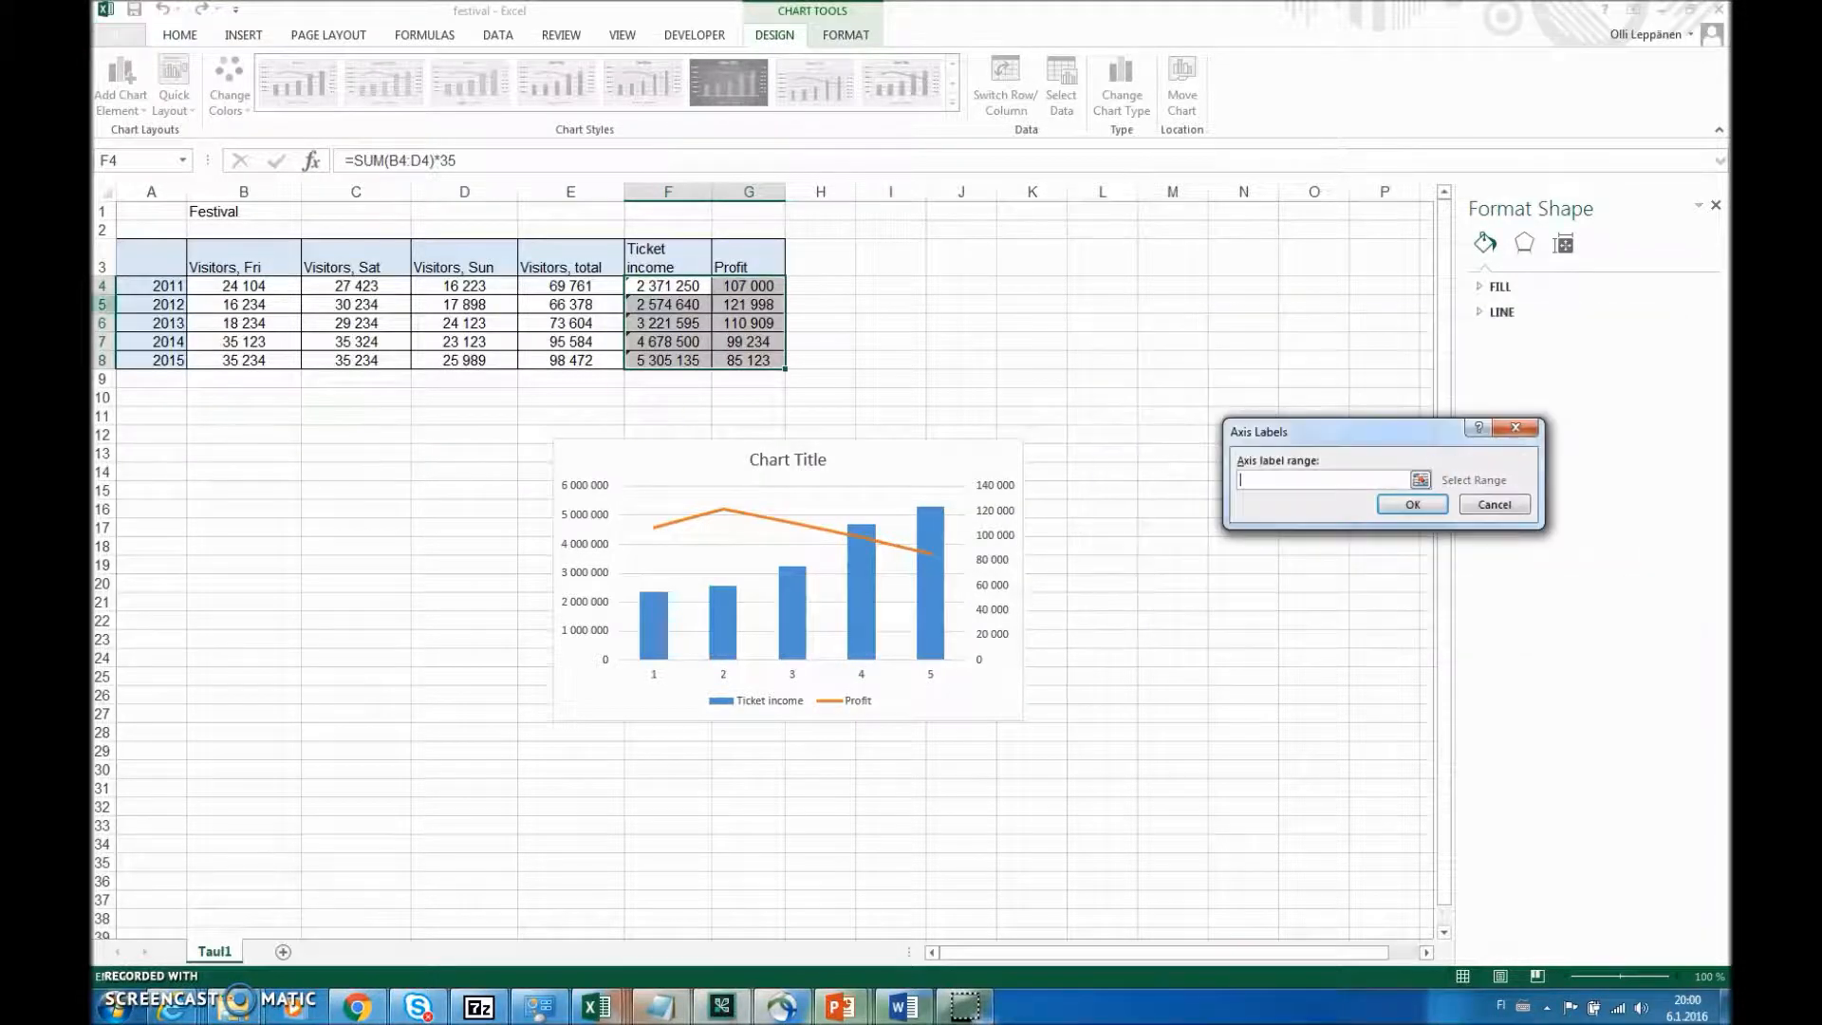
pyautogui.moveTo(163, 289); pyautogui.dragTo(150, 366)
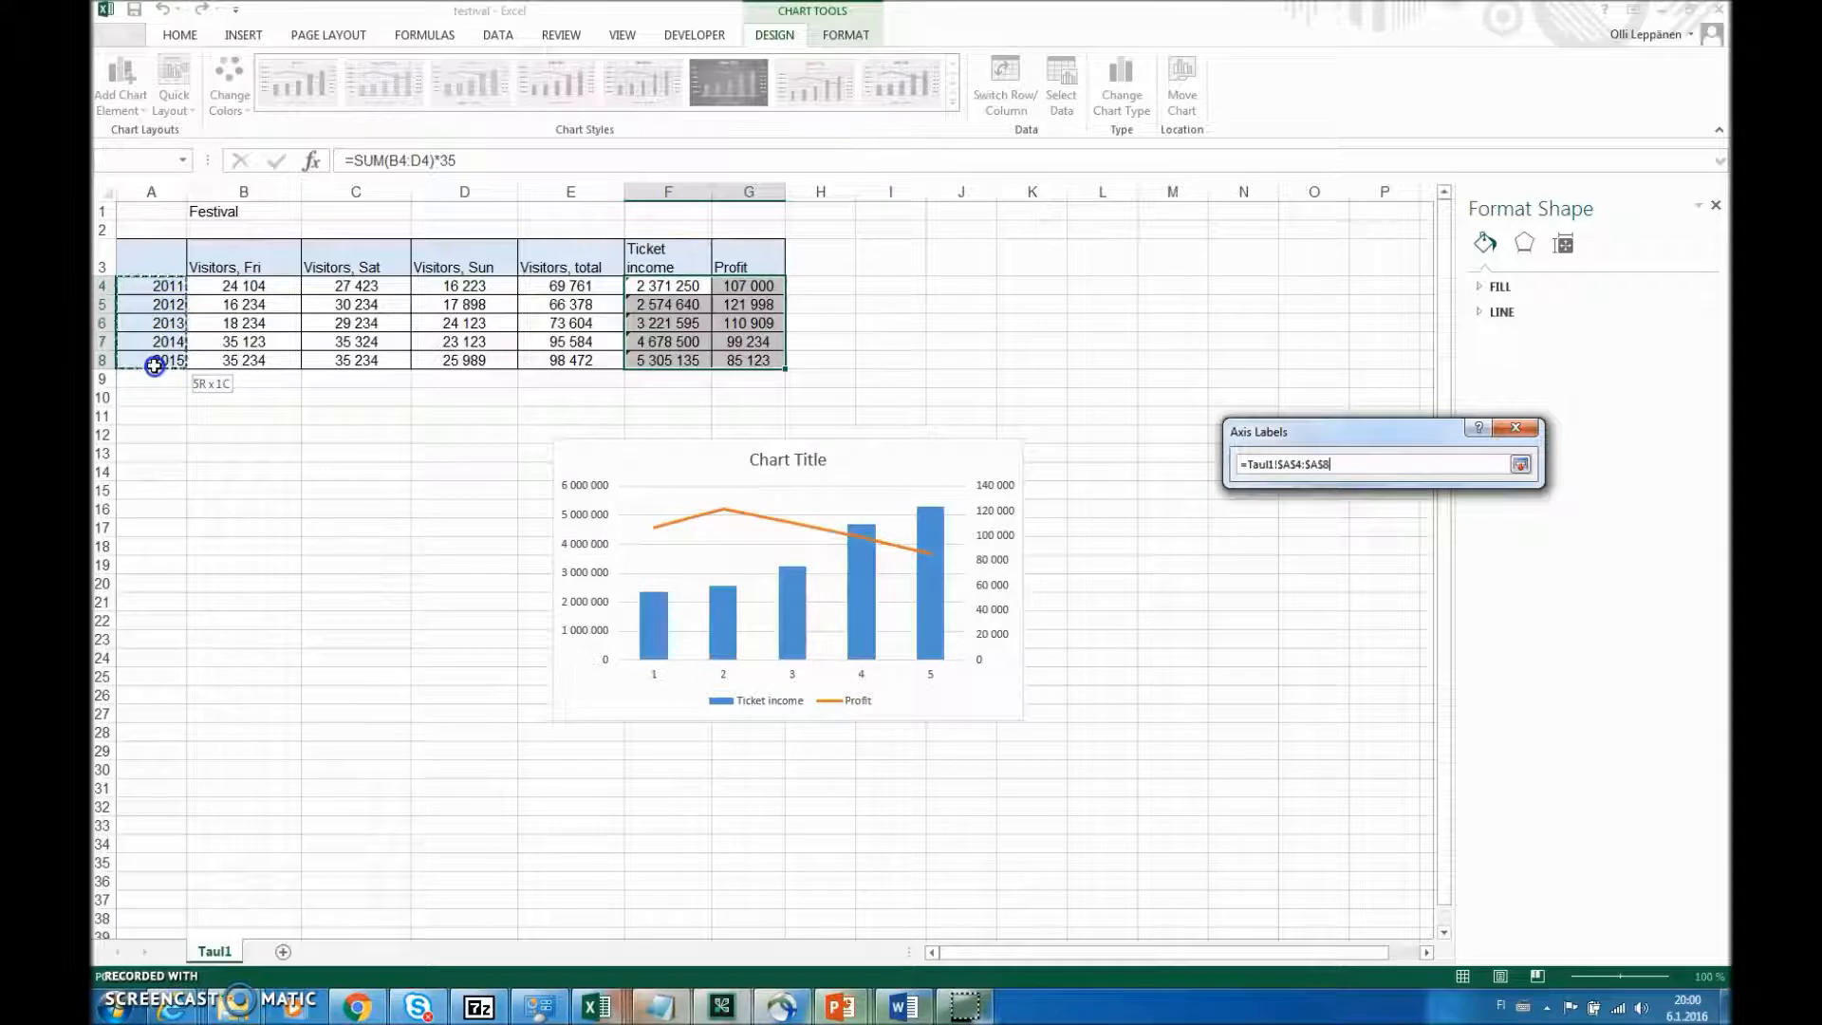
pyautogui.click(1413, 505)
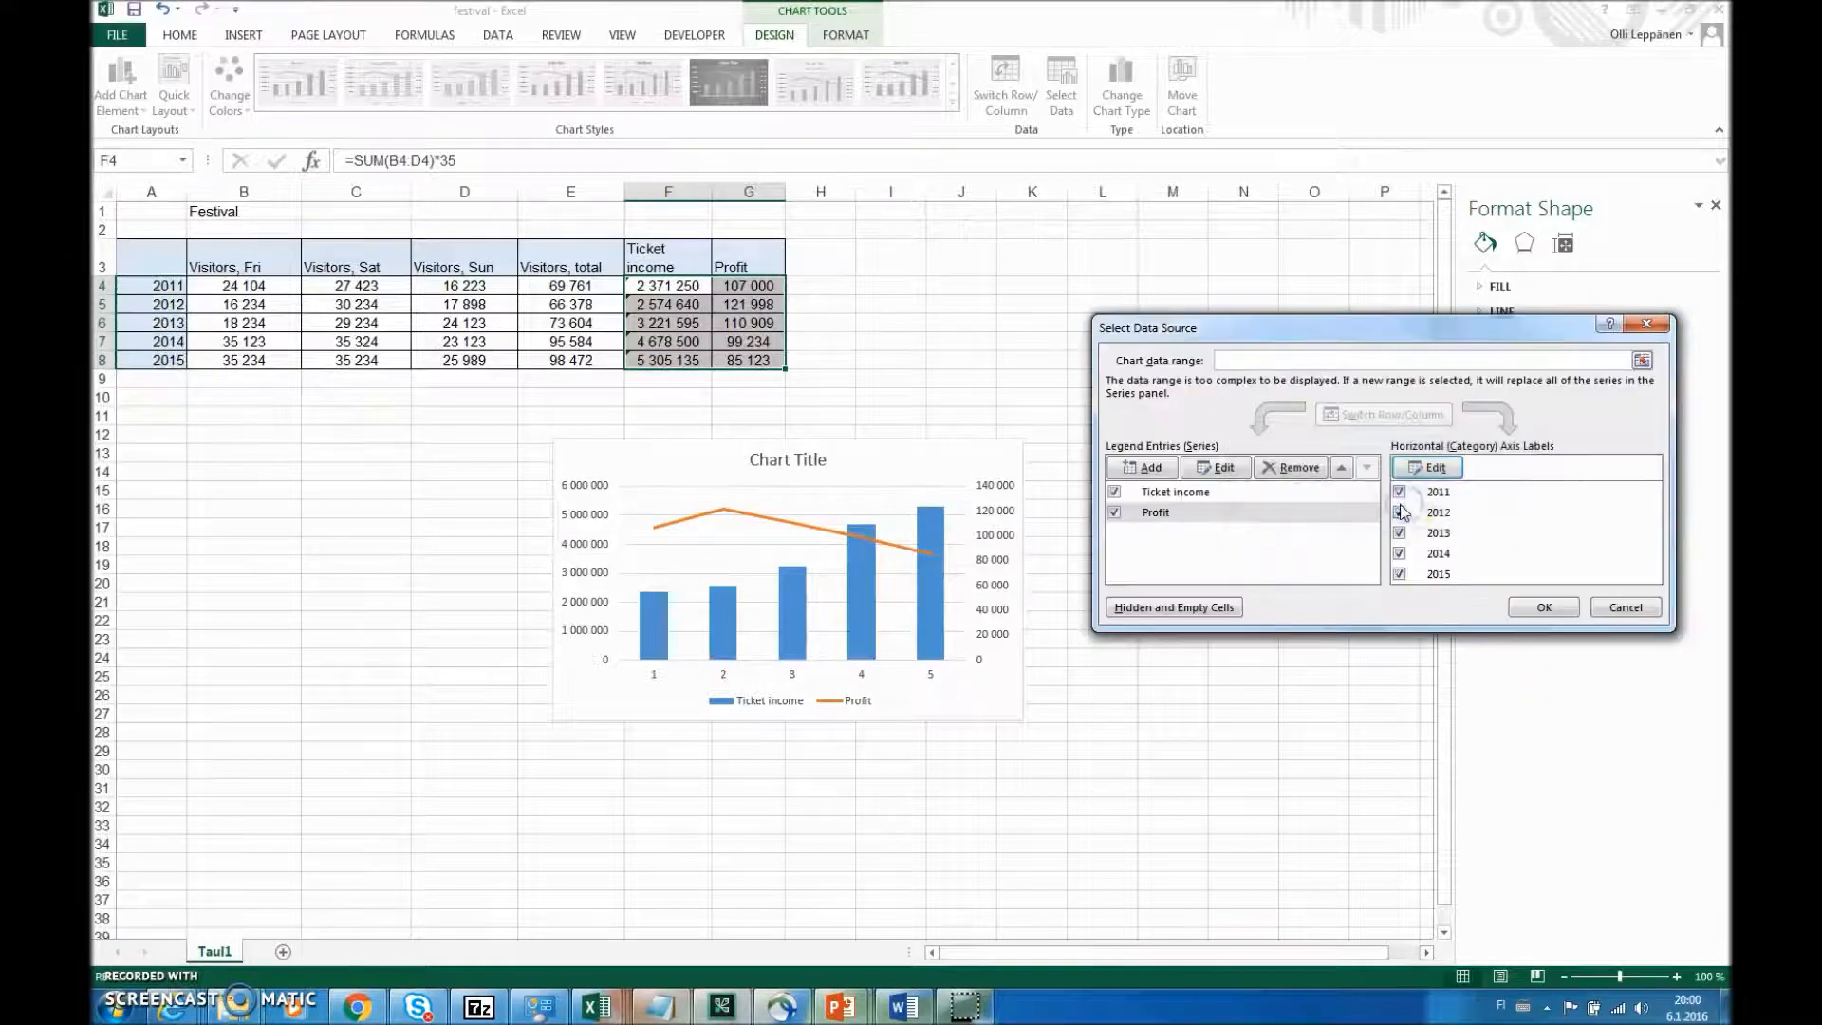
pyautogui.click(1539, 609)
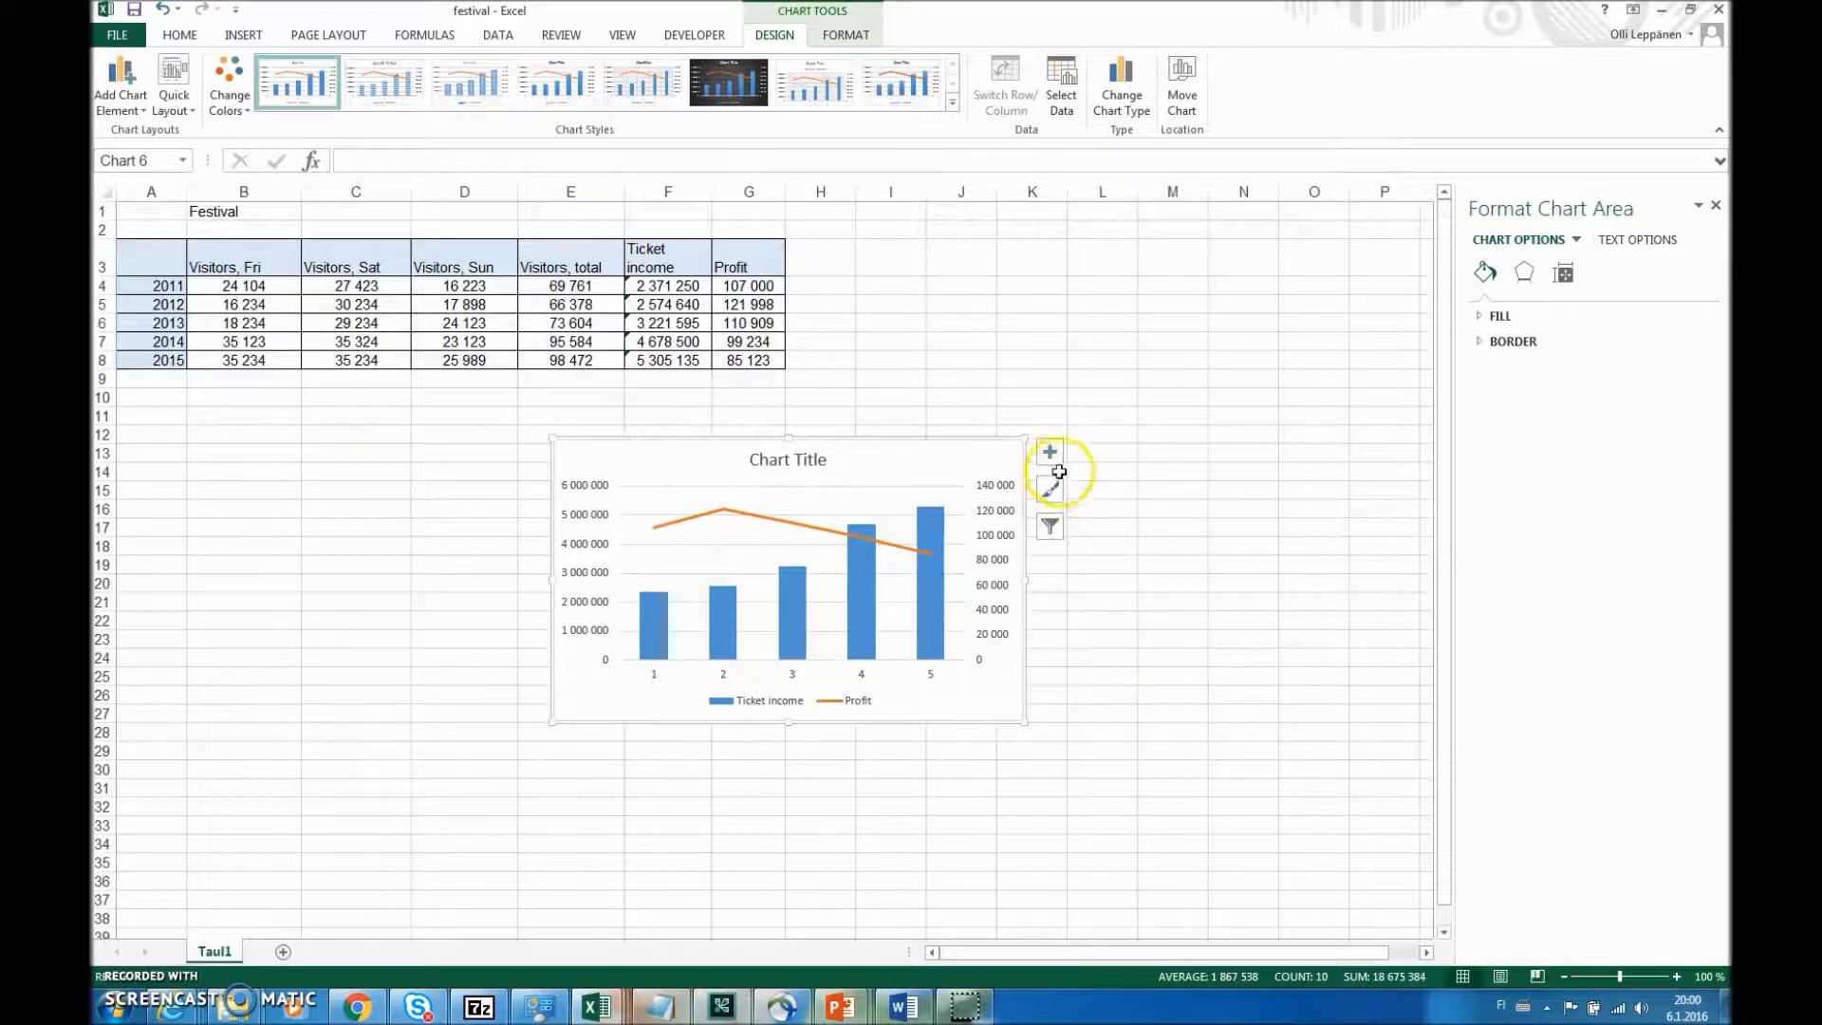
pyautogui.click(1051, 455)
pyautogui.click(1051, 455)
# - Set the combo chart's horizontal axis labels to the years 2011 to 2015 from A4:A8
pyautogui.rightClick(907, 449)
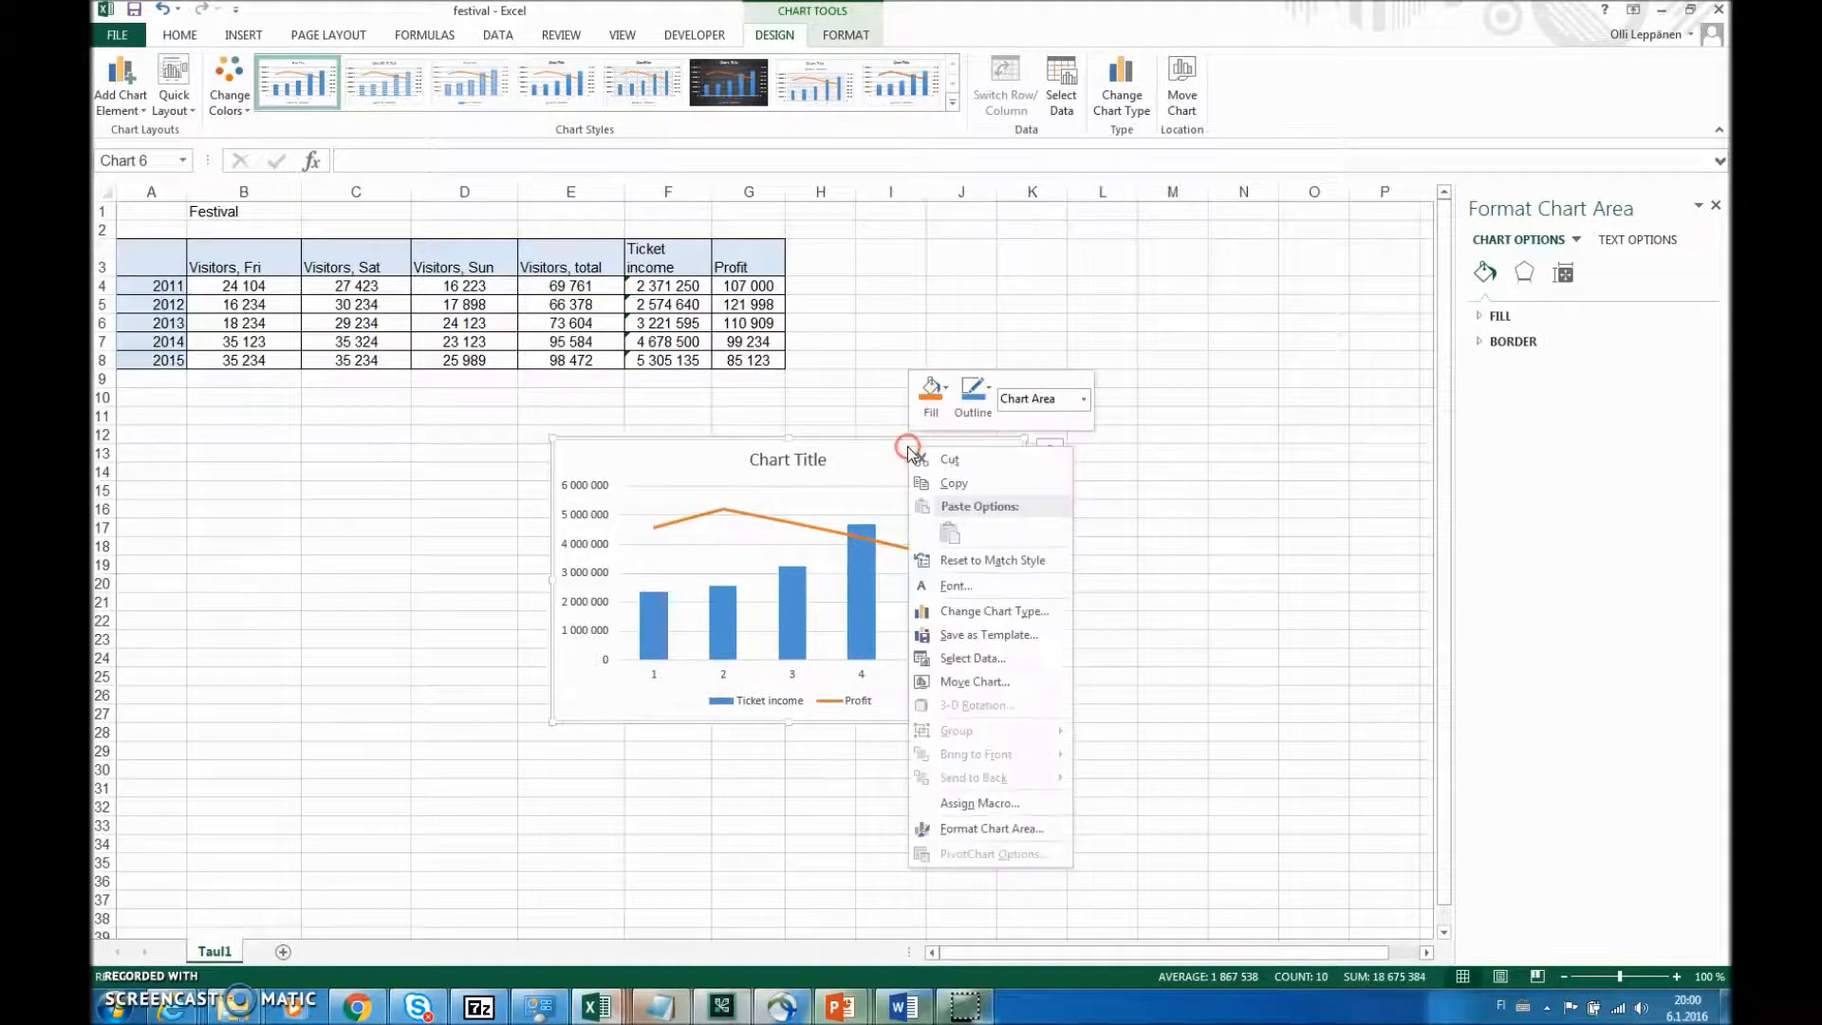
pyautogui.click(1015, 657)
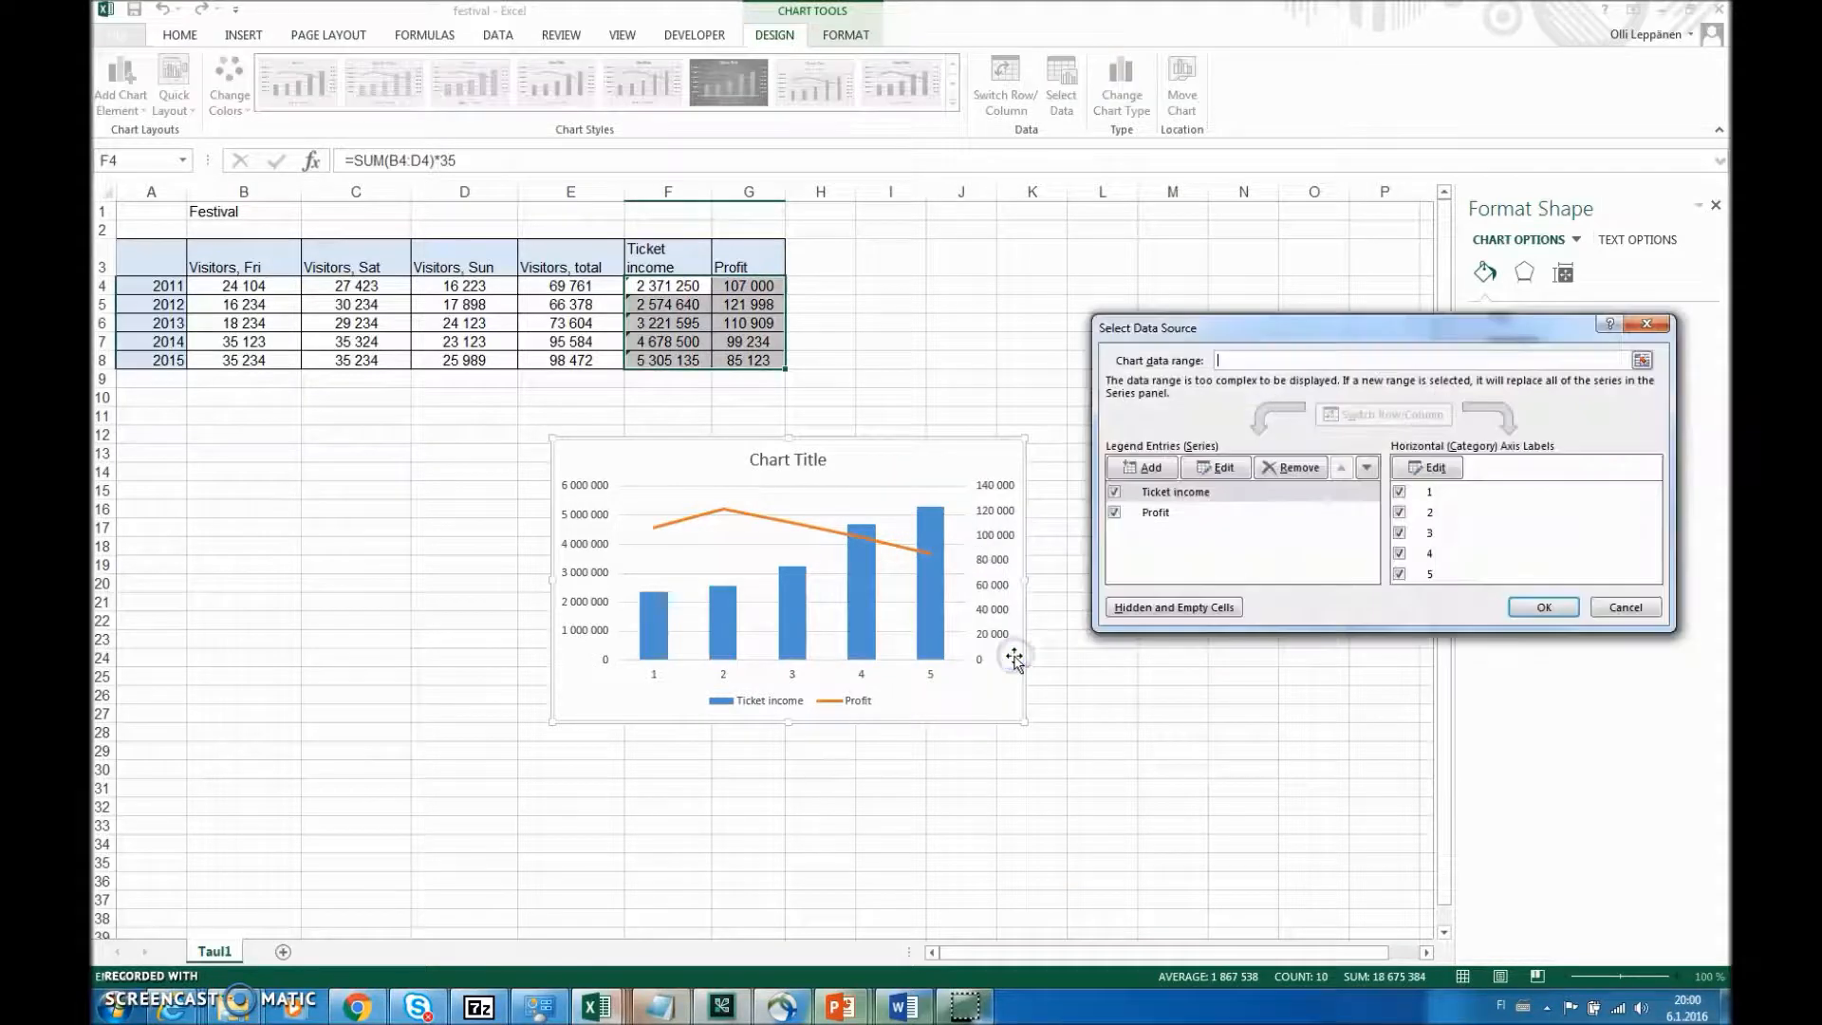
pyautogui.click(1428, 465)
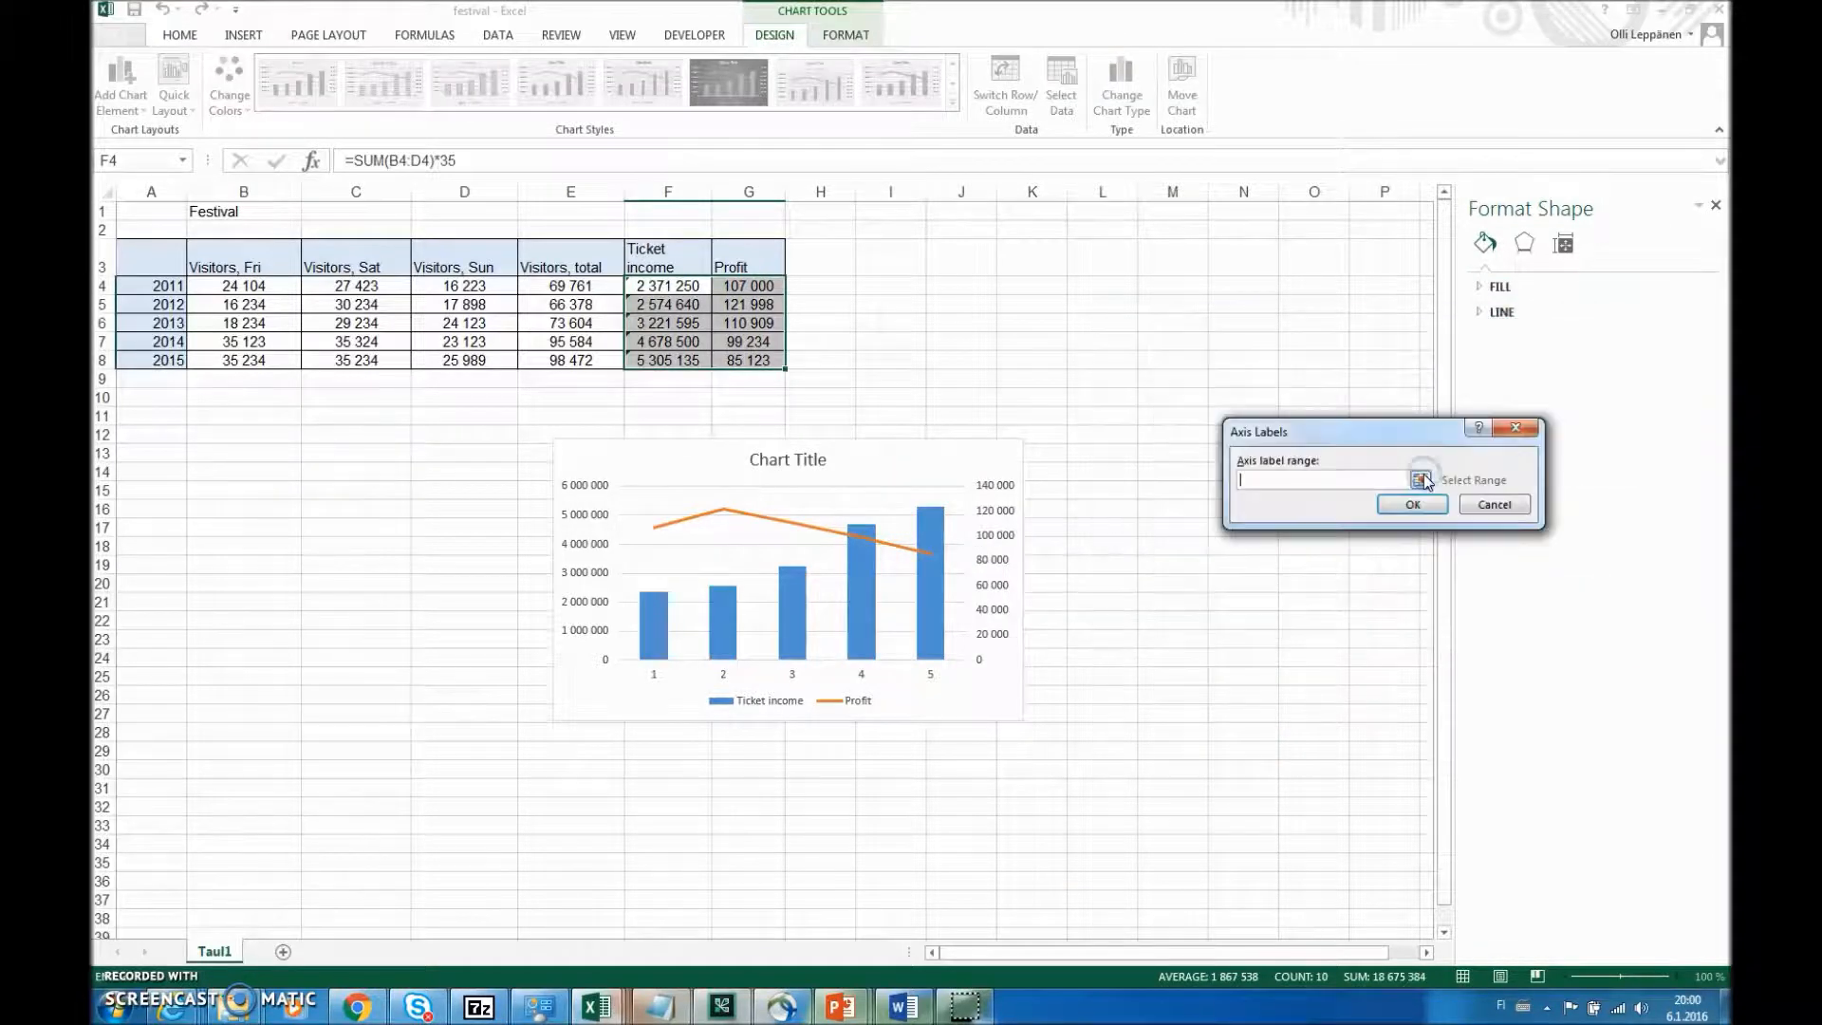
pyautogui.moveTo(166, 289); pyautogui.dragTo(167, 360)
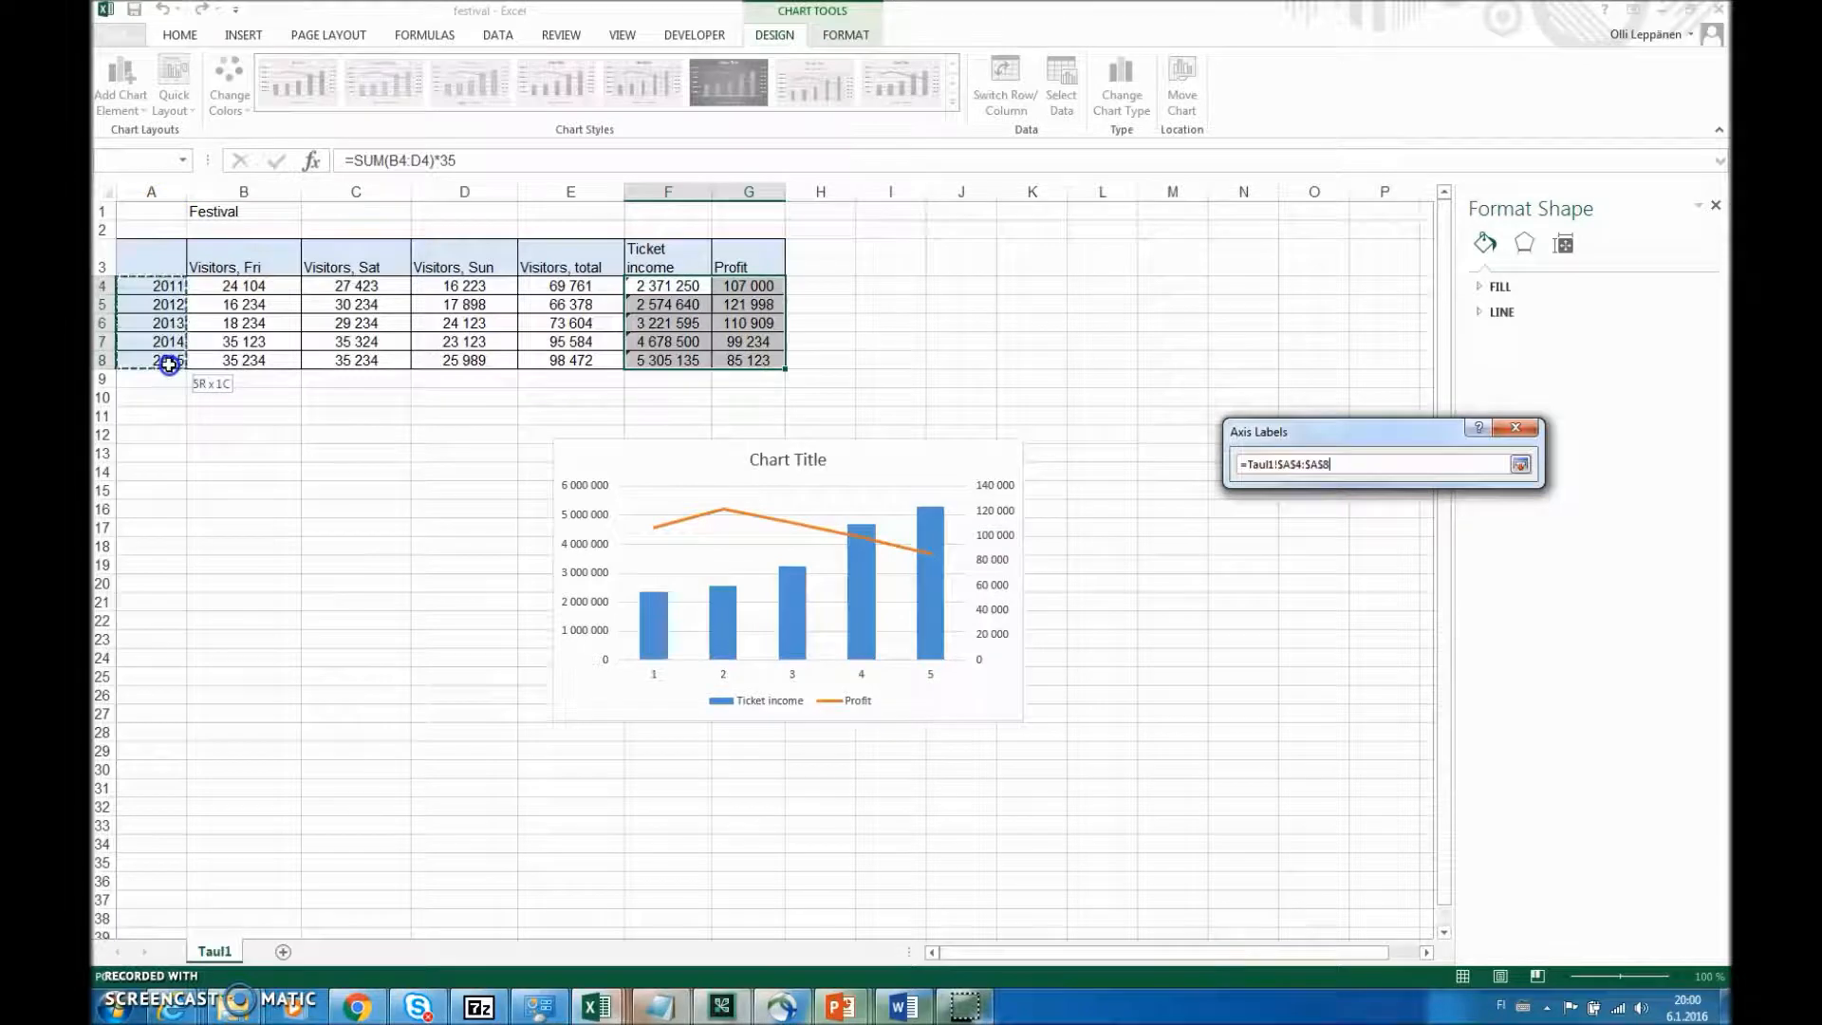
pyautogui.click(1432, 509)
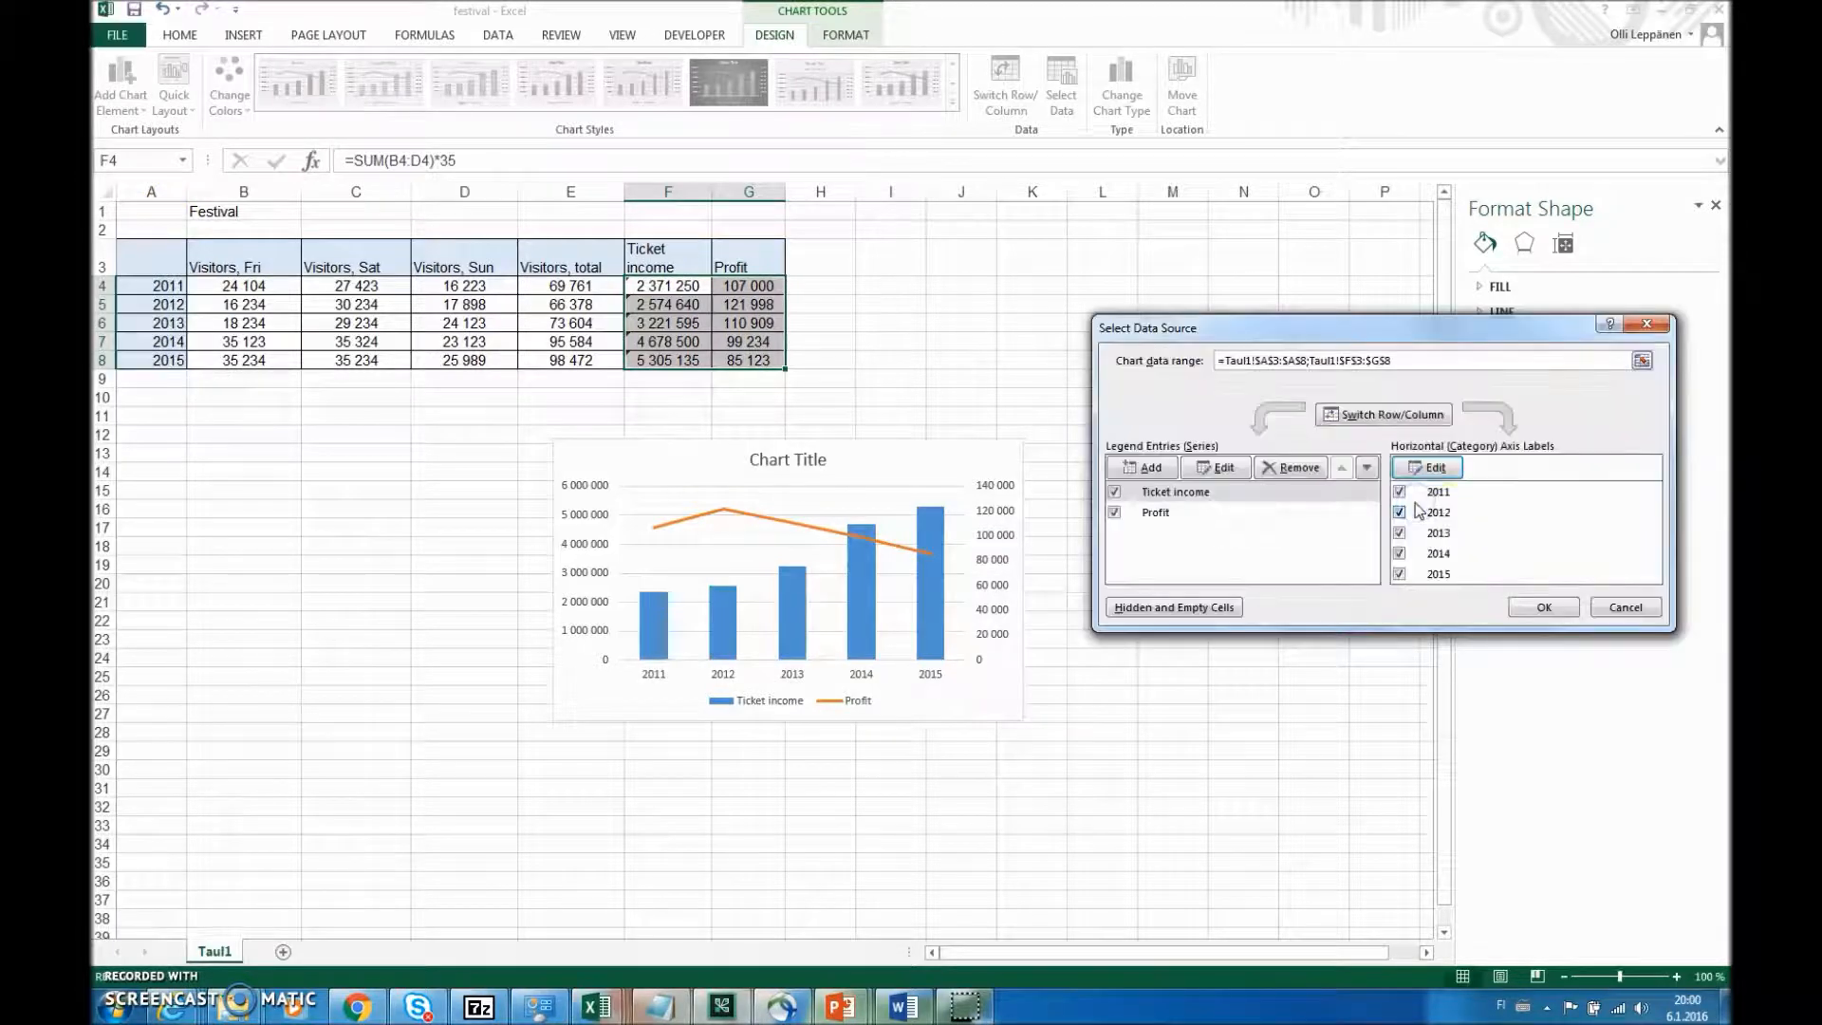
pyautogui.click(1545, 610)
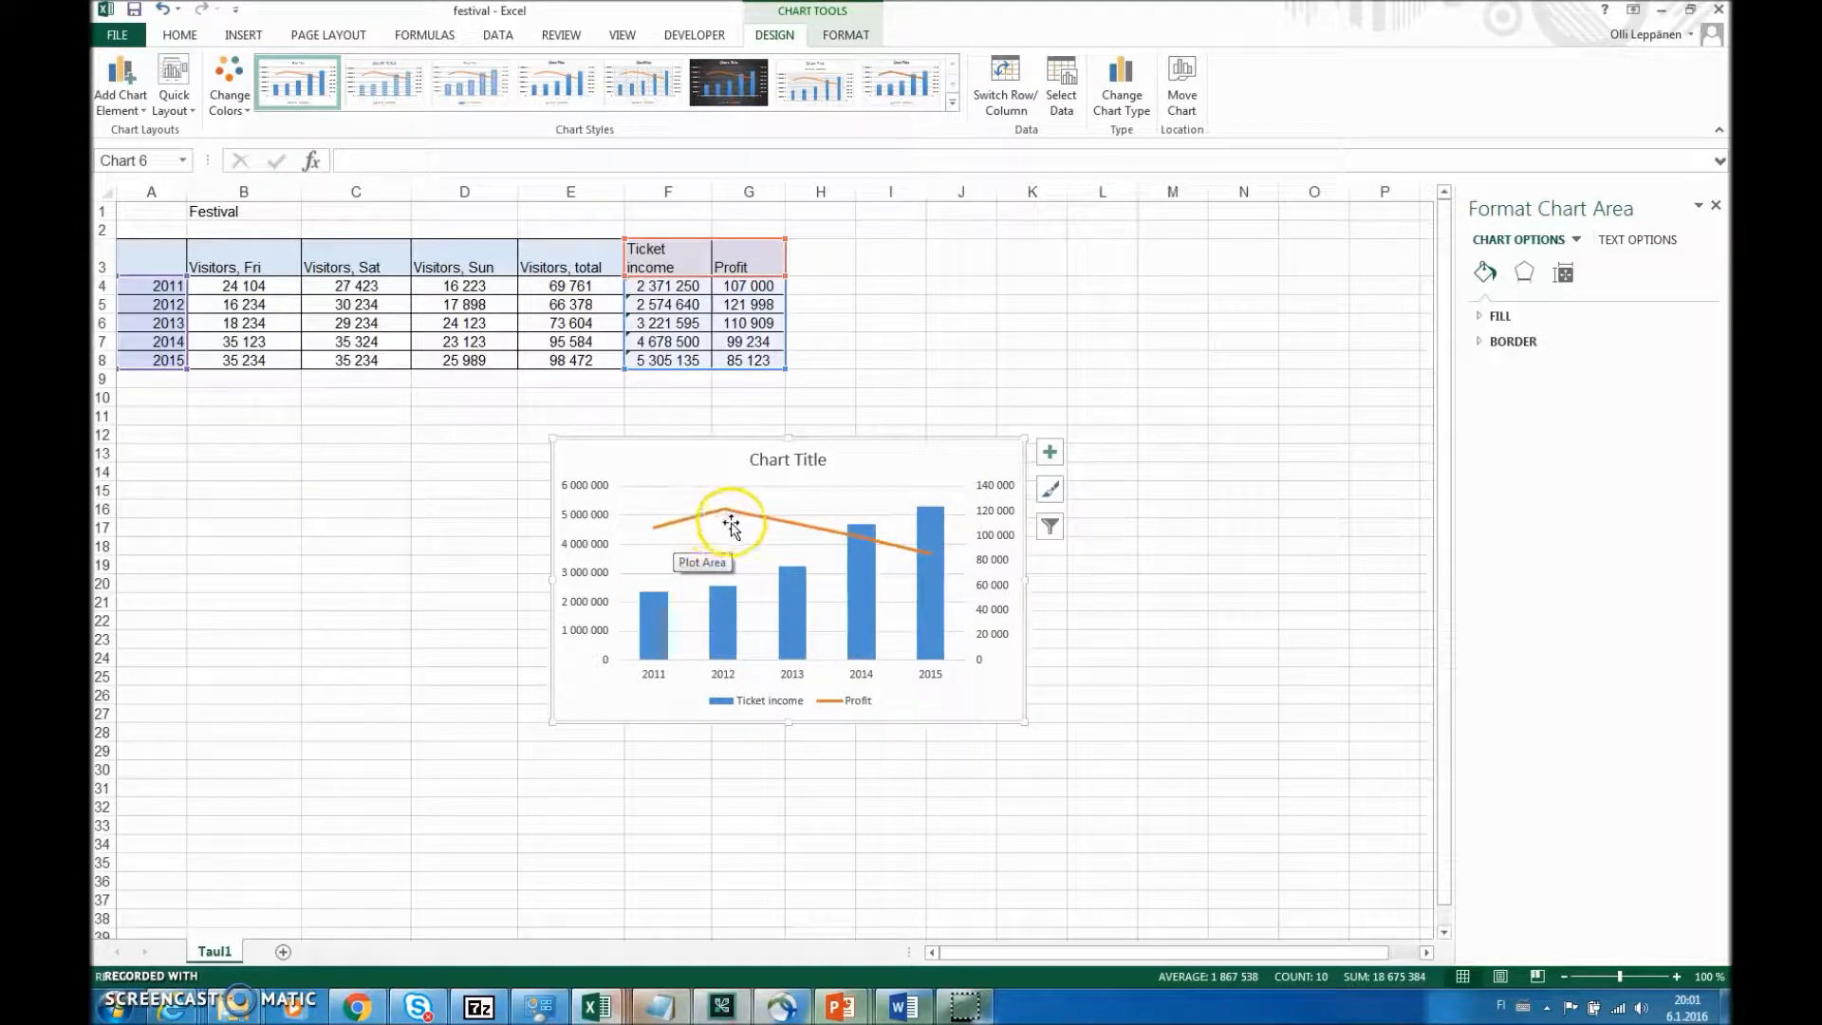
# - Enlarge the combo chart and move it directly below the festival table so that it covers no data
pyautogui.moveTo(928, 583)
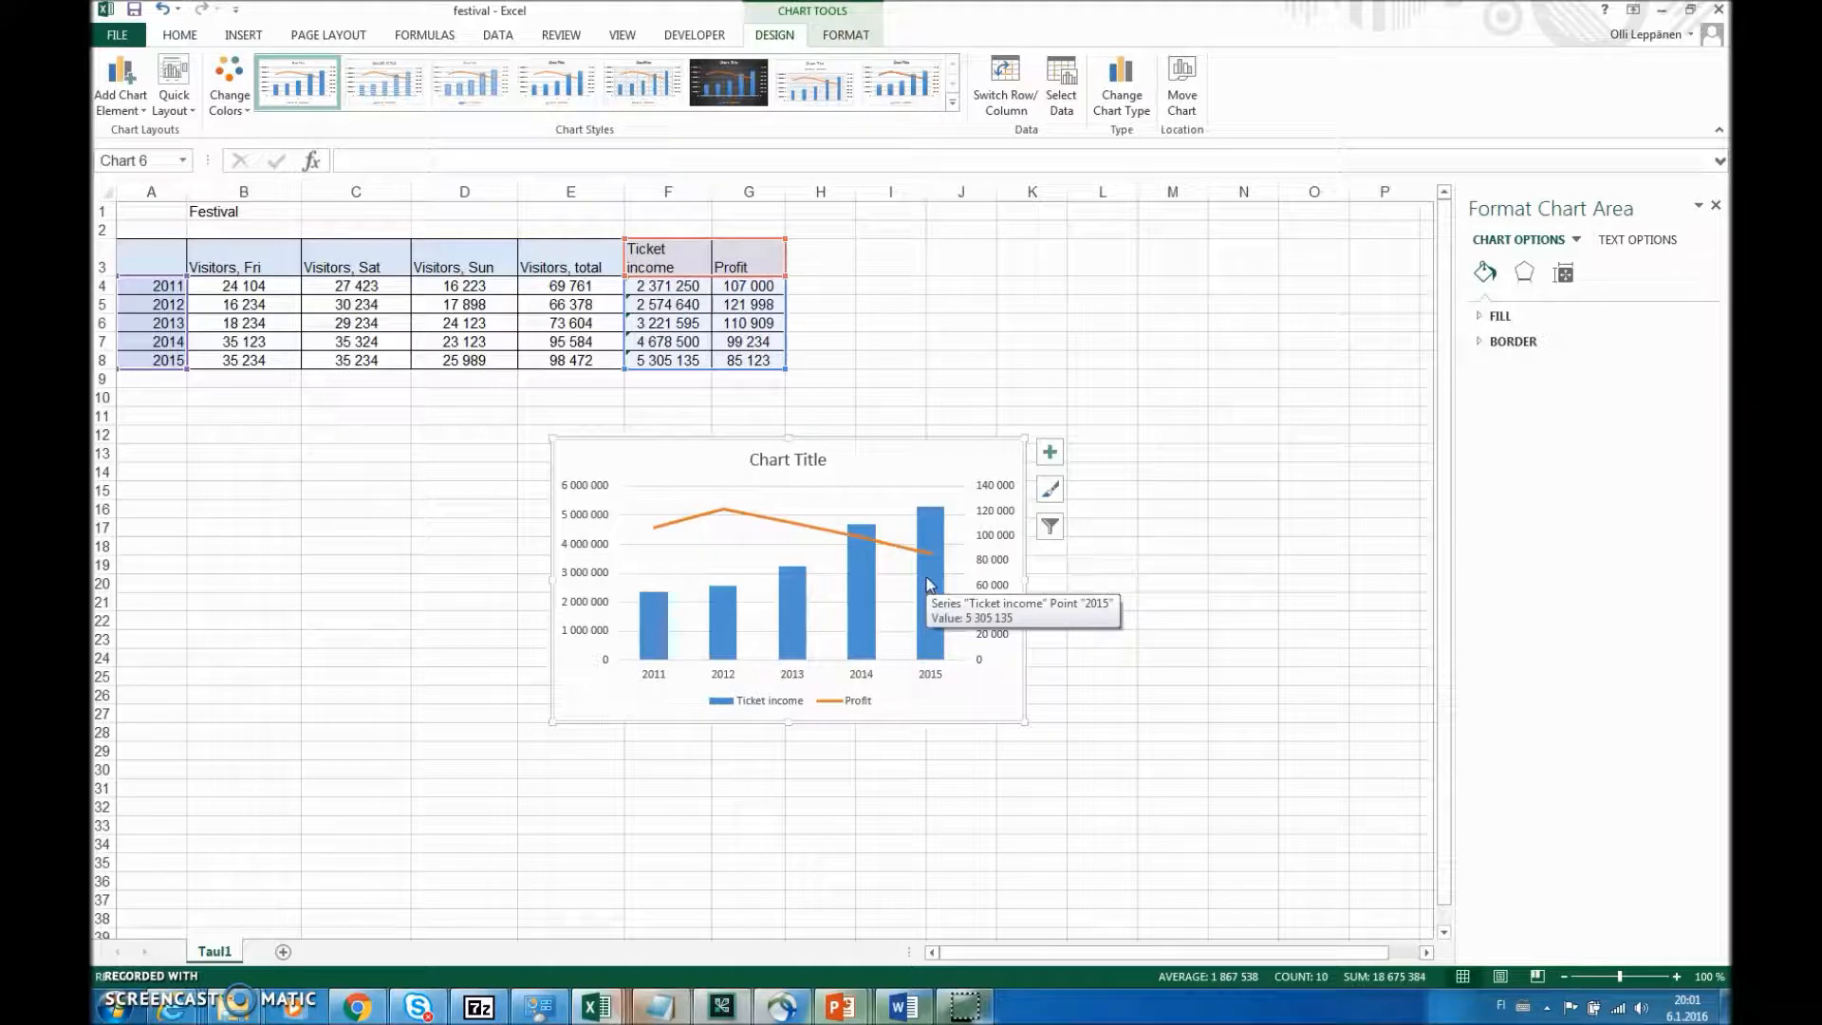
pyautogui.moveTo(552, 436); pyautogui.dragTo(324, 364)
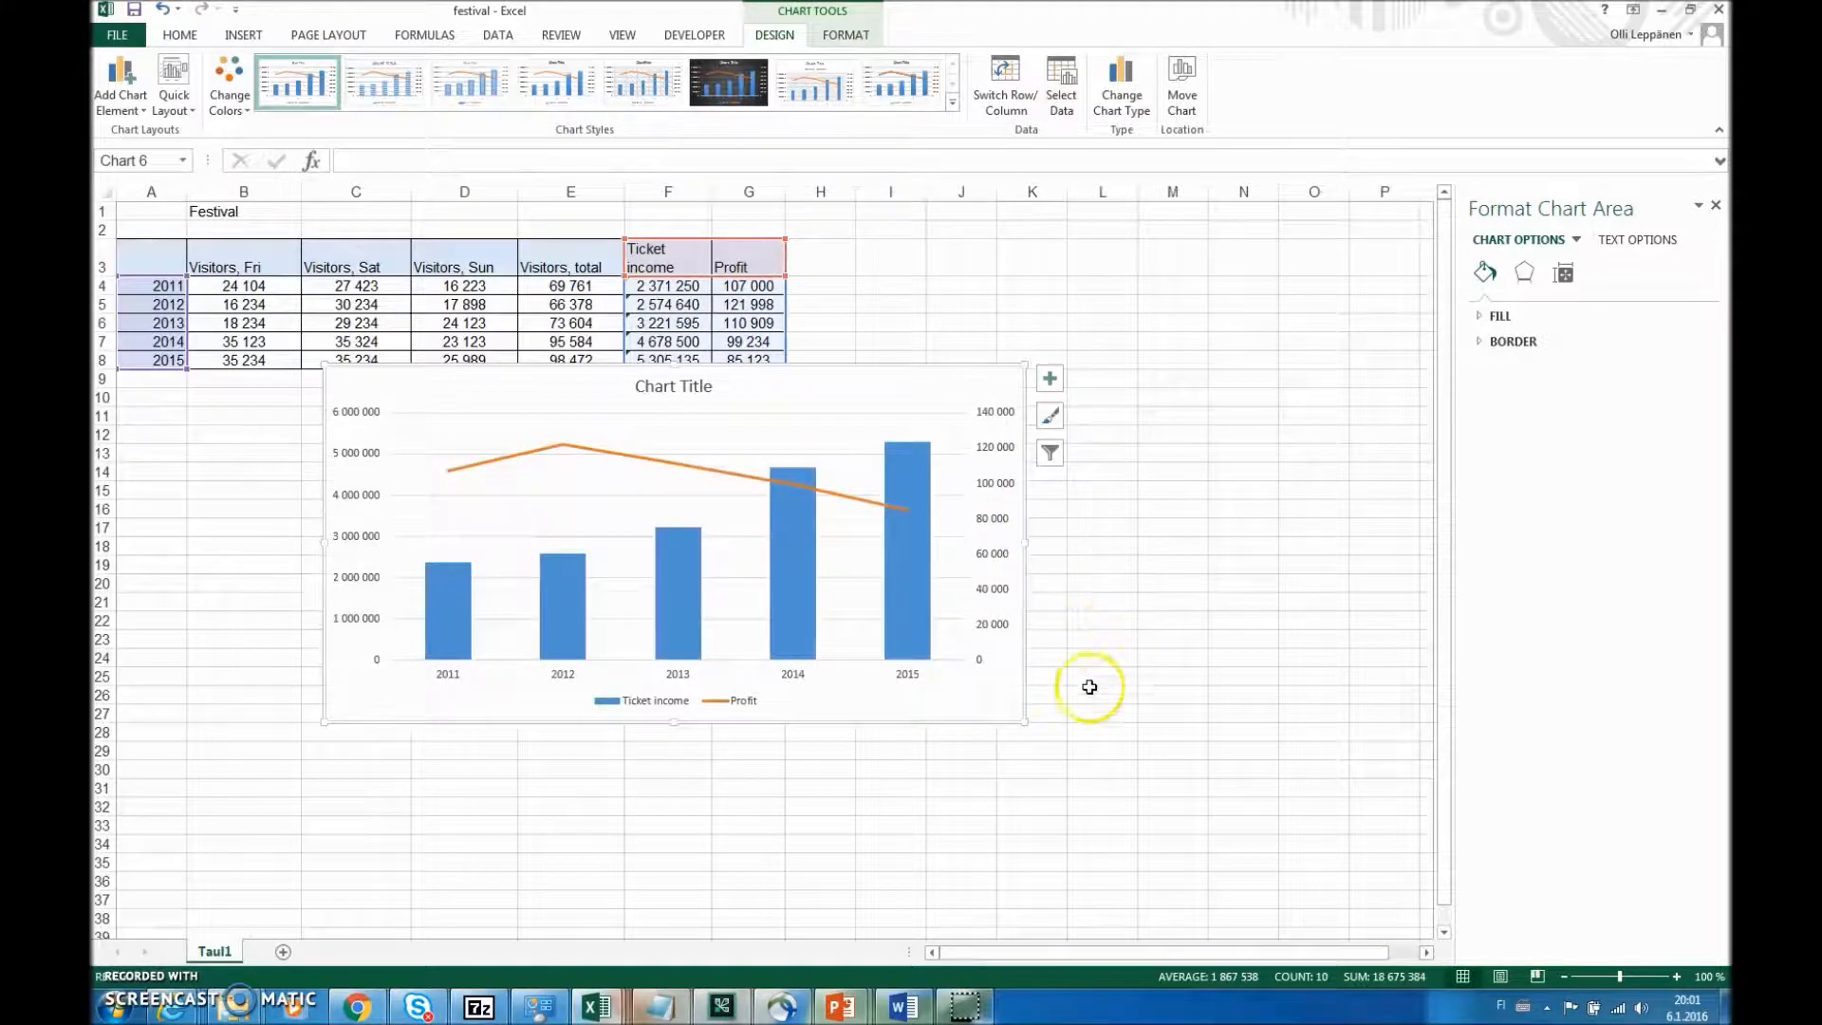
pyautogui.moveTo(1025, 721); pyautogui.dragTo(1141, 840)
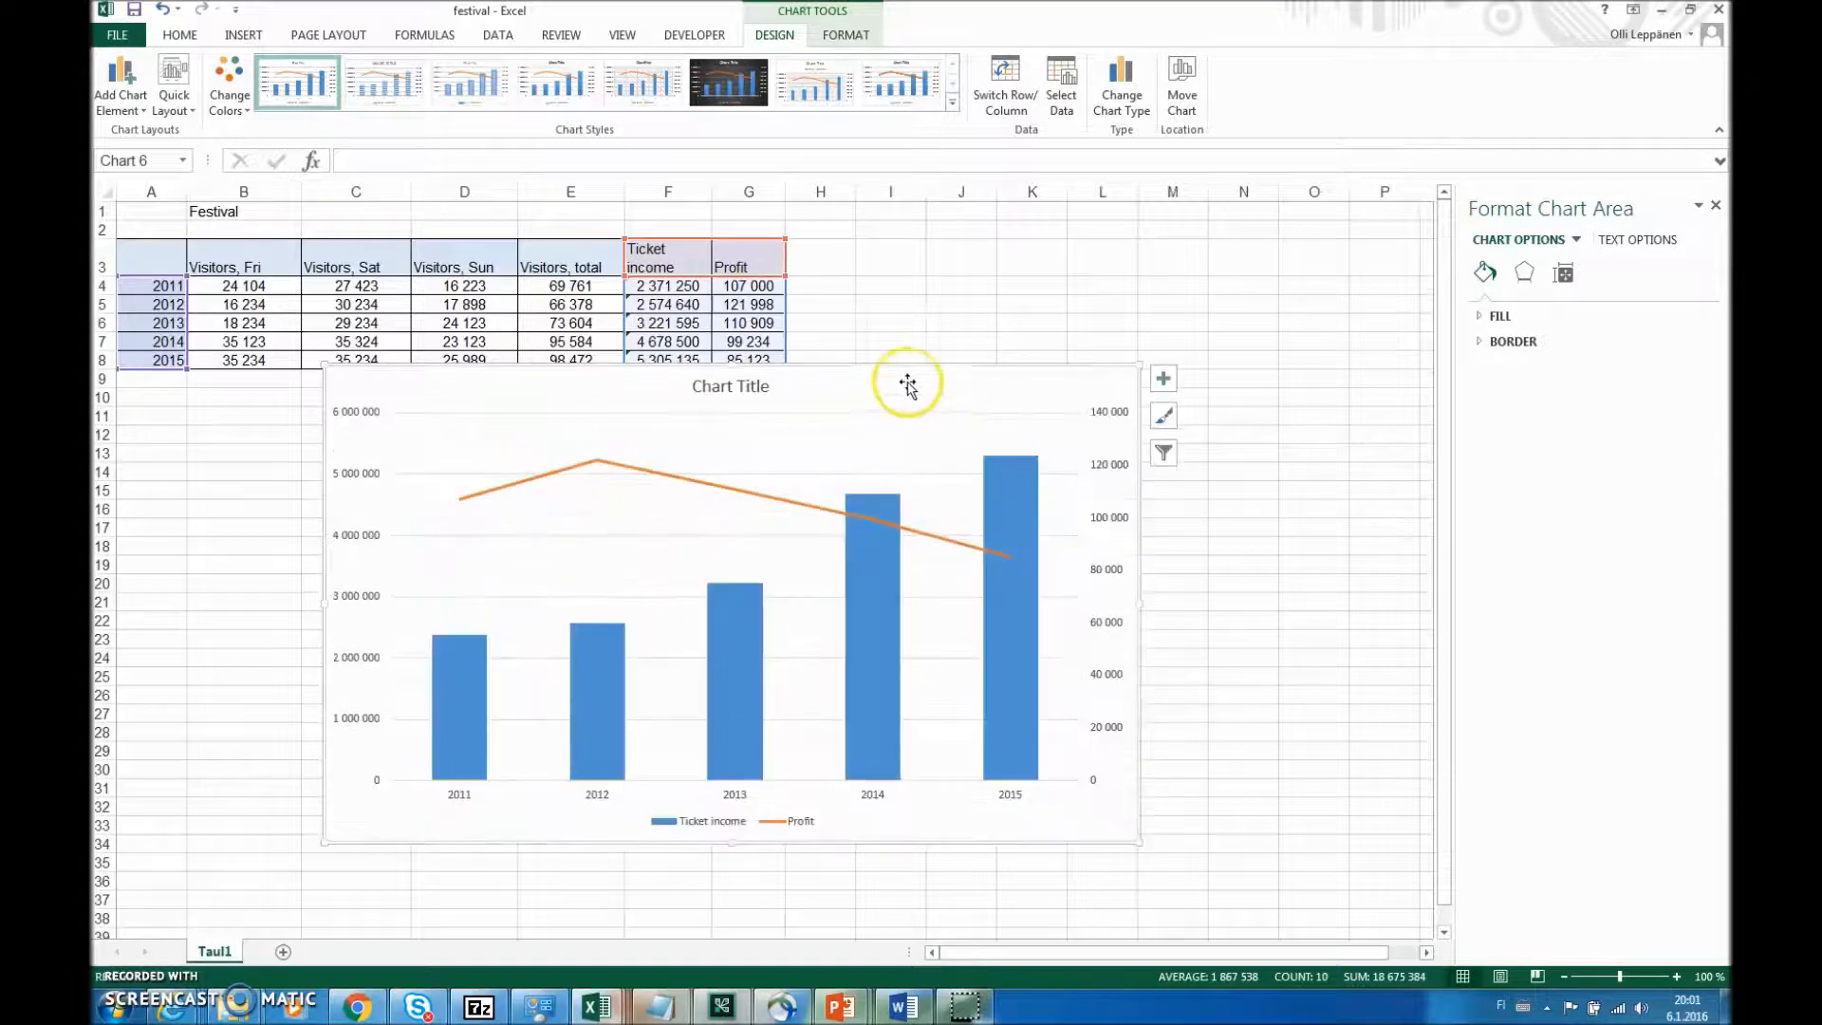
pyautogui.moveTo(739, 366); pyautogui.dragTo(733, 411)
# - Title the combo chart "Ticket income & profit 2011-2015"
pyautogui.click(729, 429)
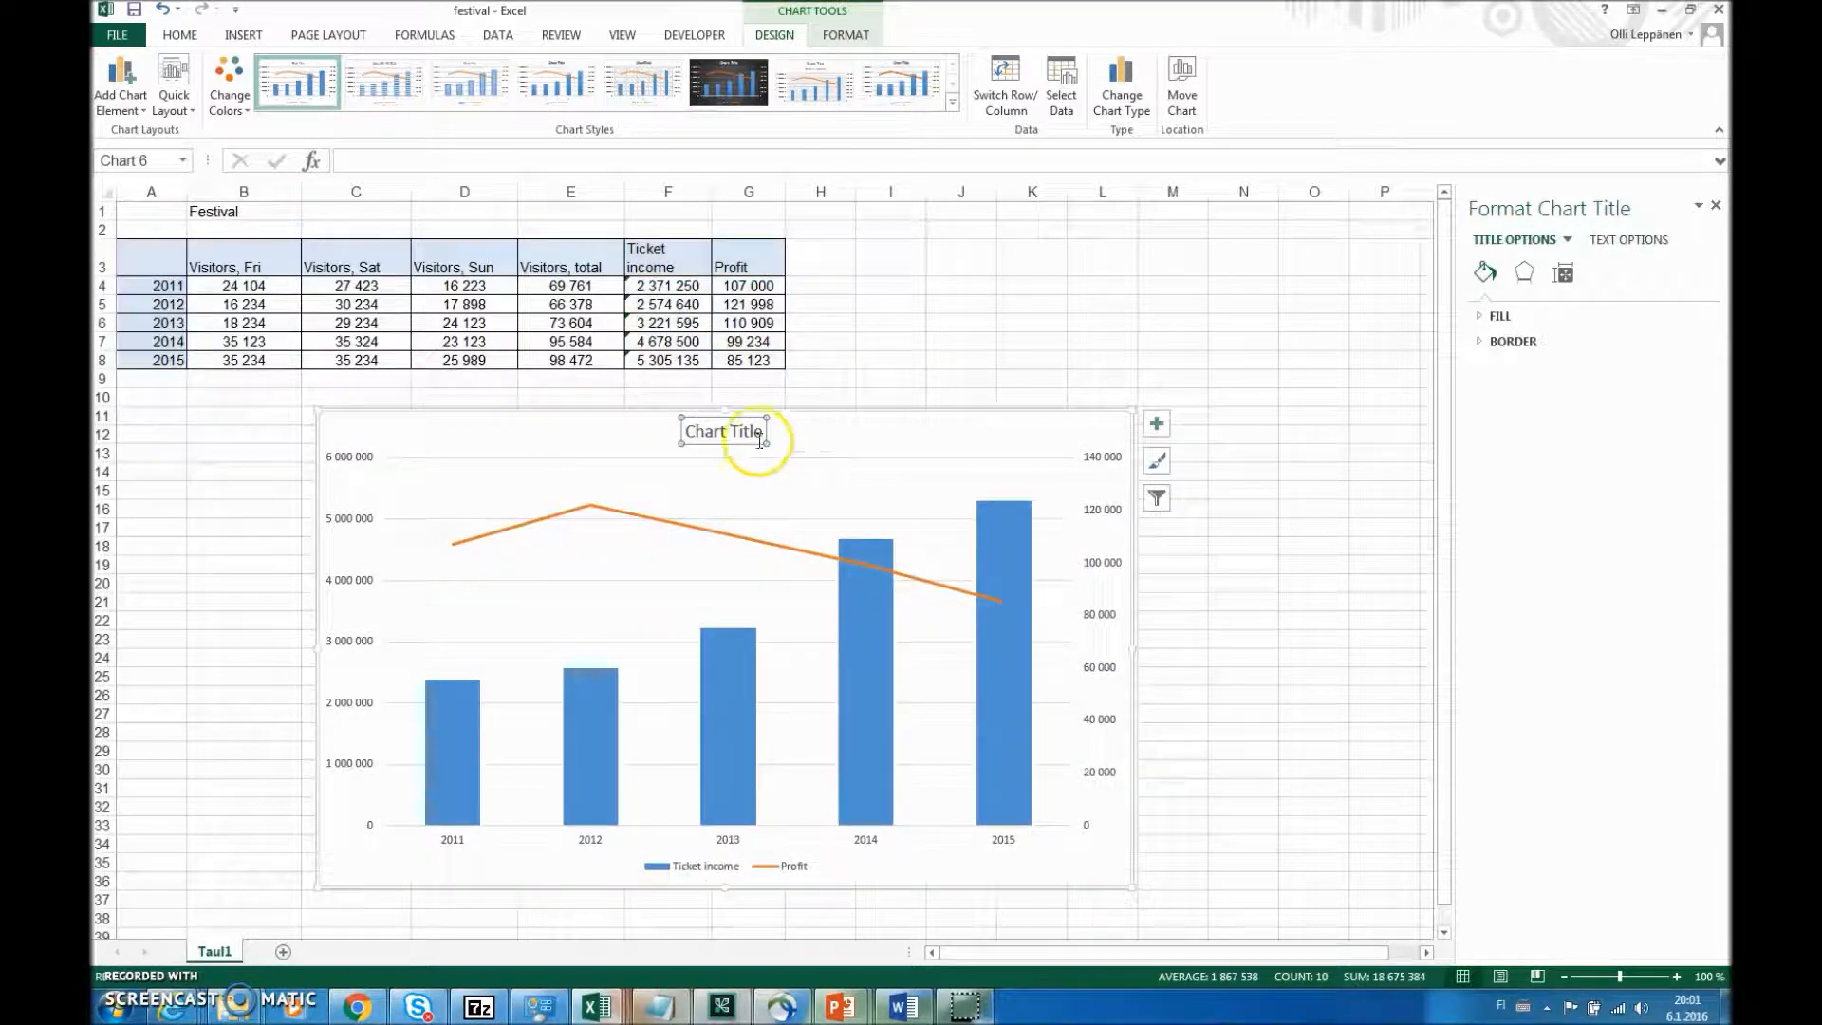
pyautogui.moveTo(764, 433); pyautogui.dragTo(687, 436)
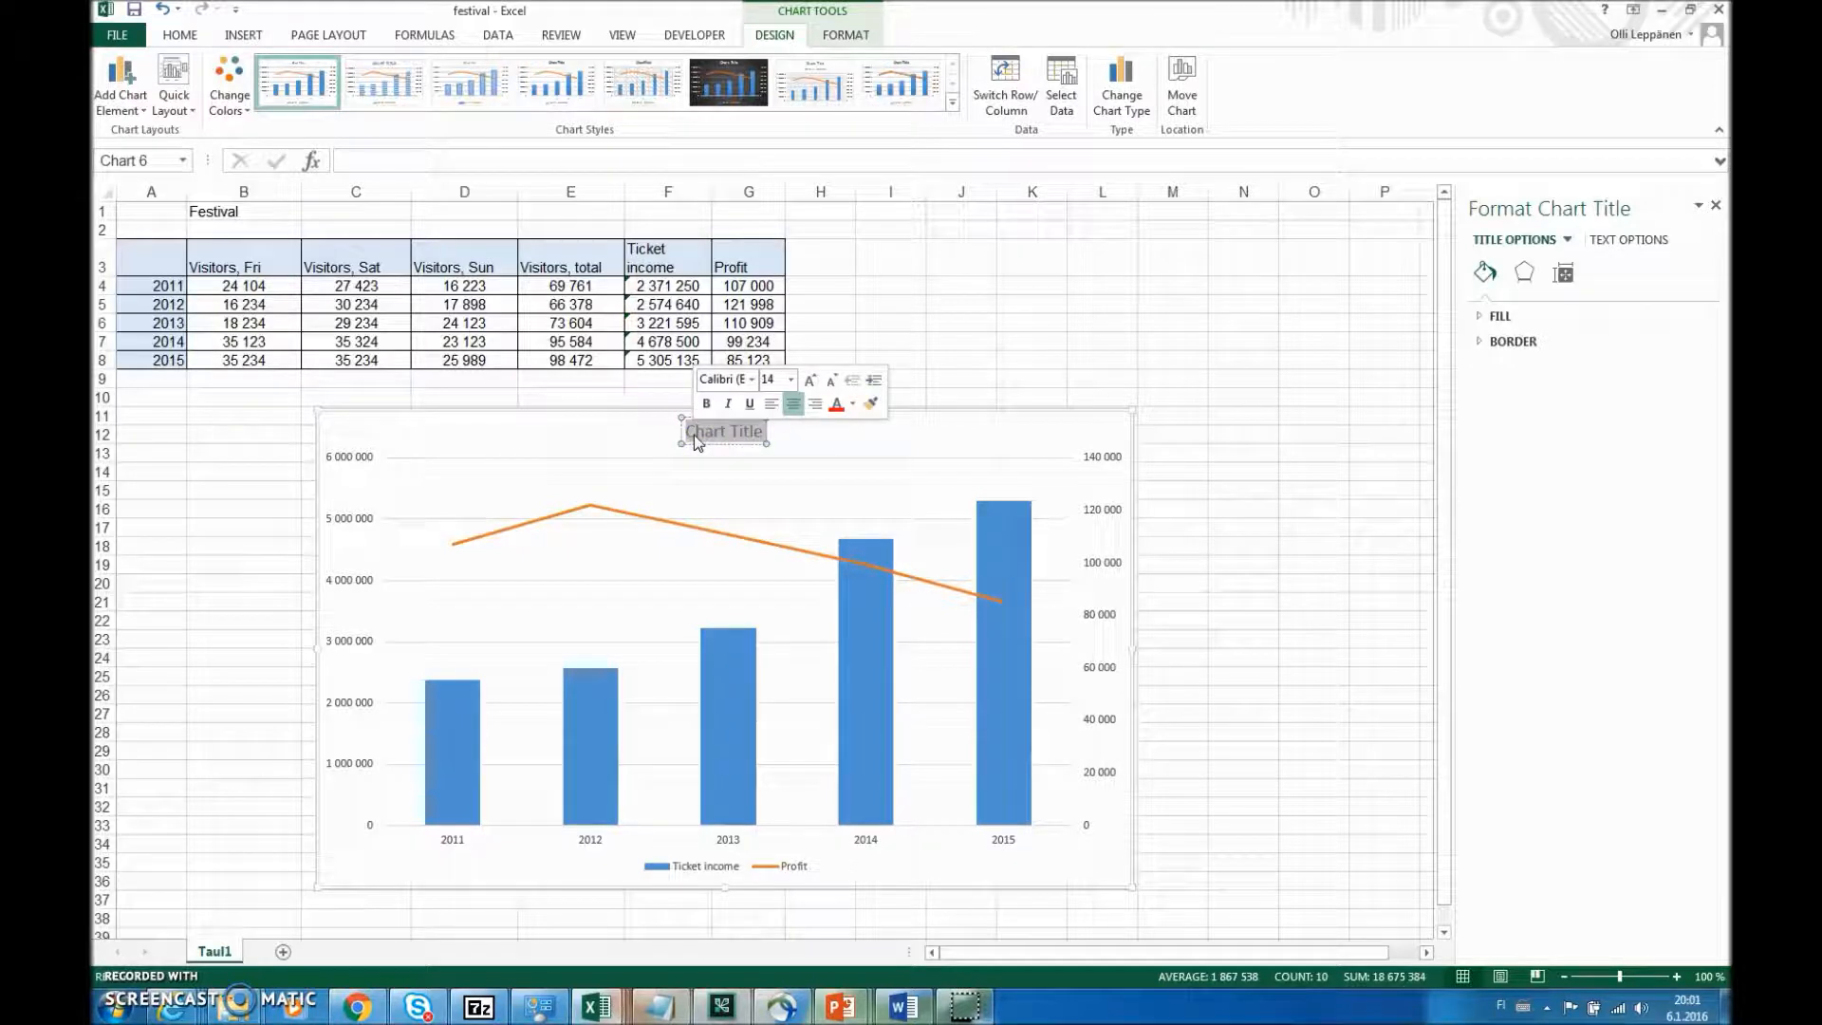
pyautogui.write('Ticket income')
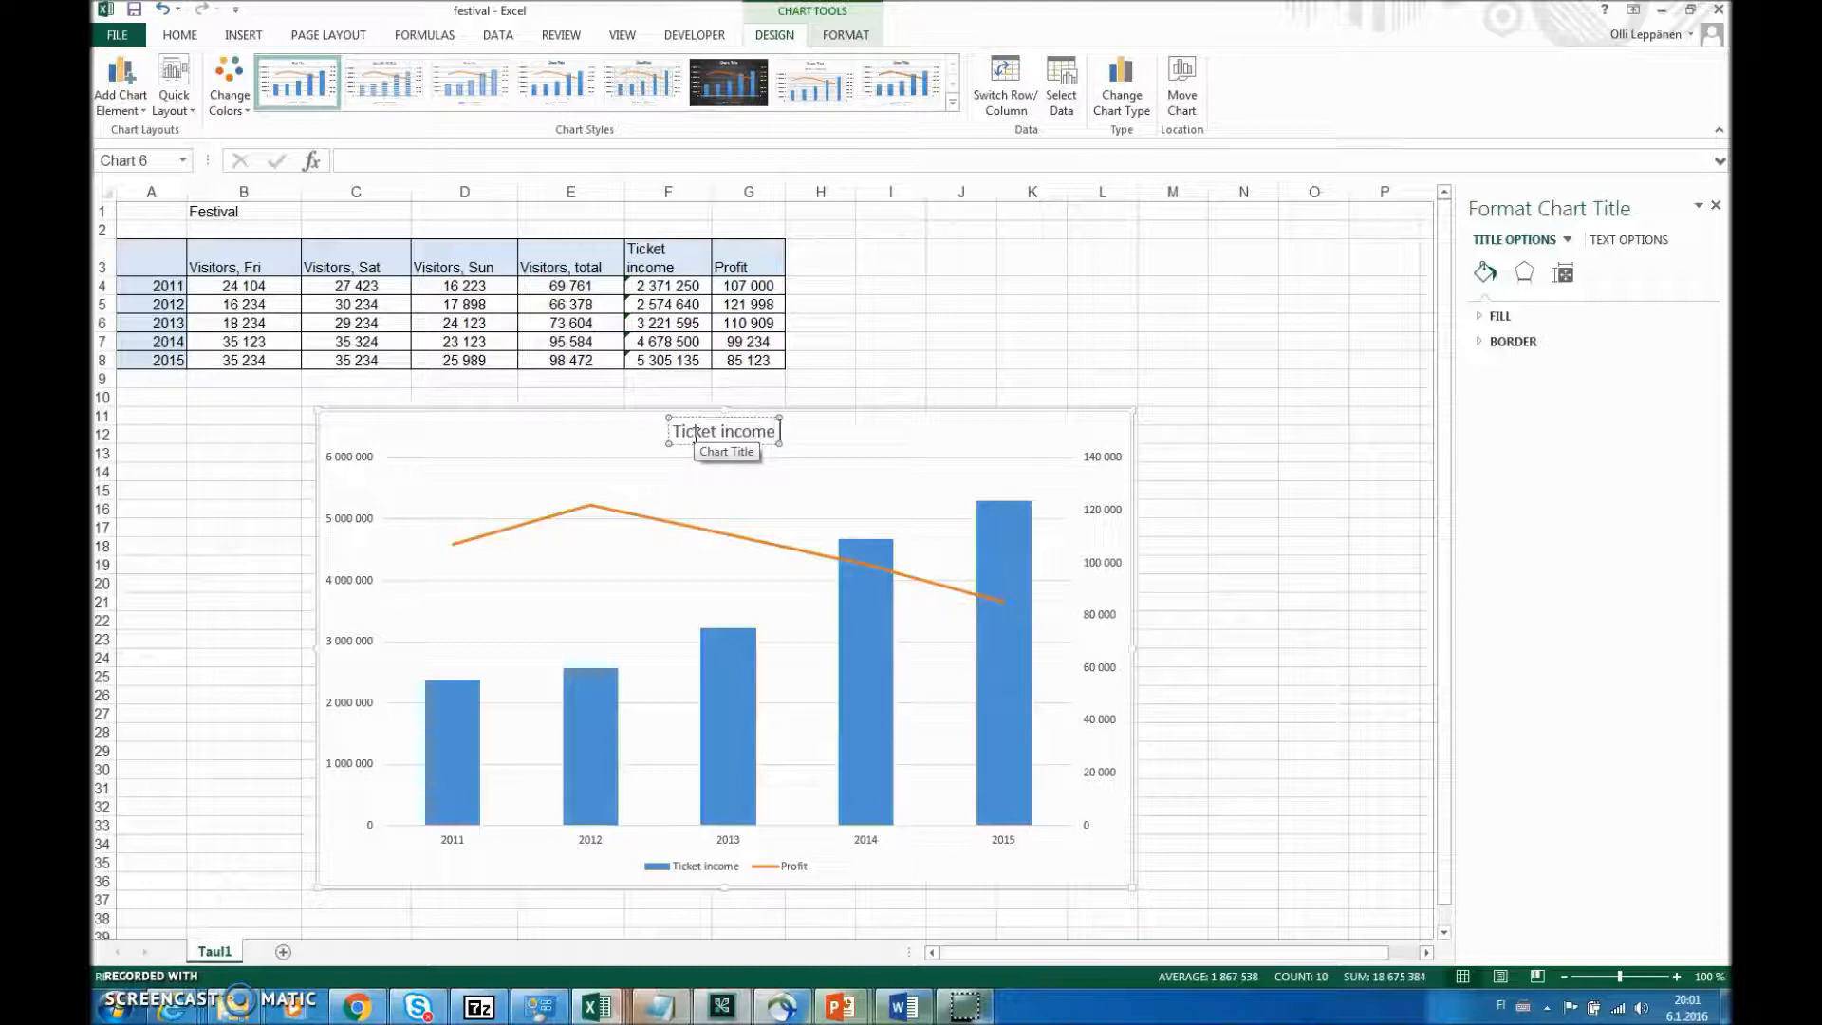
pyautogui.write(' & prof')
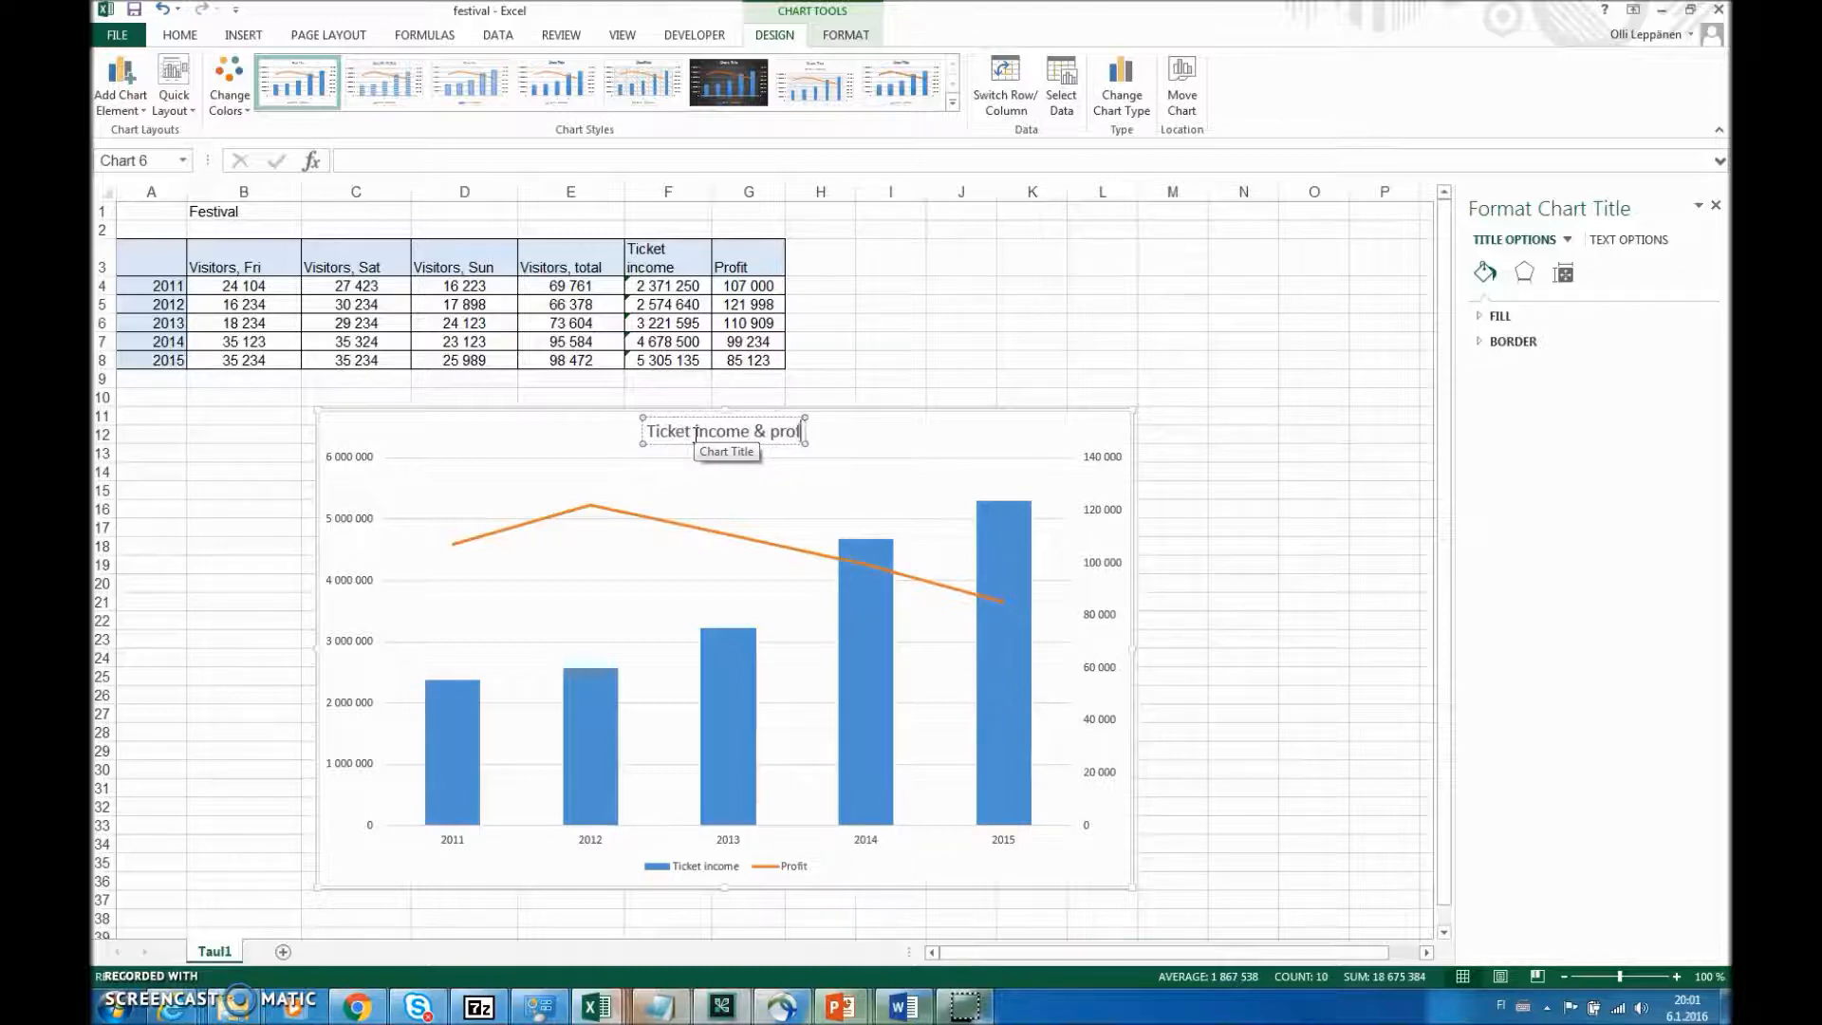
pyautogui.write('it 2011')
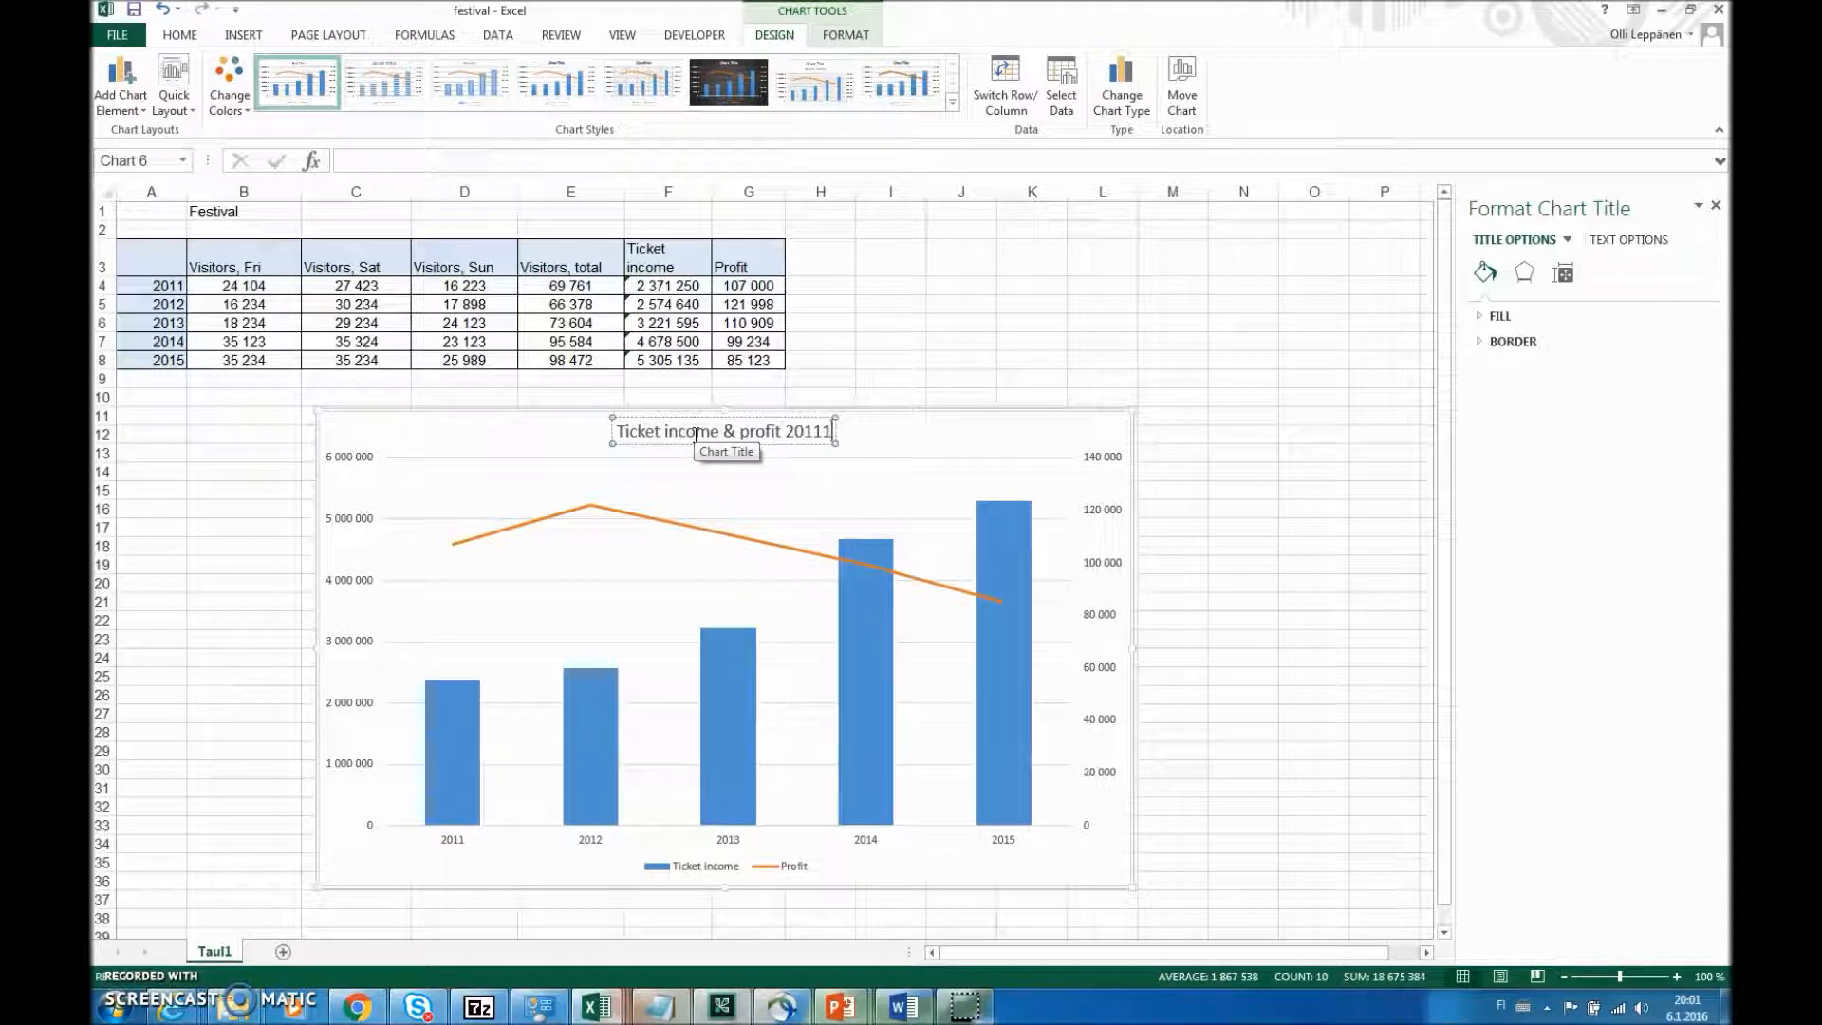
pyautogui.write('-2015')
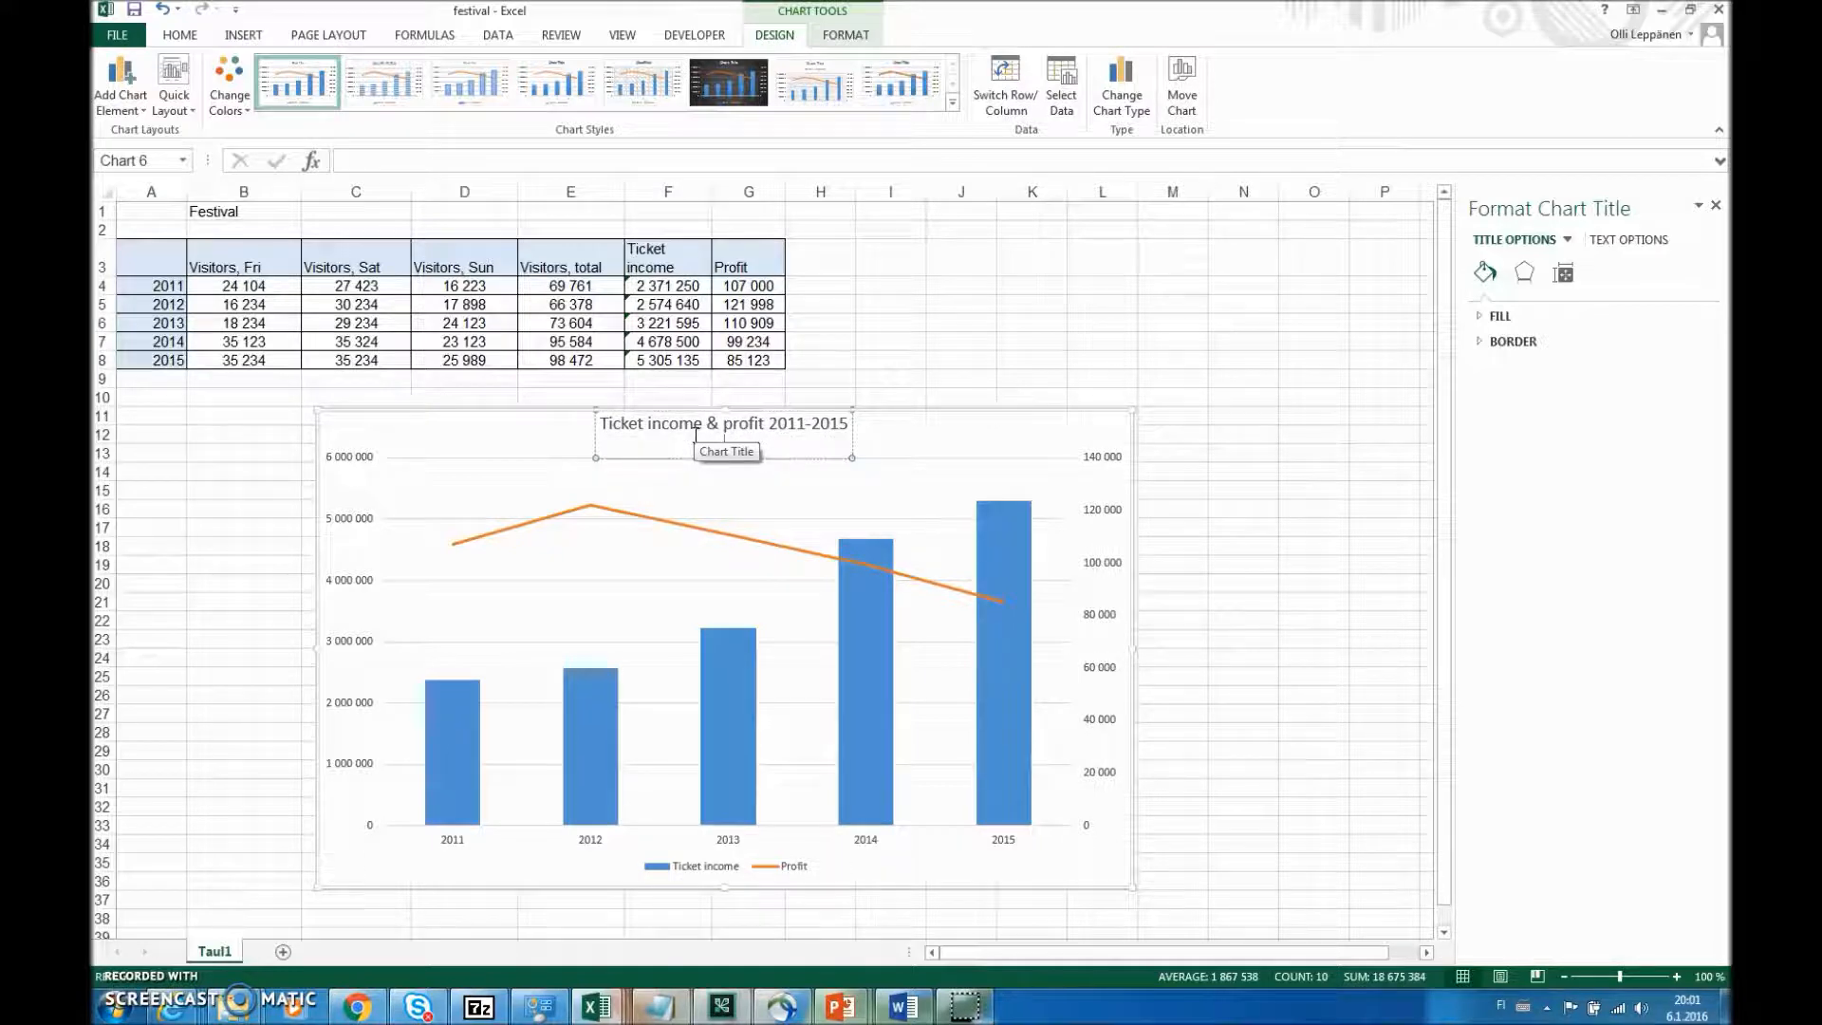
pyautogui.click(1110, 345)
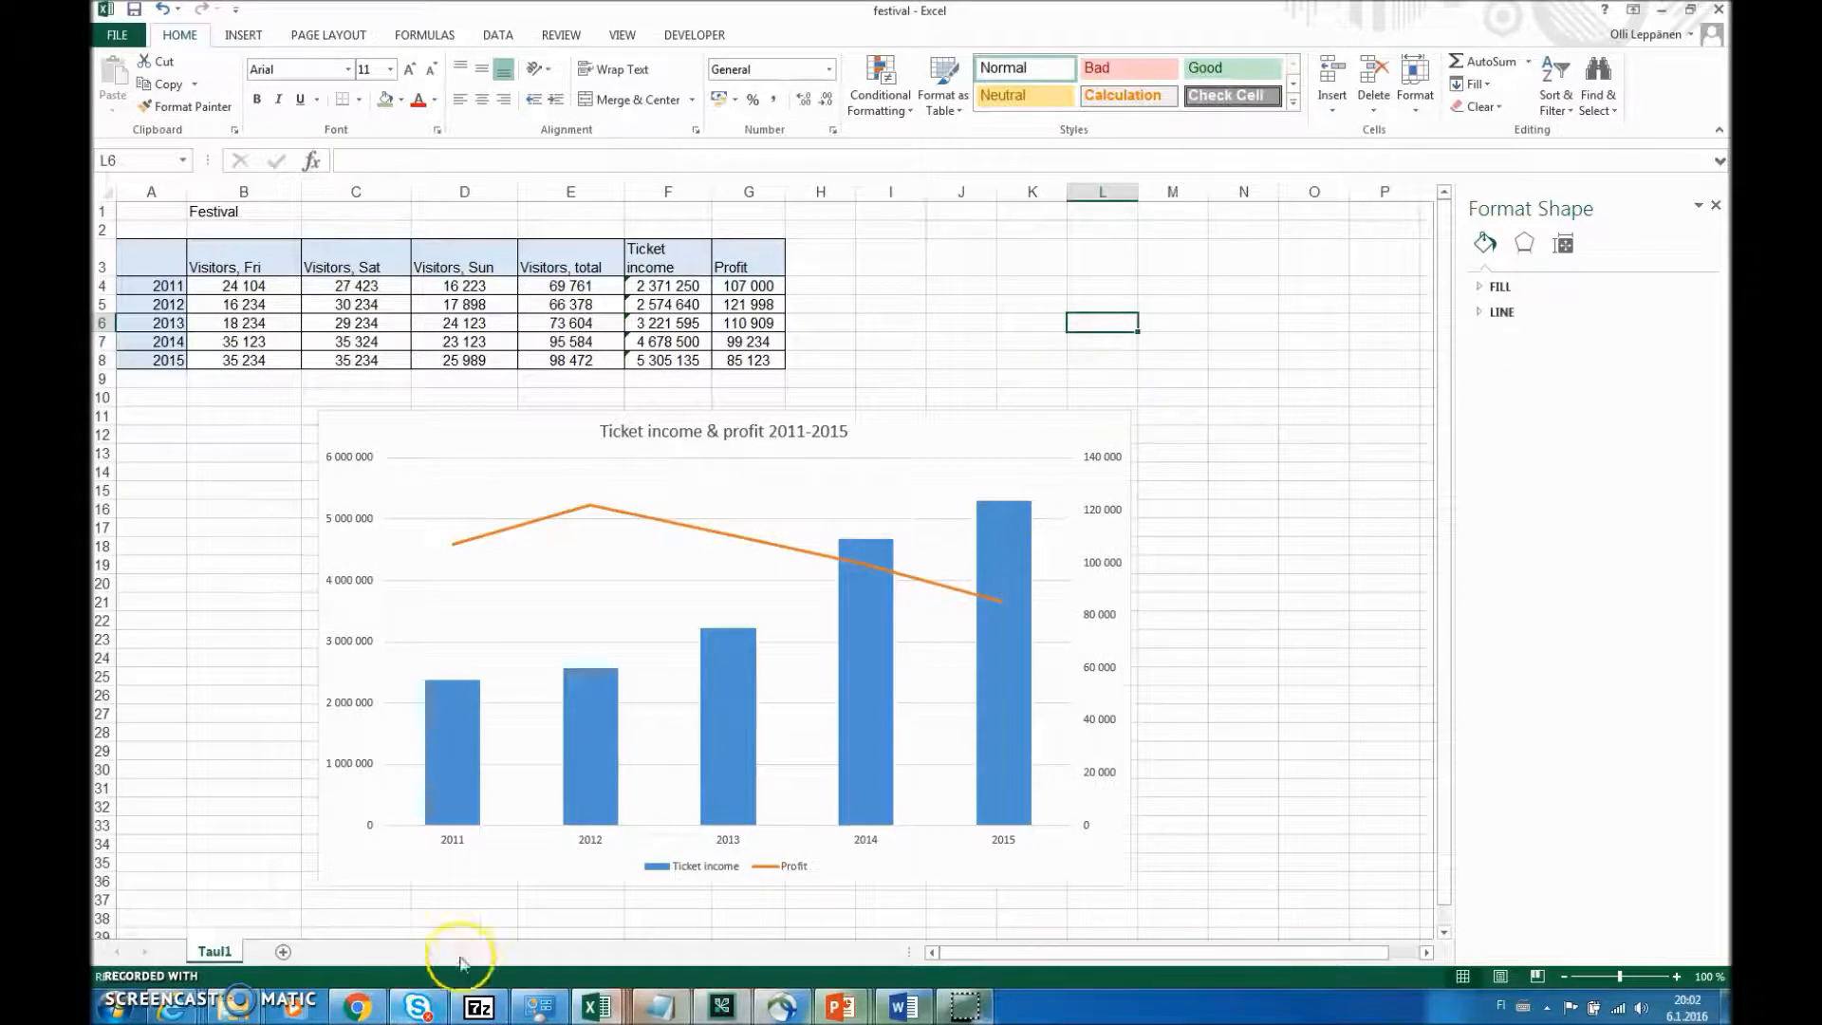
# - Switch to the chartexercises_model workbook and examine the city populations exercise and its column chart on sheet 4.1
pyautogui.click(608, 1007)
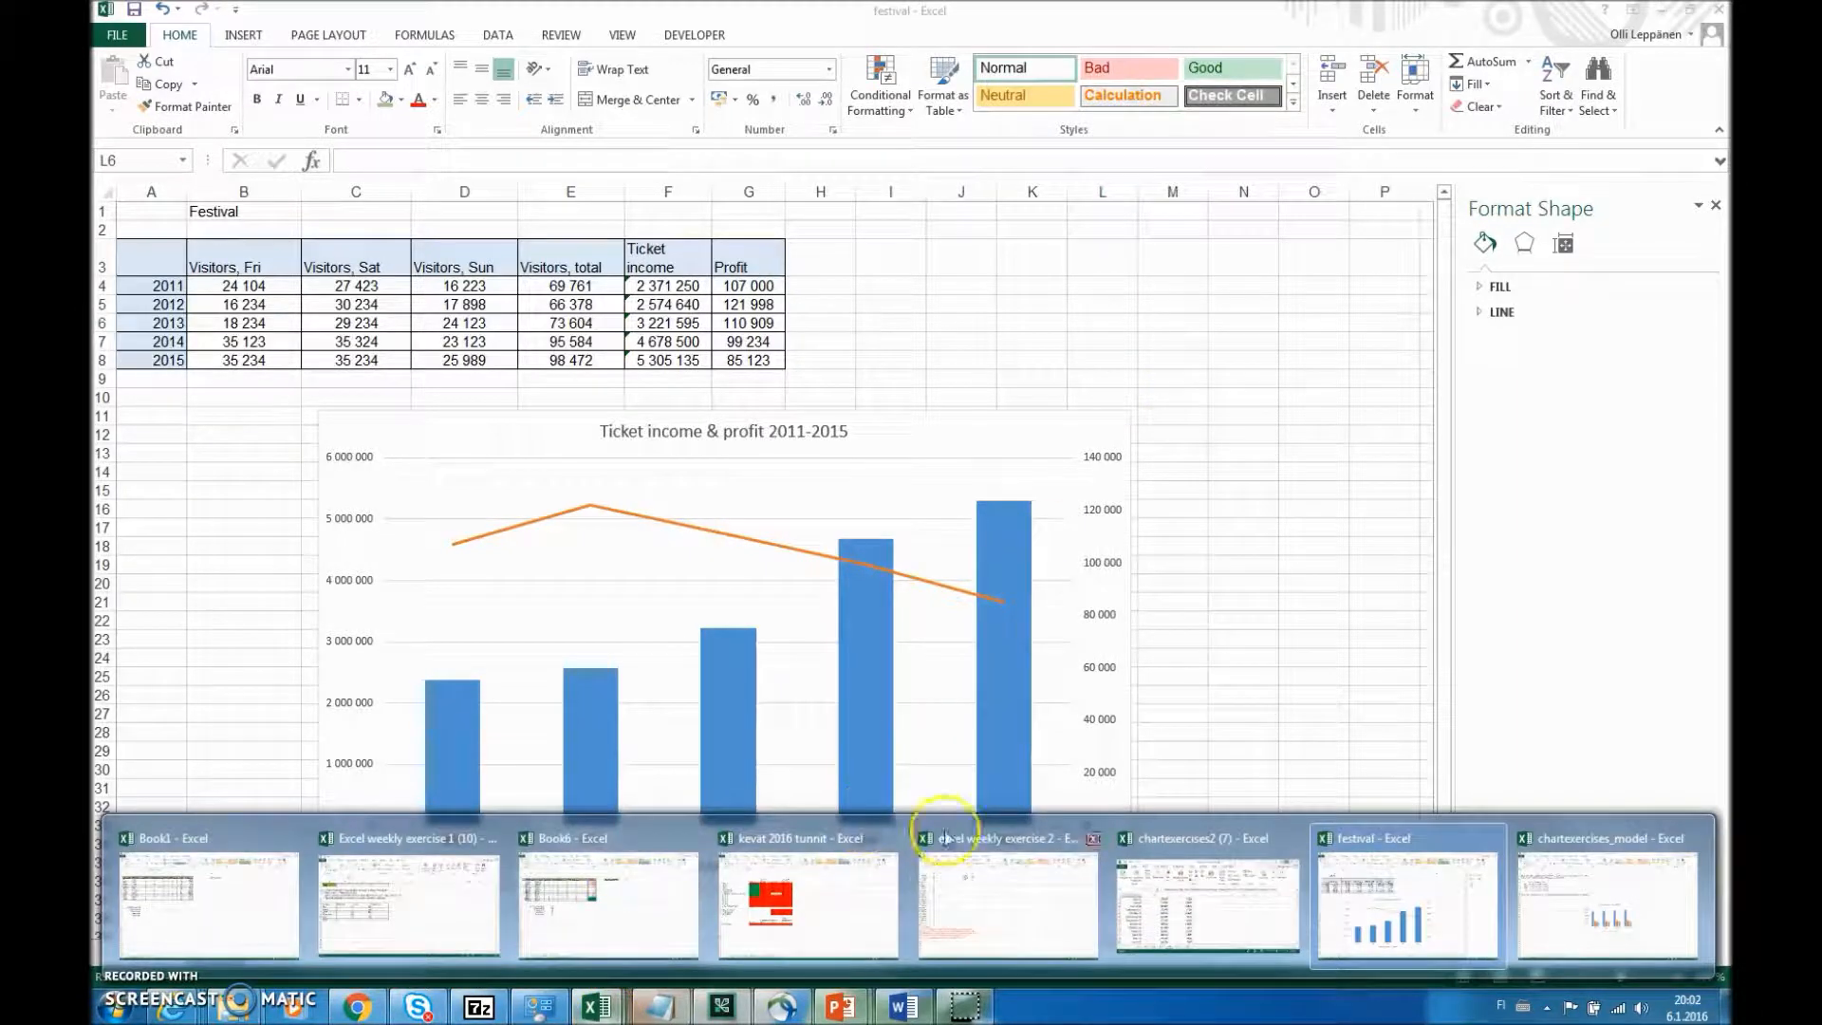
pyautogui.moveTo(1186, 835)
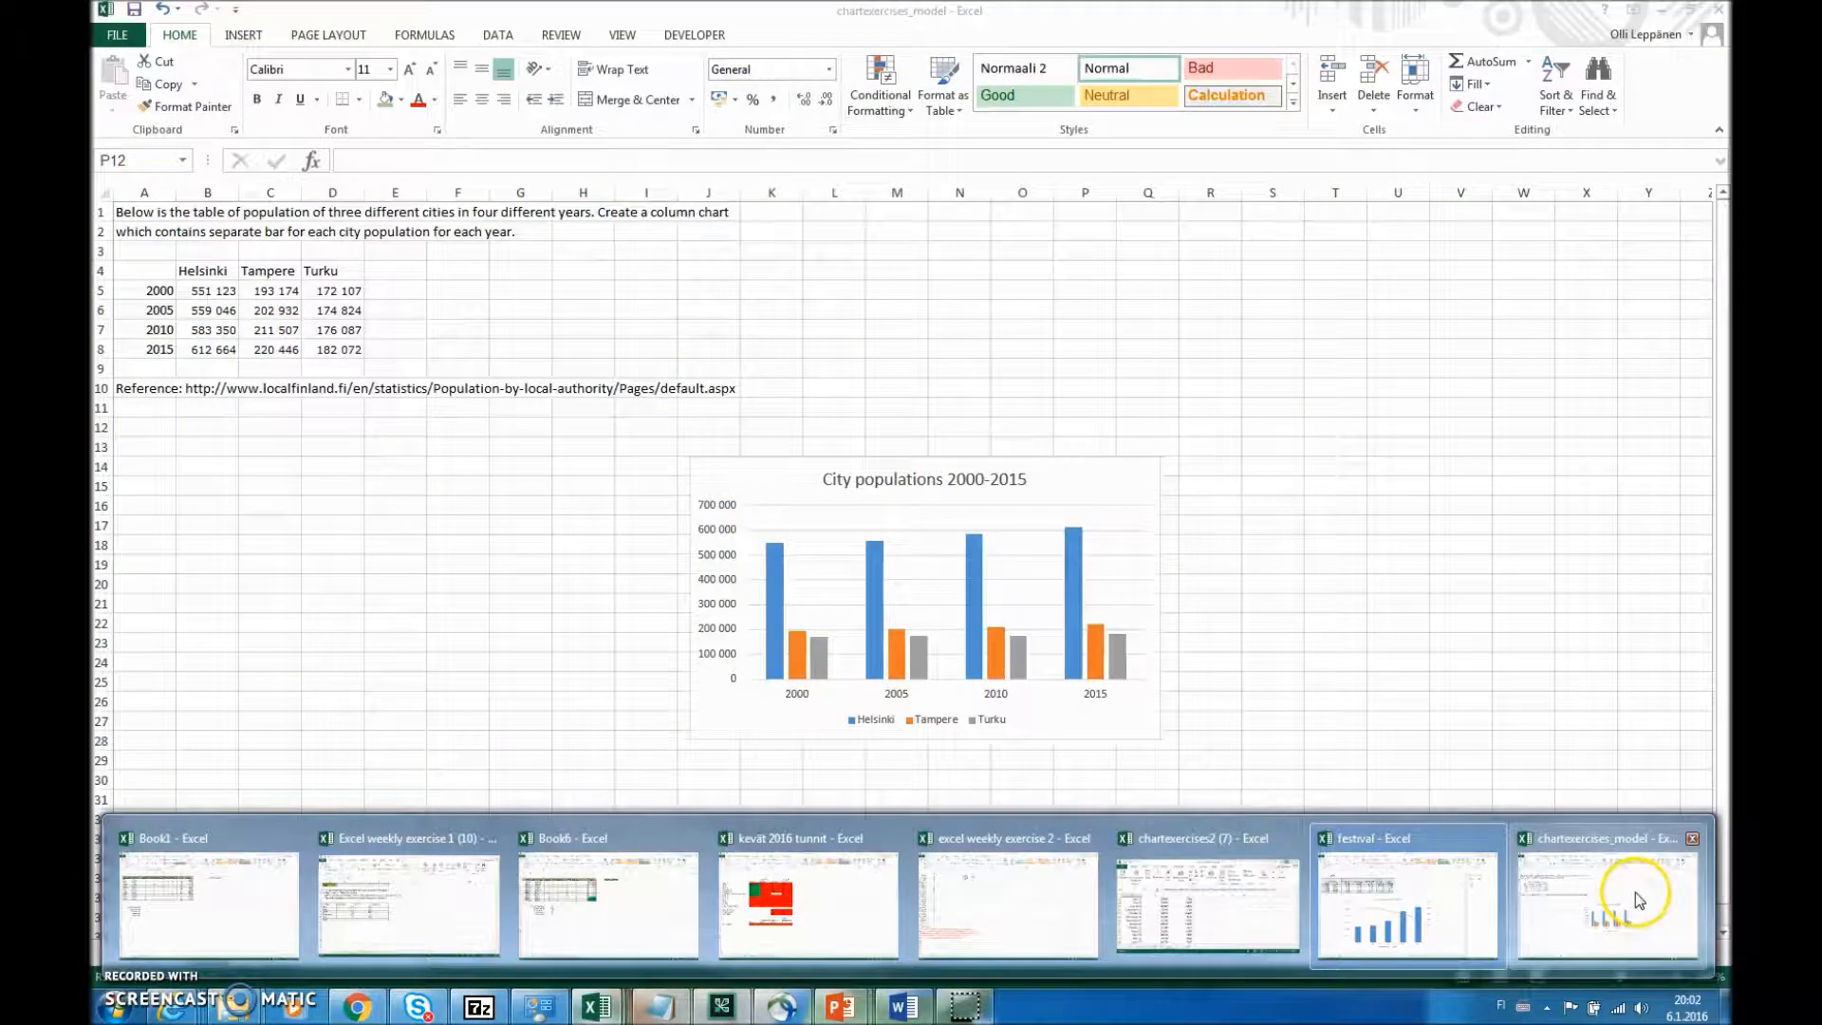
pyautogui.click(1623, 886)
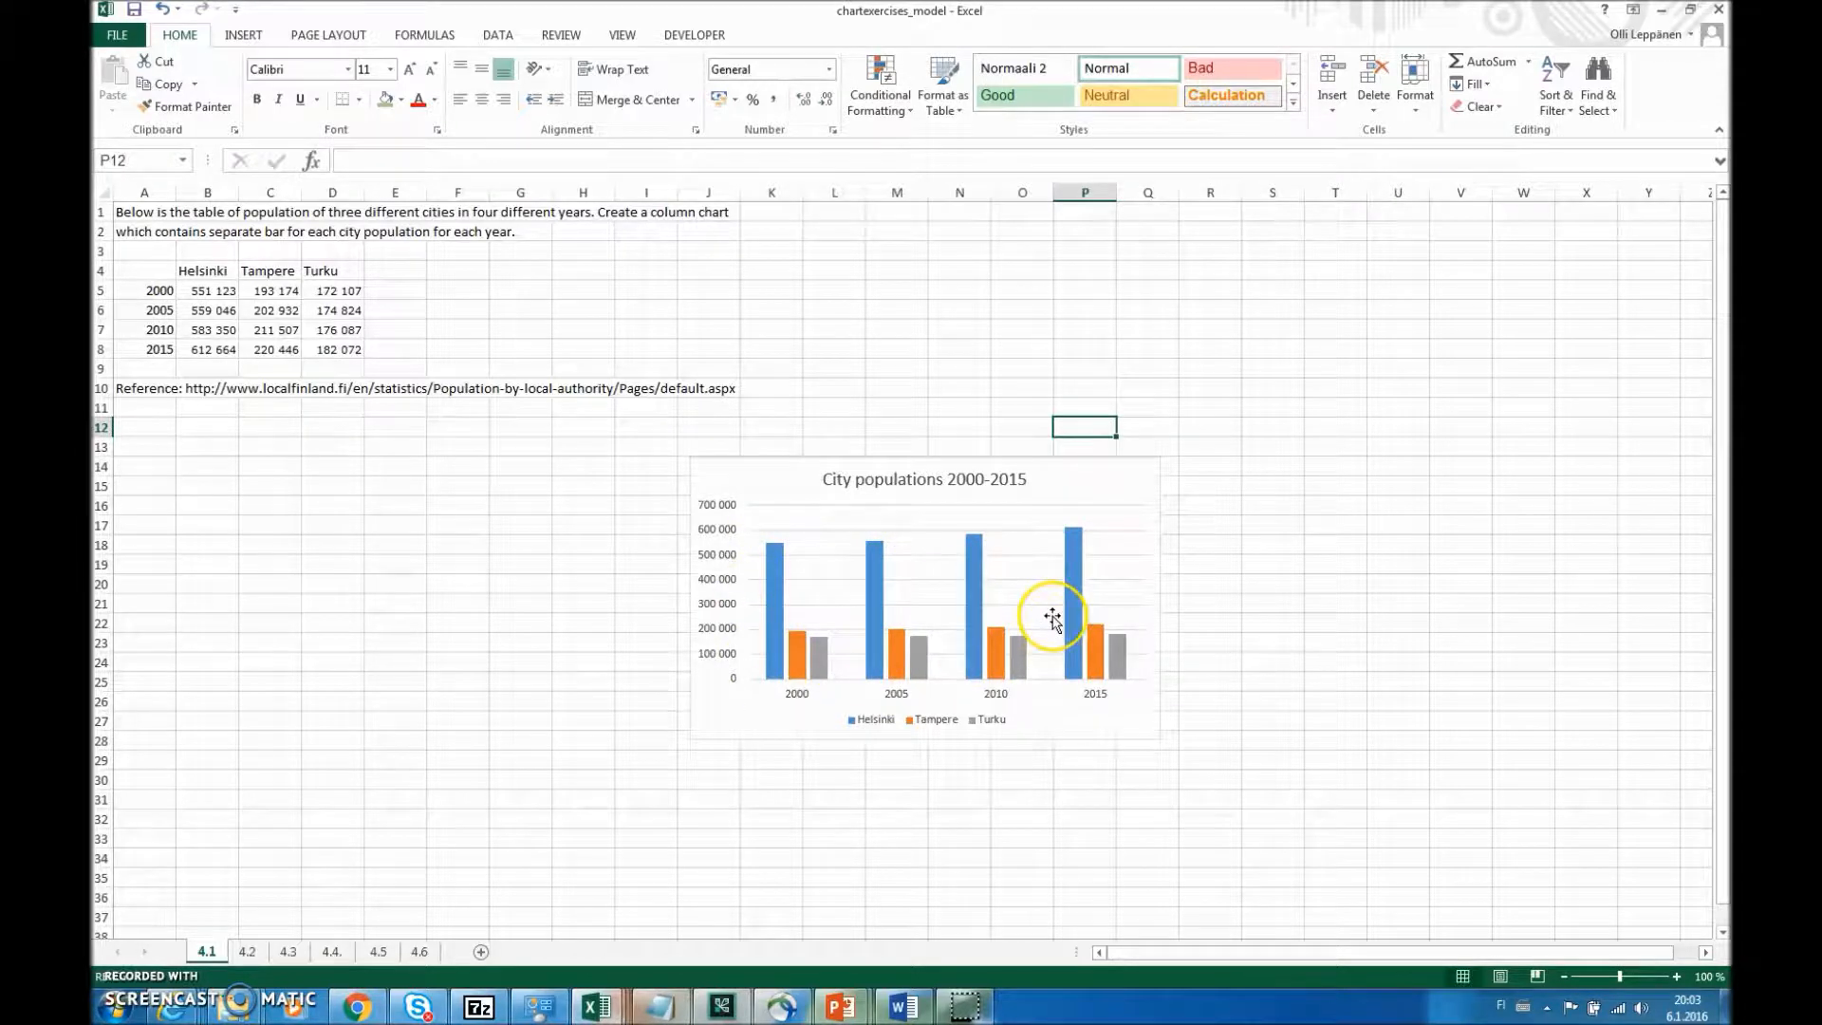
# - Examine the native language pie chart, graduated students stacked column and sales and profit trend exercises on sheets 4.2, 4.3 and 4.4
pyautogui.click(248, 952)
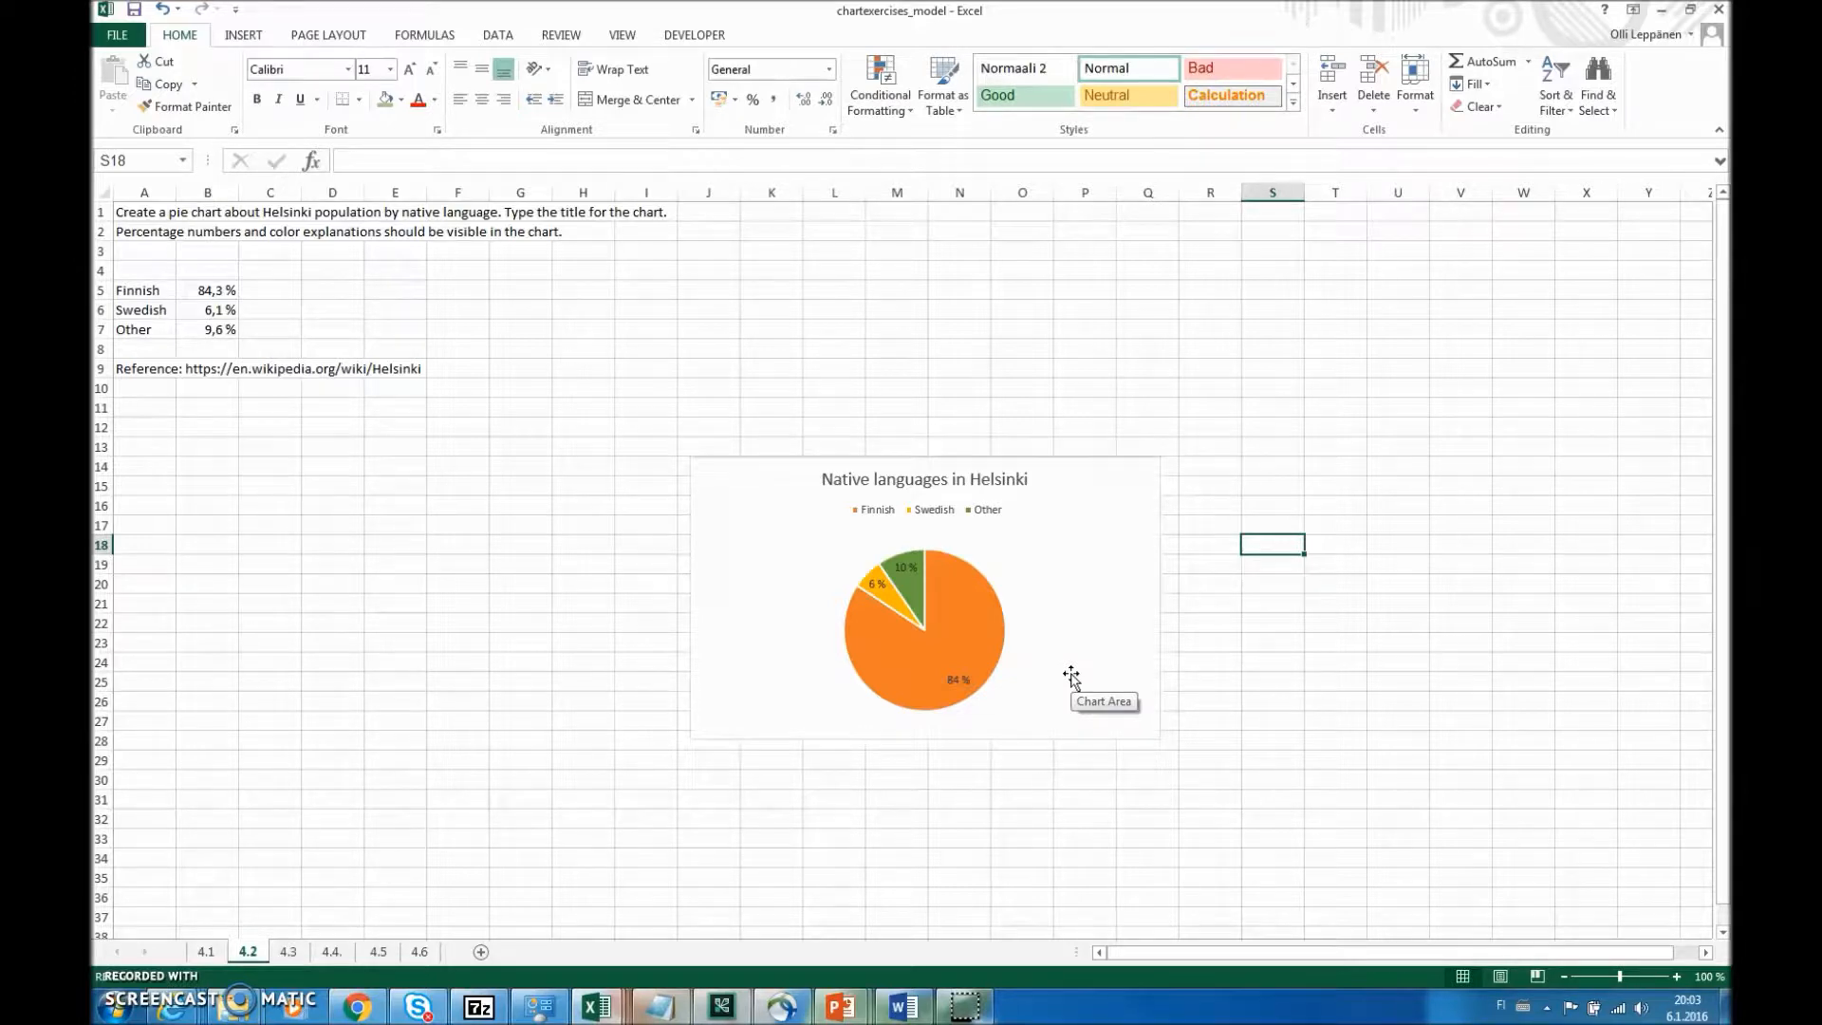
pyautogui.click(289, 952)
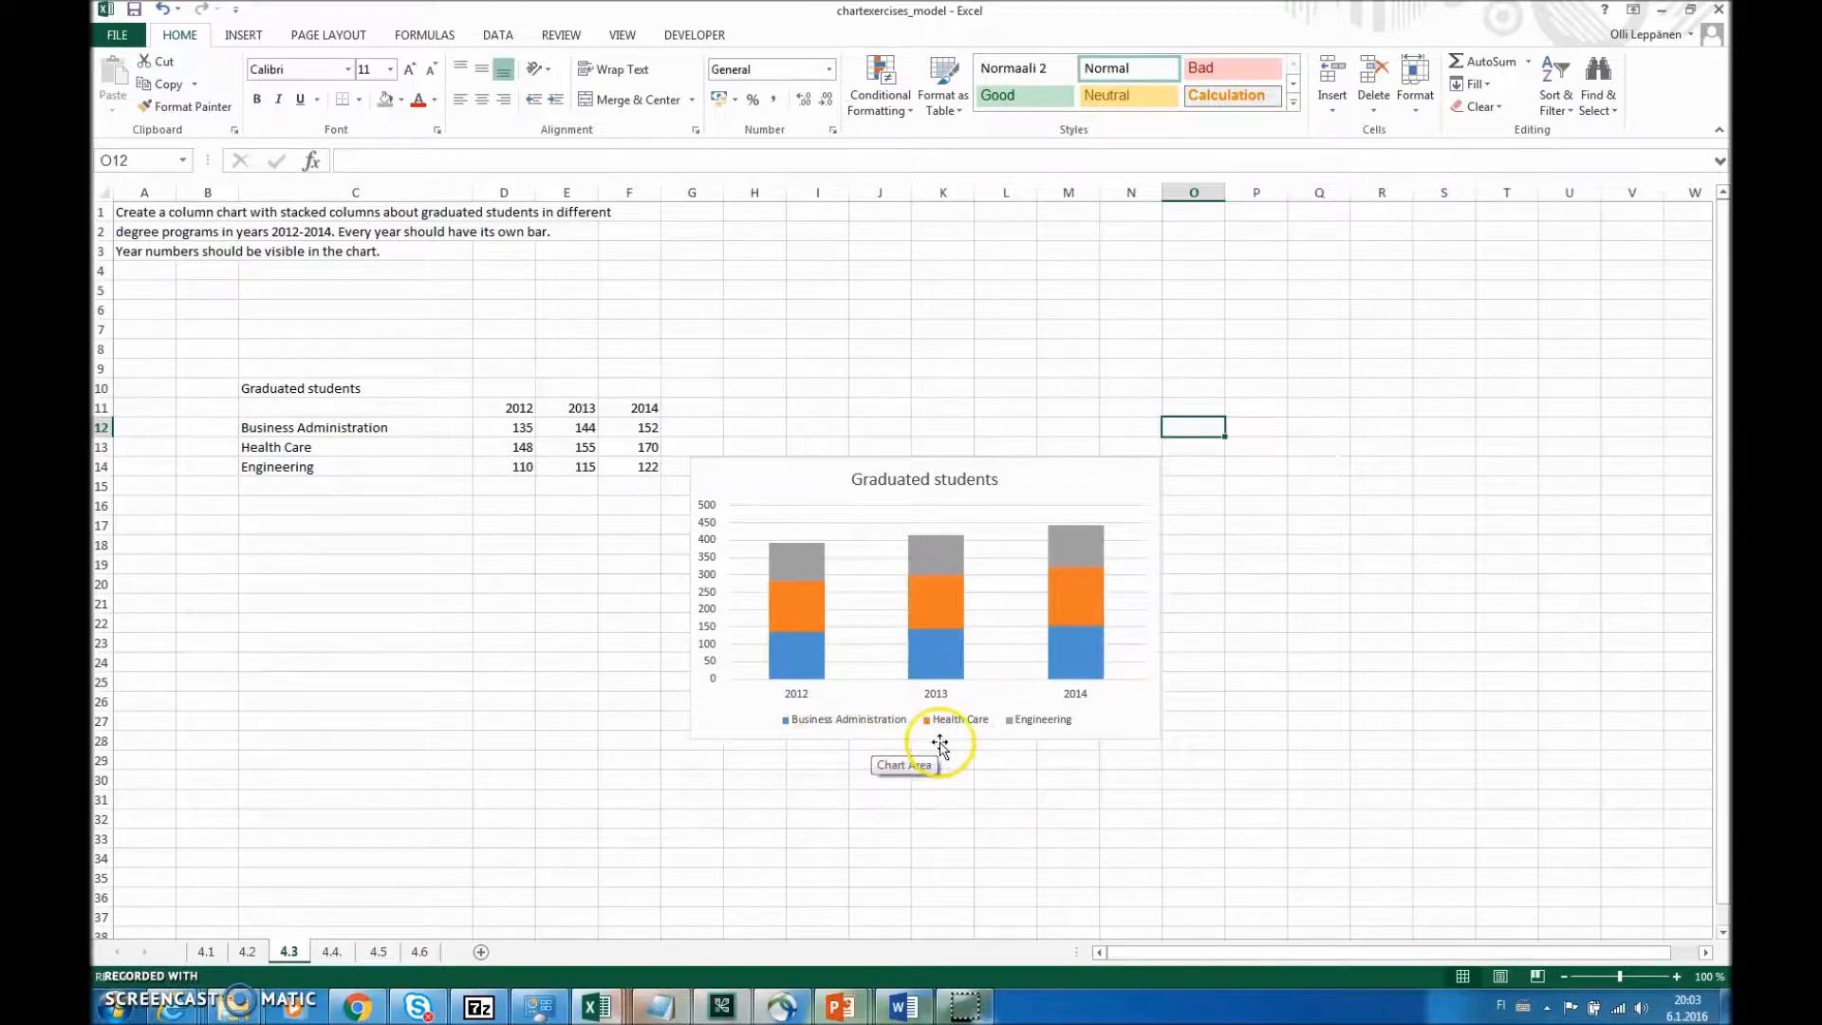
pyautogui.click(340, 954)
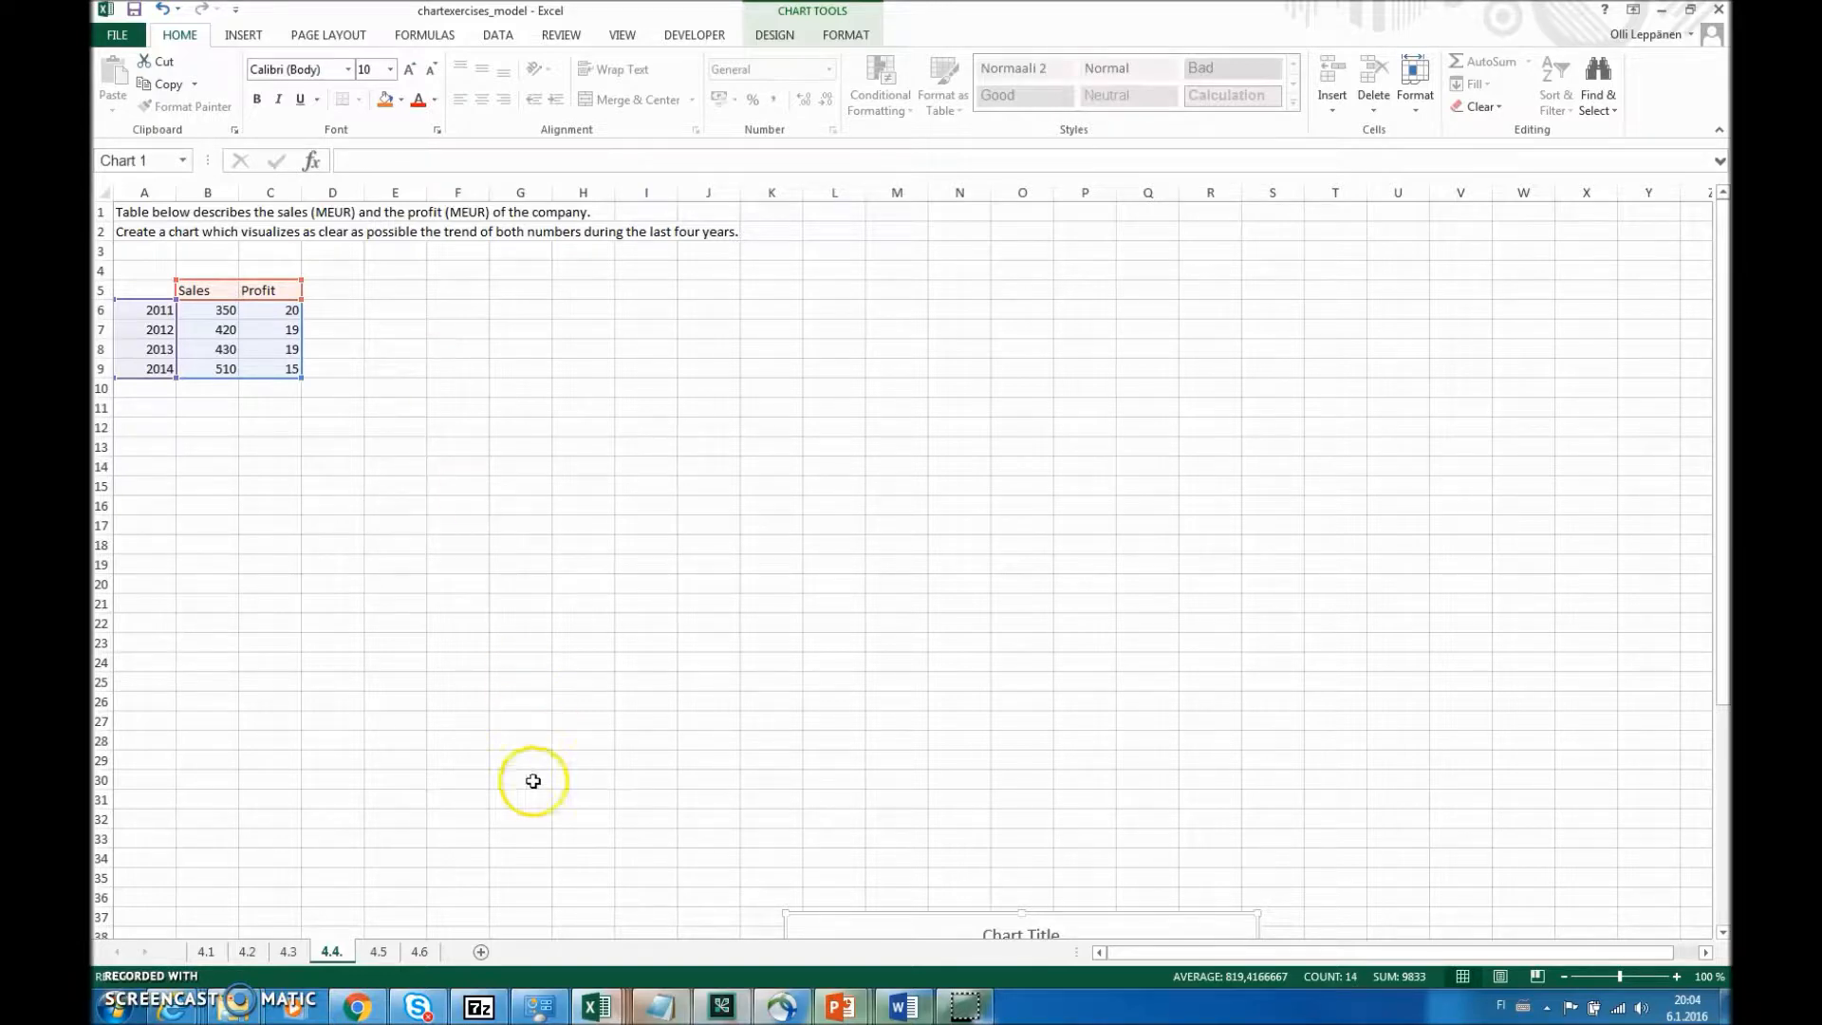
# - Examine the cookie factory exercise on sheet 4.5, checking the January-12 produced and failed boxes and the failing percentage formula in D8
pyautogui.click(377, 952)
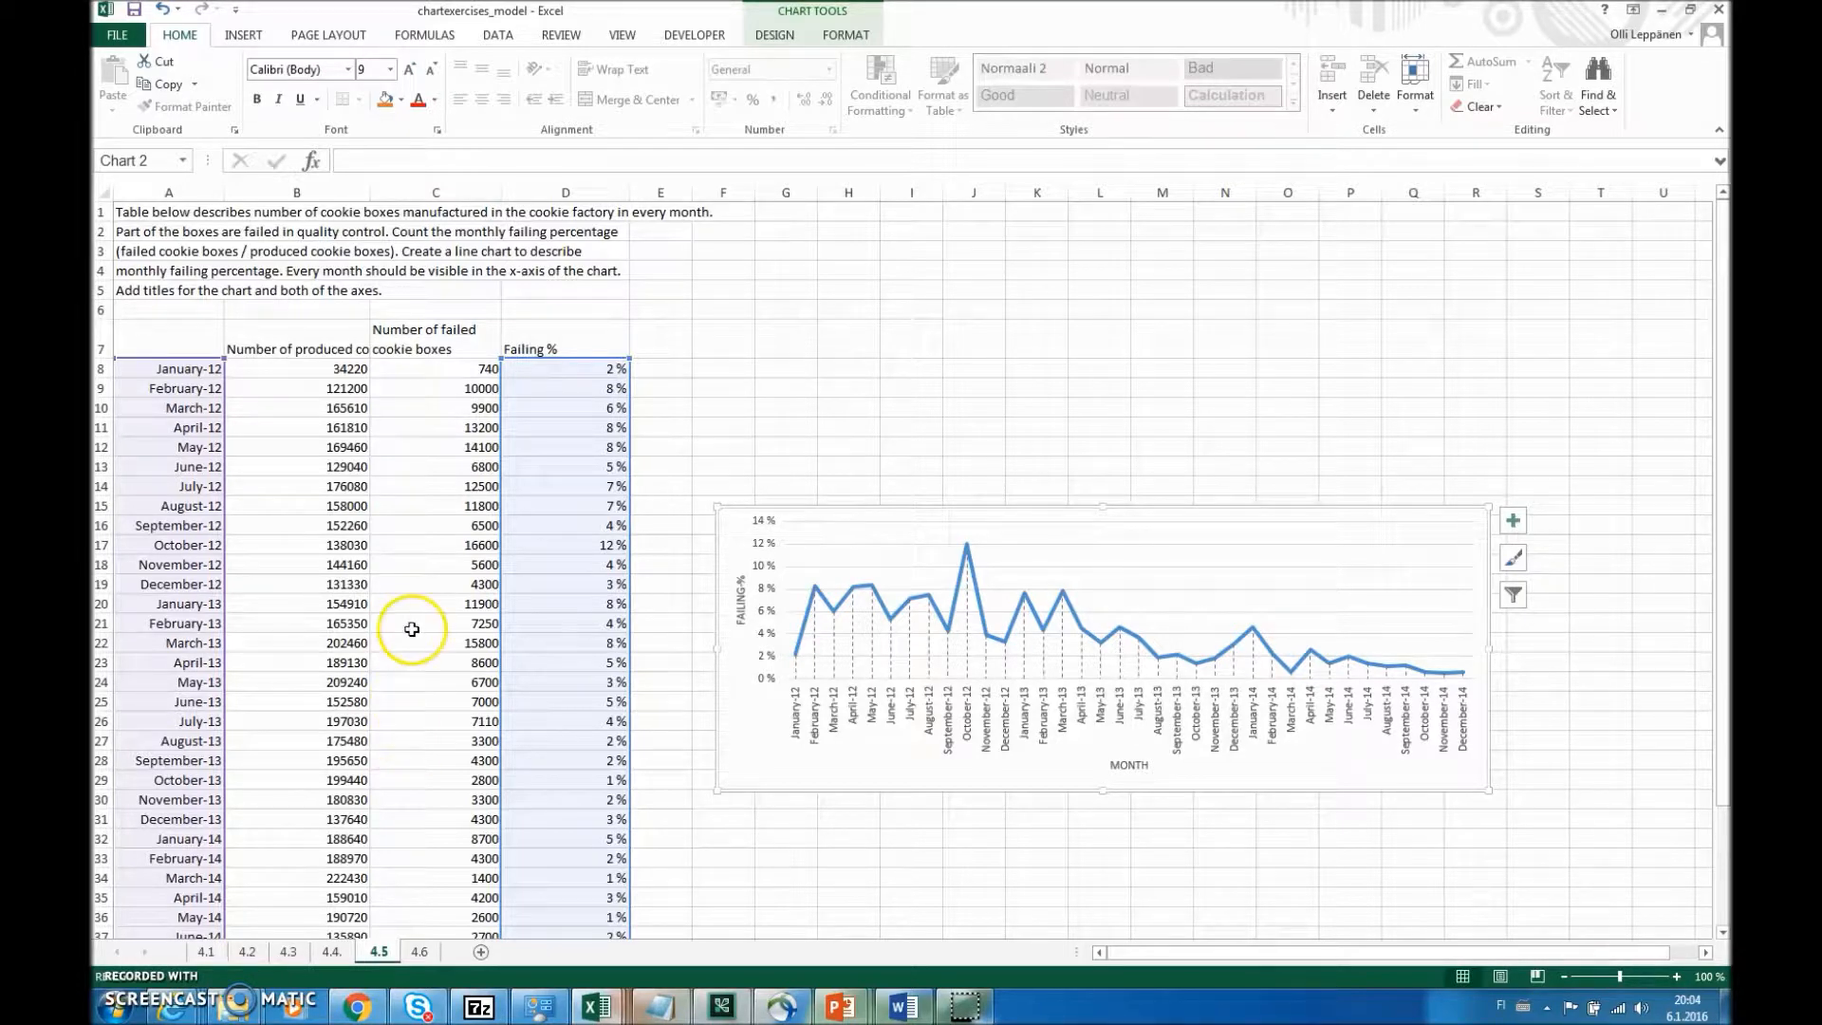
pyautogui.click(330, 368)
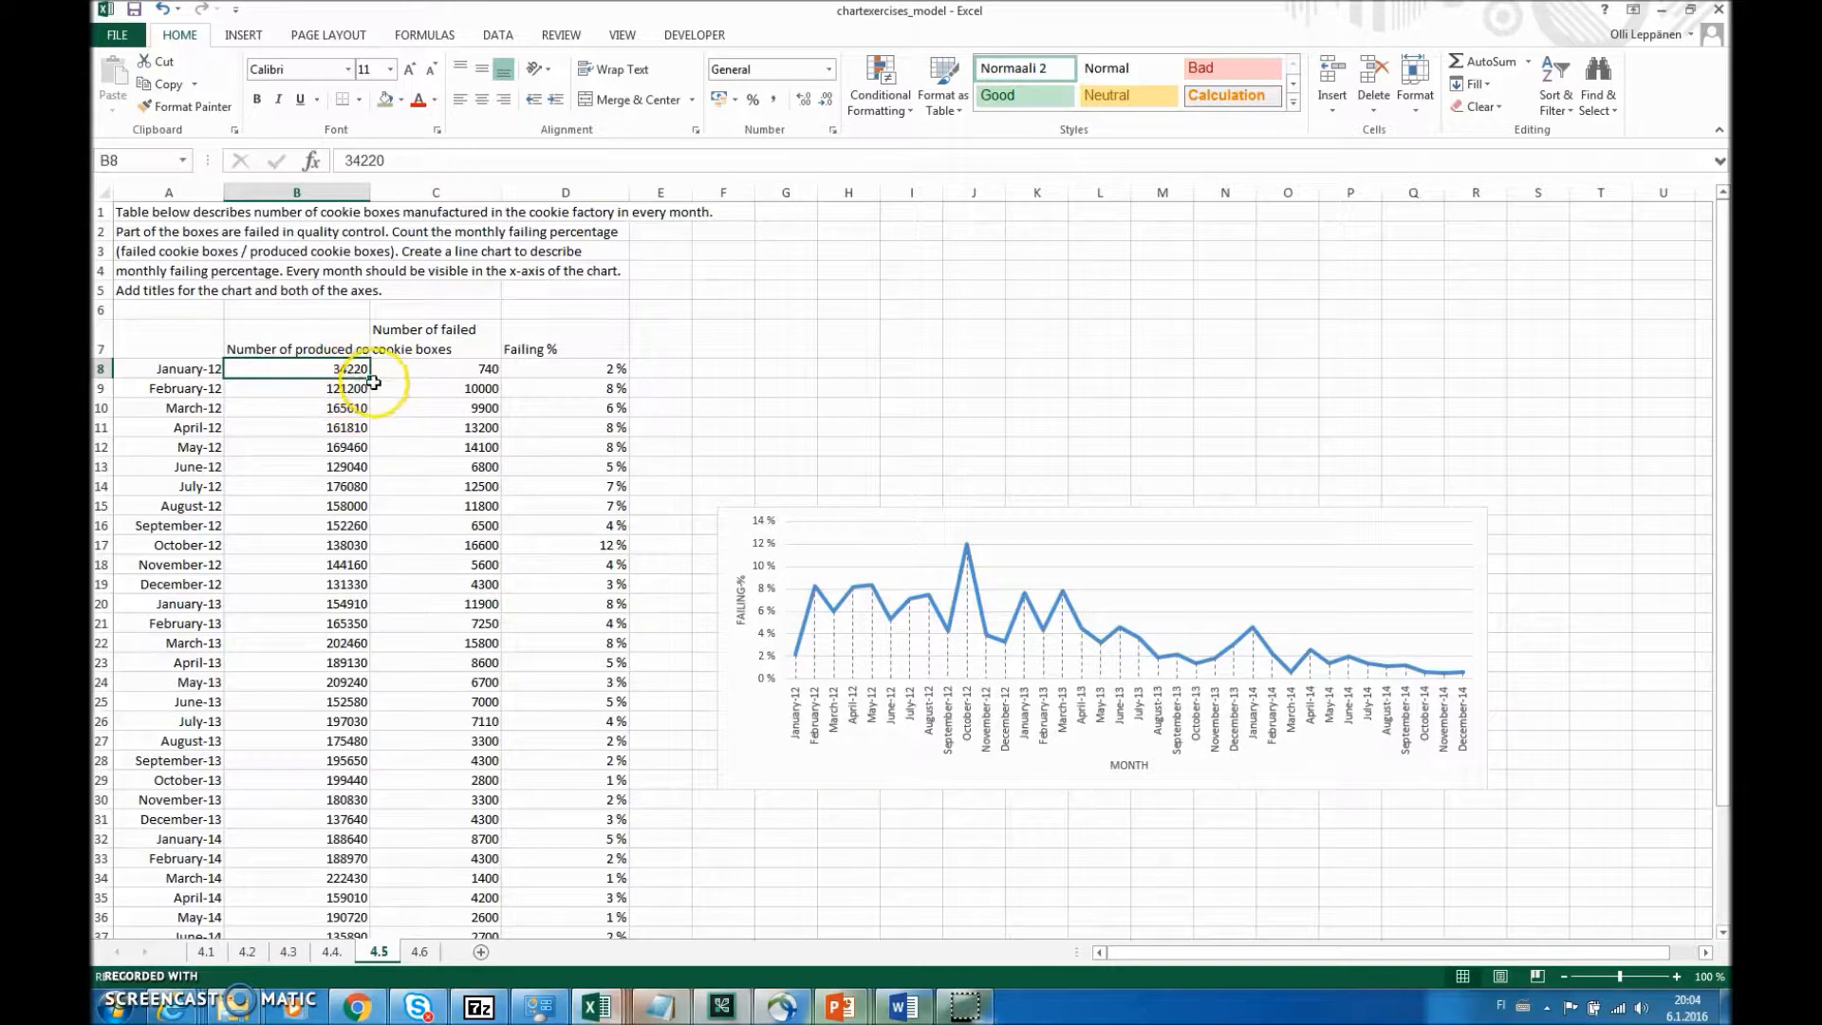
pyautogui.click(475, 363)
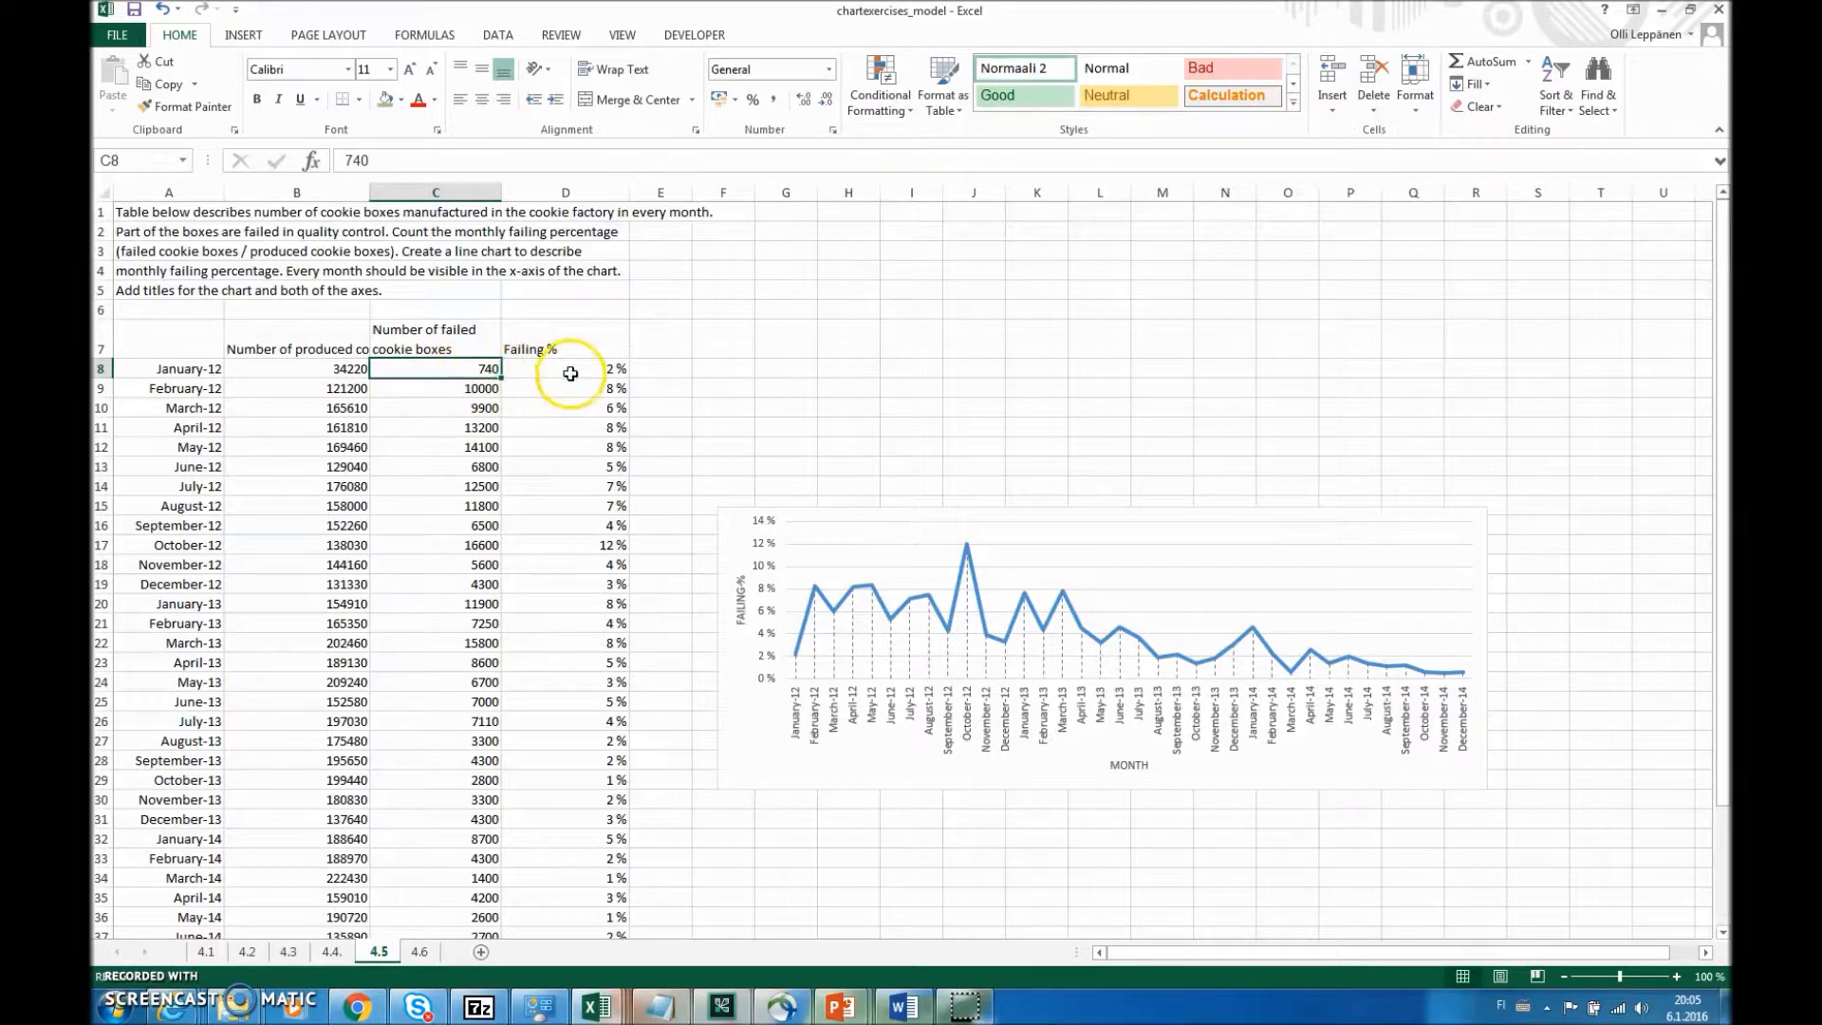
pyautogui.click(574, 372)
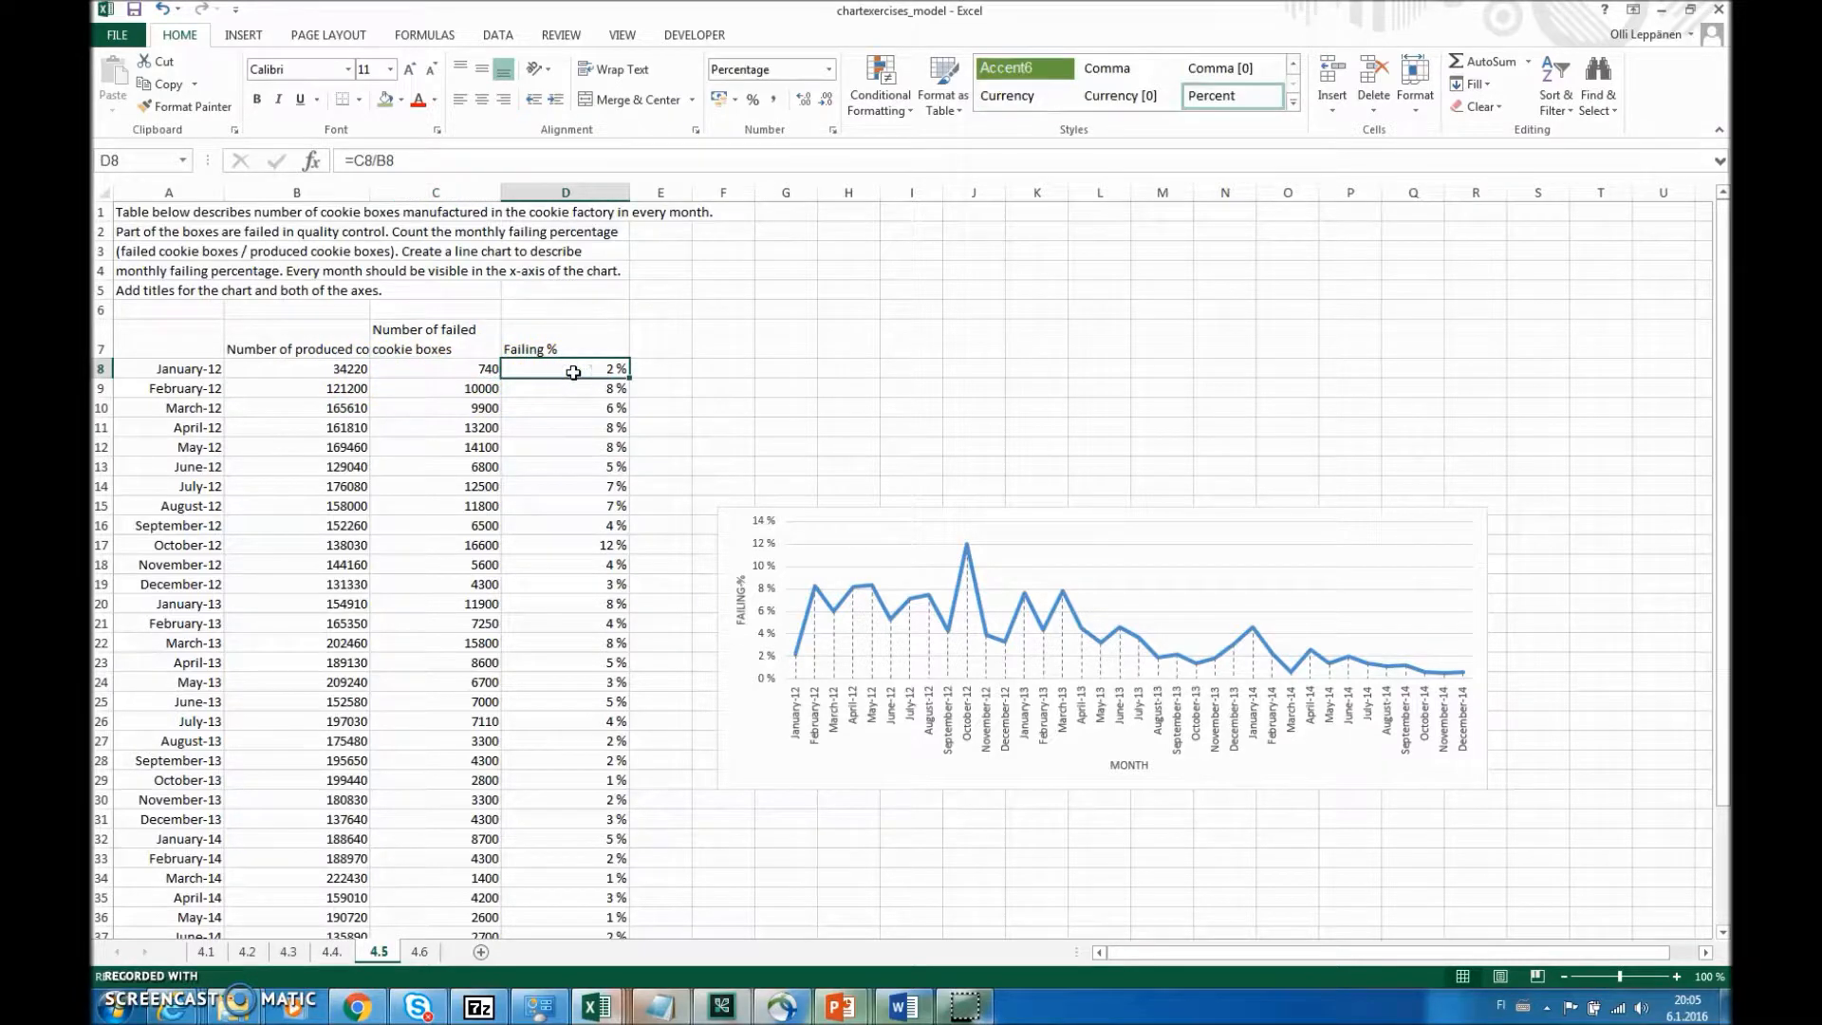
pyautogui.scroll(-2, 618, 475)
pyautogui.scroll(2, 619, 487)
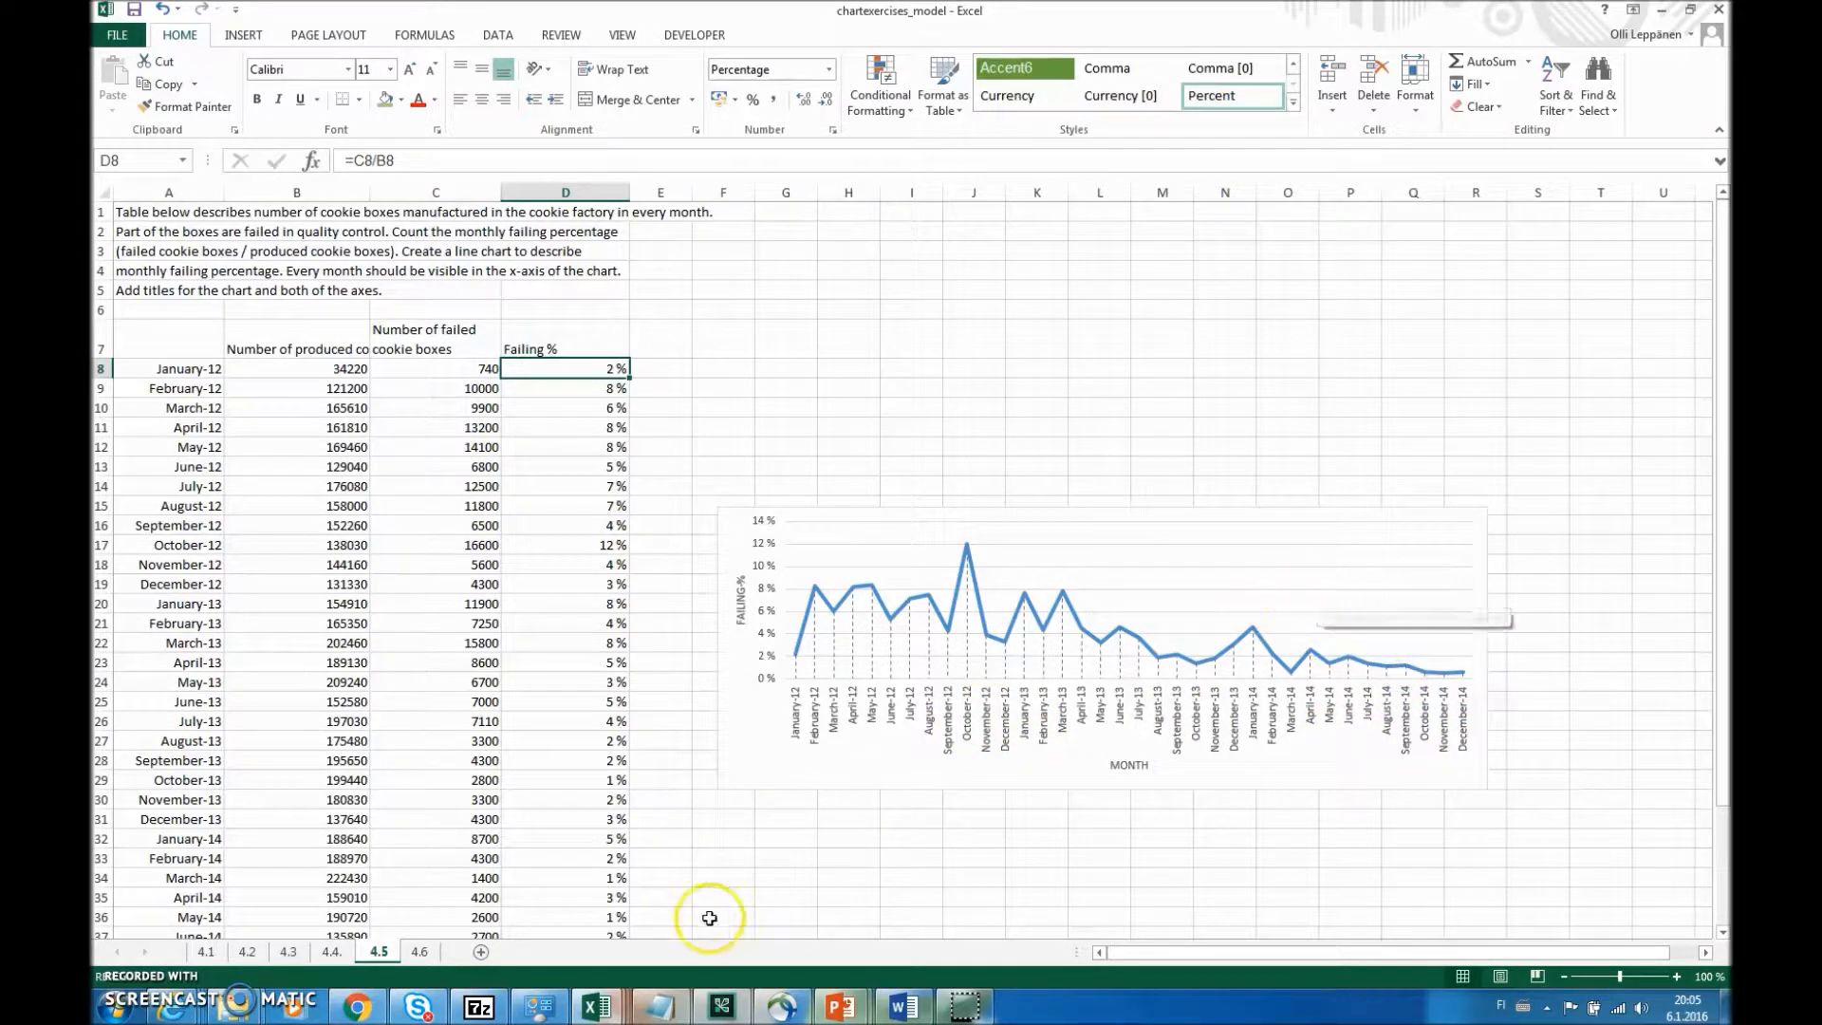
# - Examine the births in Finland exercise on sheet 4.6, reviewing the yearly table from 1900 to 2014 and its line chart
pyautogui.click(419, 951)
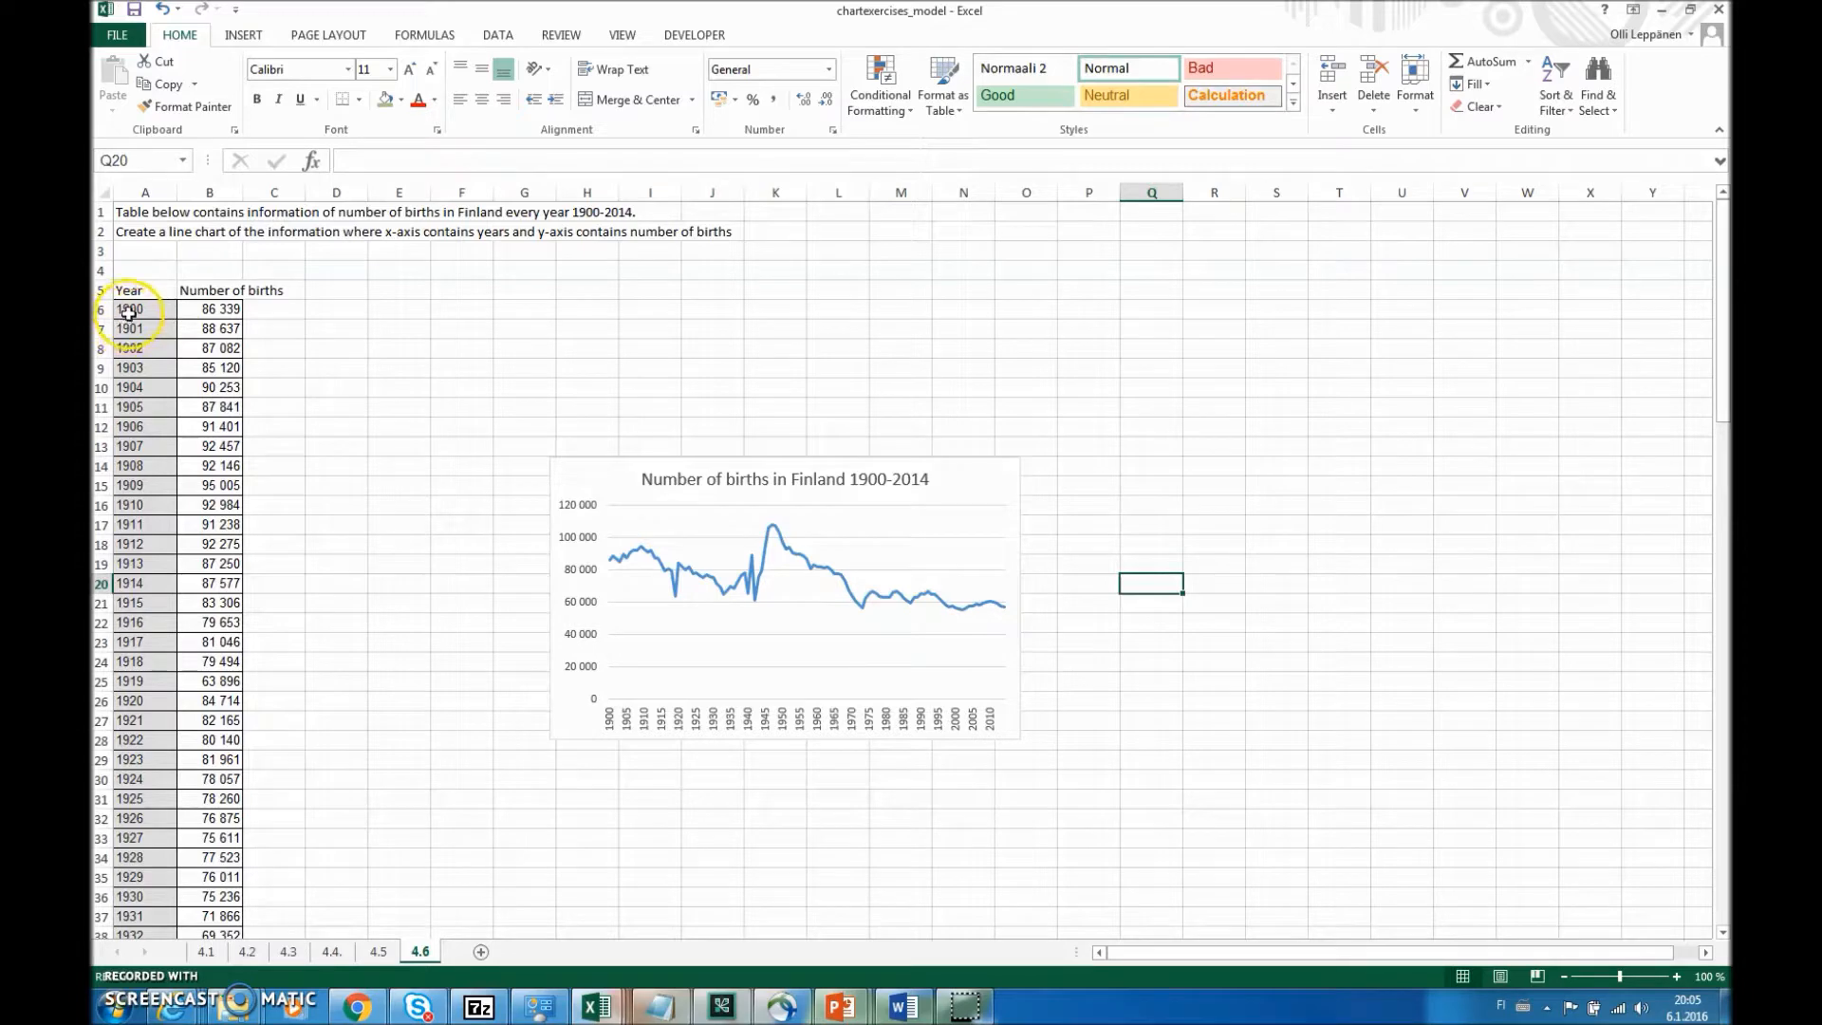
pyautogui.scroll(-2, 142, 328)
pyautogui.scroll(-20, 142, 327)
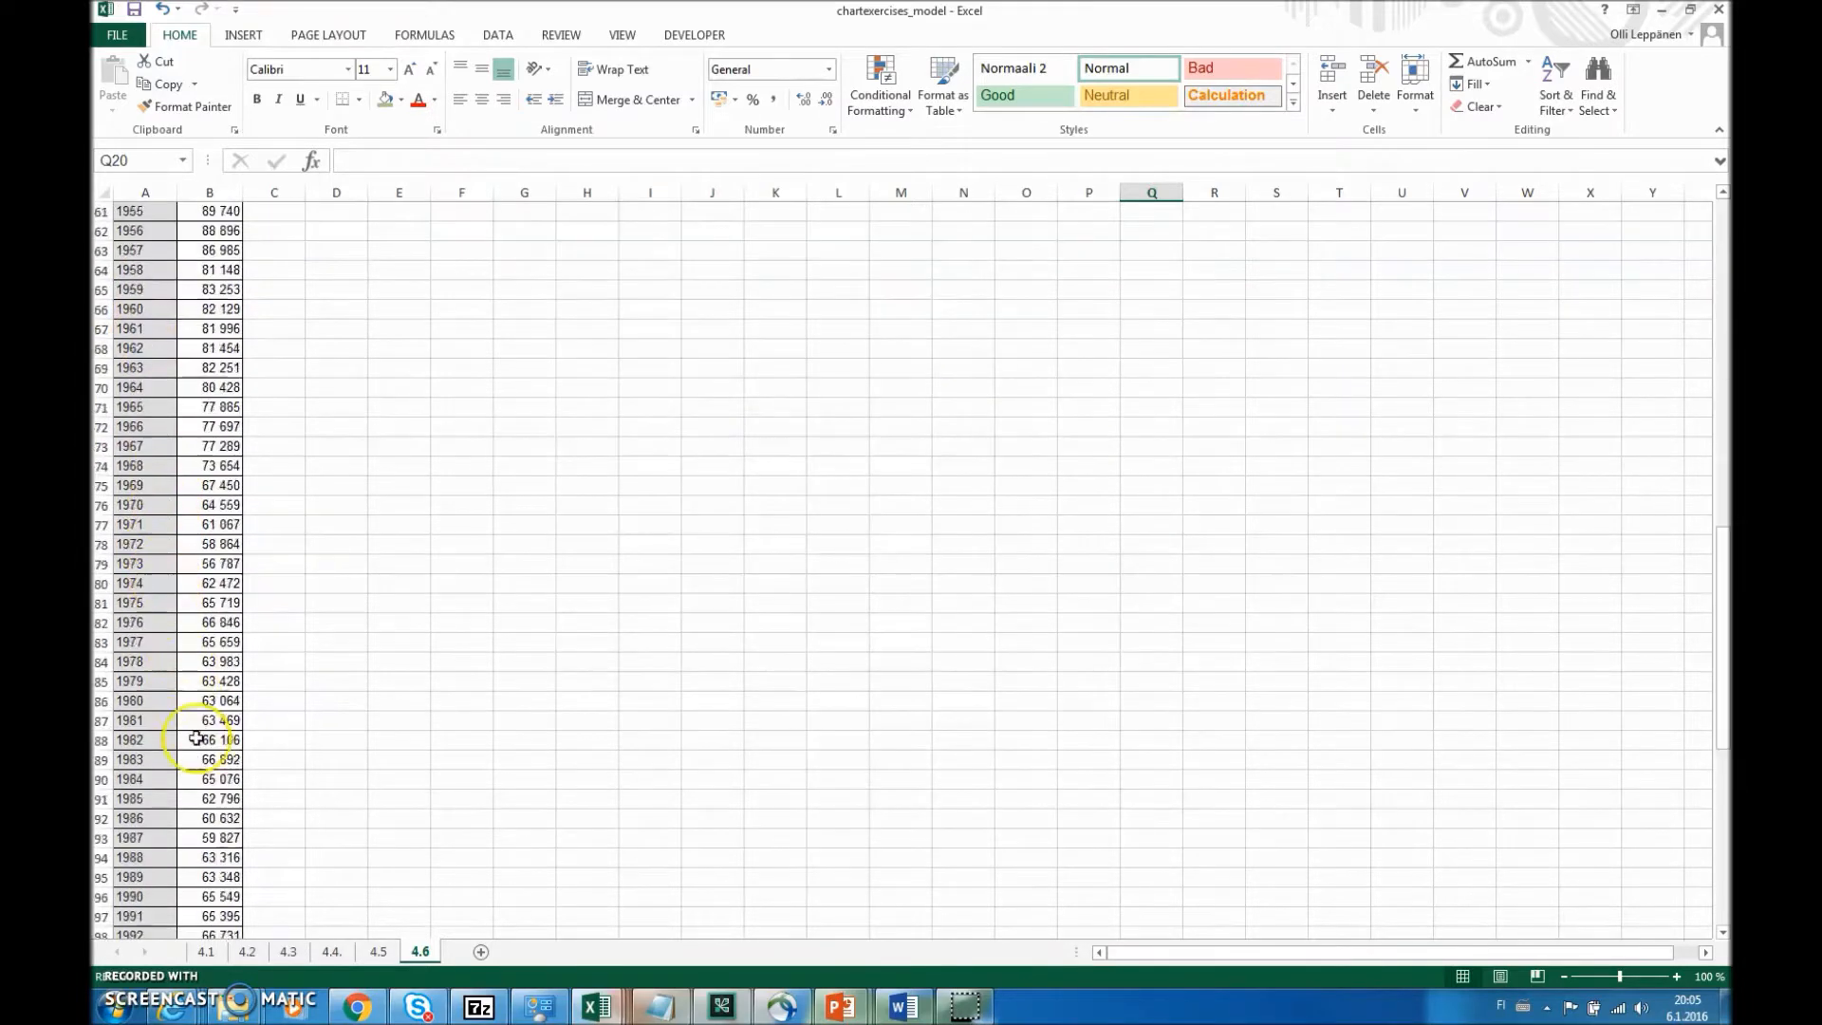
pyautogui.scroll(20, 317, 703)
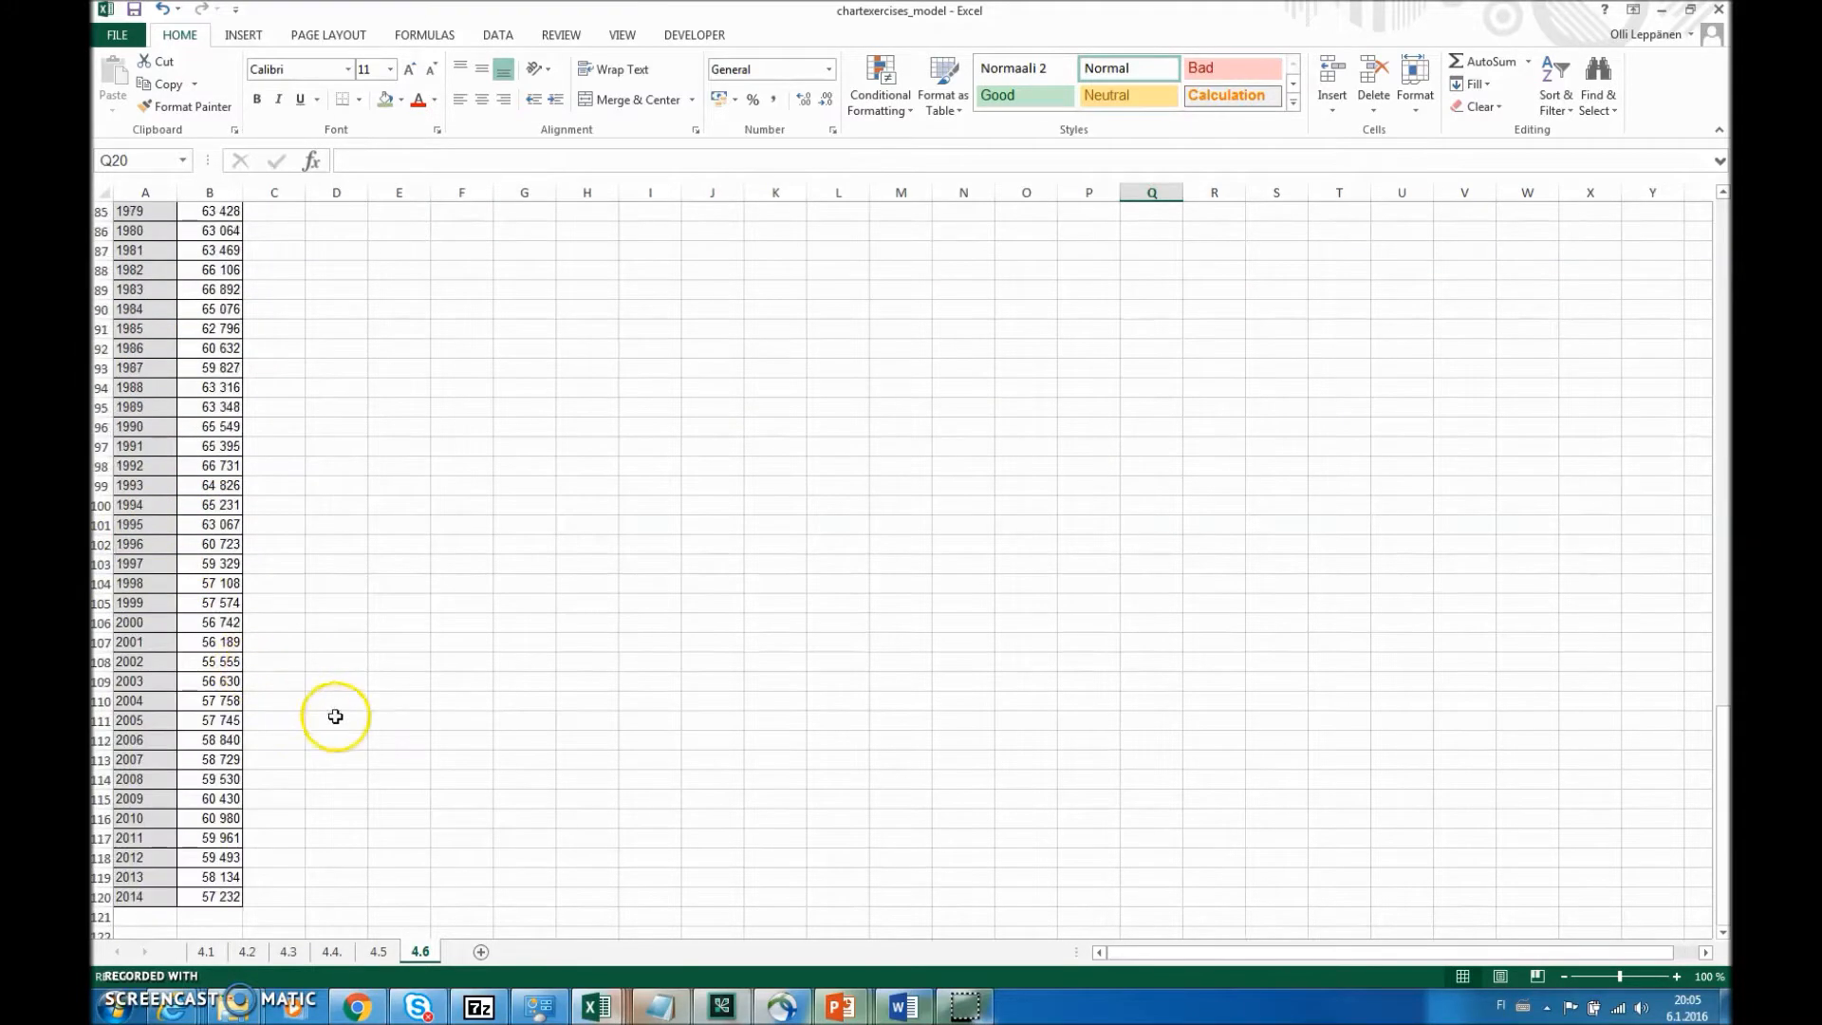
pyautogui.scroll(5, 334, 567)
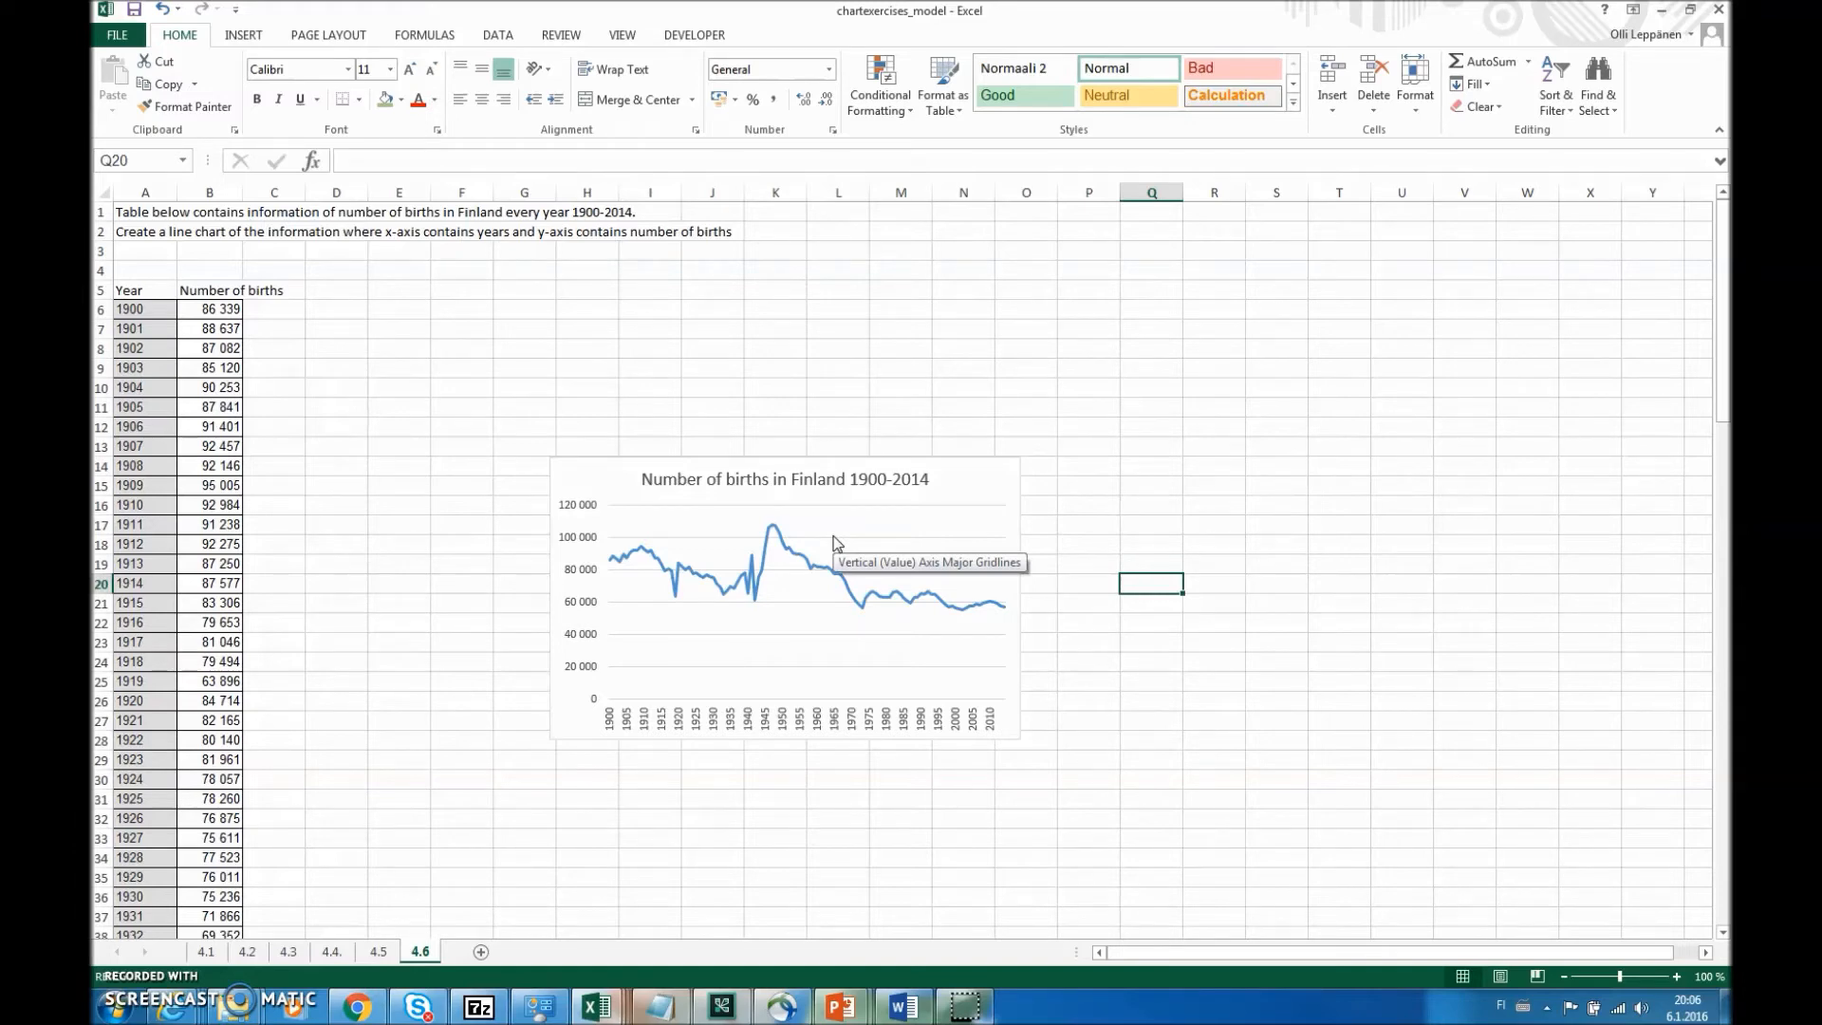
pyautogui.click(906, 541)
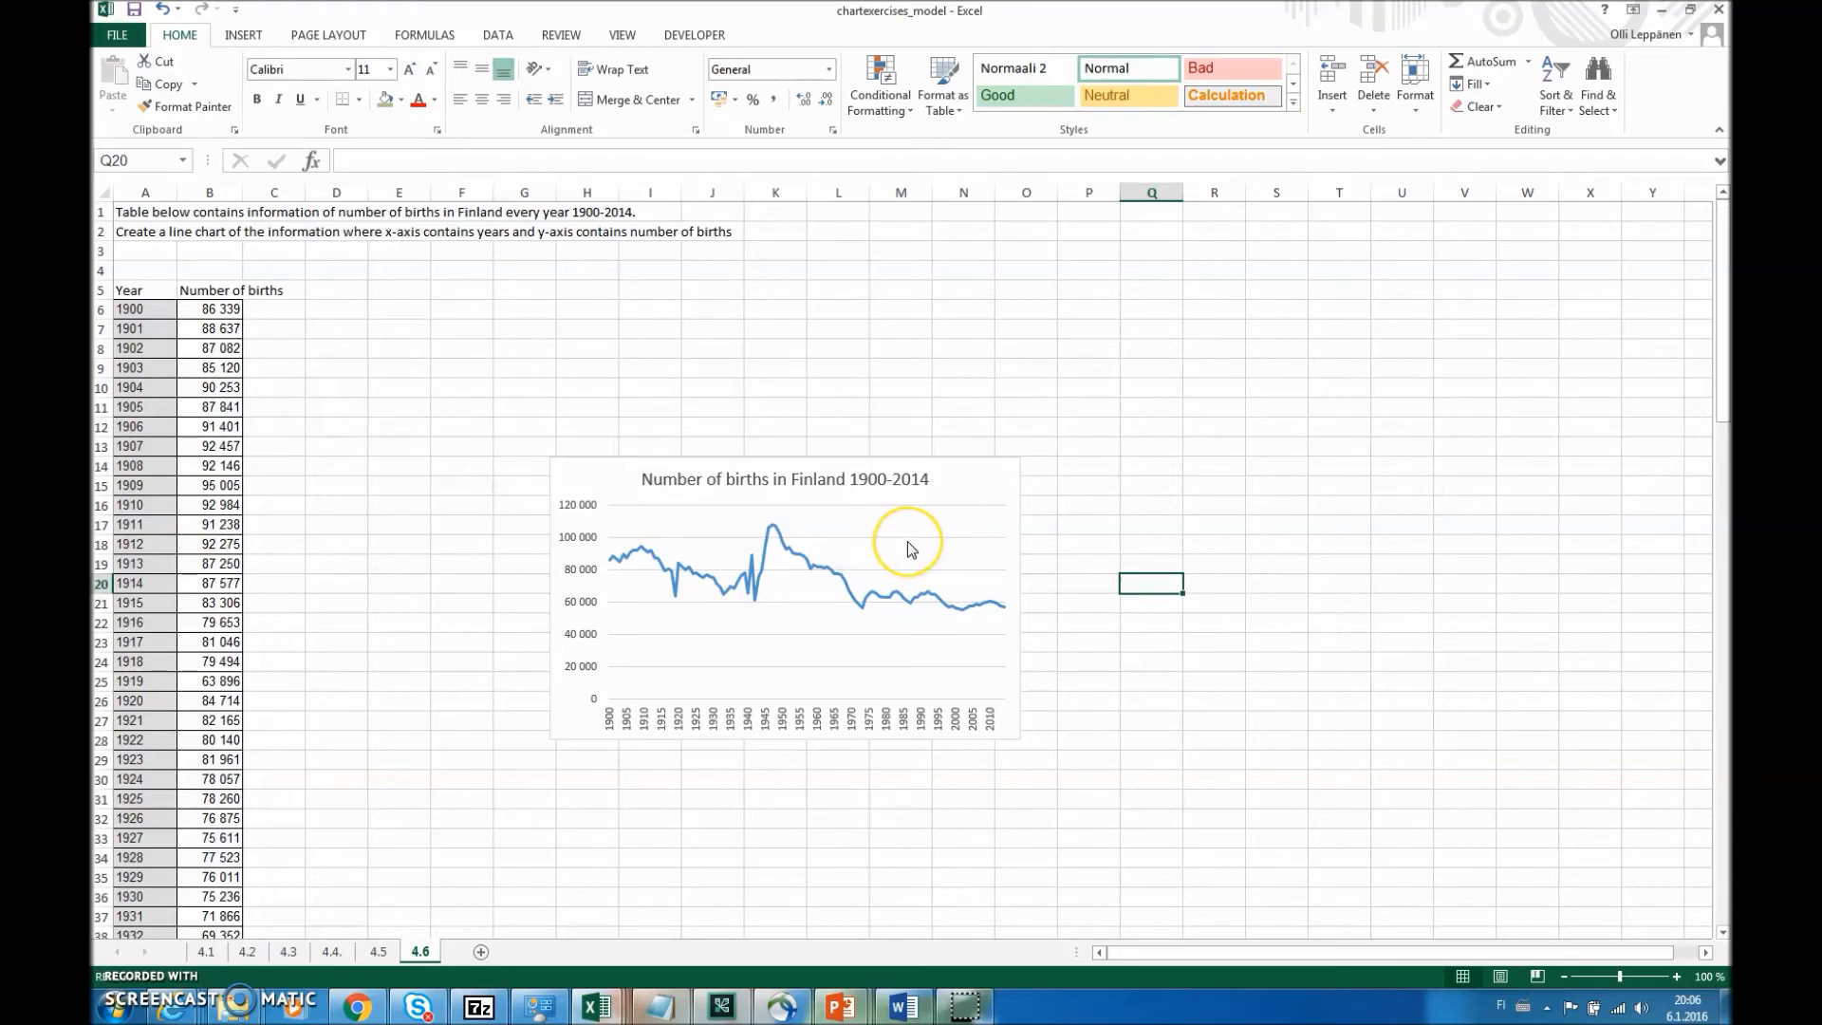